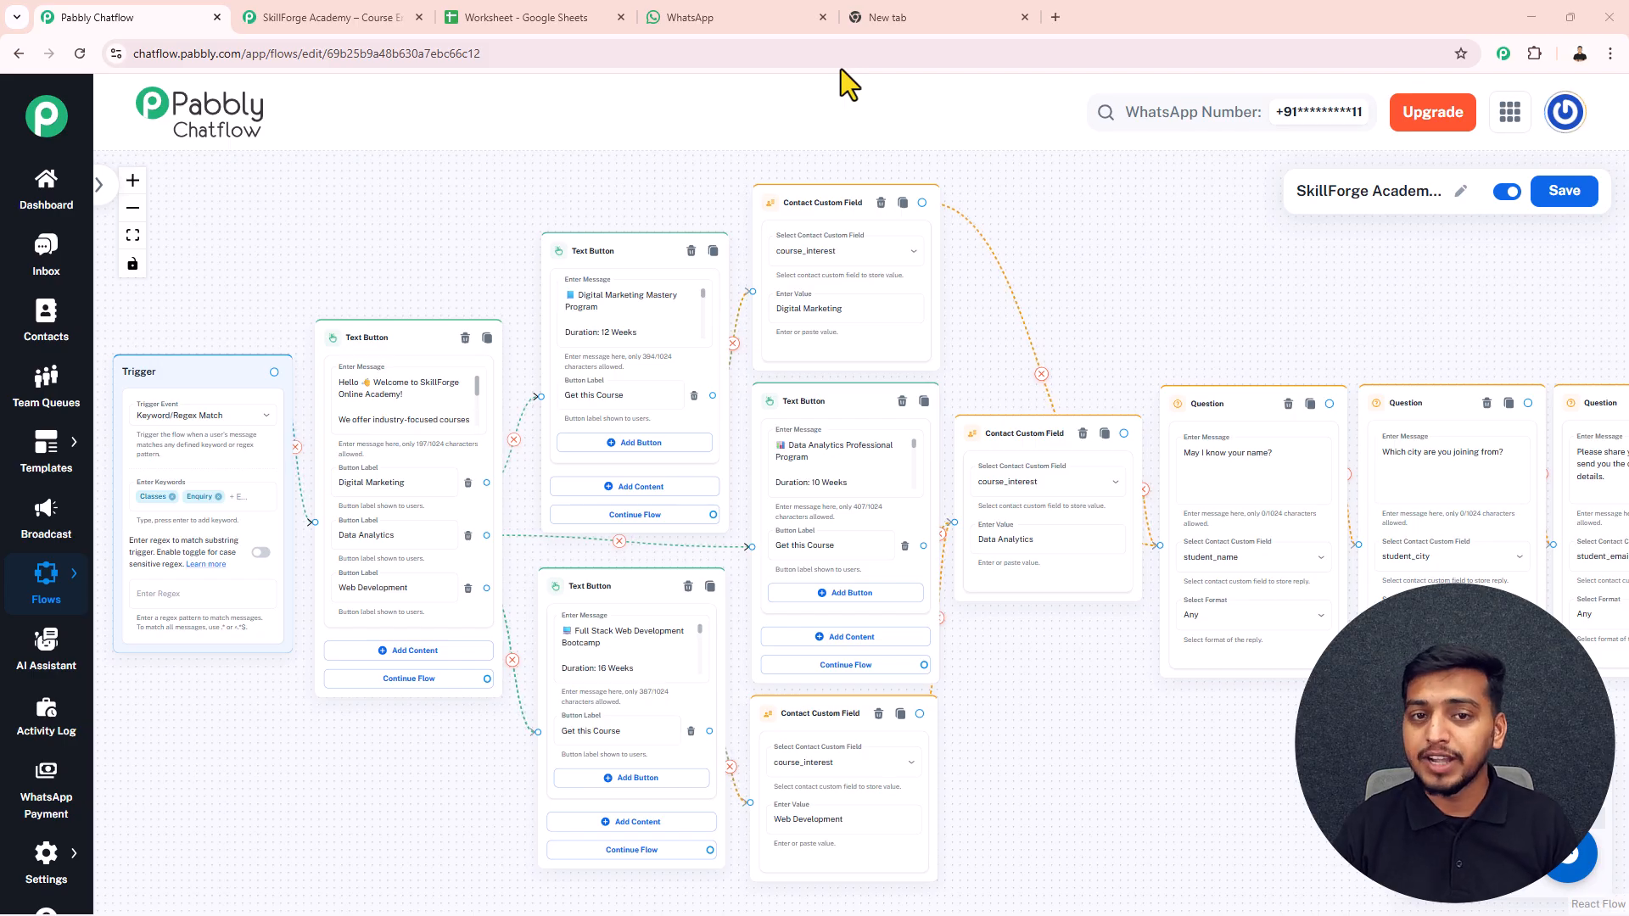
- Send 'Enquiry' to the bot, choose Web Development, then request it with 'Get this Course'
{"action": "left_click", "coordinate": [730, 13]}
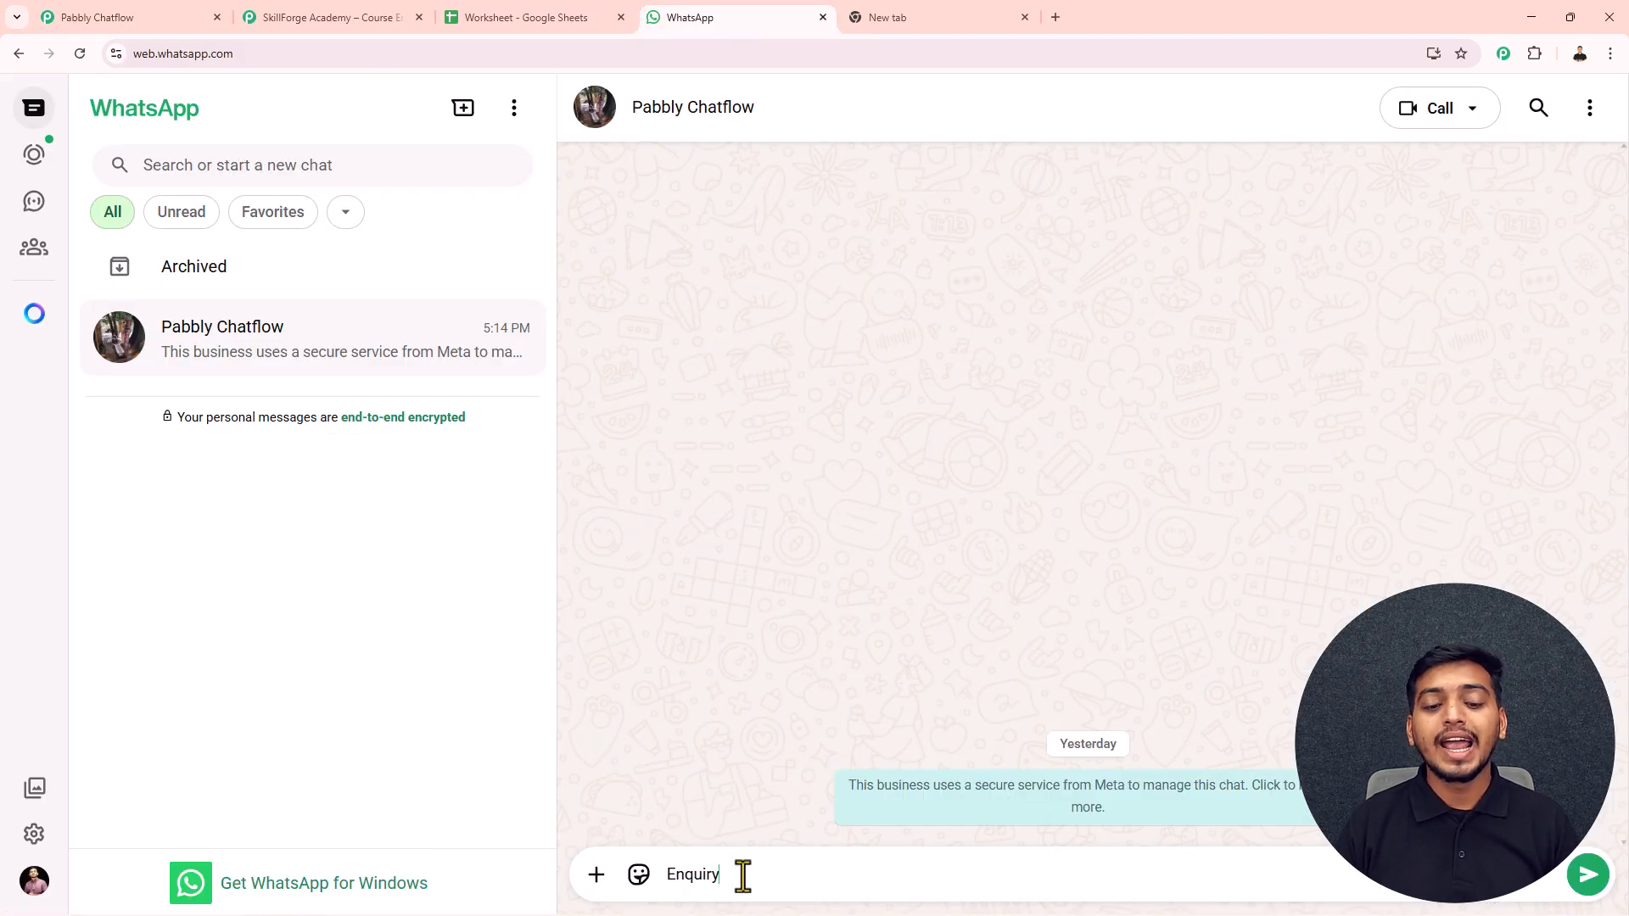
{"action": "key", "text": "Return"}
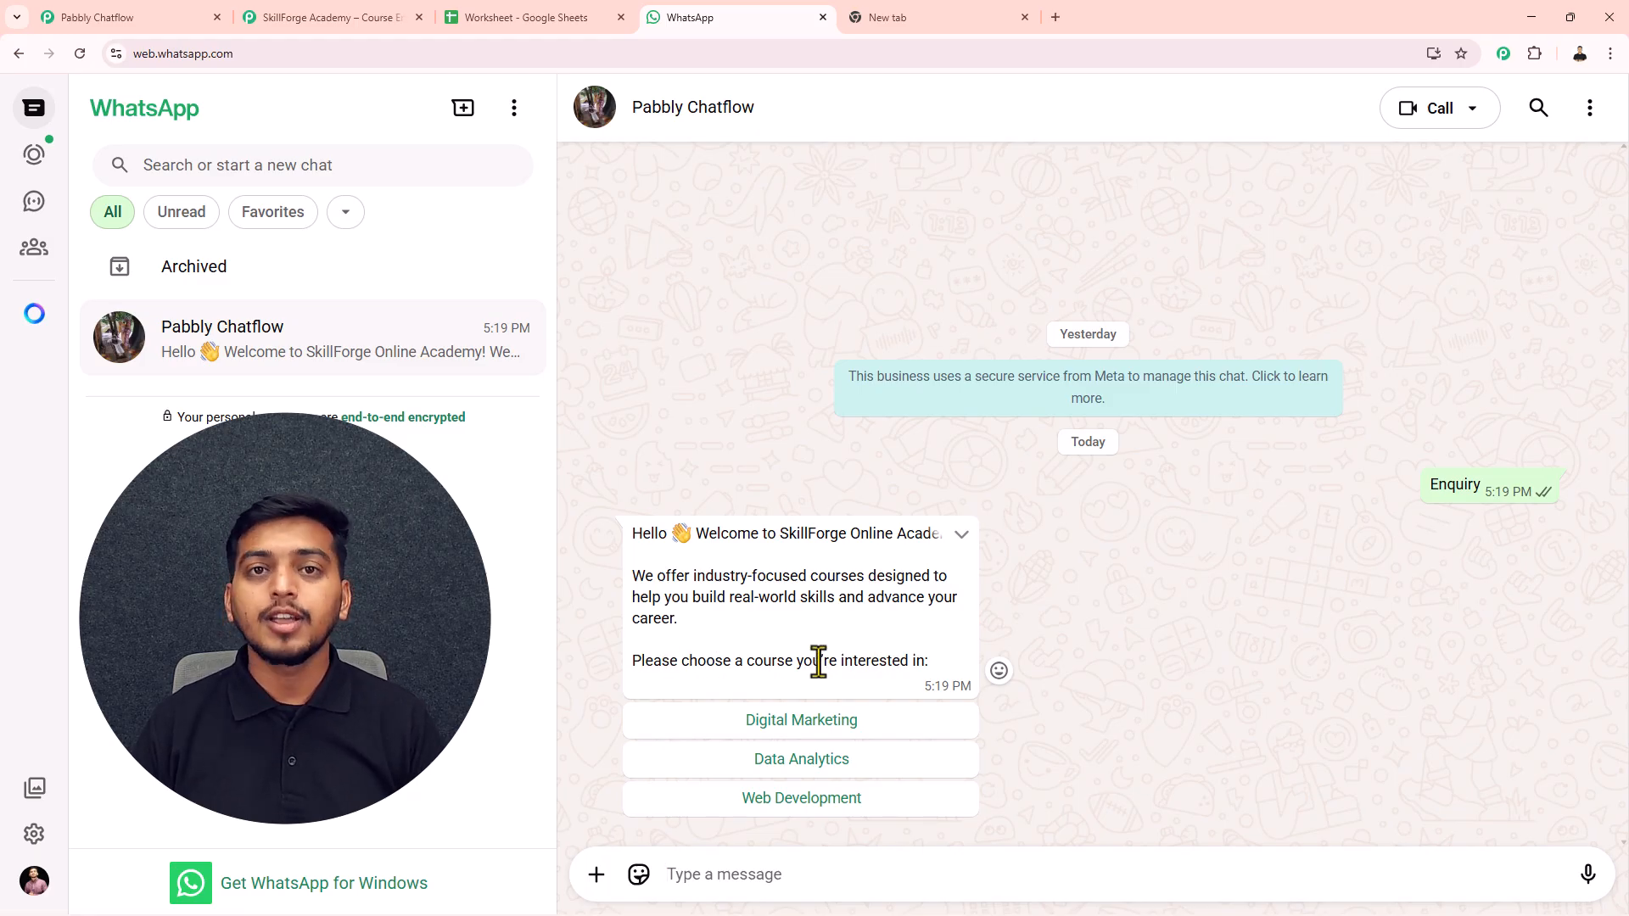
{"action": "left_click", "coordinate": [798, 795]}
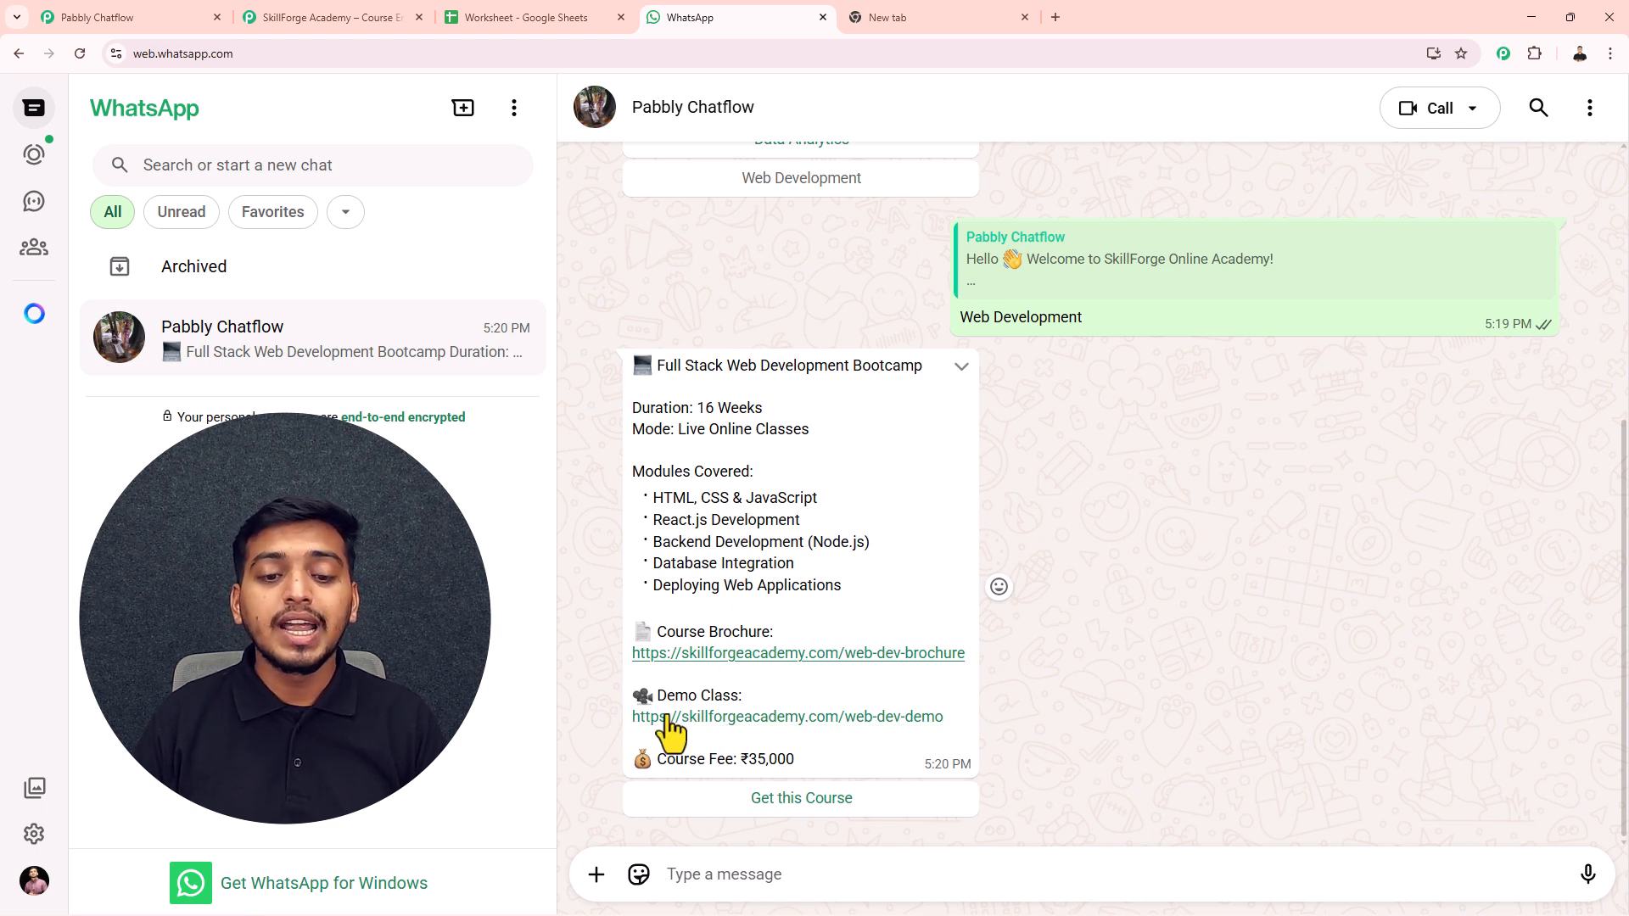
{"action": "left_click_drag", "start_coordinate": [797, 766], "coordinate": [667, 759]}
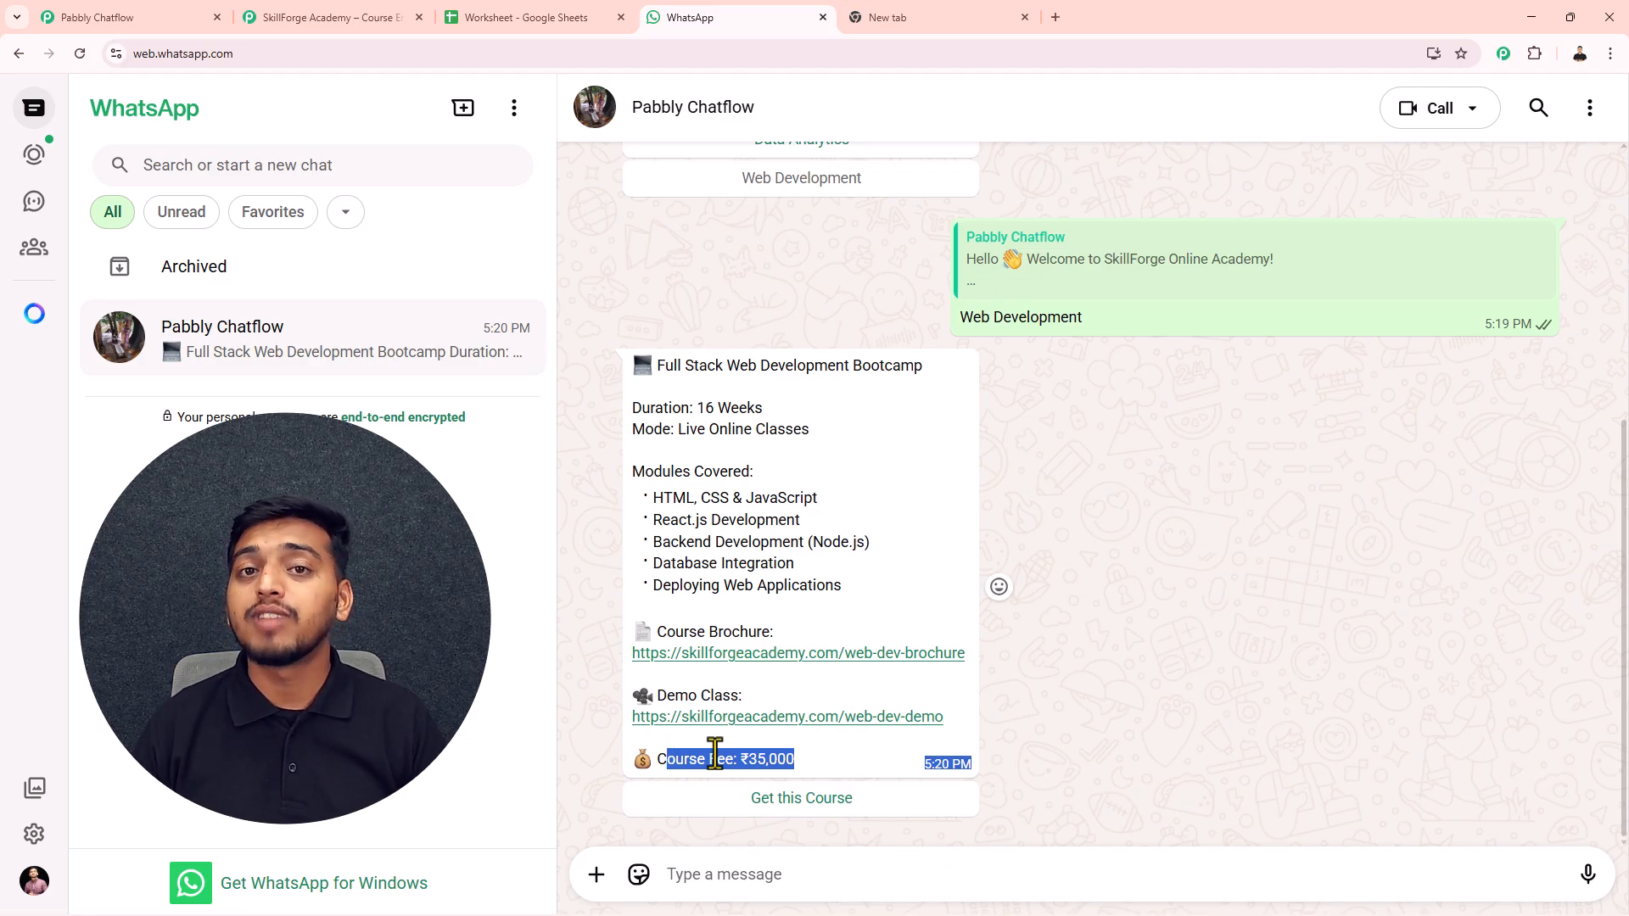
{"action": "left_click", "coordinate": [795, 798]}
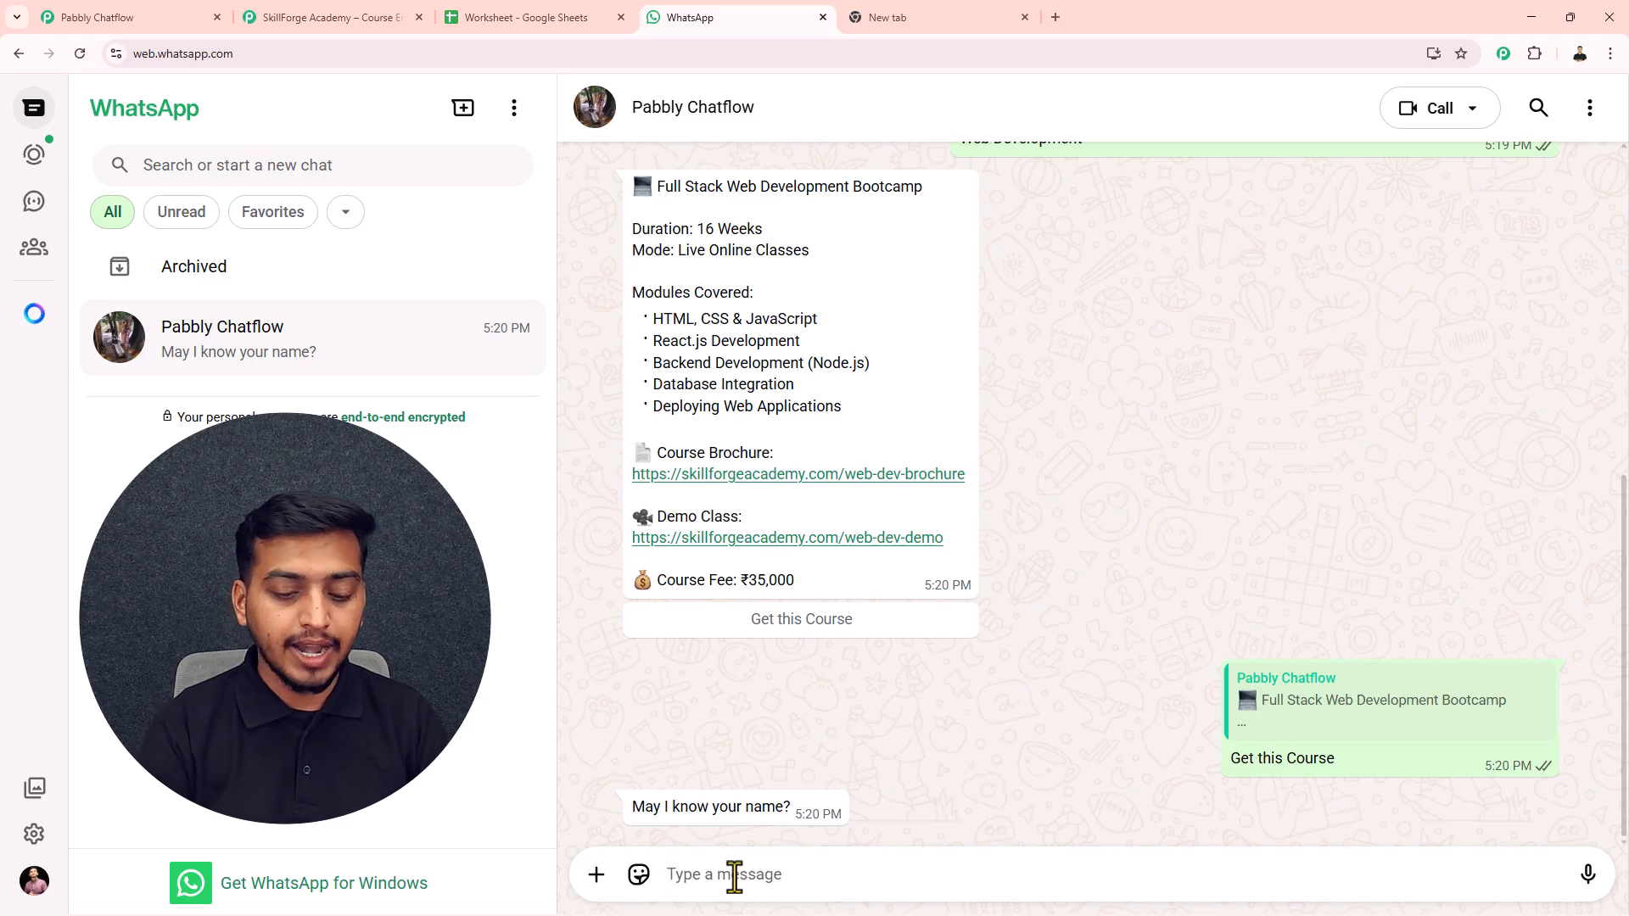
- Reply with the student's name, the city Bhopal and the student's email address
{"action": "key", "text": "Return"}
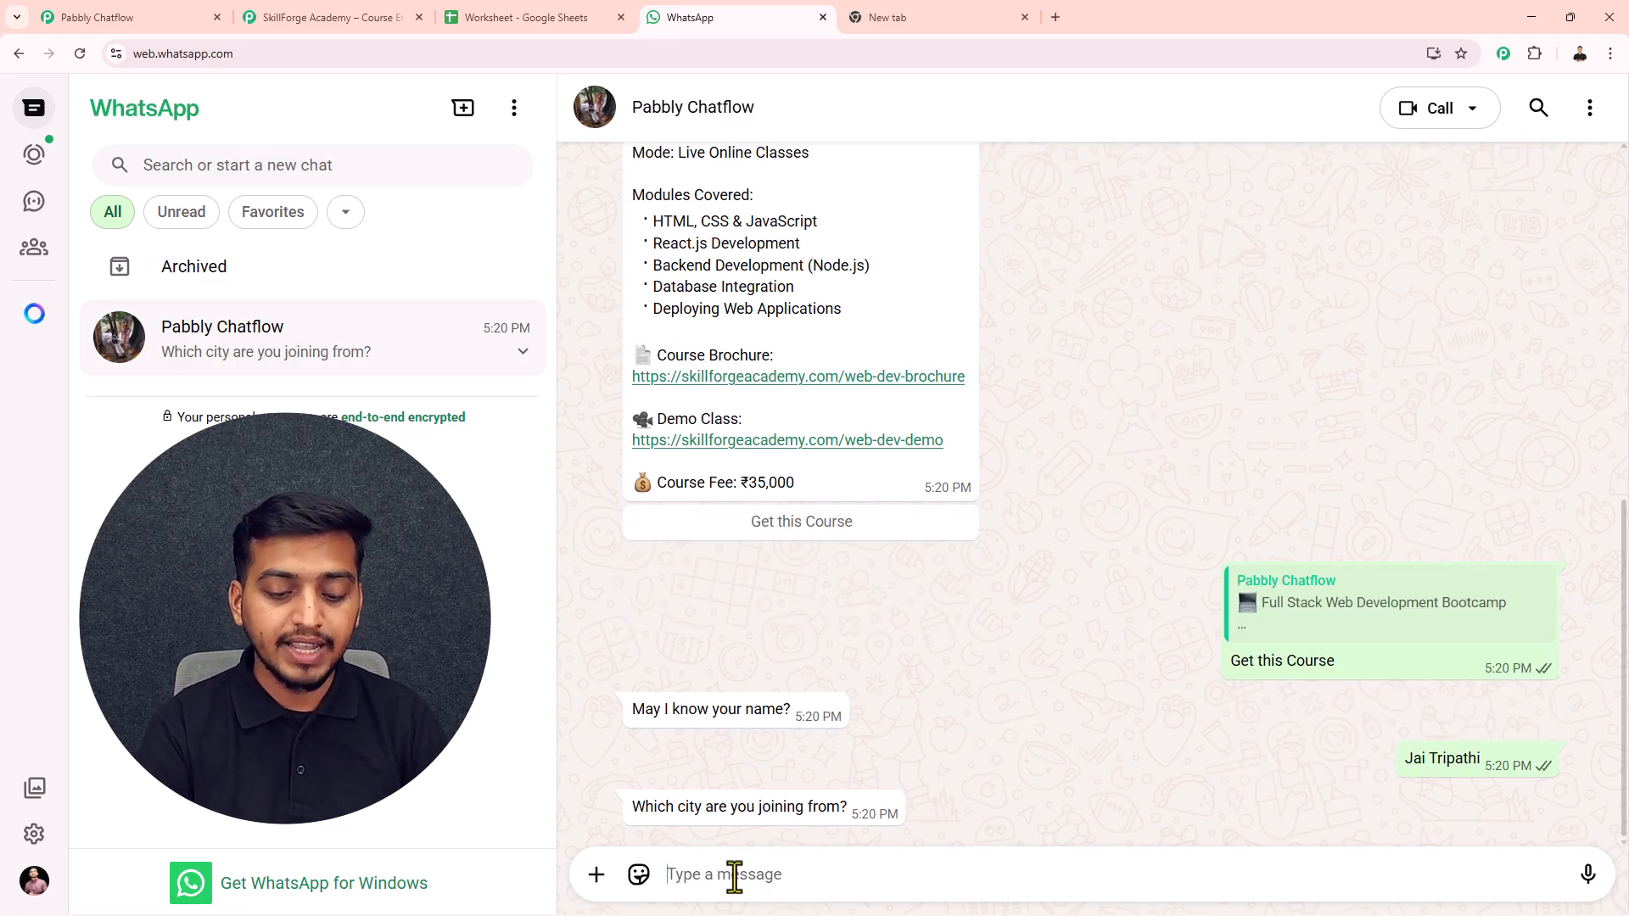
{"action": "type", "text": "Bhopal"}
{"action": "key", "text": "Return"}
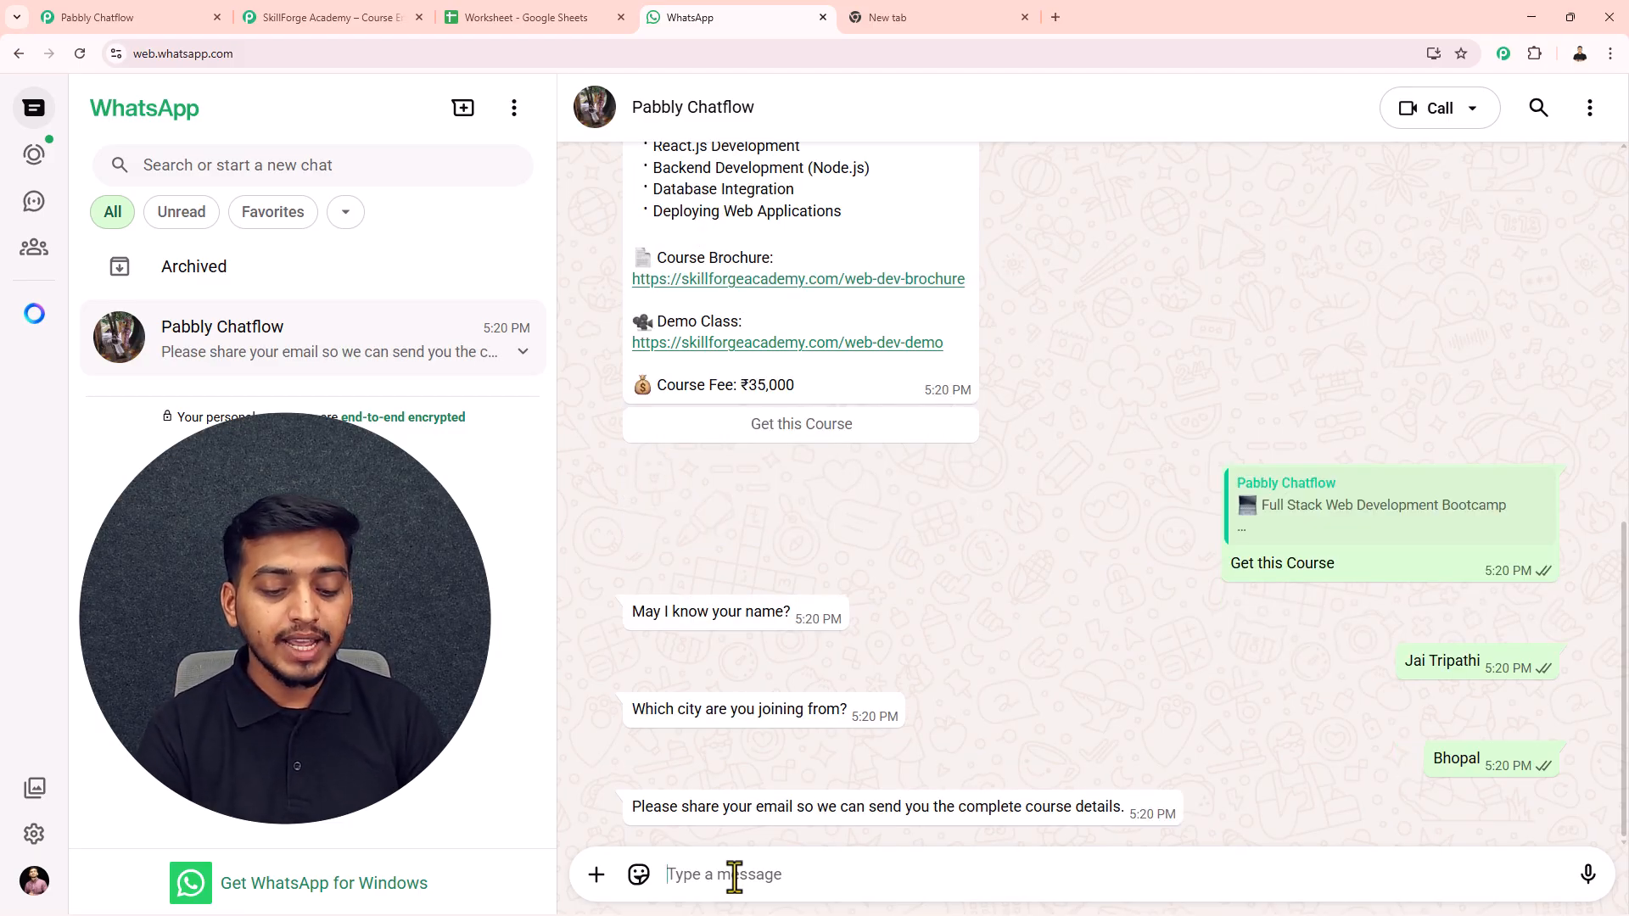
{"action": "key", "text": "Return"}
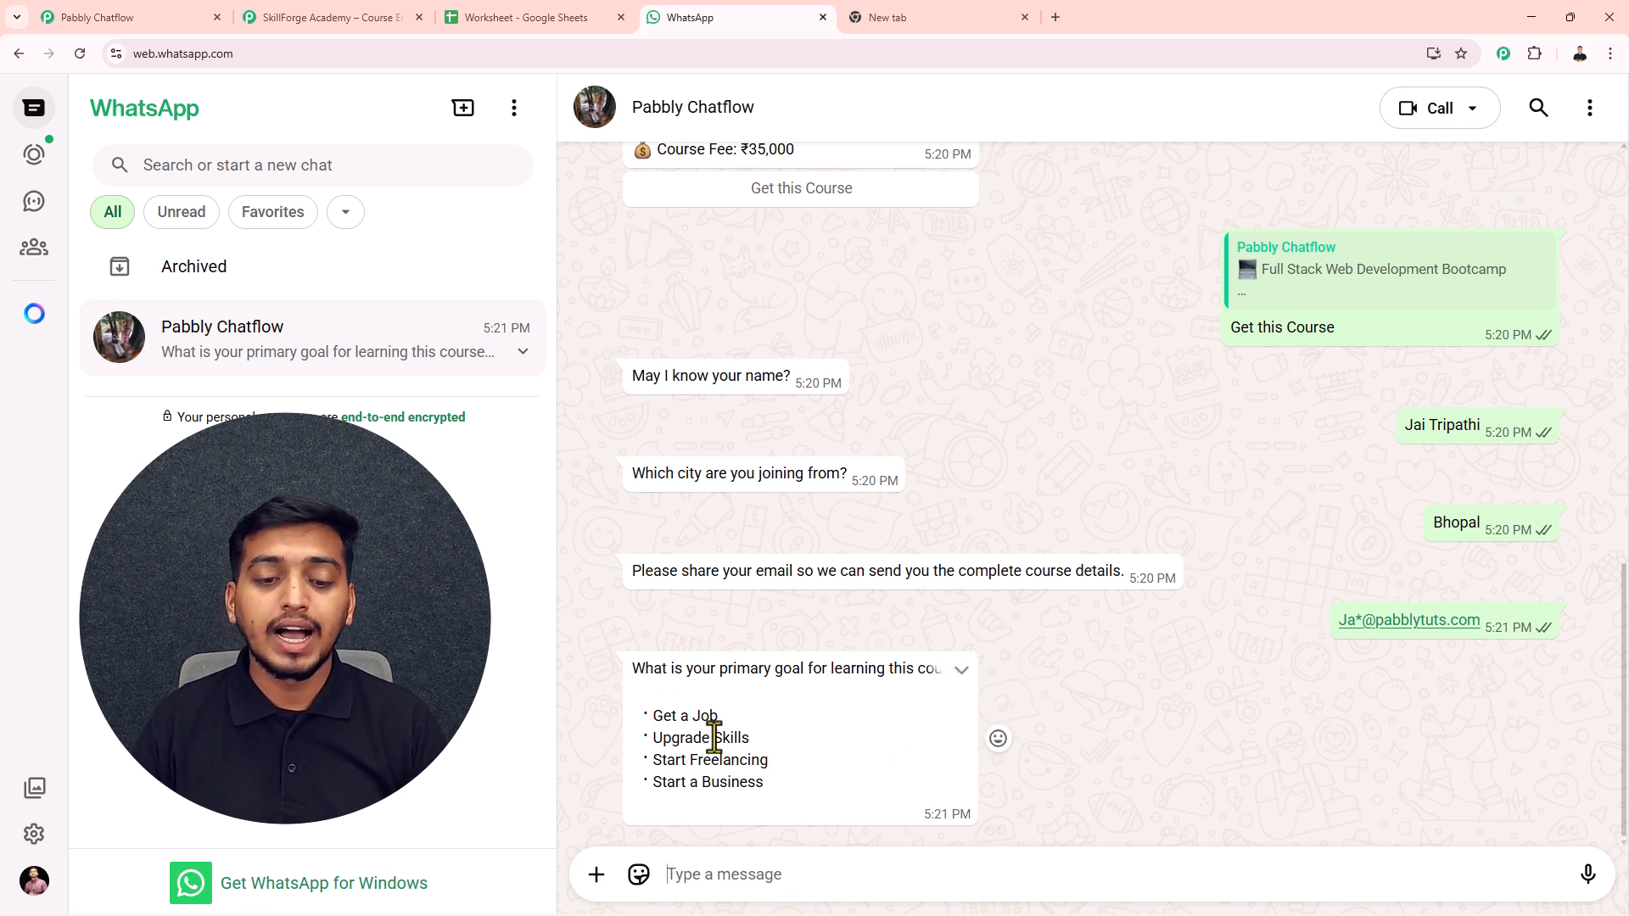
- Answer the learning-goal question with 'Start a Business' copied from the bot's list
{"action": "left_click_drag", "start_coordinate": [763, 787], "coordinate": [653, 785]}
{"action": "key", "text": "ctrl+c"}
{"action": "left_click", "coordinate": [707, 861]}
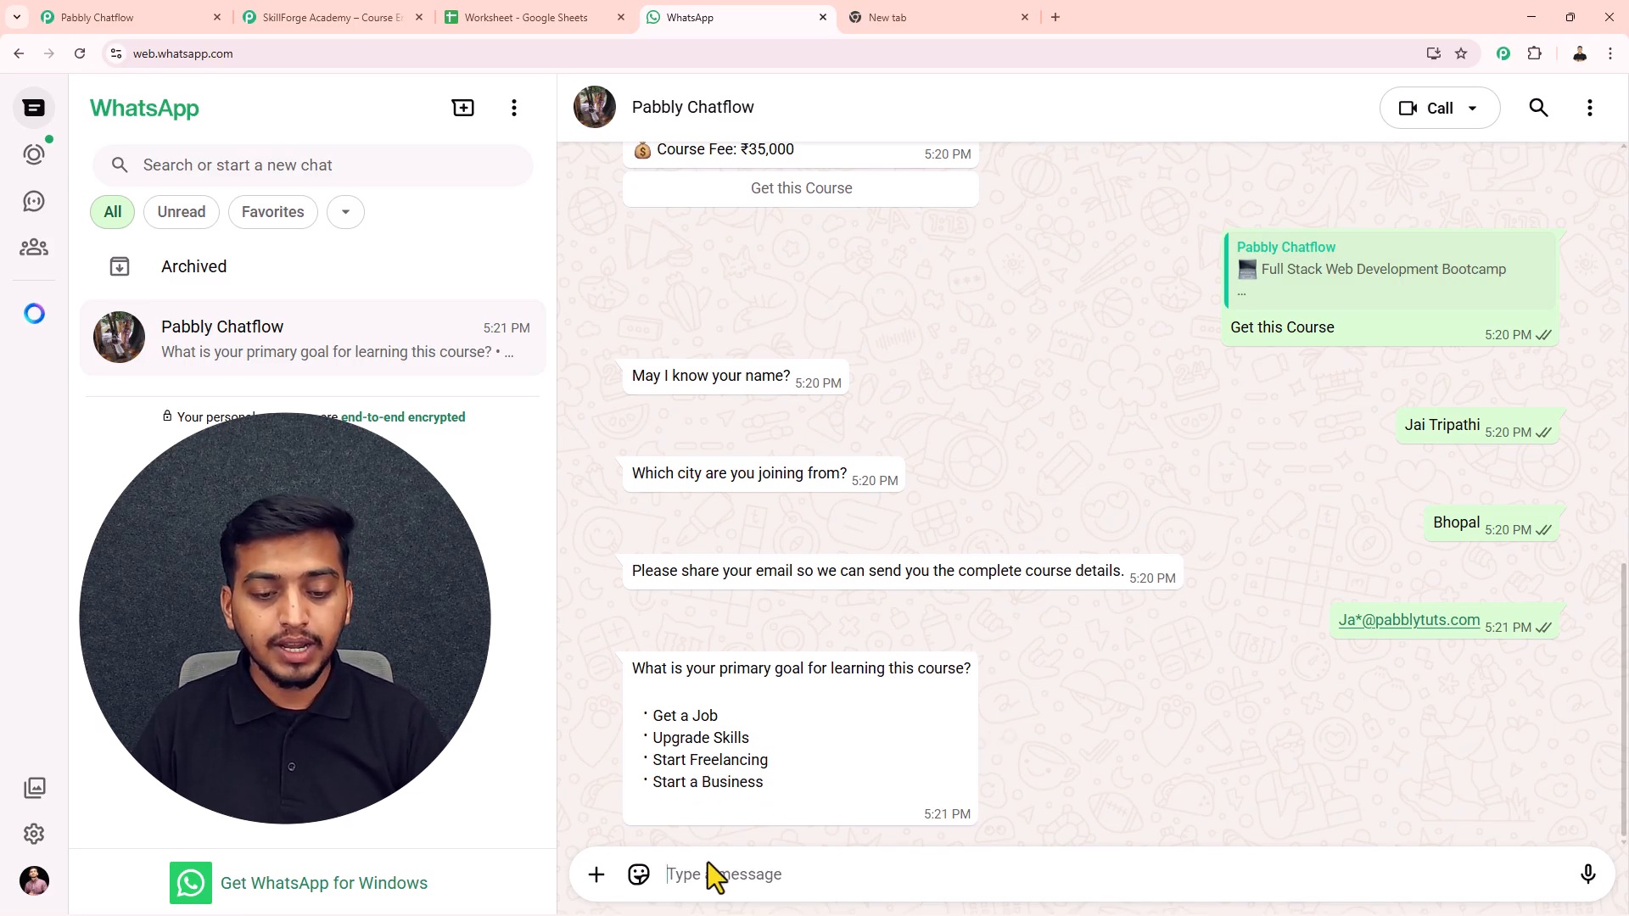
{"action": "key", "text": "ctrl+v"}
{"action": "key", "text": "Return"}
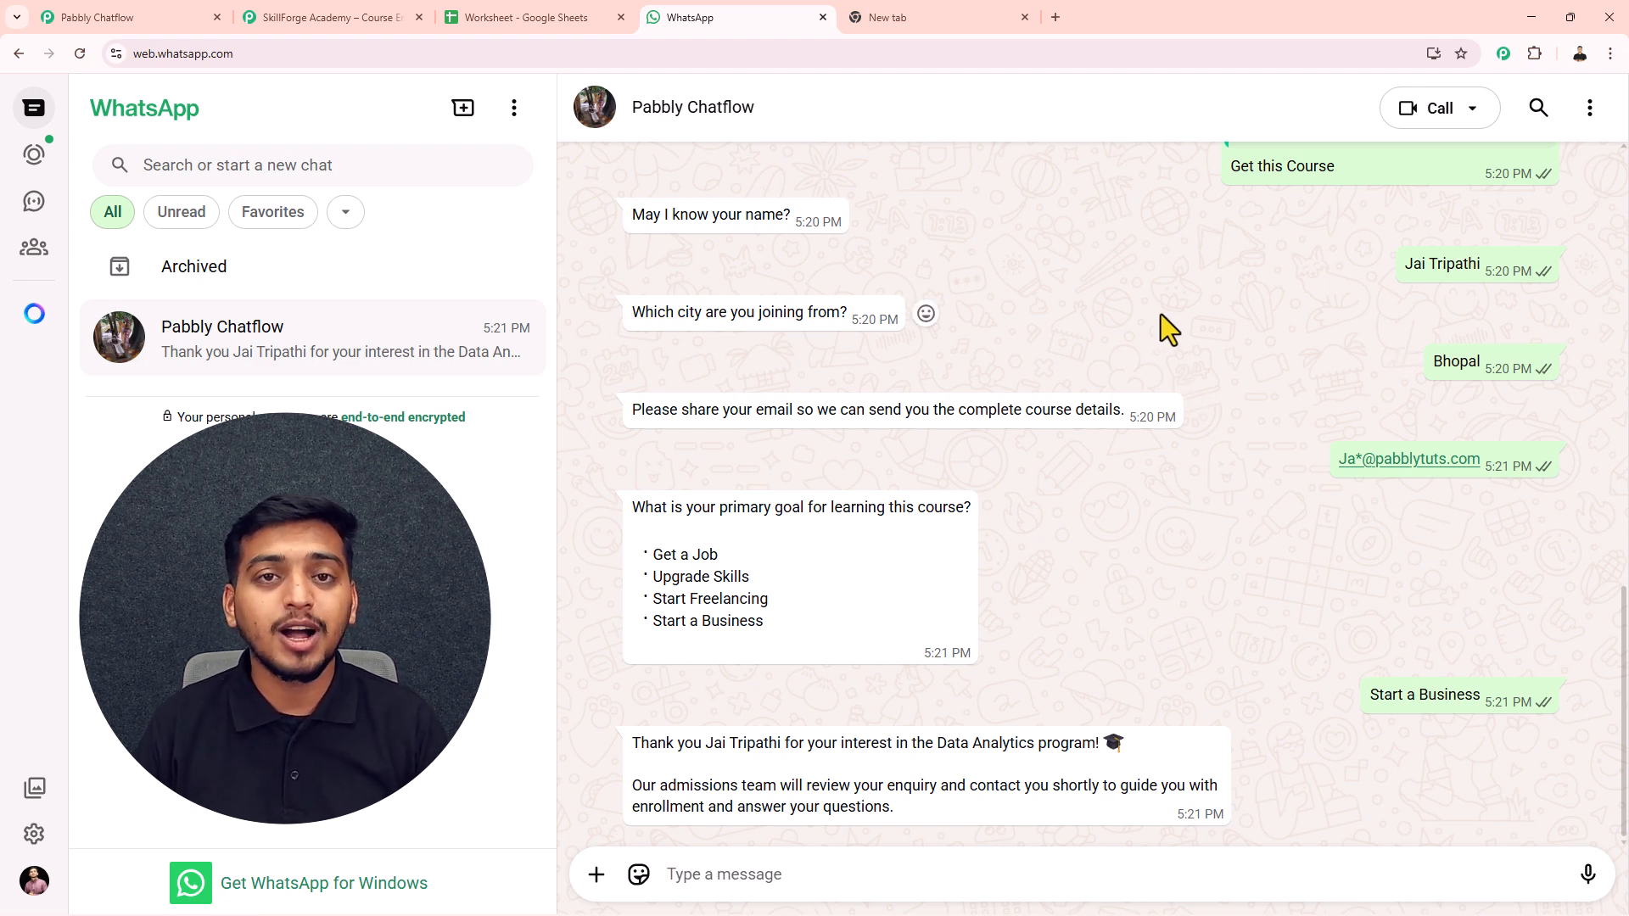
- Pan the Chatflow canvas to the API Request node, then check the new Admissions sheet row
{"action": "left_click", "coordinate": [105, 23]}
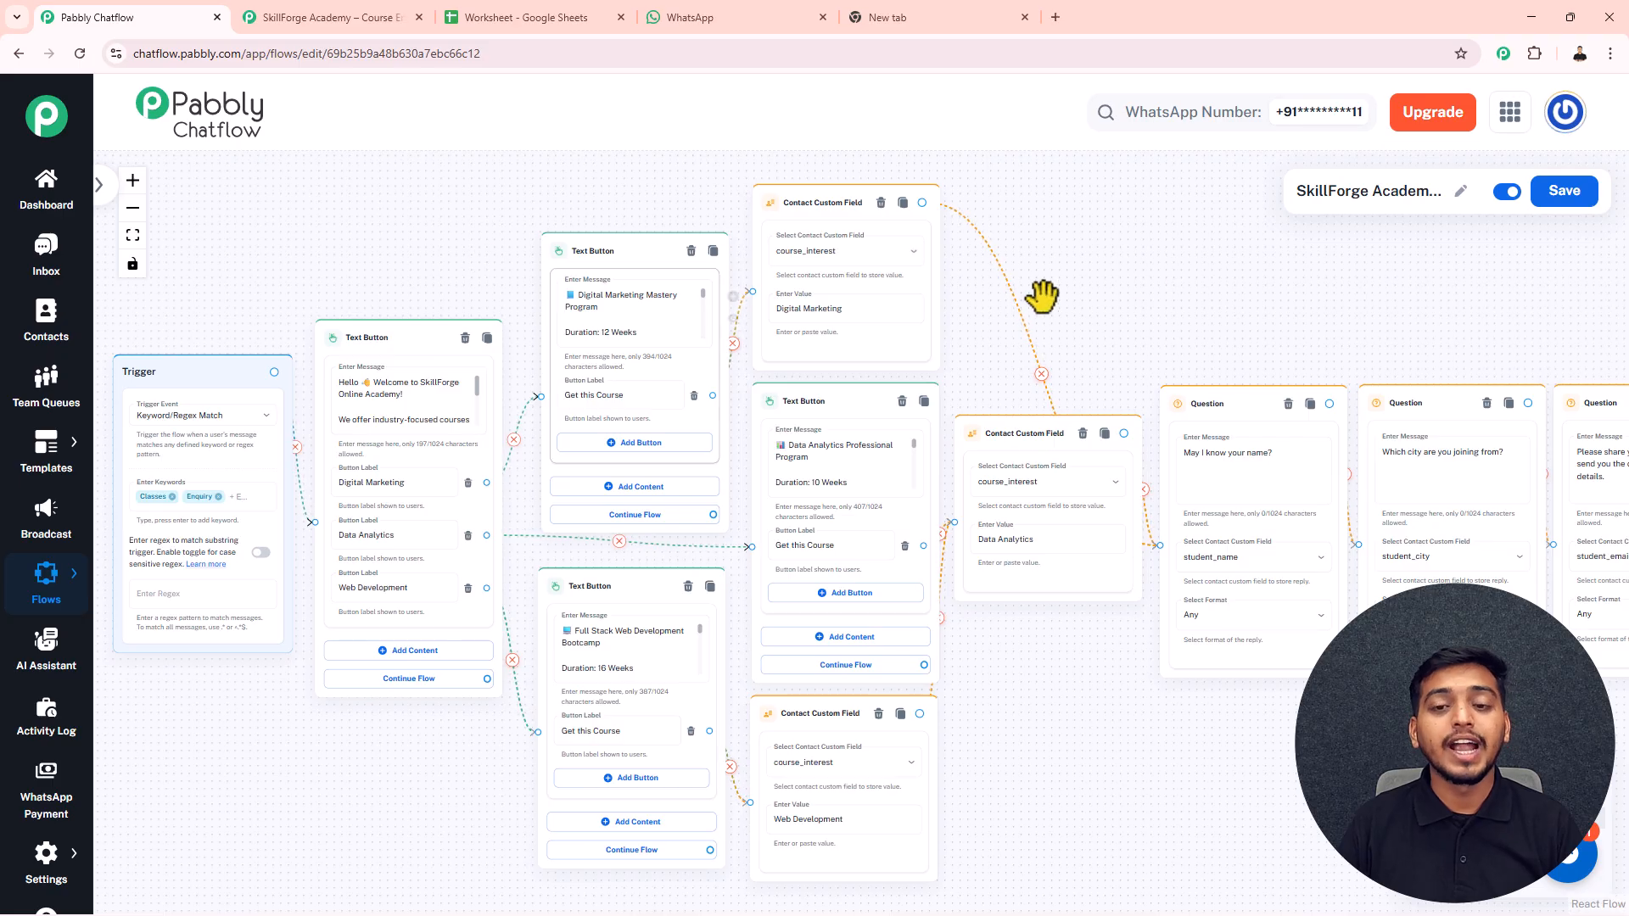
{"action": "left_click_drag", "start_coordinate": [1236, 298], "coordinate": [742, 298]}
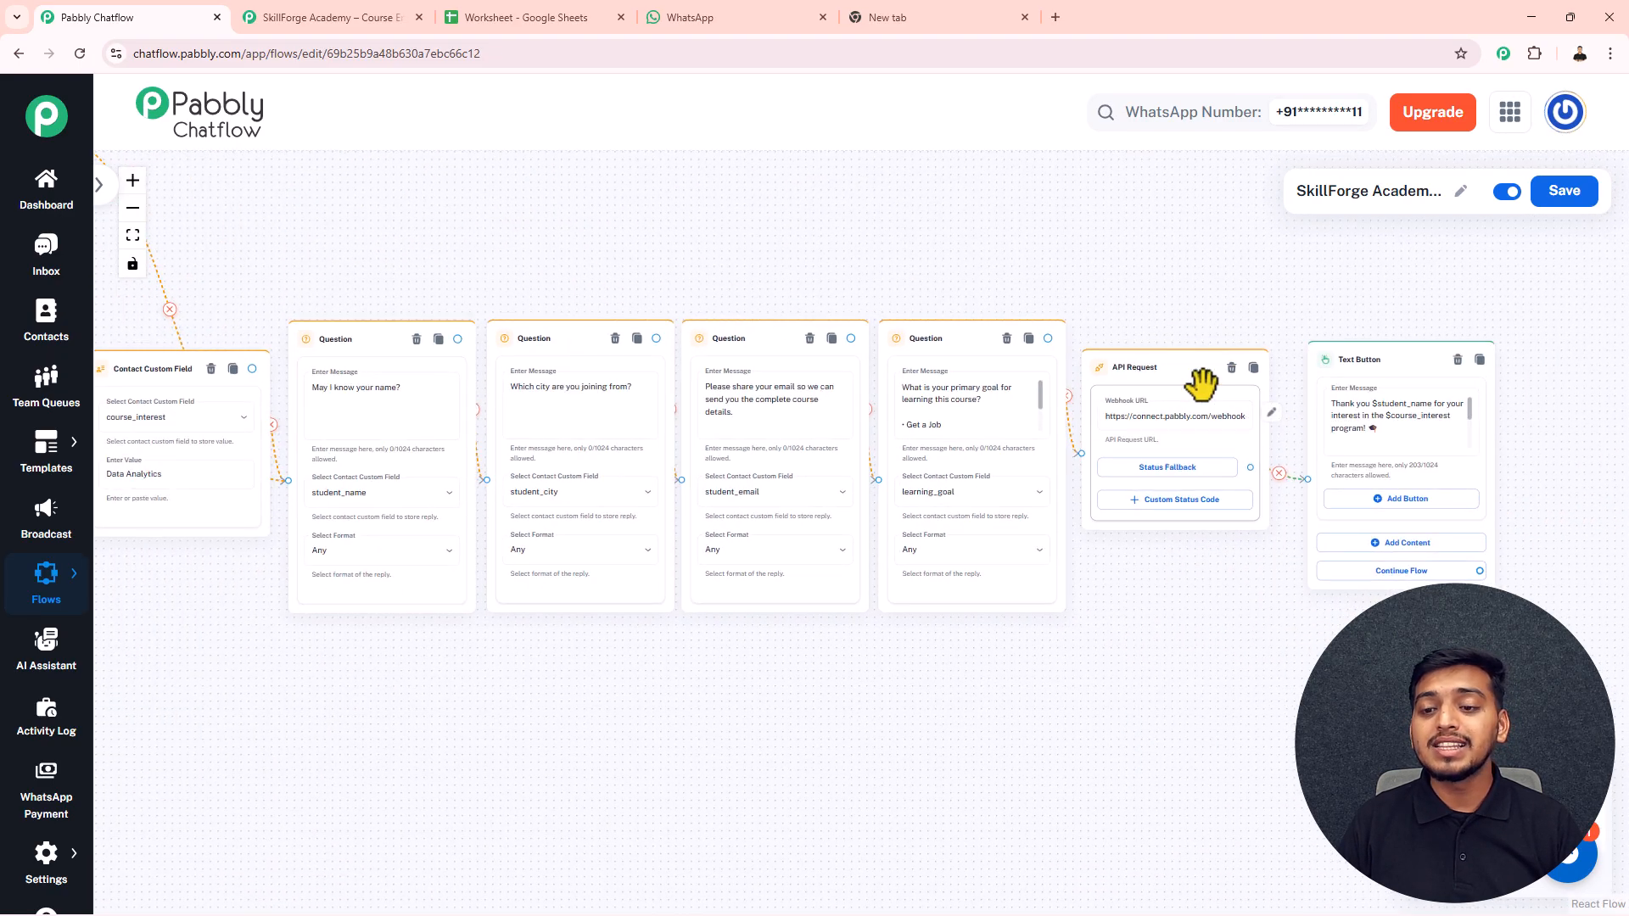
{"action": "scroll", "coordinate": [1203, 382], "scroll_direction": "up", "scroll_amount": 4}
{"action": "left_click_drag", "start_coordinate": [1225, 268], "coordinate": [1010, 259]}
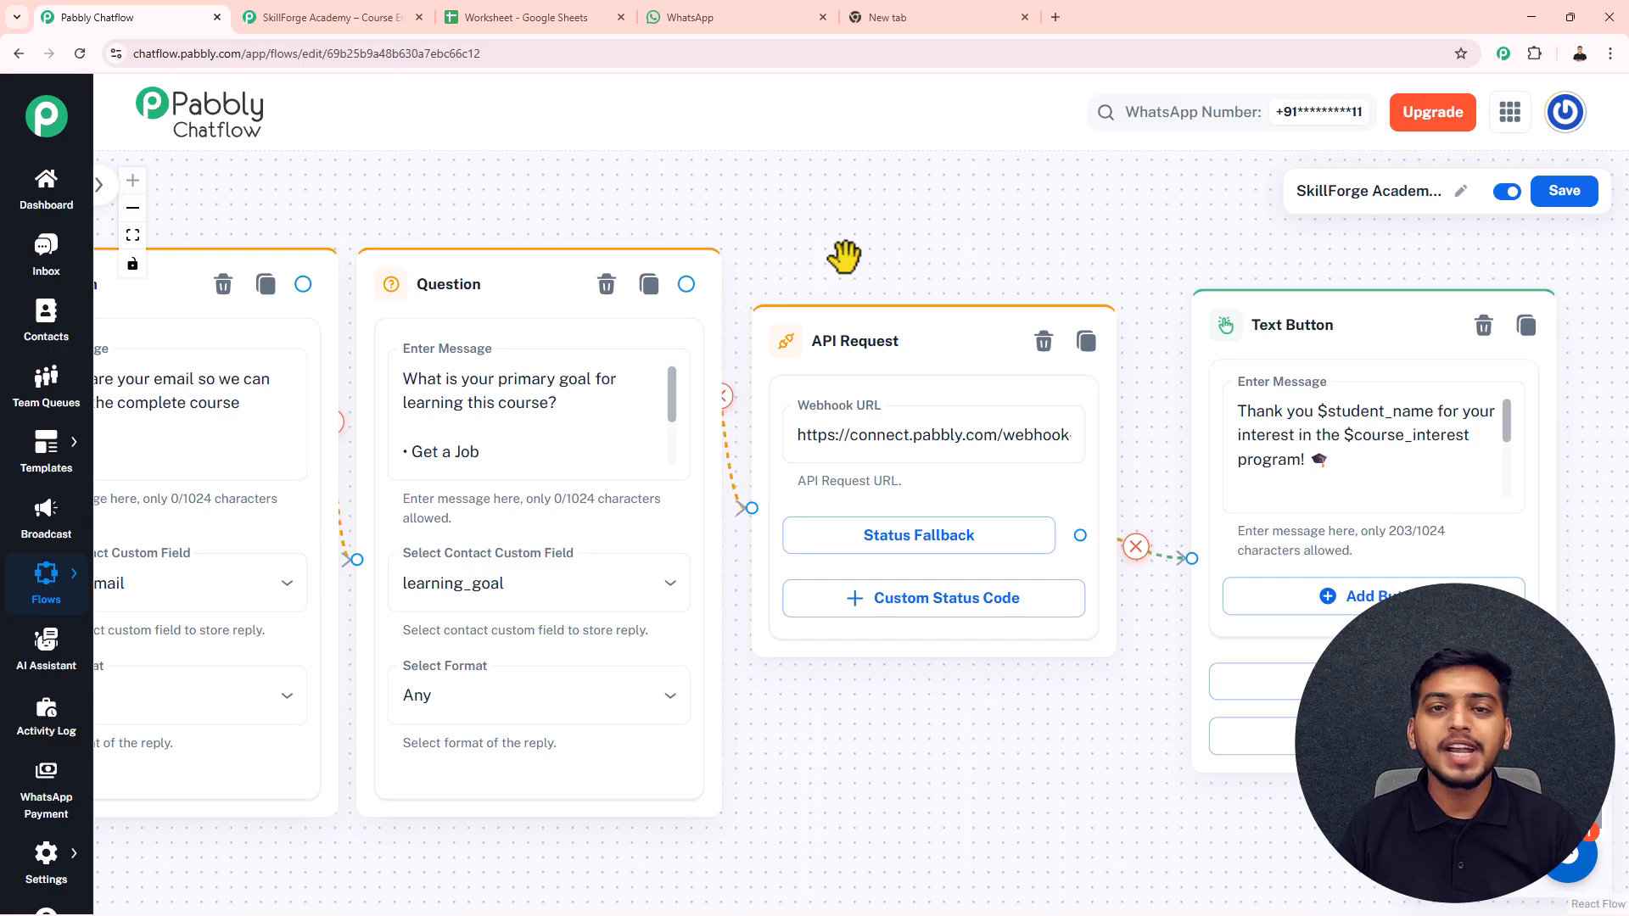
{"action": "left_click", "coordinate": [538, 15]}
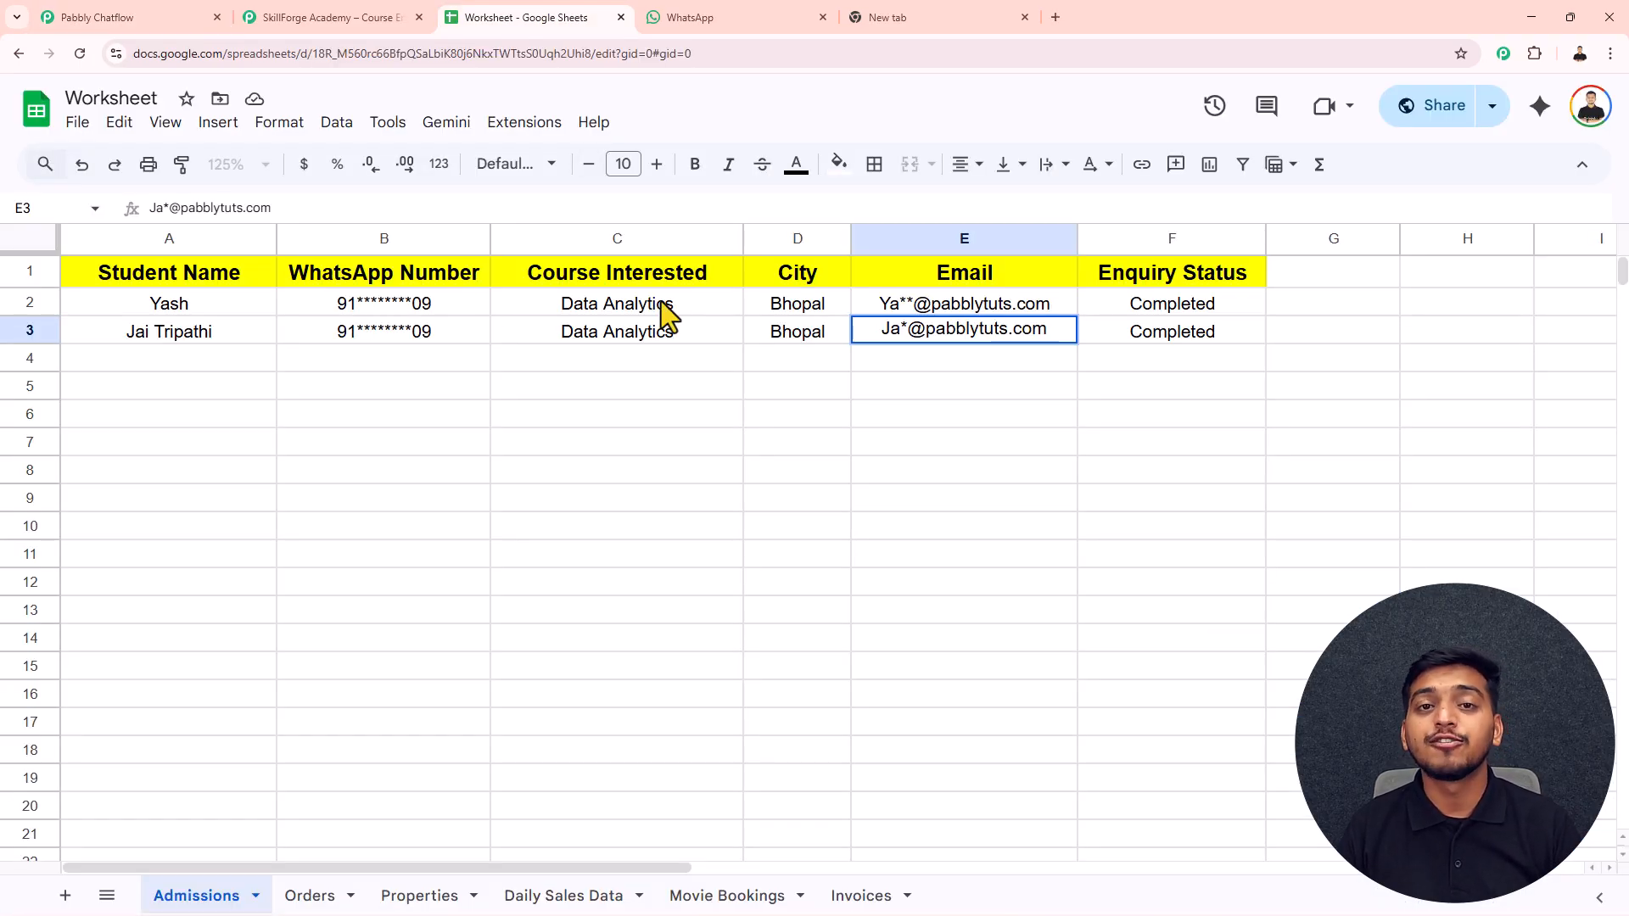
- Zoom out and pan the Chatflow canvas back to the Trigger node, then switch to the new tab
{"action": "left_click", "coordinate": [172, 18]}
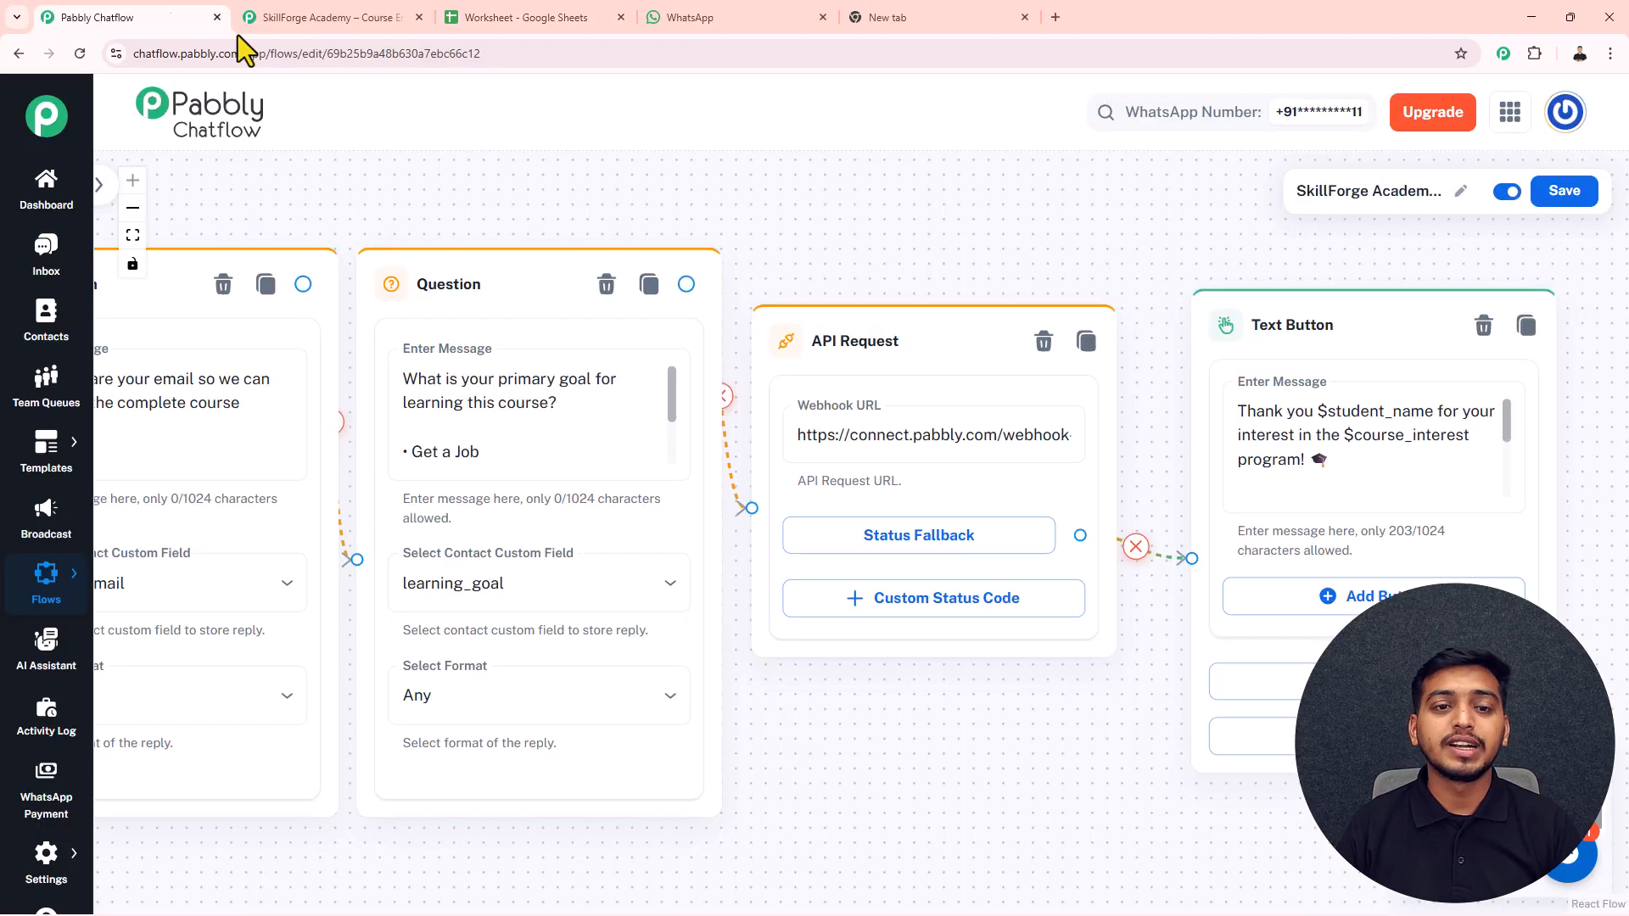
{"action": "scroll", "coordinate": [753, 193], "scroll_direction": "down", "scroll_amount": 6}
{"action": "left_click_drag", "start_coordinate": [552, 182], "coordinate": [1004, 273]}
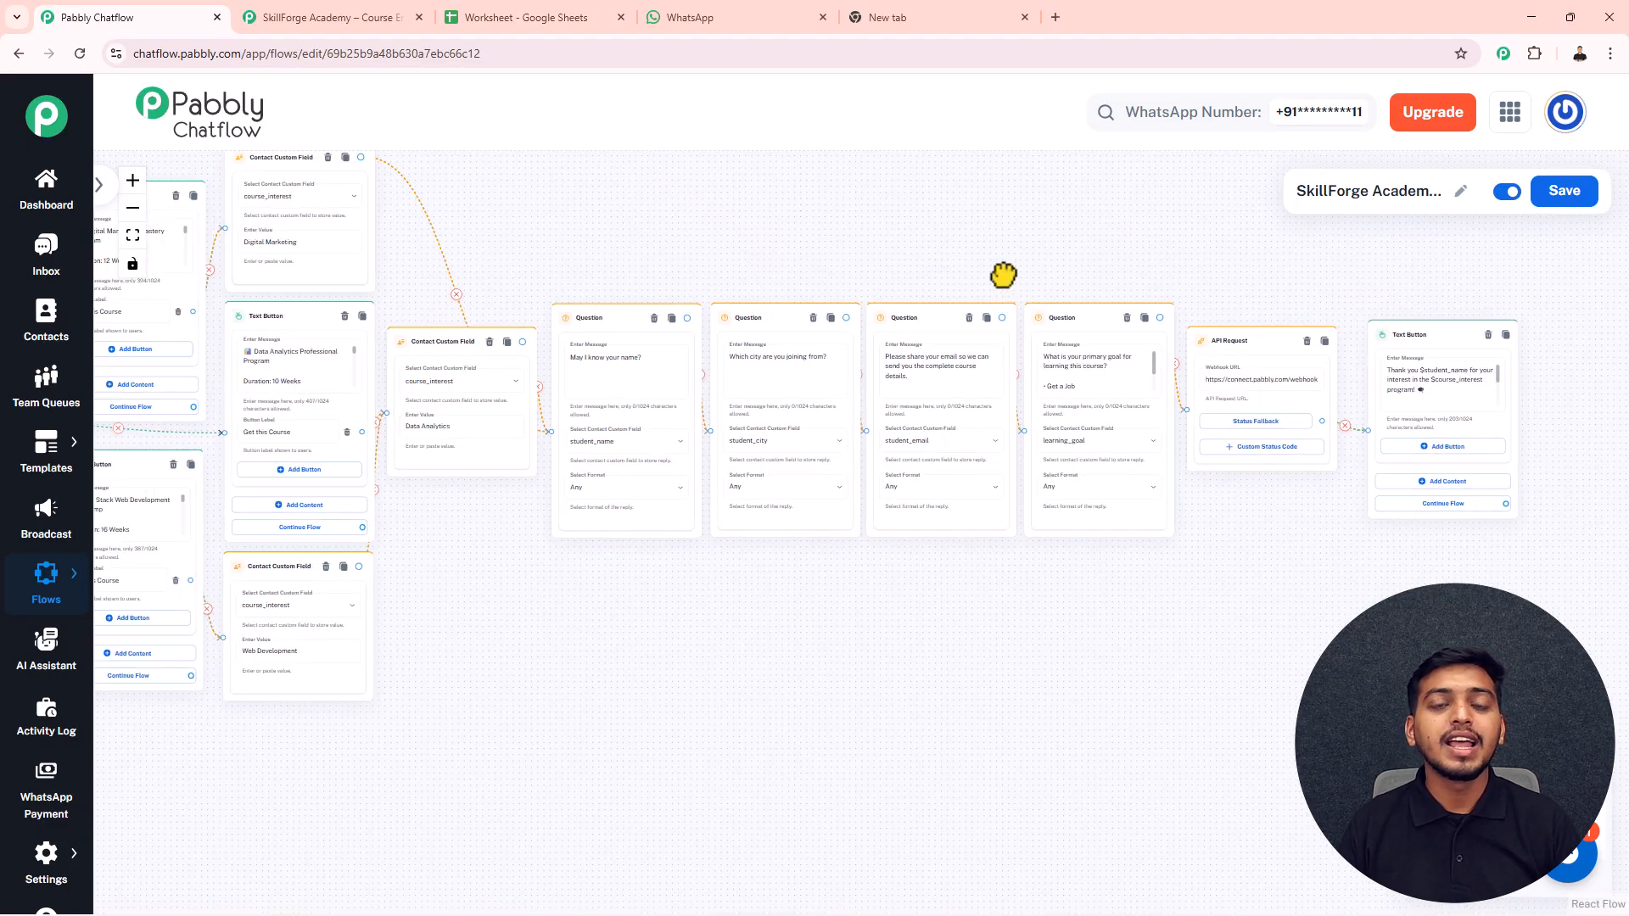
{"action": "left_click_drag", "start_coordinate": [749, 247], "coordinate": [1014, 277]}
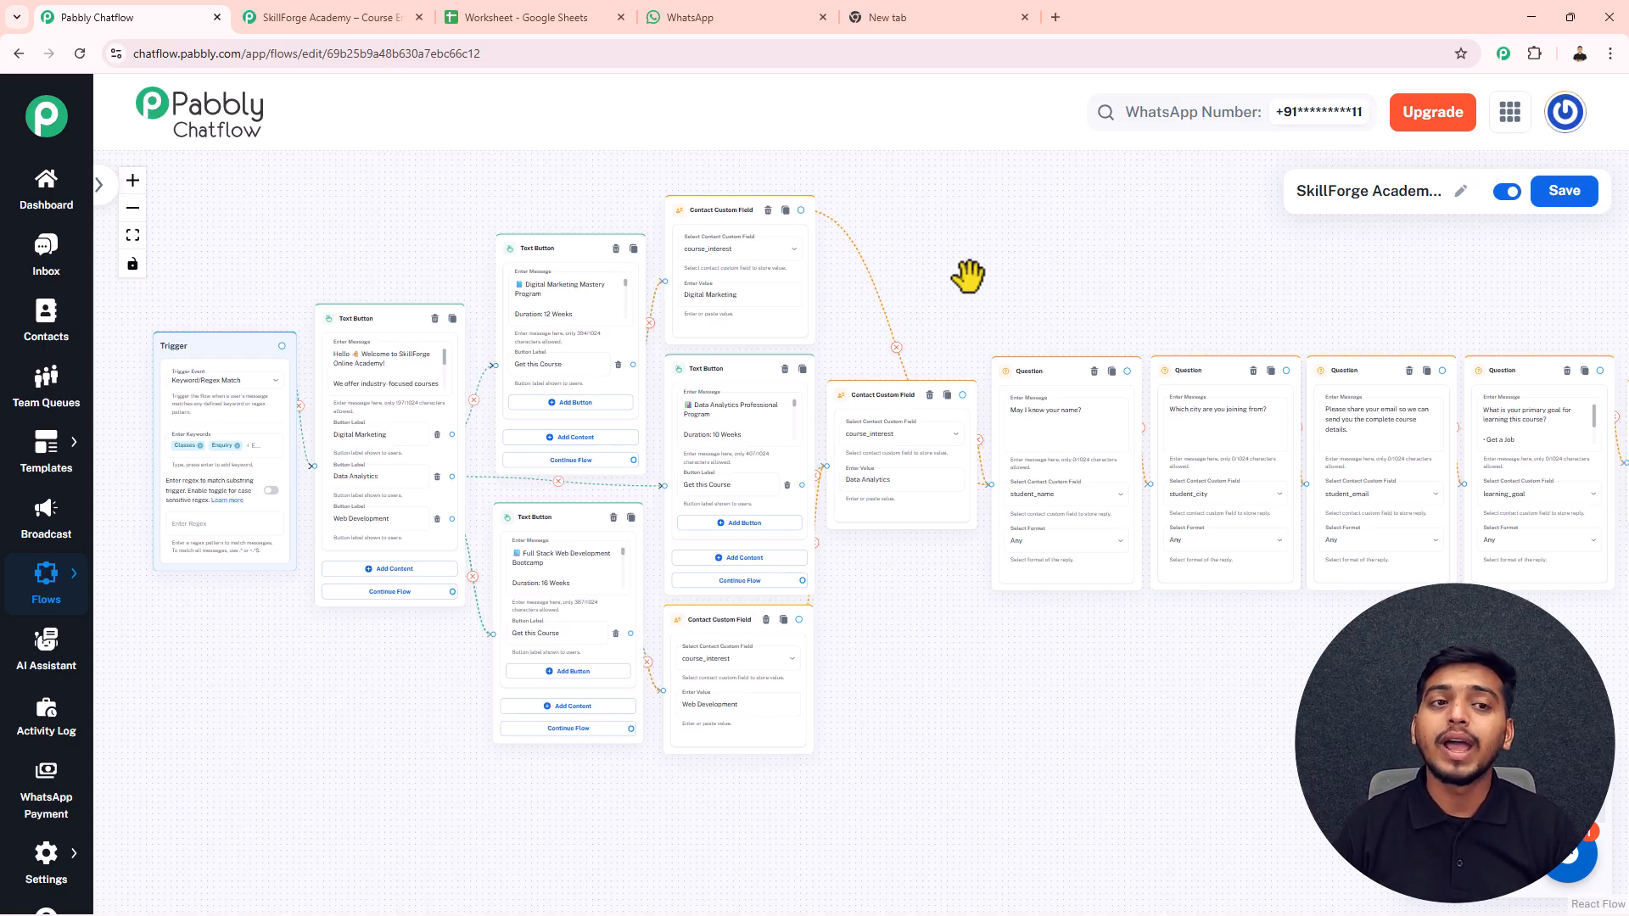
{"action": "left_click", "coordinate": [937, 17]}
- Load pabbly.com/chatflow, close the limited-offer popup and sign in to the Pabbly account
{"action": "left_click_drag", "start_coordinate": [262, 62], "coordinate": [126, 64]}
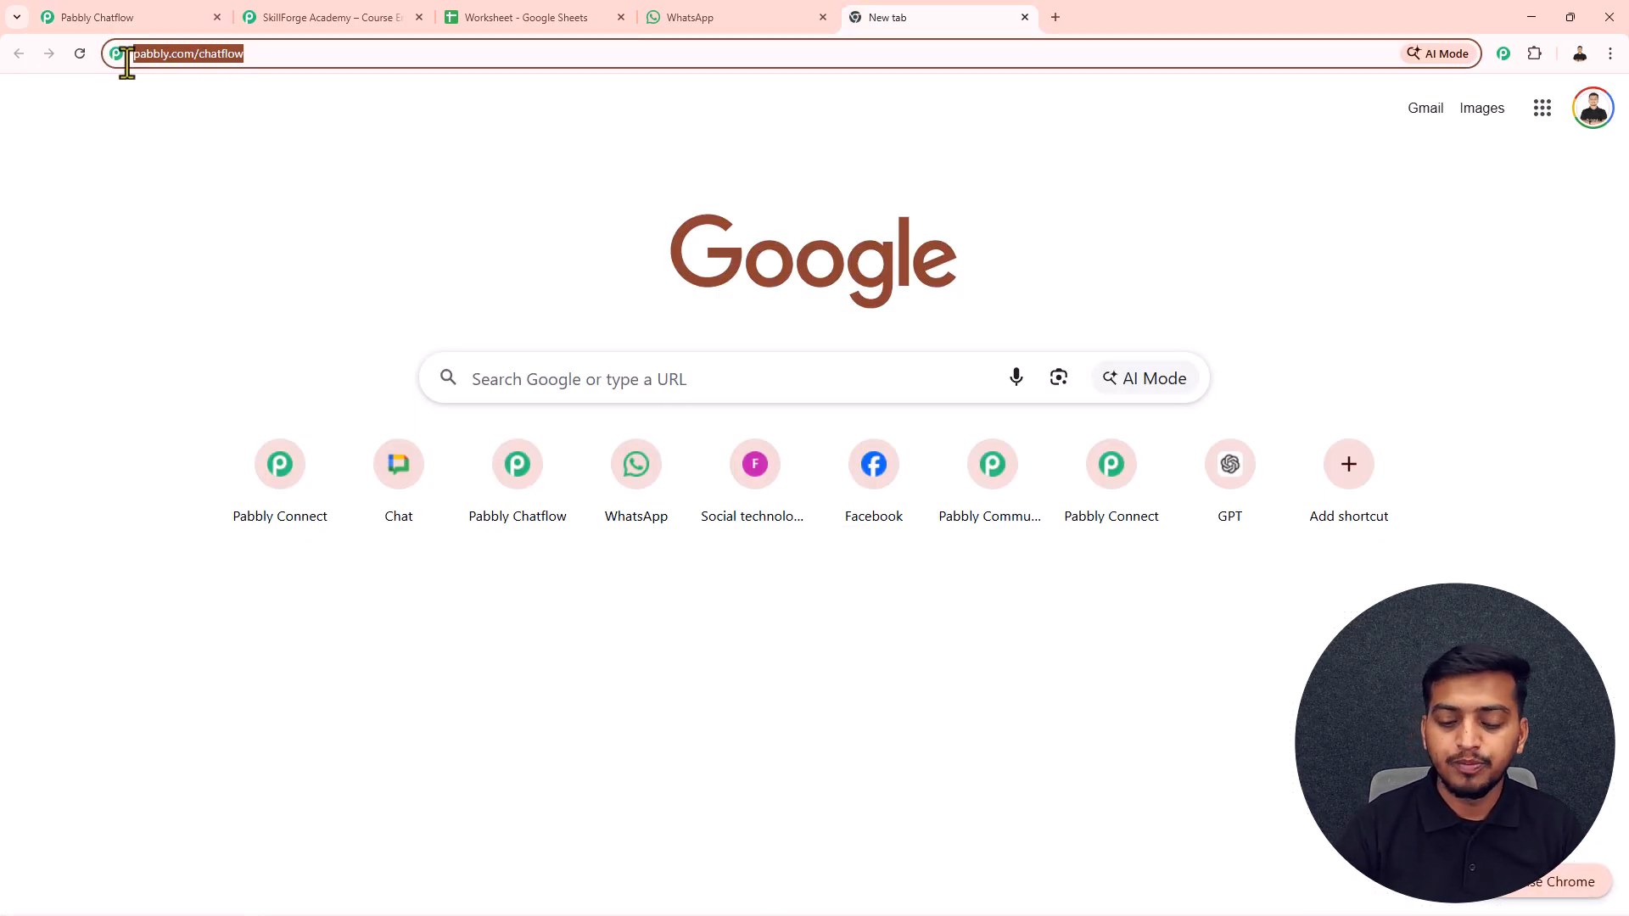
{"action": "key", "text": "Return"}
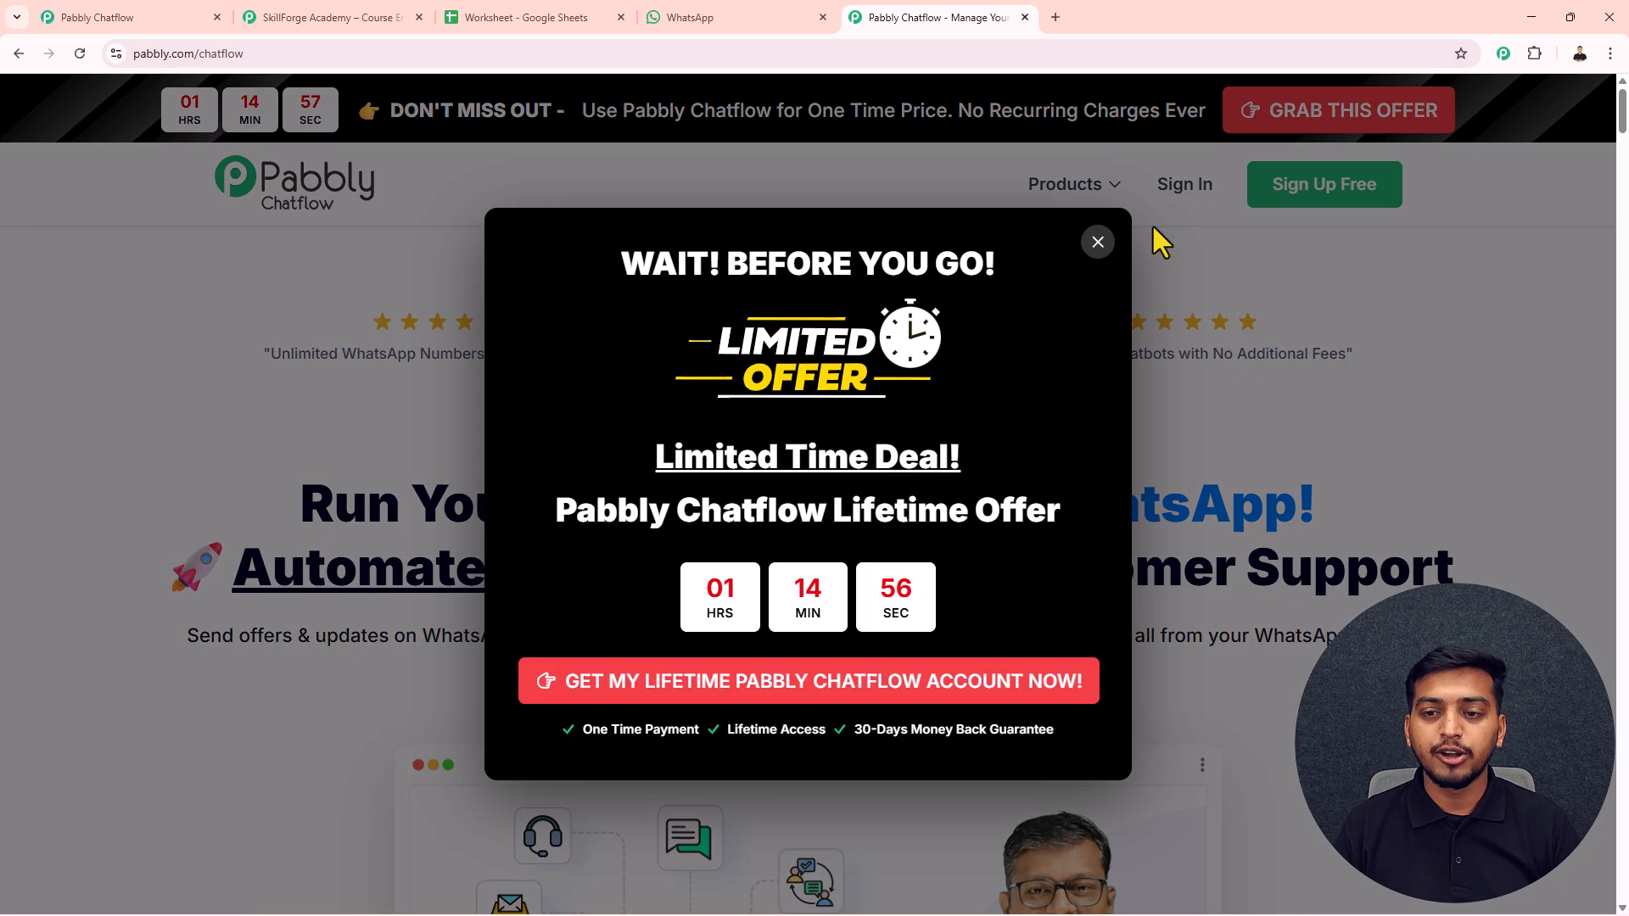
{"action": "left_click", "coordinate": [1098, 243]}
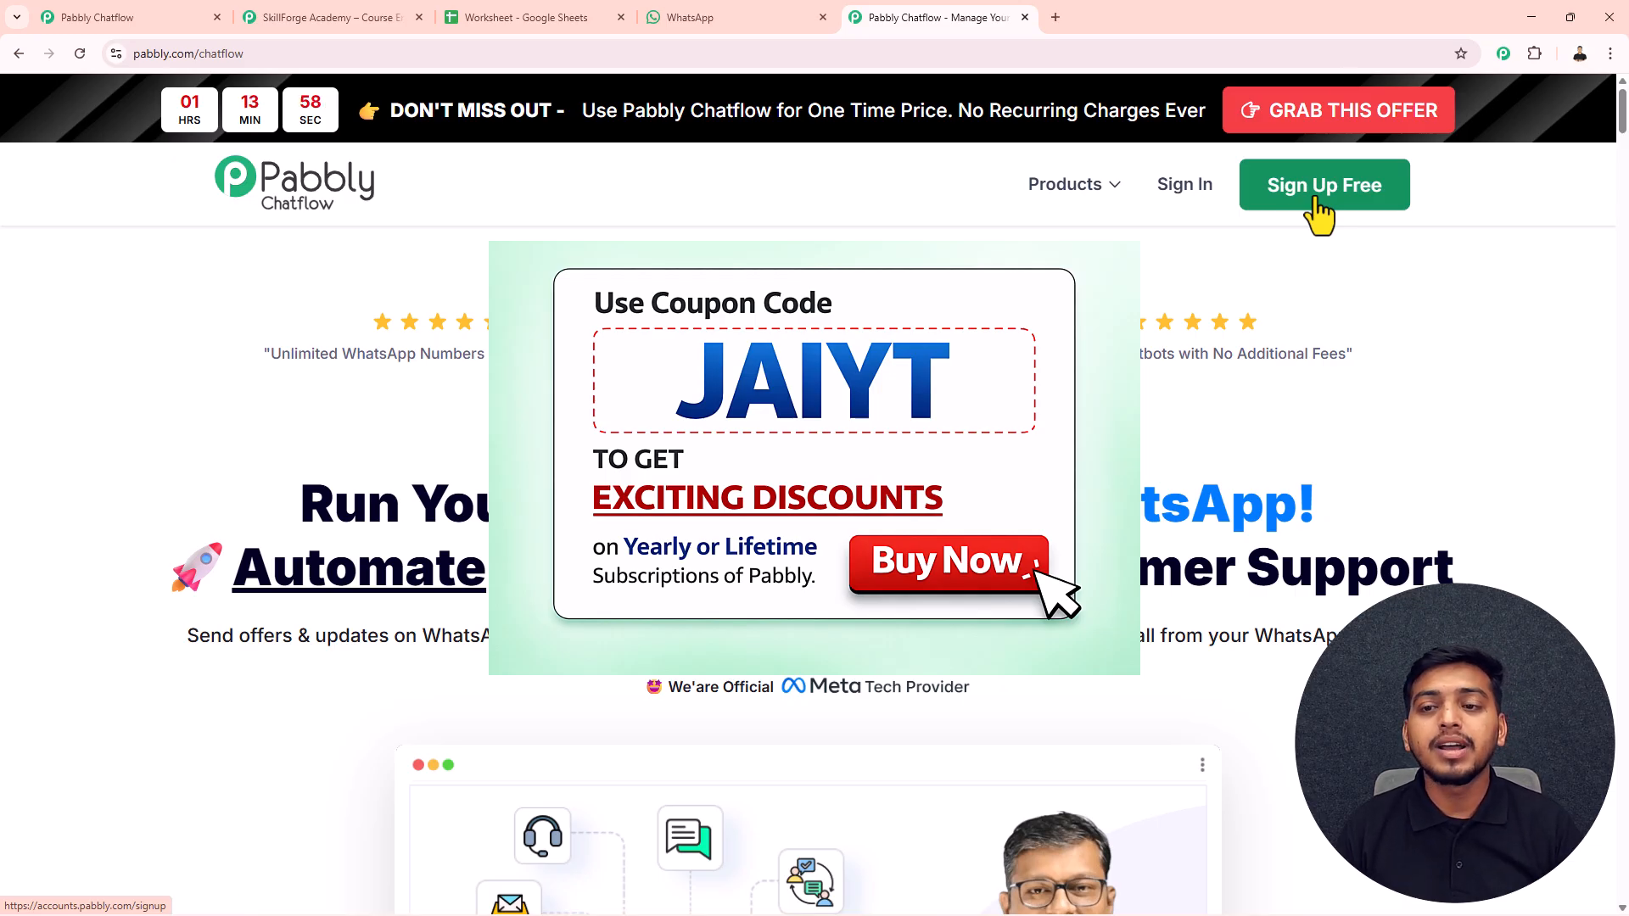
{"action": "left_click", "coordinate": [1183, 185]}
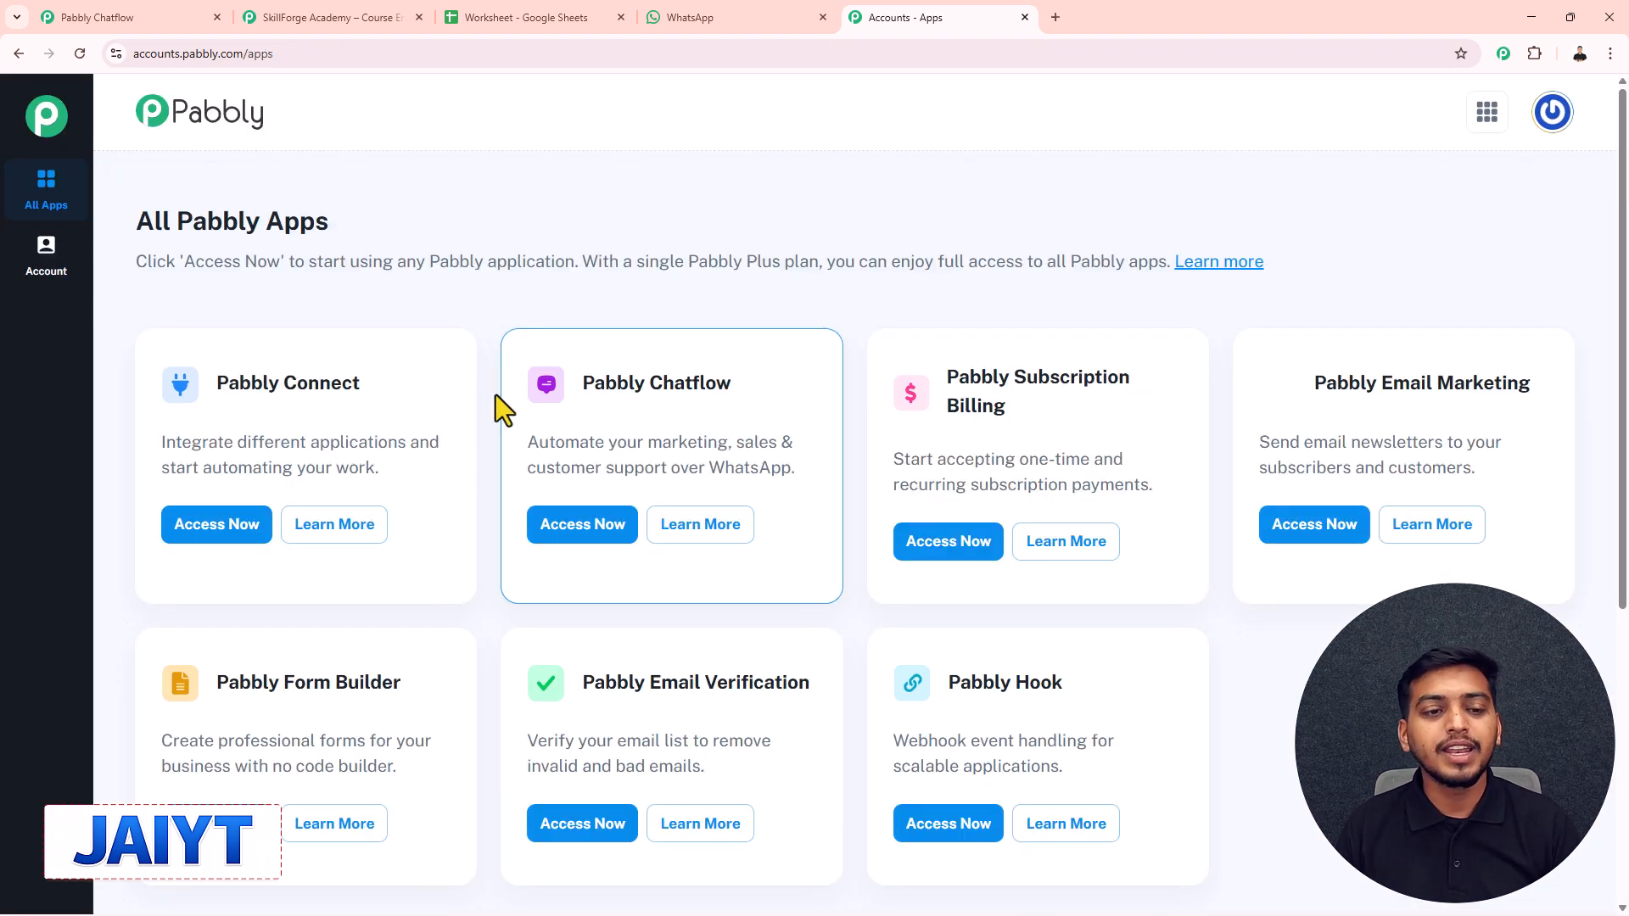
- Launch Pabbly Chatflow with Access Now on its card in All Pabbly Apps
{"action": "scroll", "coordinate": [711, 494], "scroll_direction": "down", "scroll_amount": 1}
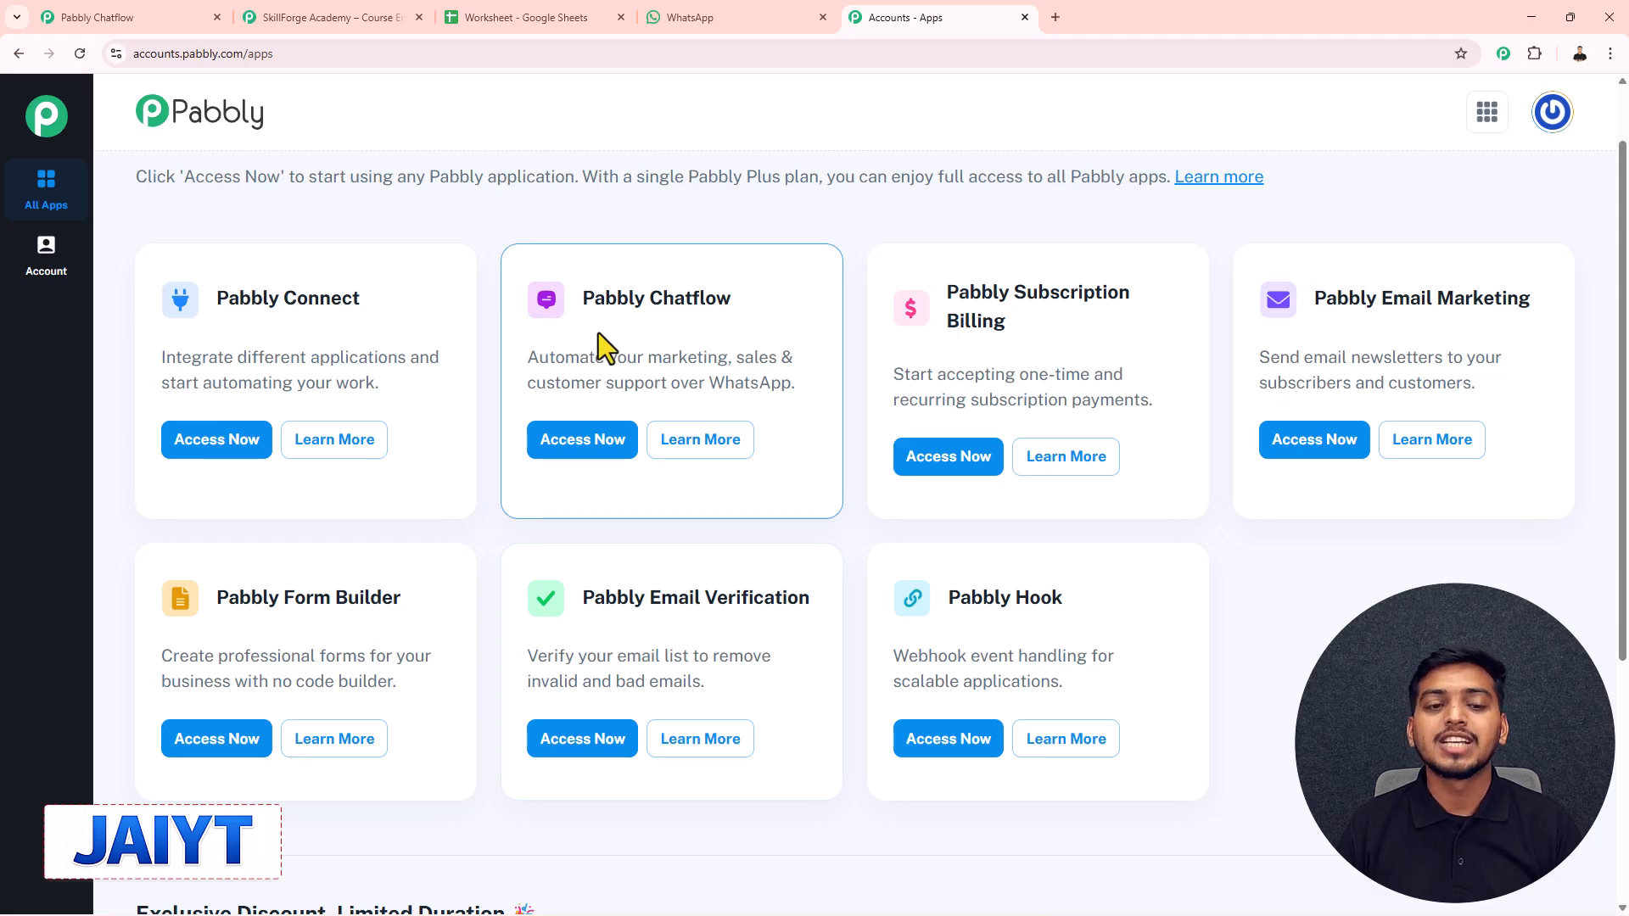
{"action": "left_click_drag", "start_coordinate": [581, 299], "coordinate": [751, 306]}
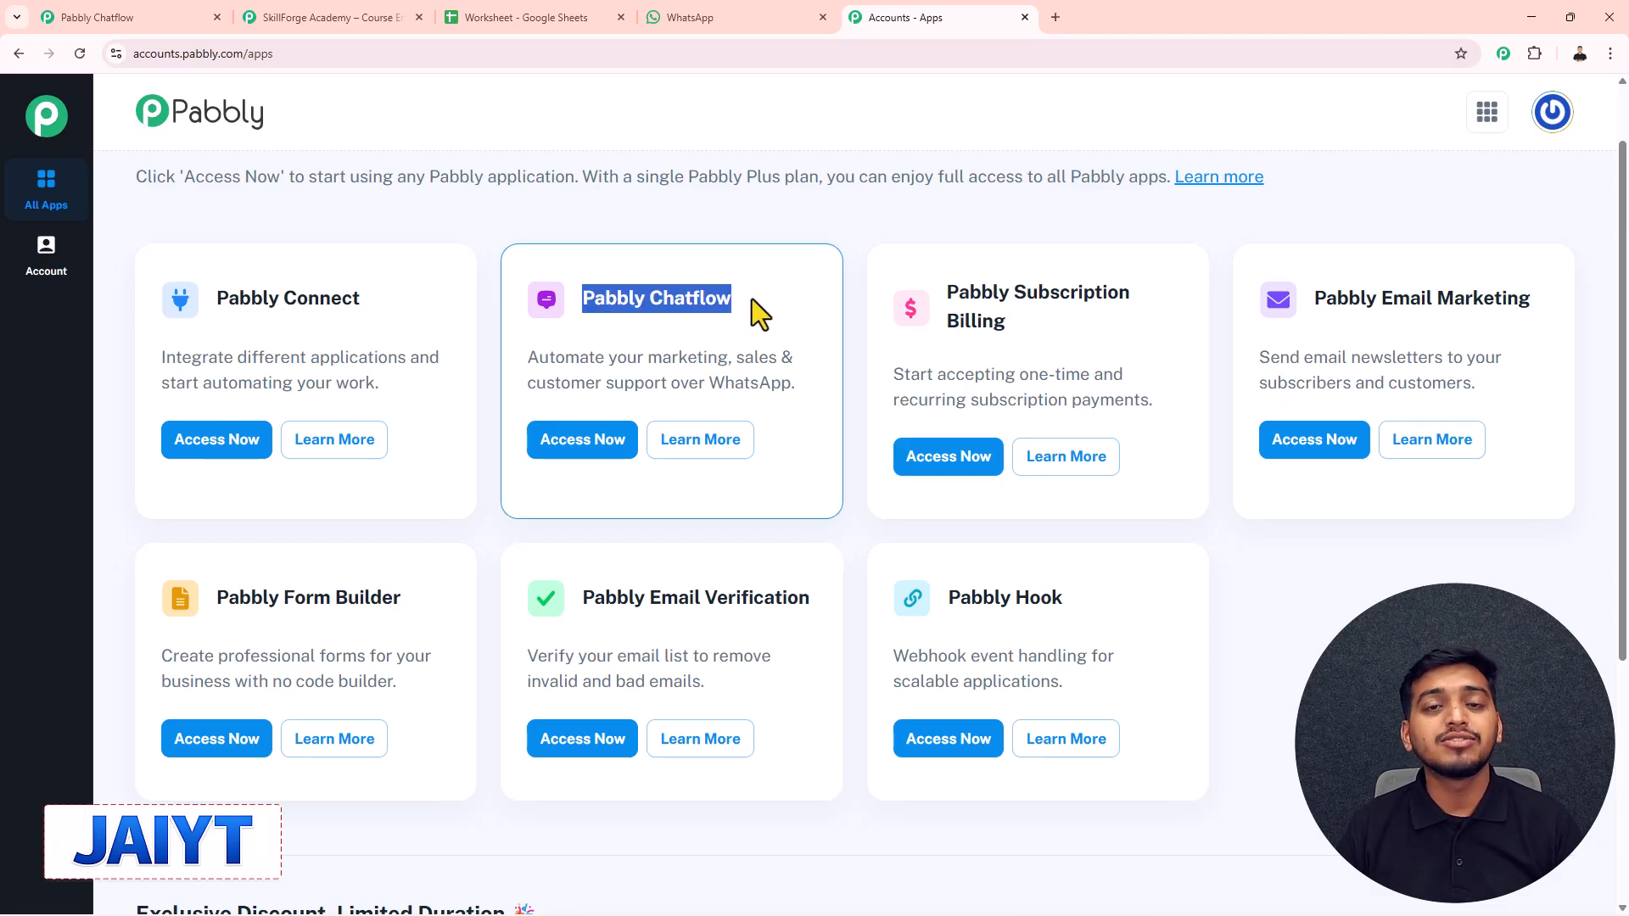
{"action": "left_click", "coordinate": [558, 449]}
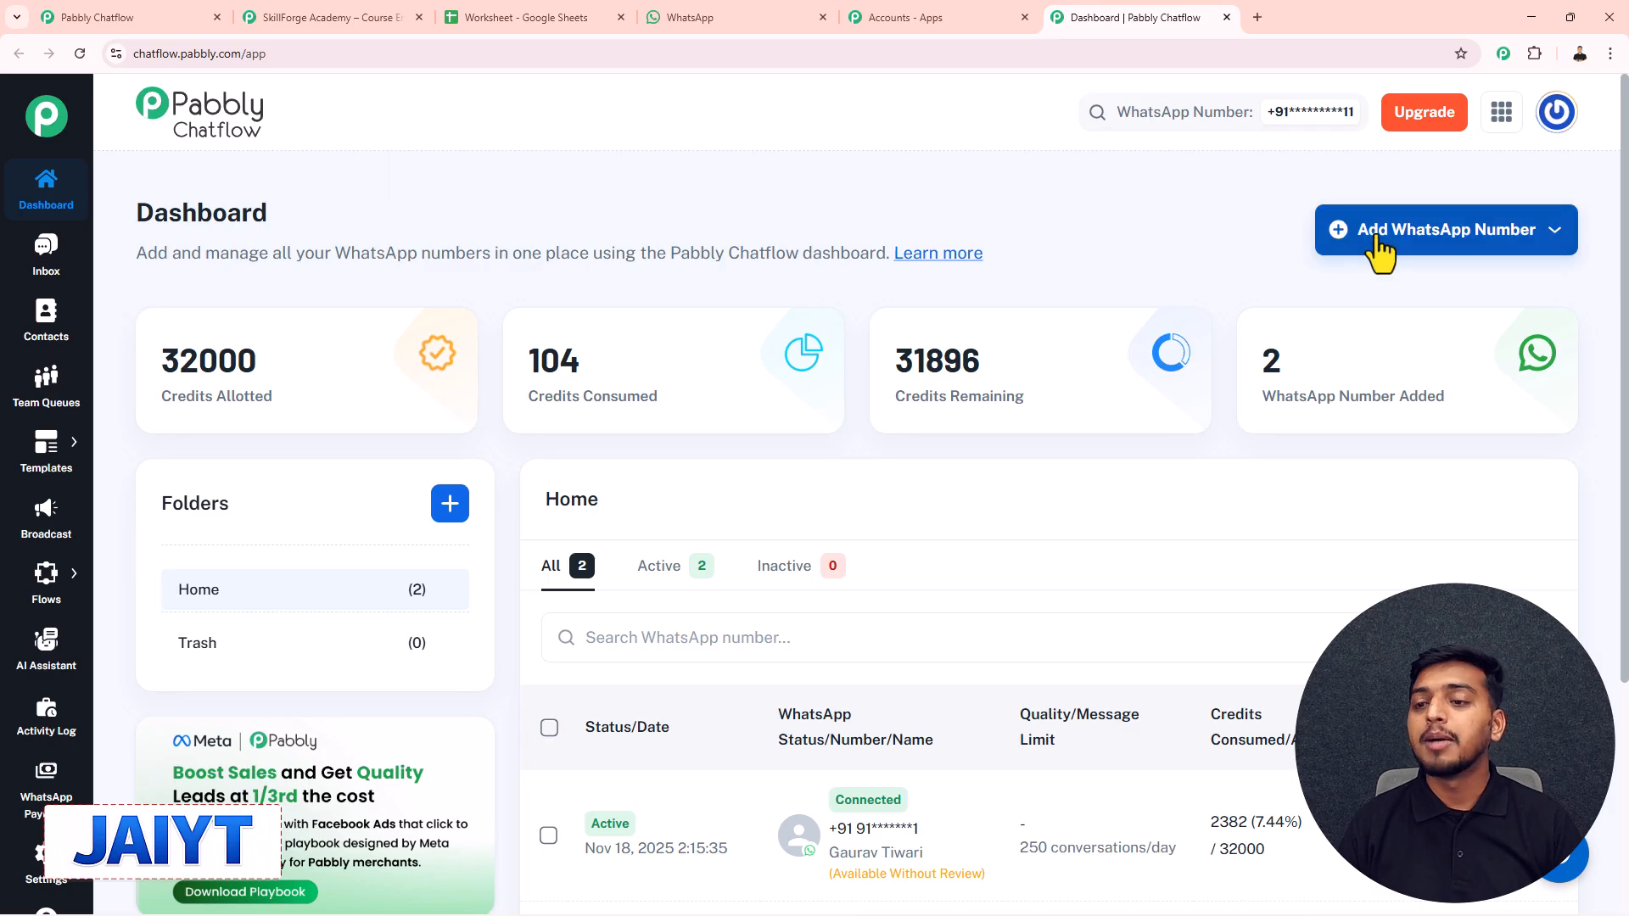
{"action": "left_click", "coordinate": [1435, 255]}
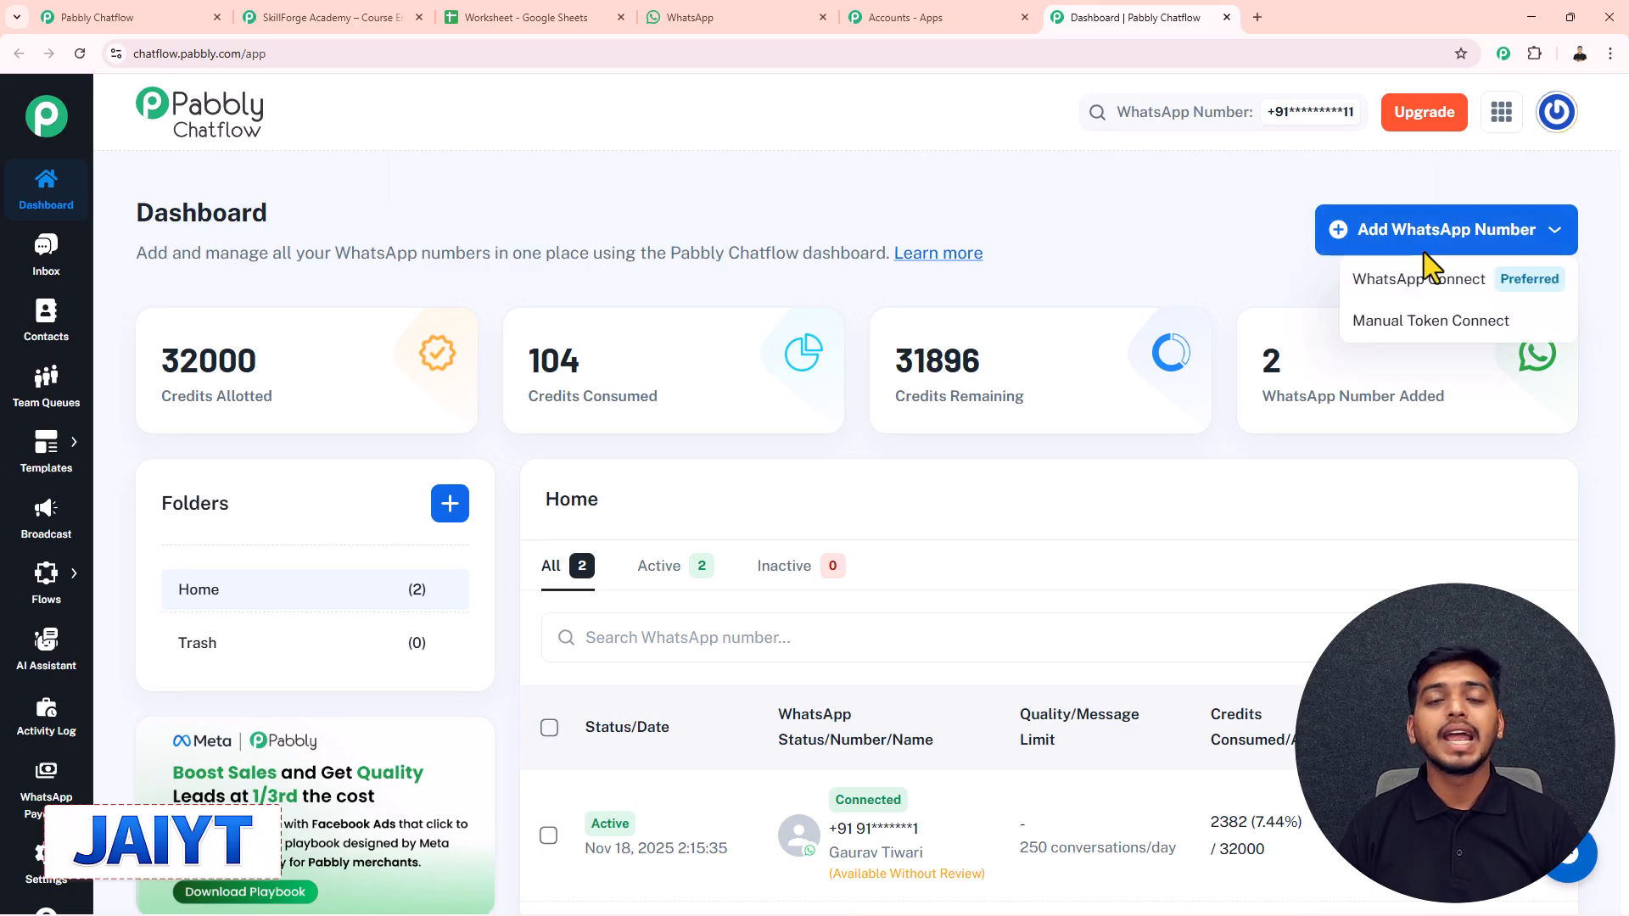
{"action": "left_click", "coordinate": [1276, 246]}
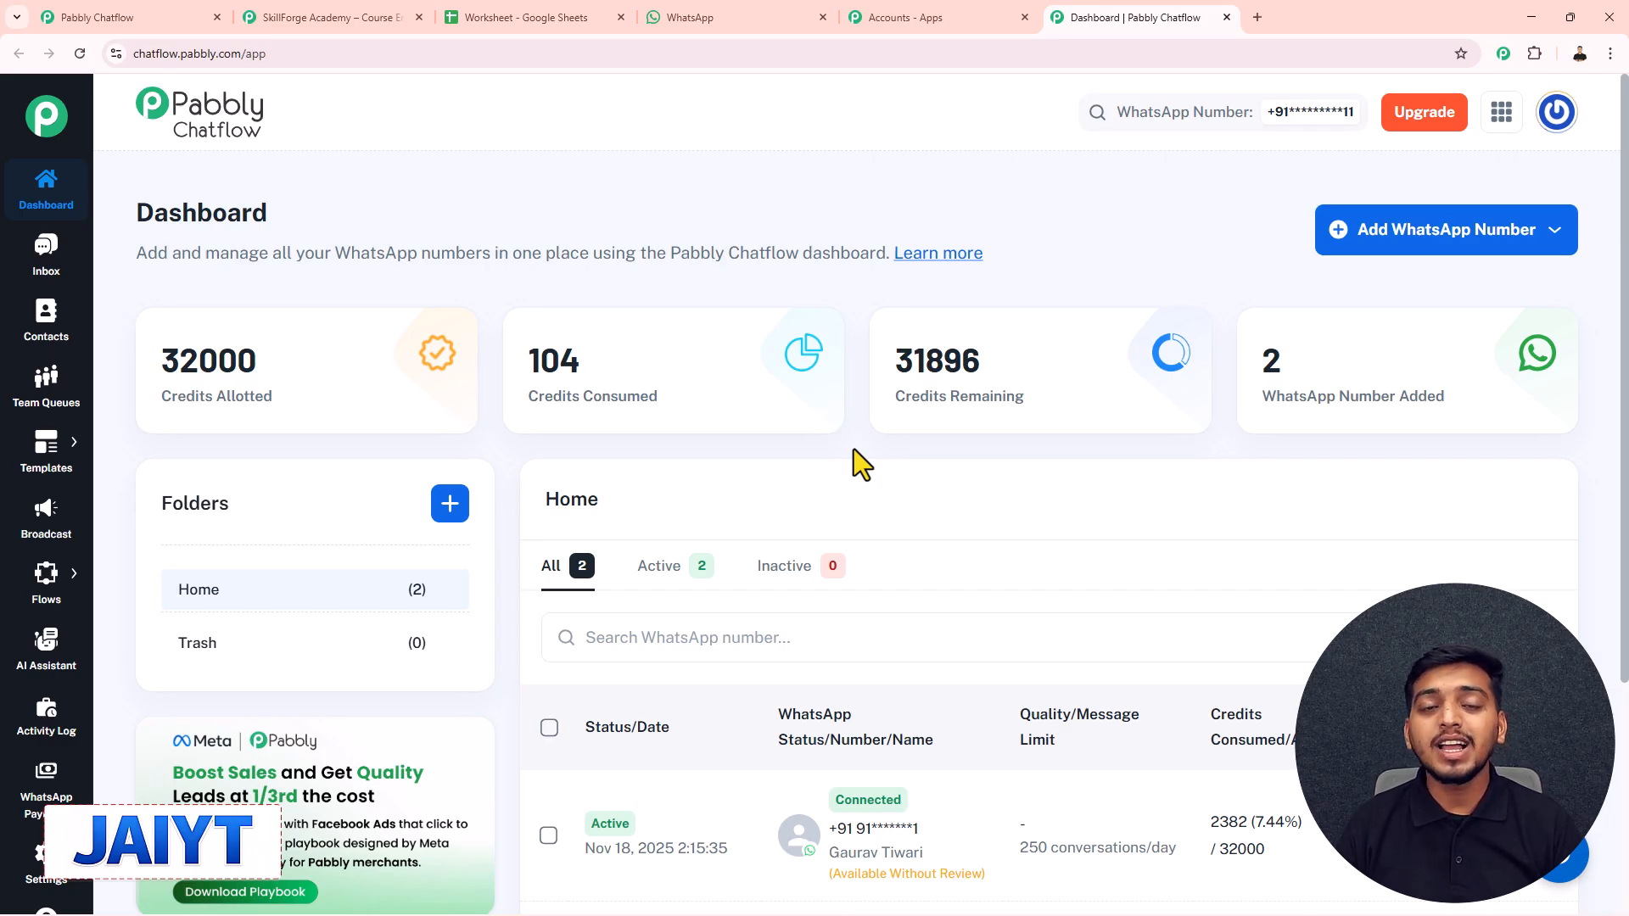
{"action": "mouse_move", "coordinate": [69, 593]}
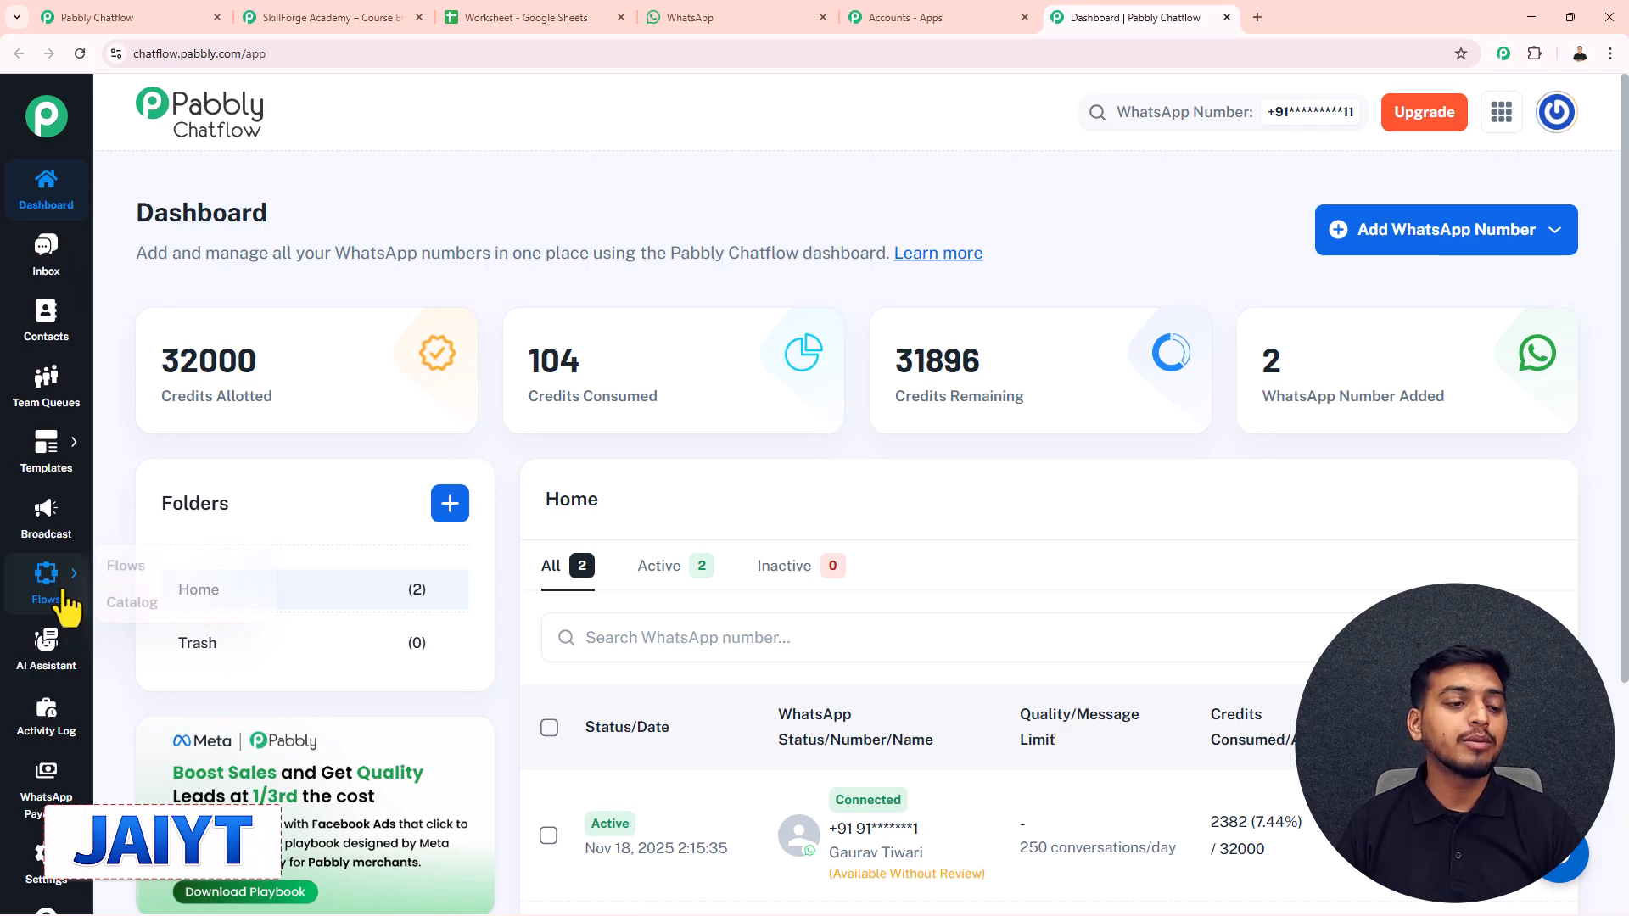
- Copy the SkillForge Academy – Course Enquiry Bot flow name, set that flow Inactive, and add a new flow
{"action": "left_click", "coordinate": [149, 568]}
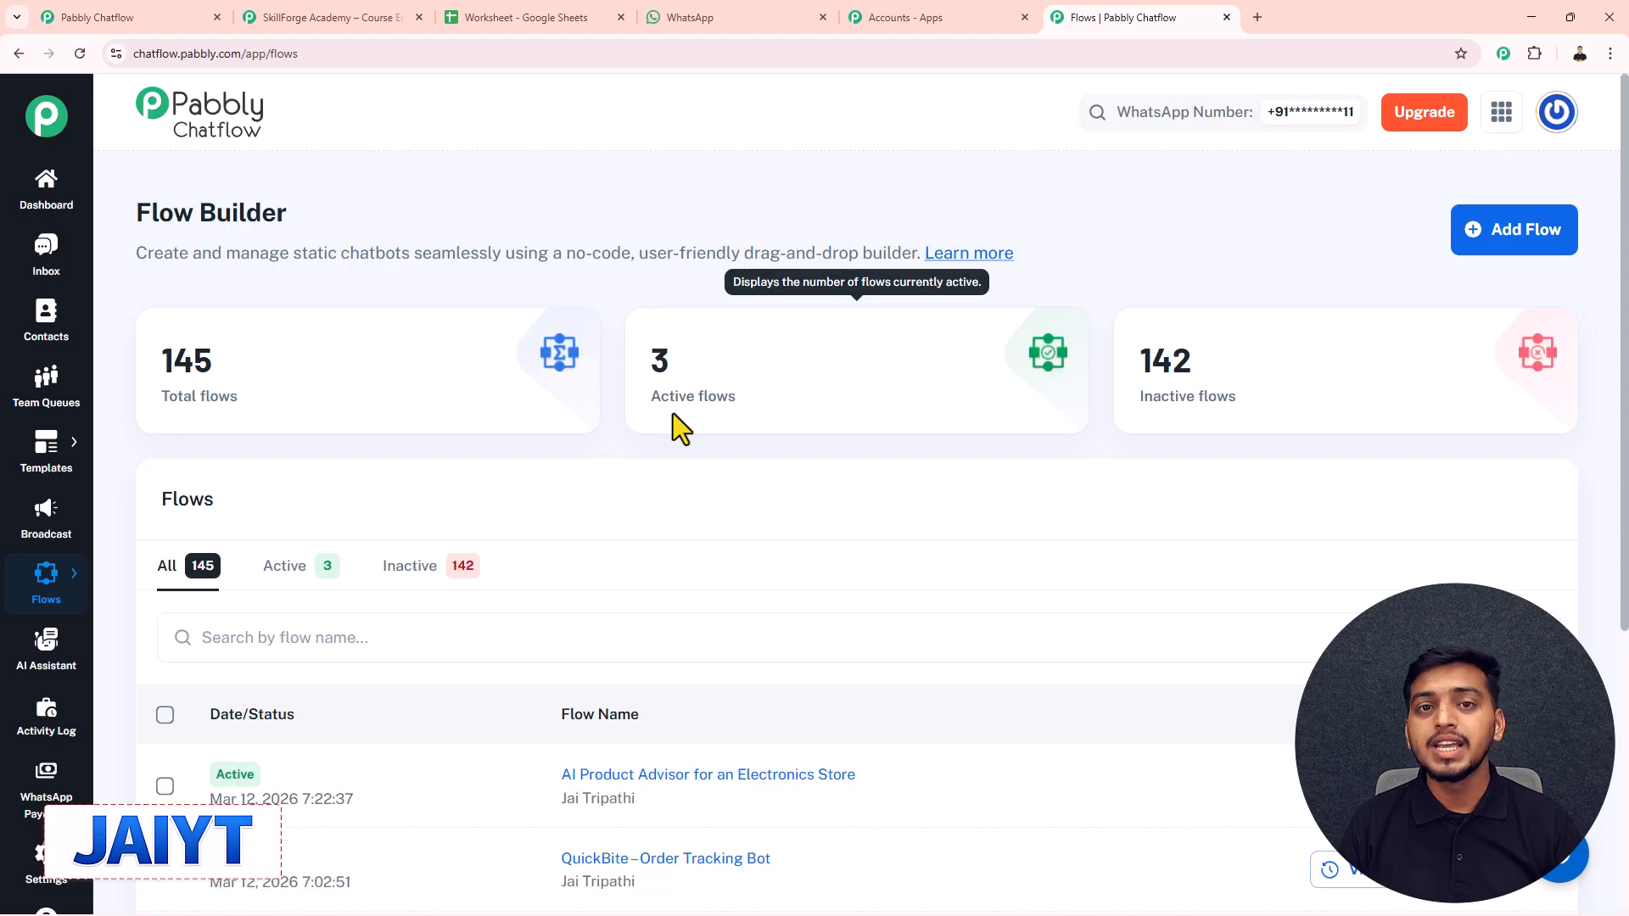
{"action": "scroll", "coordinate": [673, 414], "scroll_direction": "down", "scroll_amount": 5}
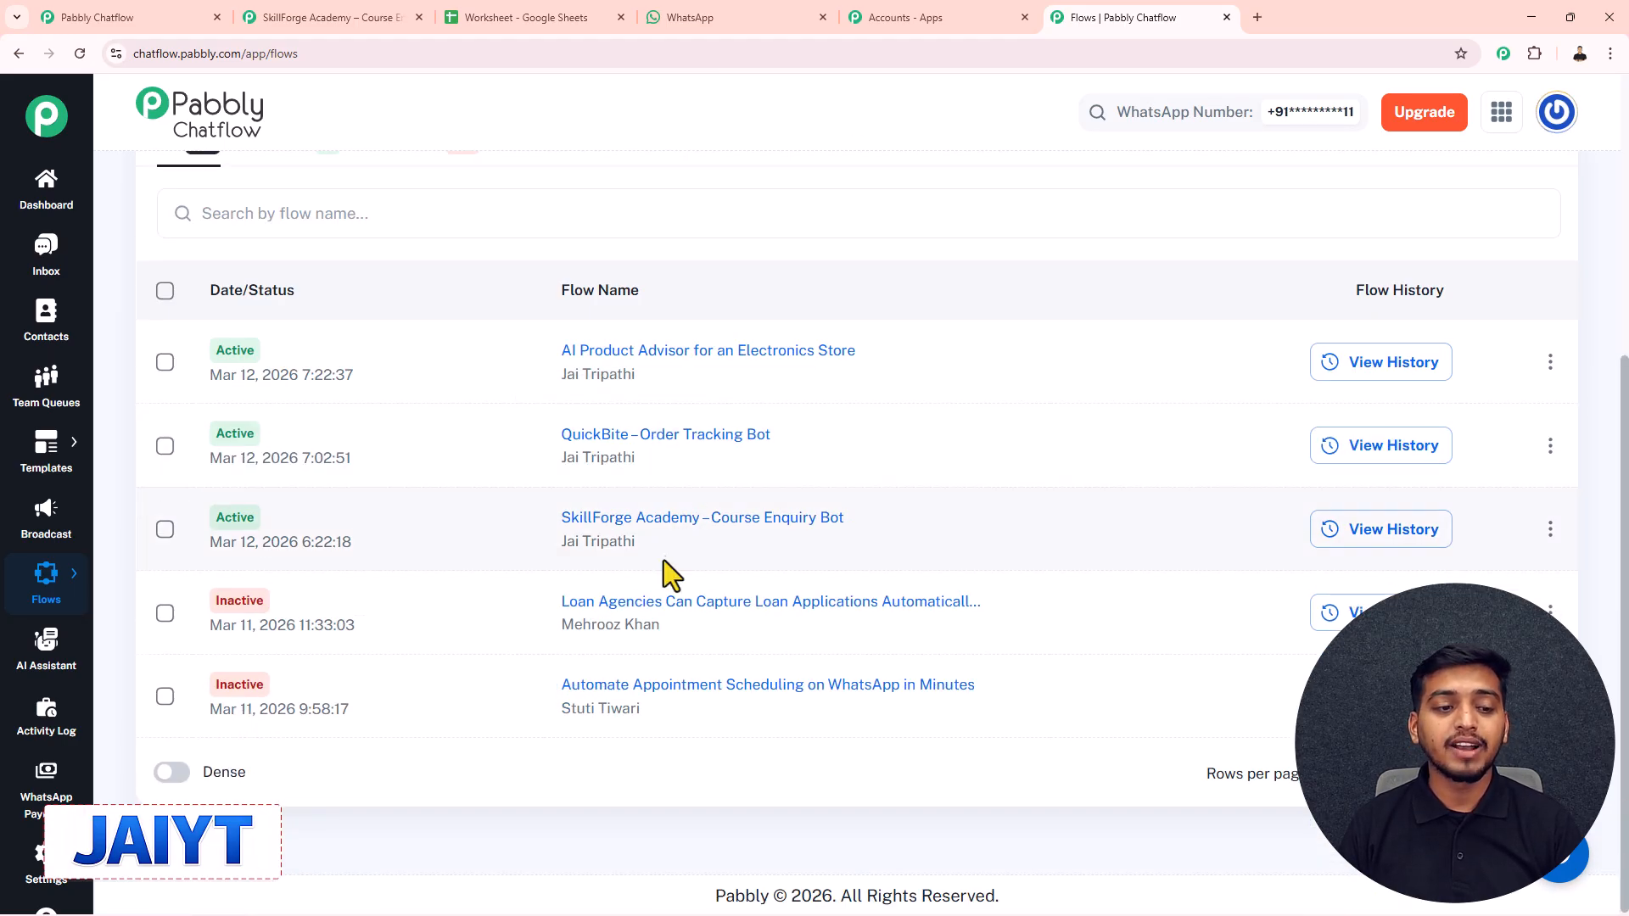
{"action": "scroll", "coordinate": [663, 568], "scroll_direction": "up", "scroll_amount": 2}
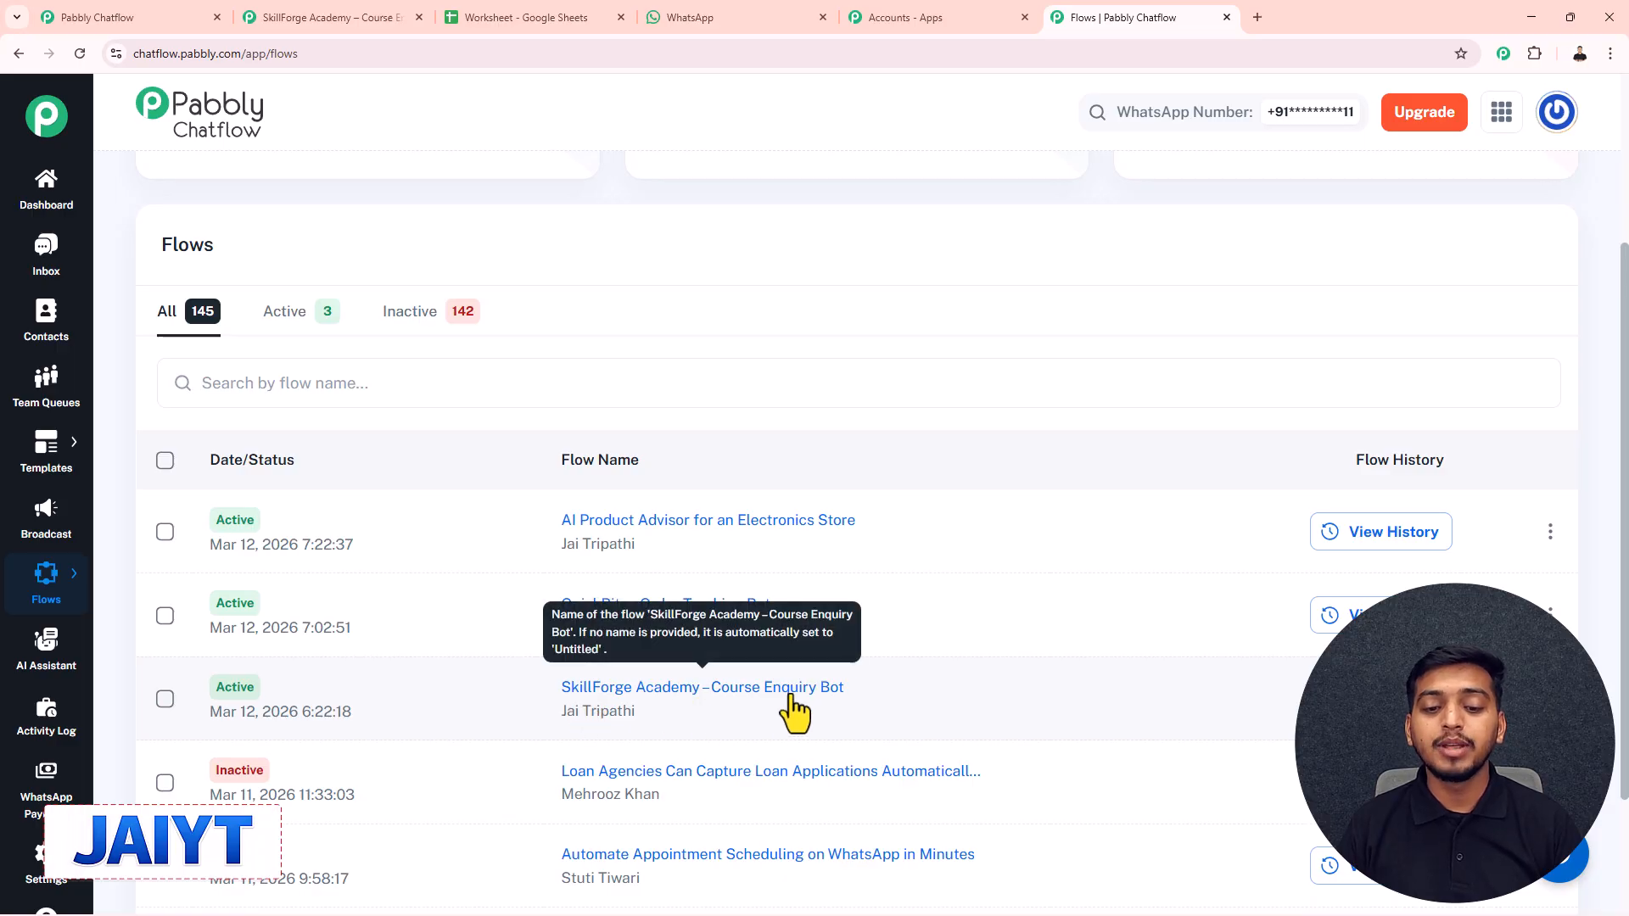
{"action": "left_click_drag", "start_coordinate": [867, 689], "coordinate": [533, 688]}
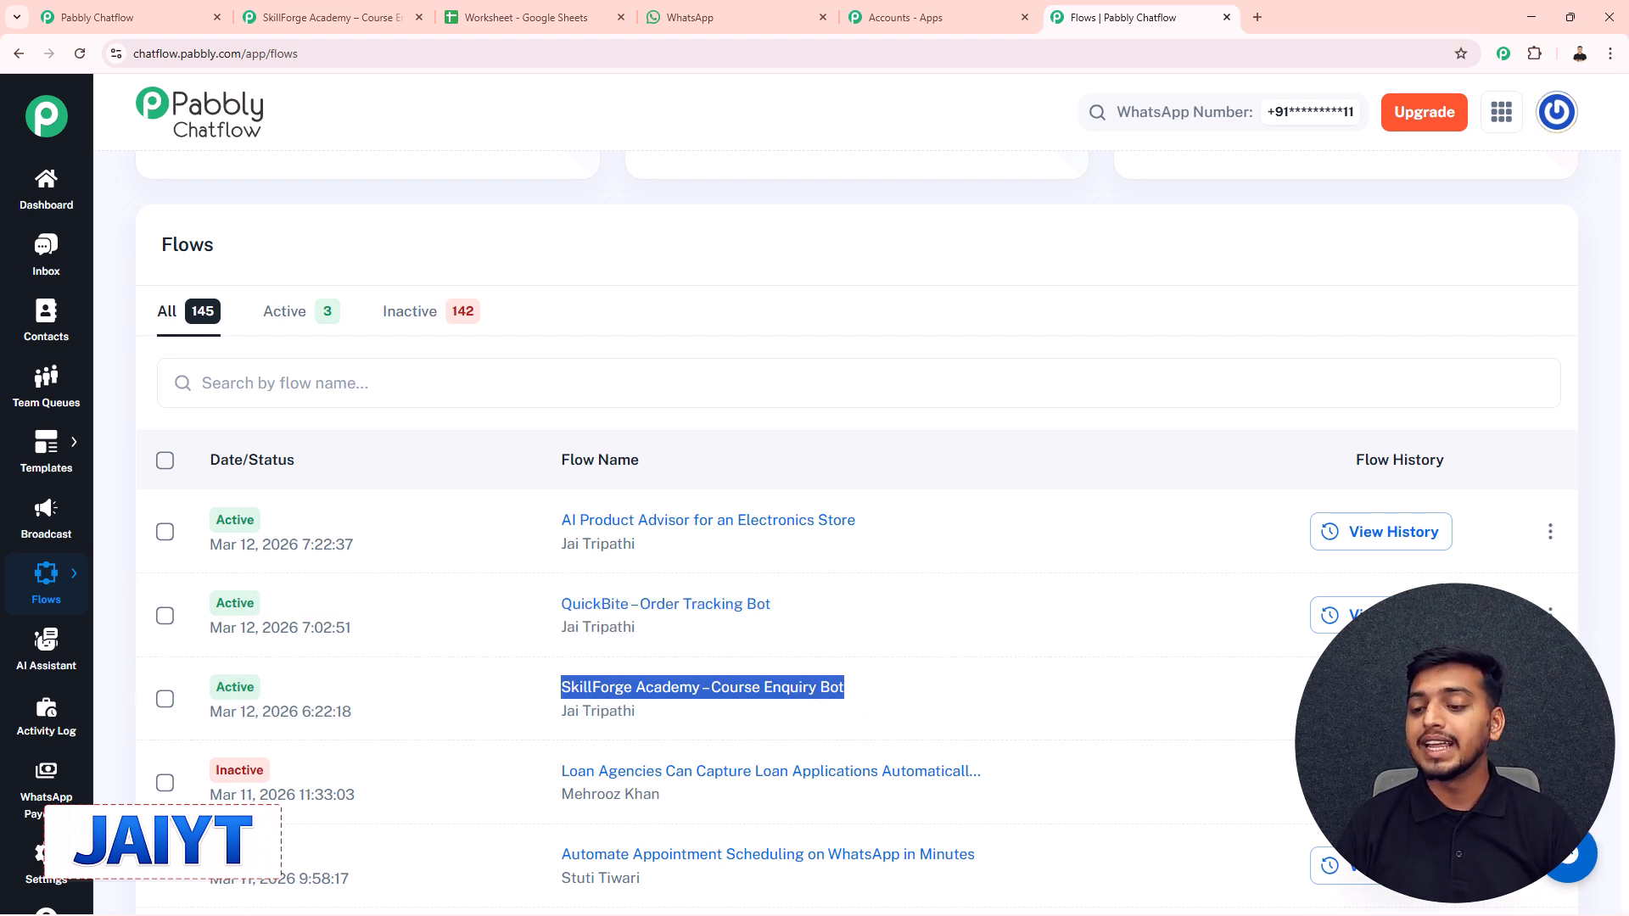
{"action": "left_click", "coordinate": [1323, 698]}
{"action": "left_click", "coordinate": [959, 553]}
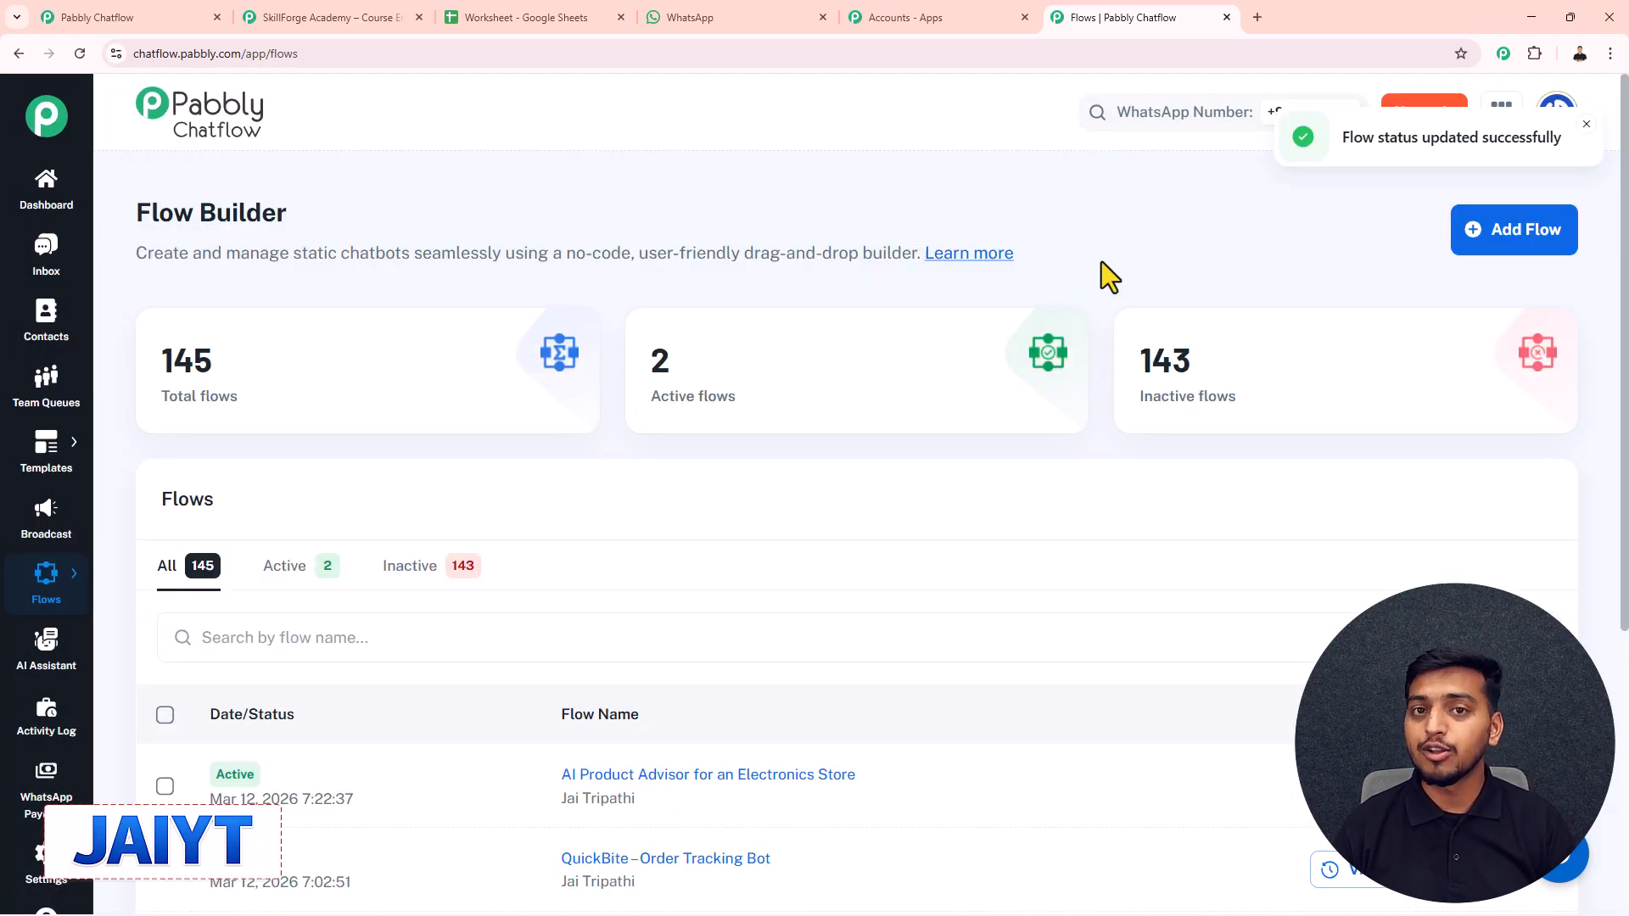
{"action": "left_click", "coordinate": [1494, 242]}
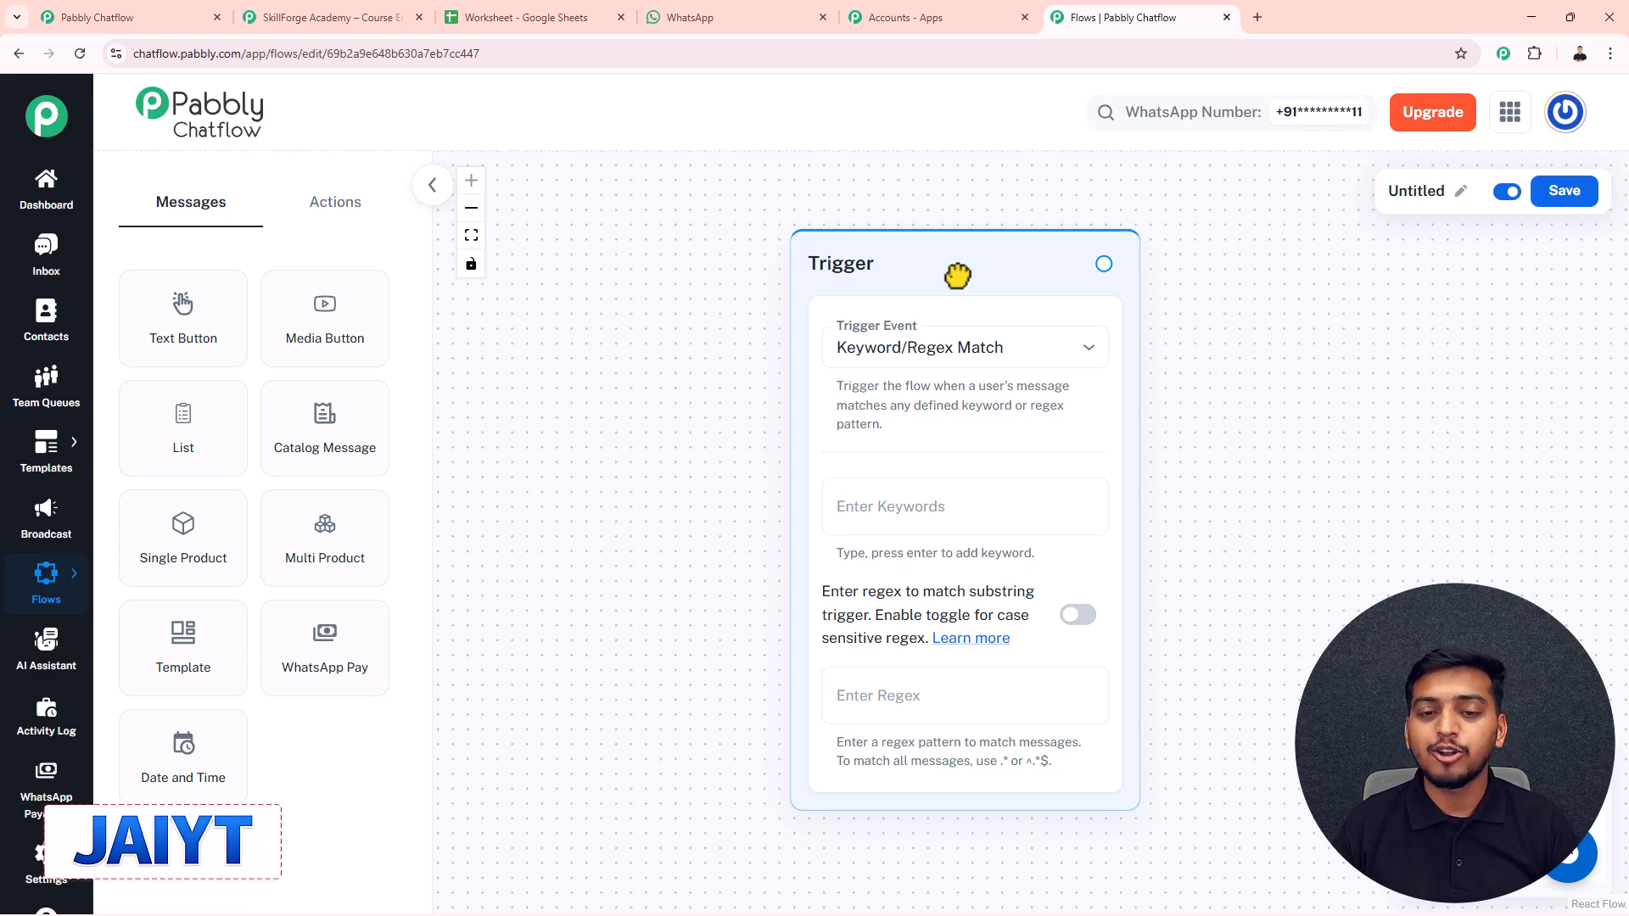
- Rename the Untitled flow to the pasted 'SkillForge Academy – Course Enquiry Bot'
{"action": "scroll", "coordinate": [957, 276], "scroll_direction": "down", "scroll_amount": 2}
{"action": "left_click_drag", "start_coordinate": [956, 269], "coordinate": [620, 300]}
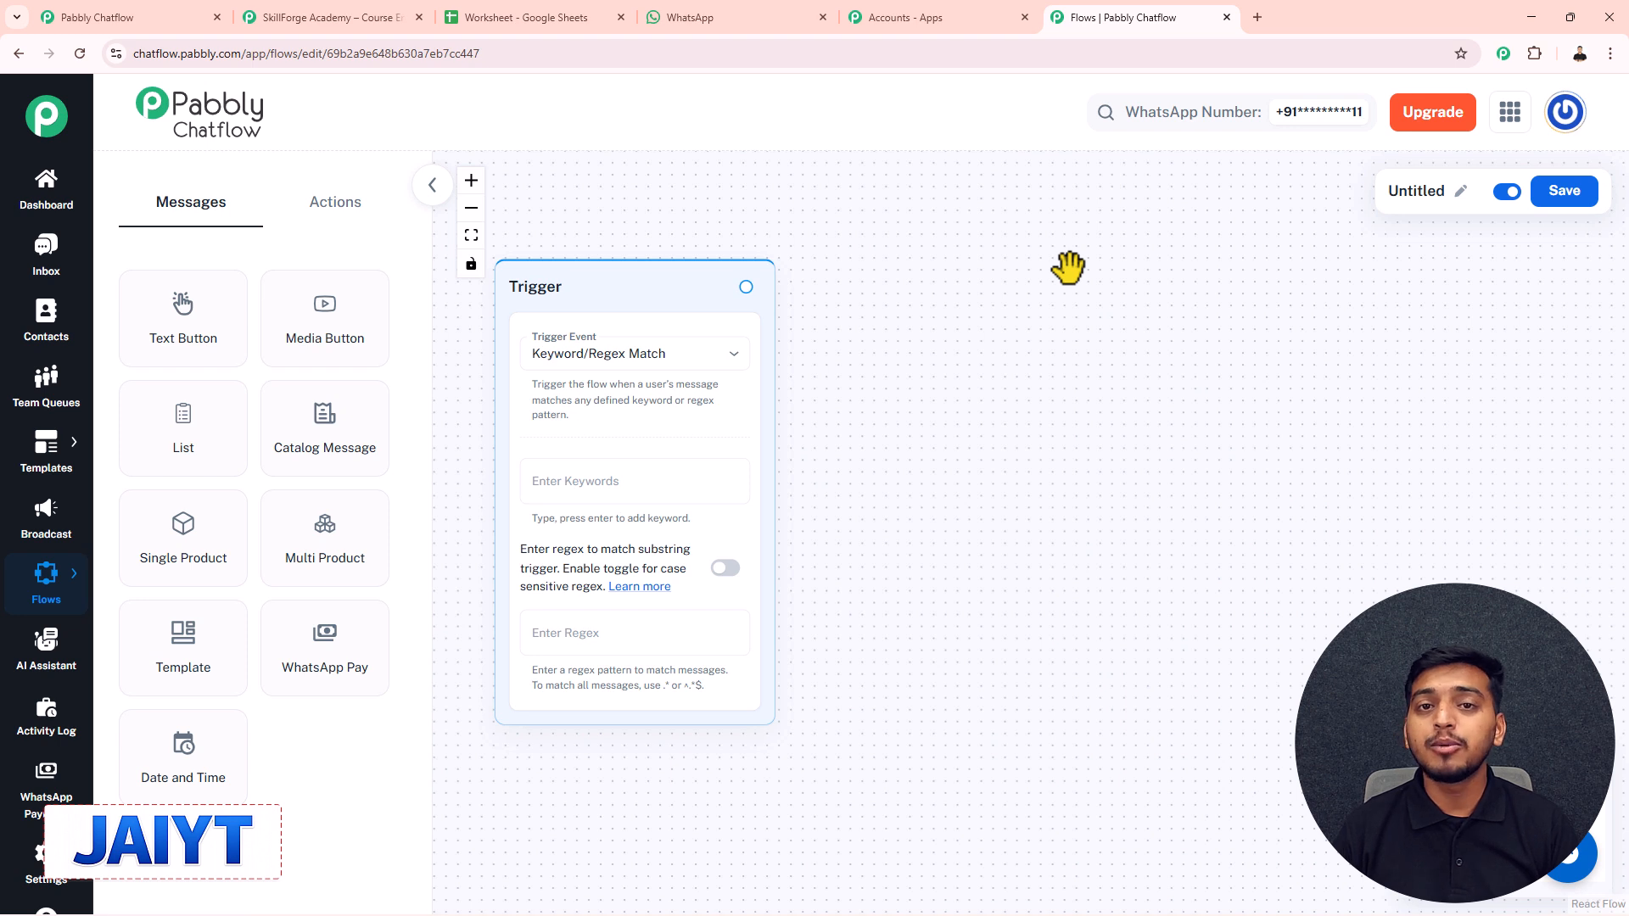
{"action": "left_click", "coordinate": [1459, 190]}
{"action": "left_click_drag", "start_coordinate": [1297, 195], "coordinate": [1209, 202]}
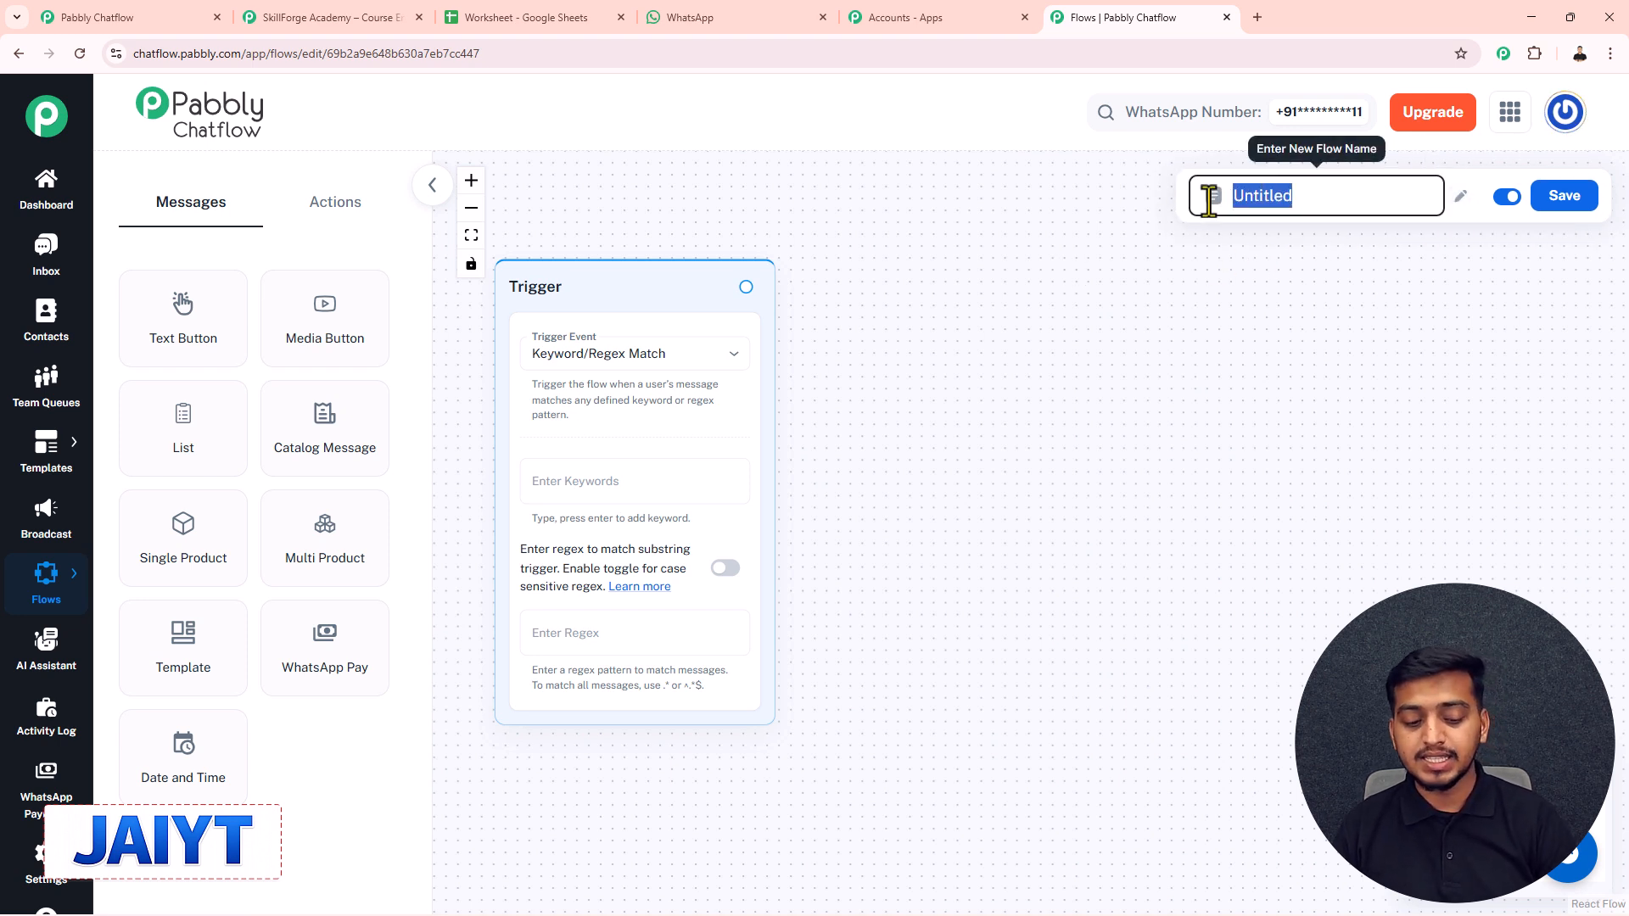
{"action": "key", "text": "ctrl+v"}
{"action": "key", "text": "End"}
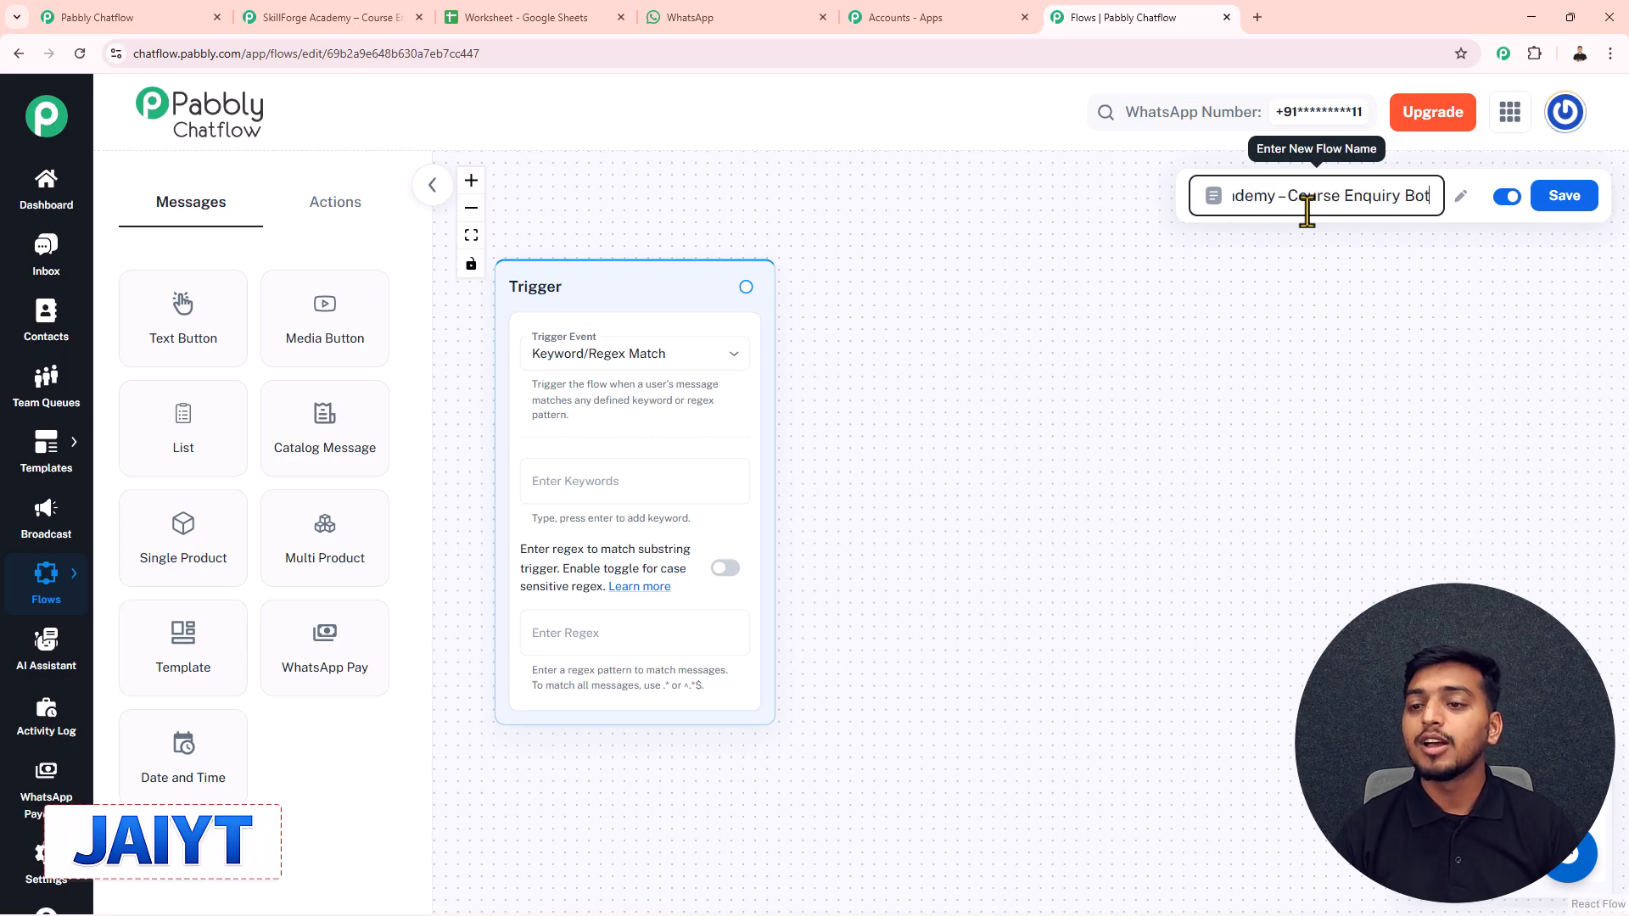
{"action": "left_click", "coordinate": [1092, 283]}
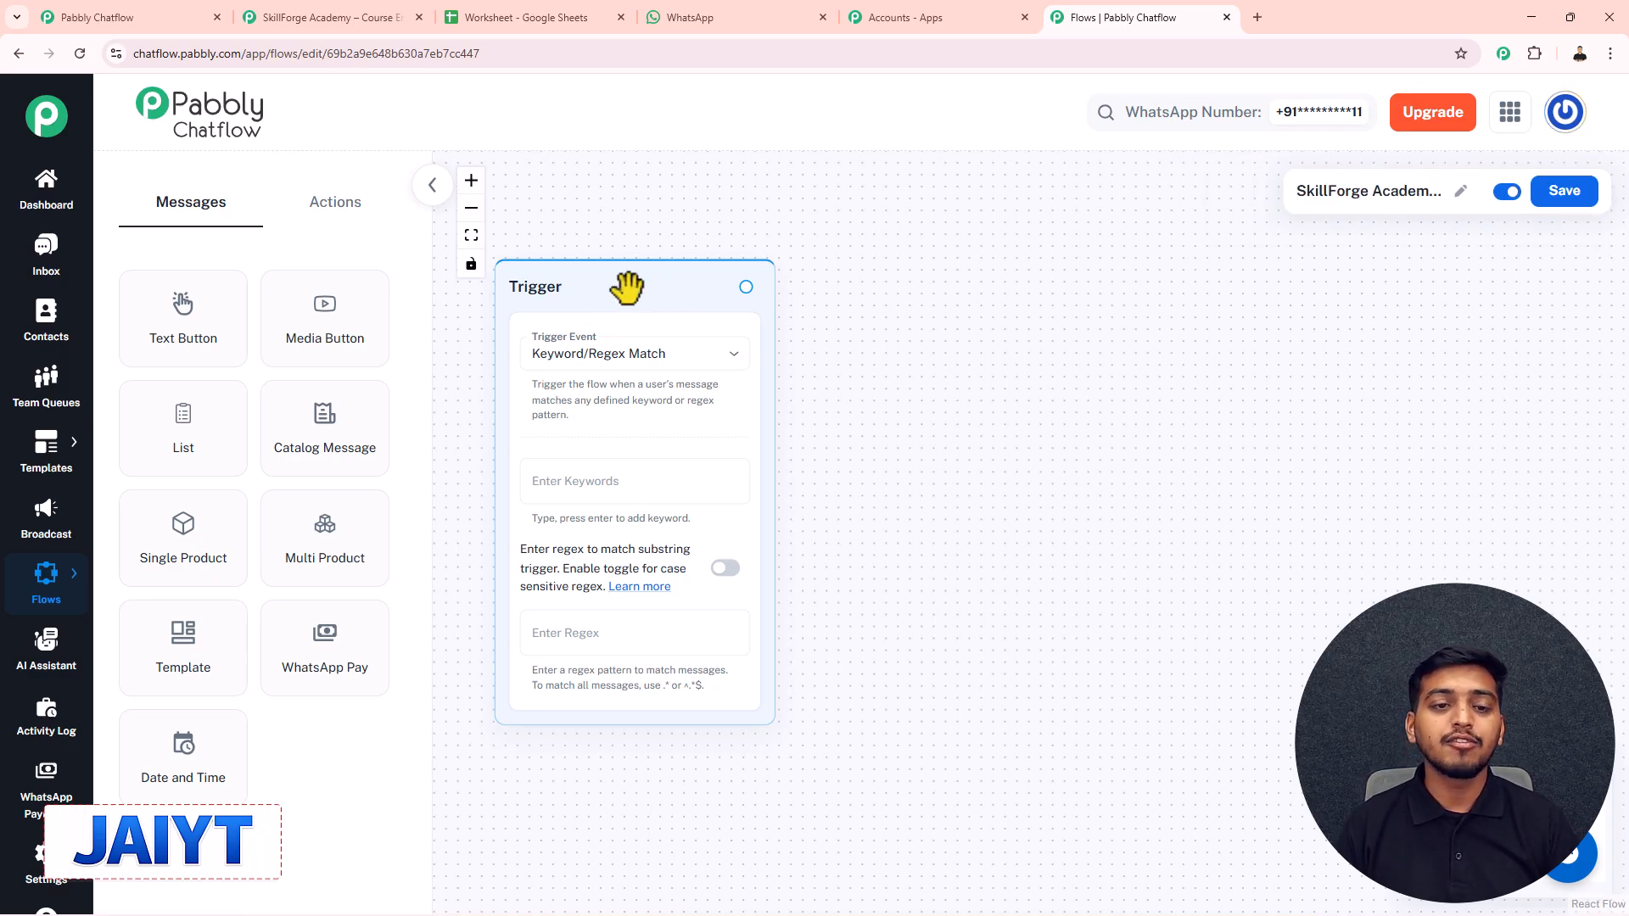
- Keep the Trigger event set to Keyword/Regex Match
{"action": "left_click_drag", "start_coordinate": [628, 285], "coordinate": [665, 278]}
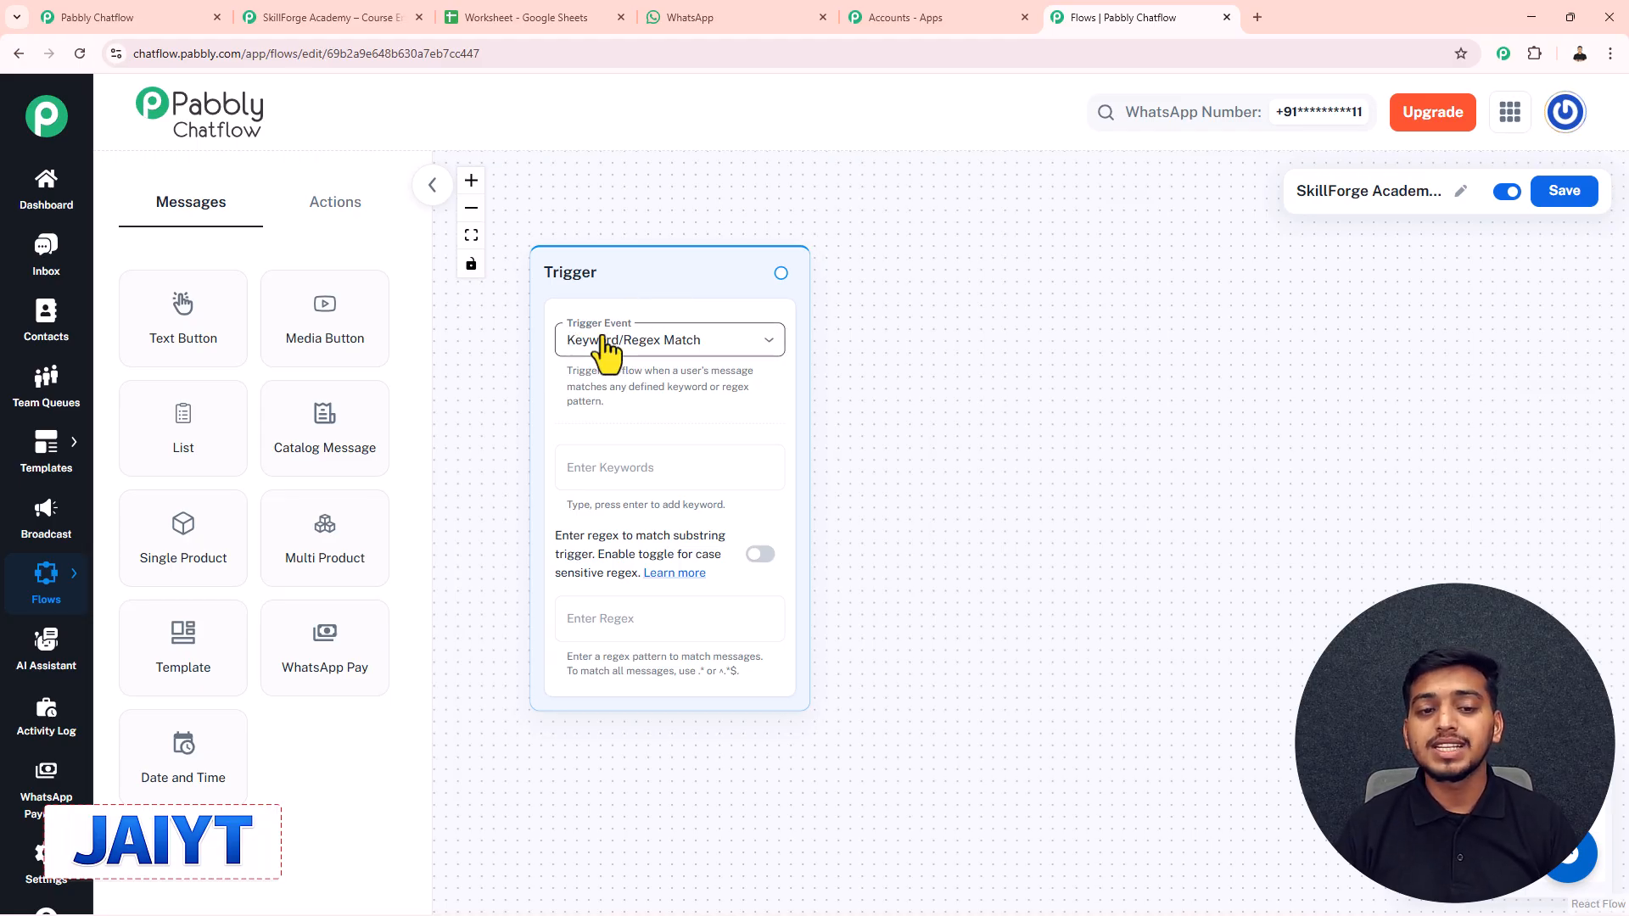
{"action": "left_click", "coordinate": [647, 346]}
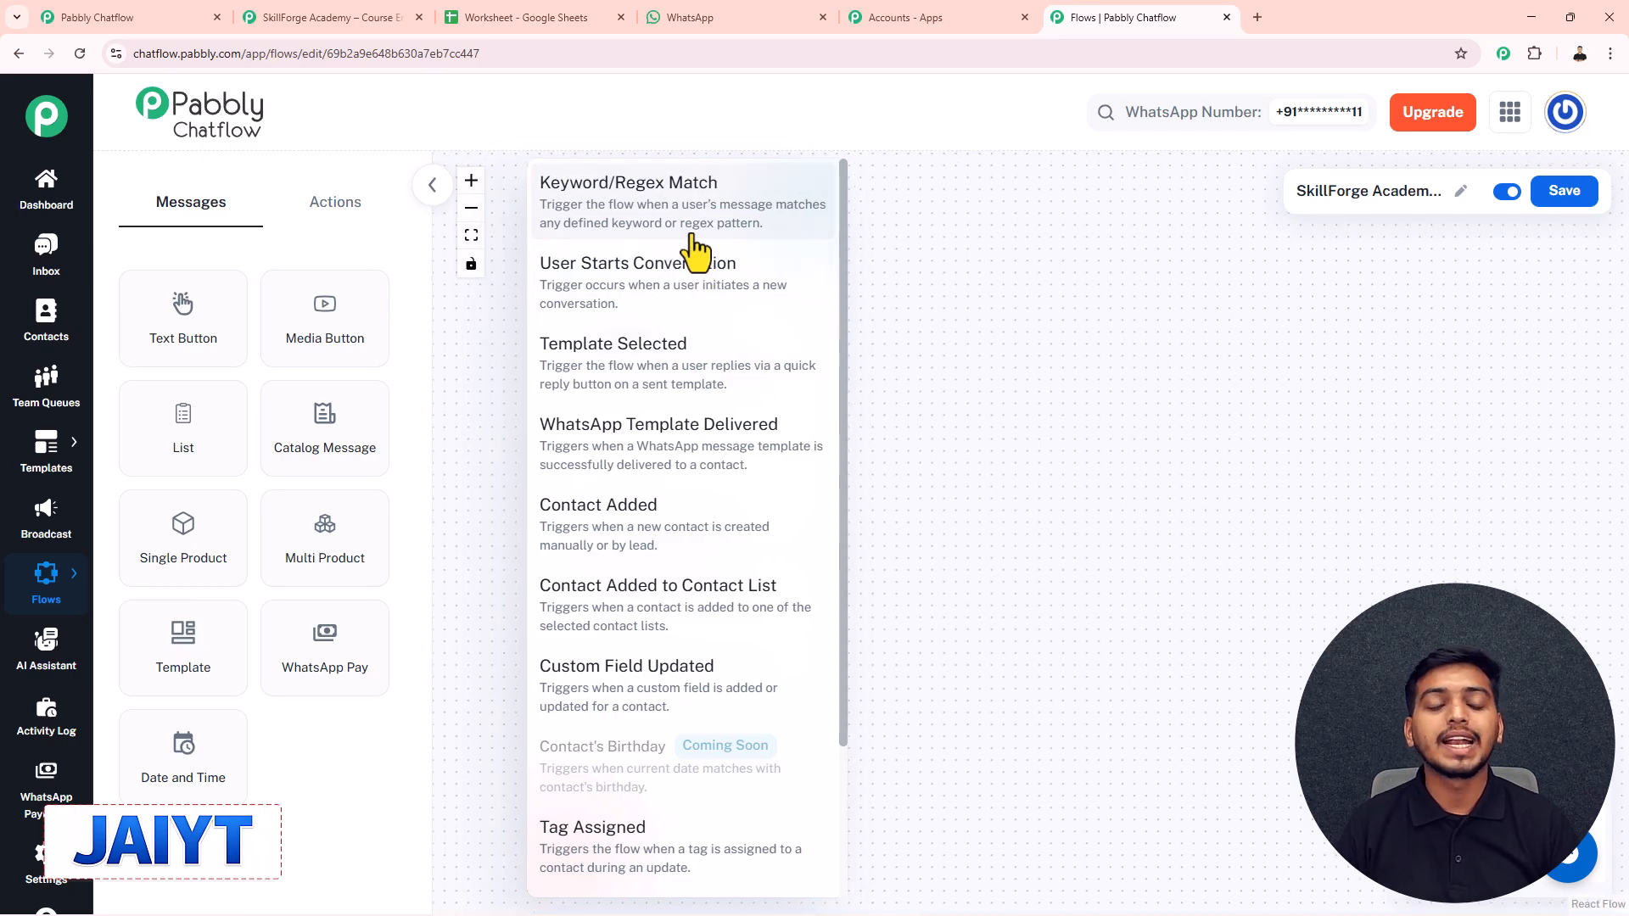
{"action": "left_click", "coordinate": [611, 219]}
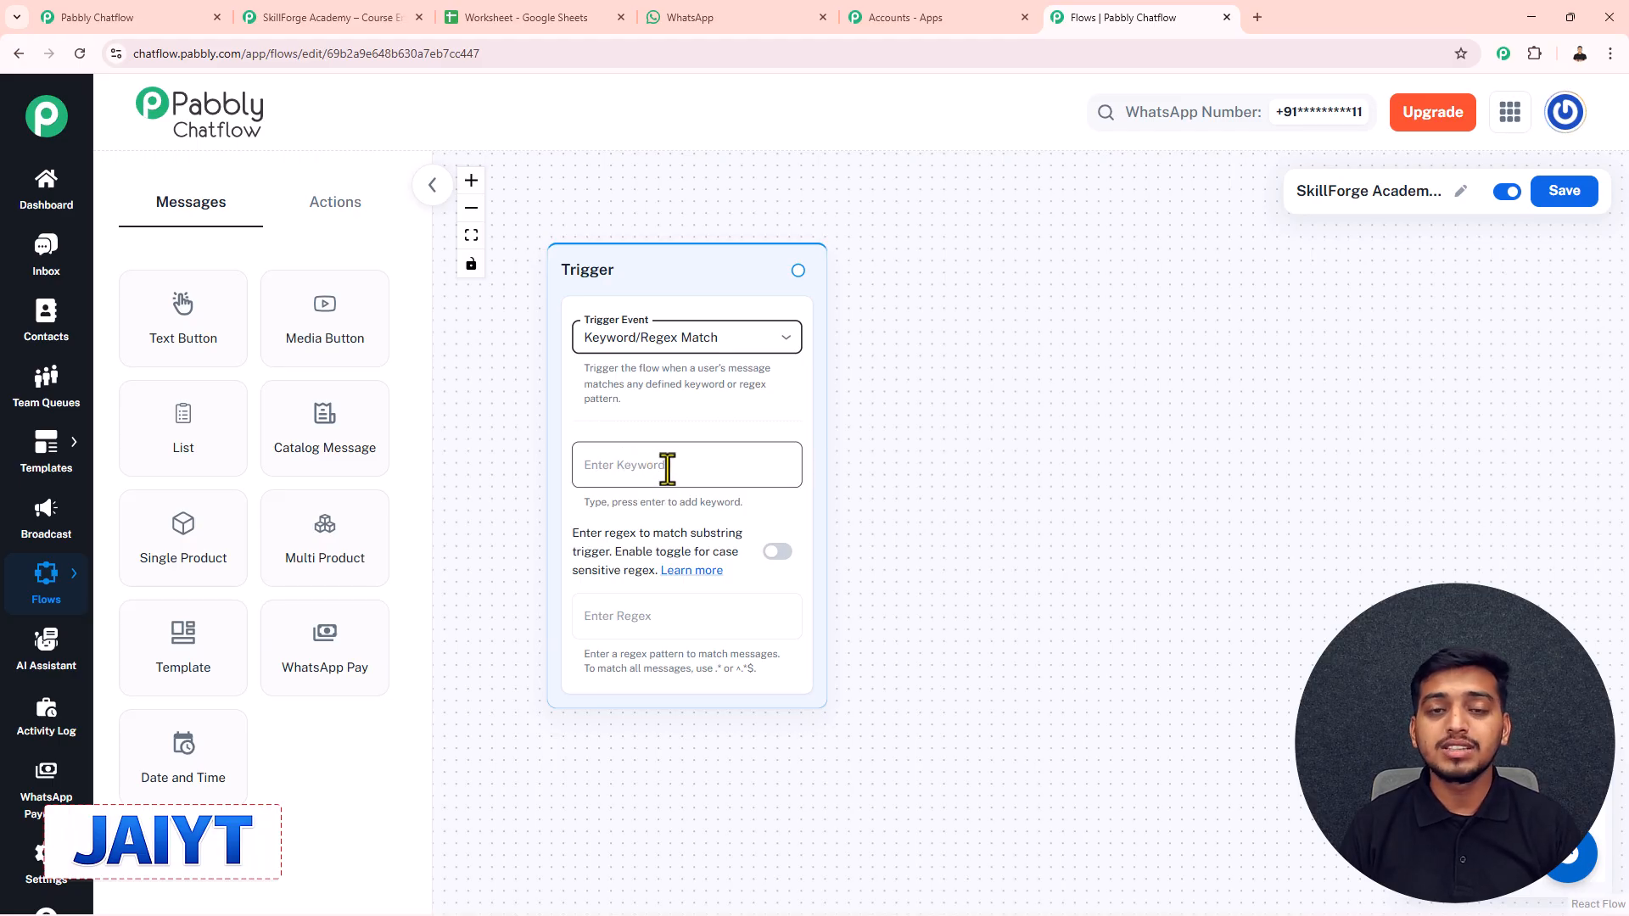
- Add Enquiry and Course as the Trigger node's keywords
{"action": "left_click", "coordinate": [637, 469]}
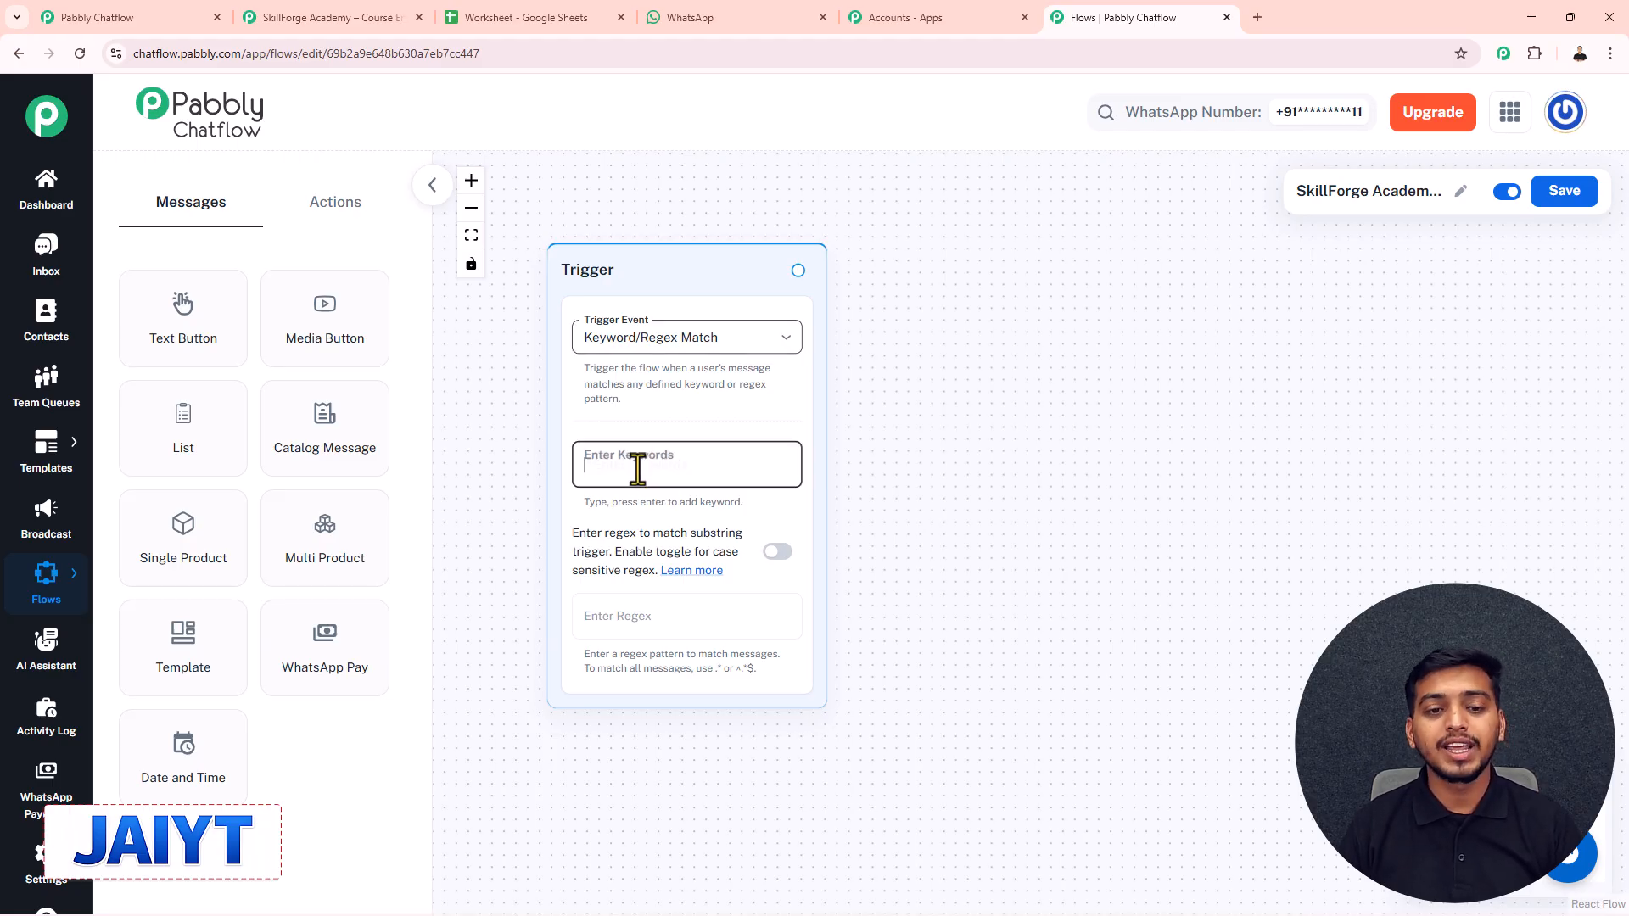
{"action": "type", "text": "Enquiry"}
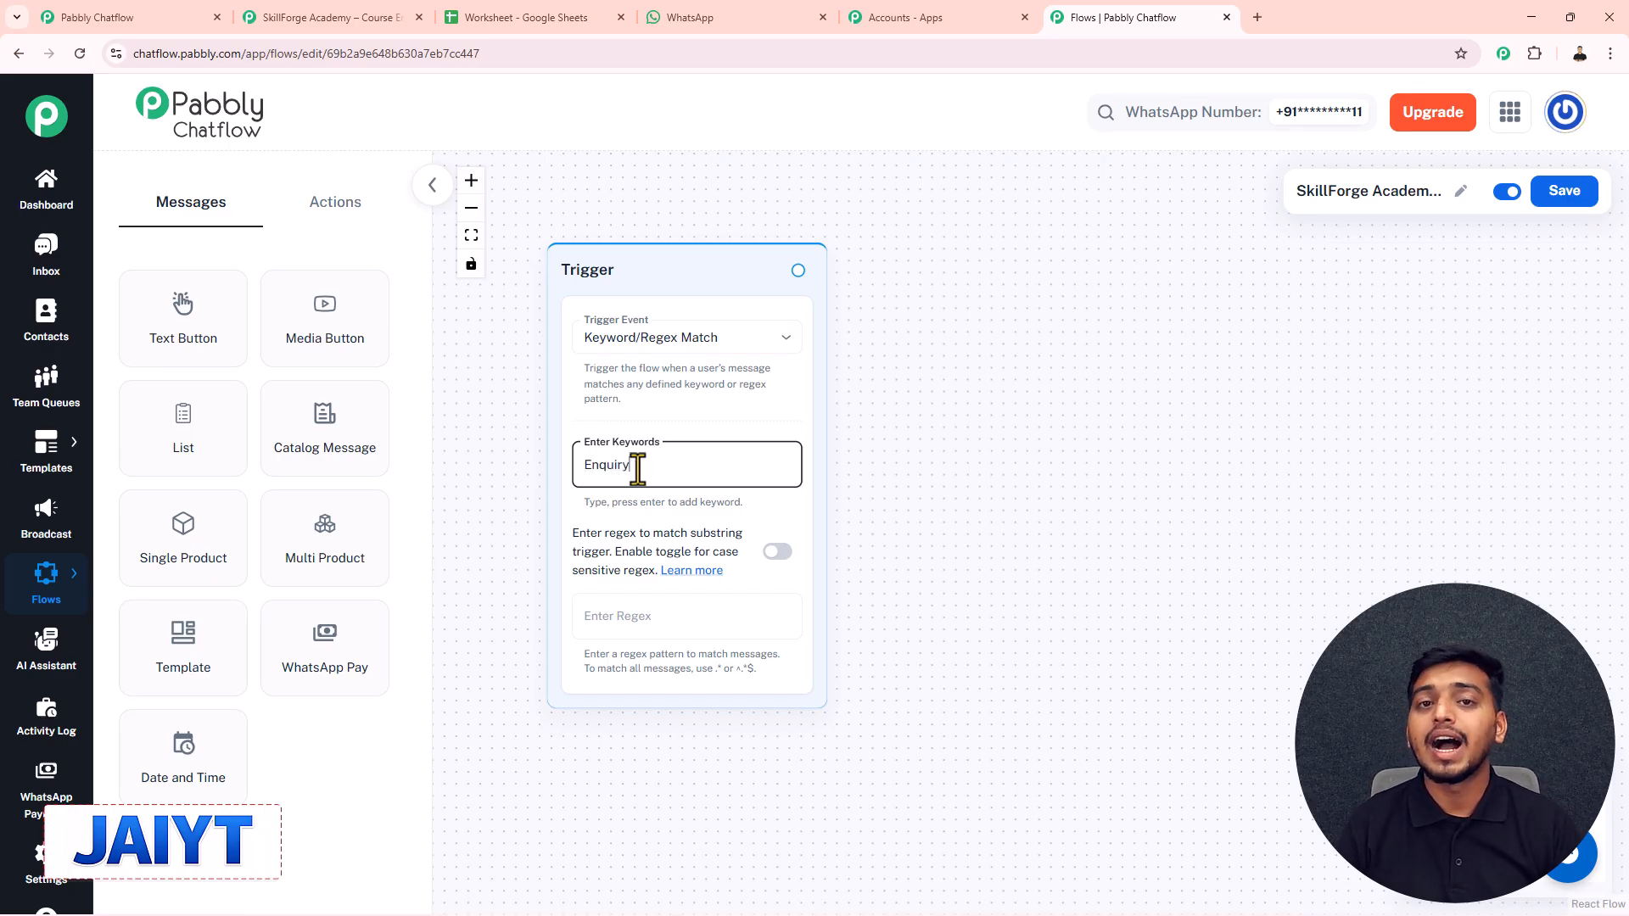
{"action": "key", "text": "Return"}
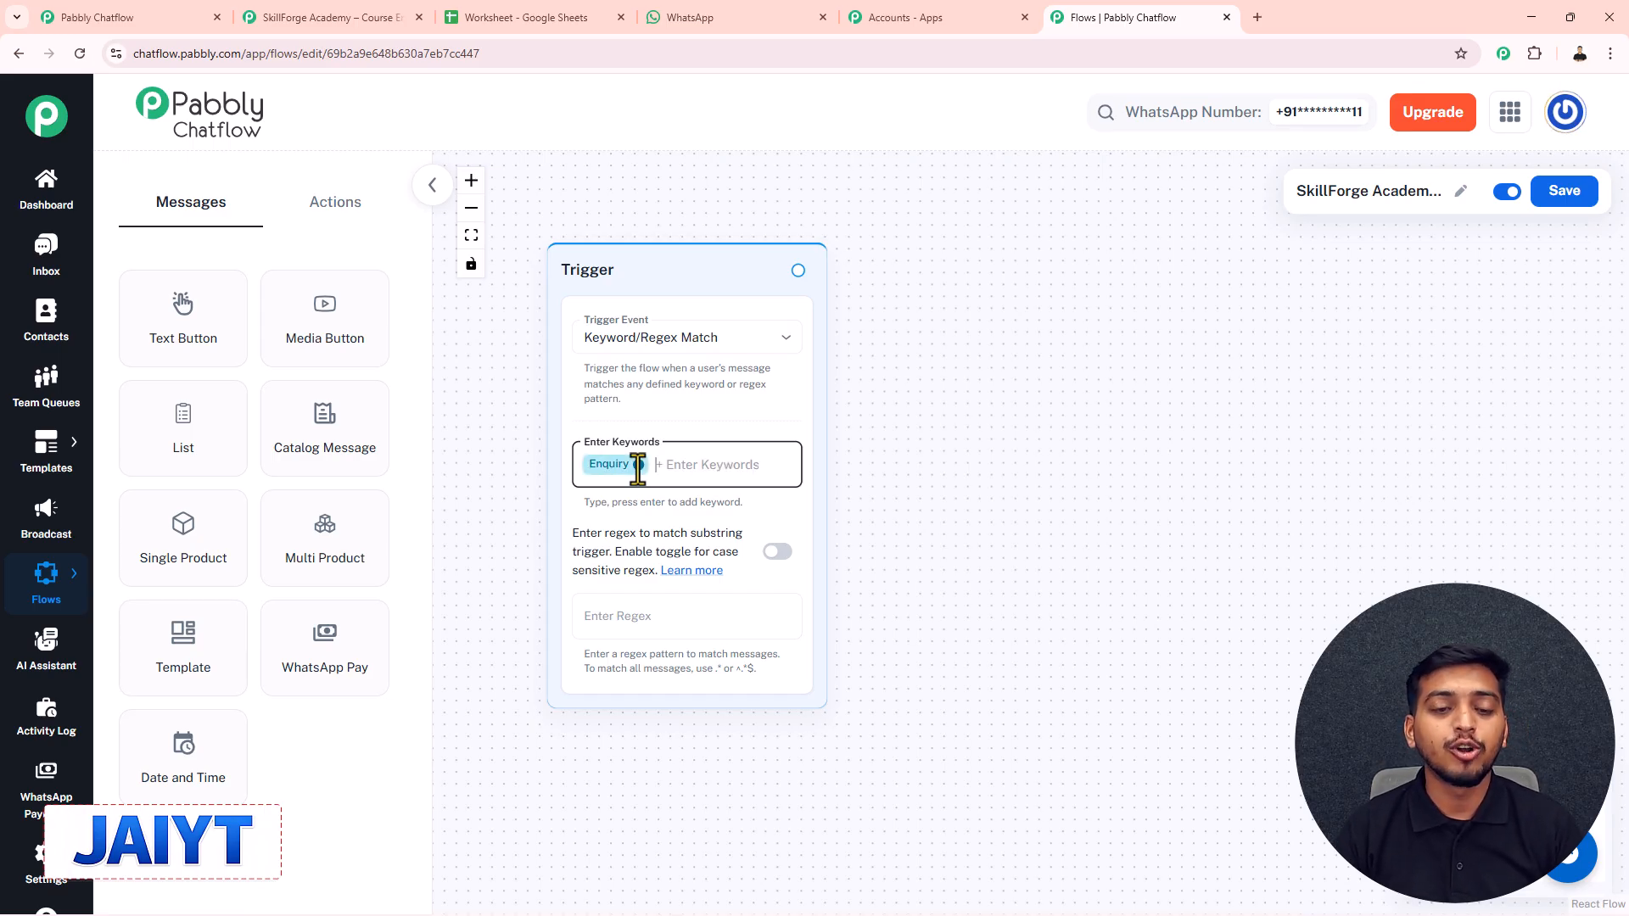
{"action": "type", "text": "Course"}
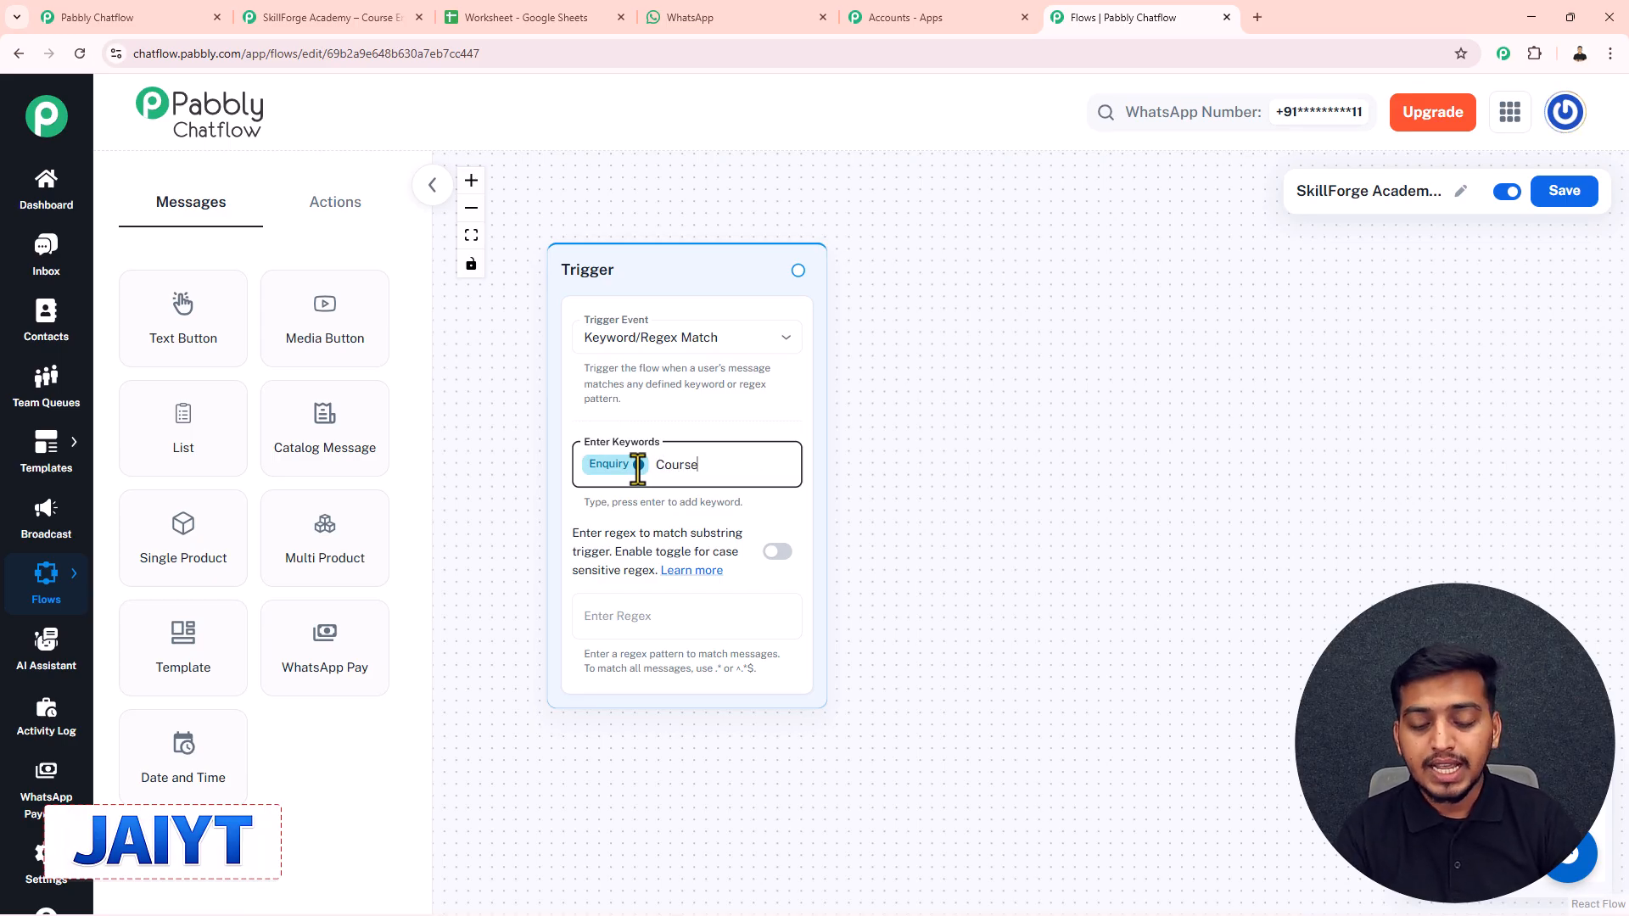
{"action": "key", "text": "Return"}
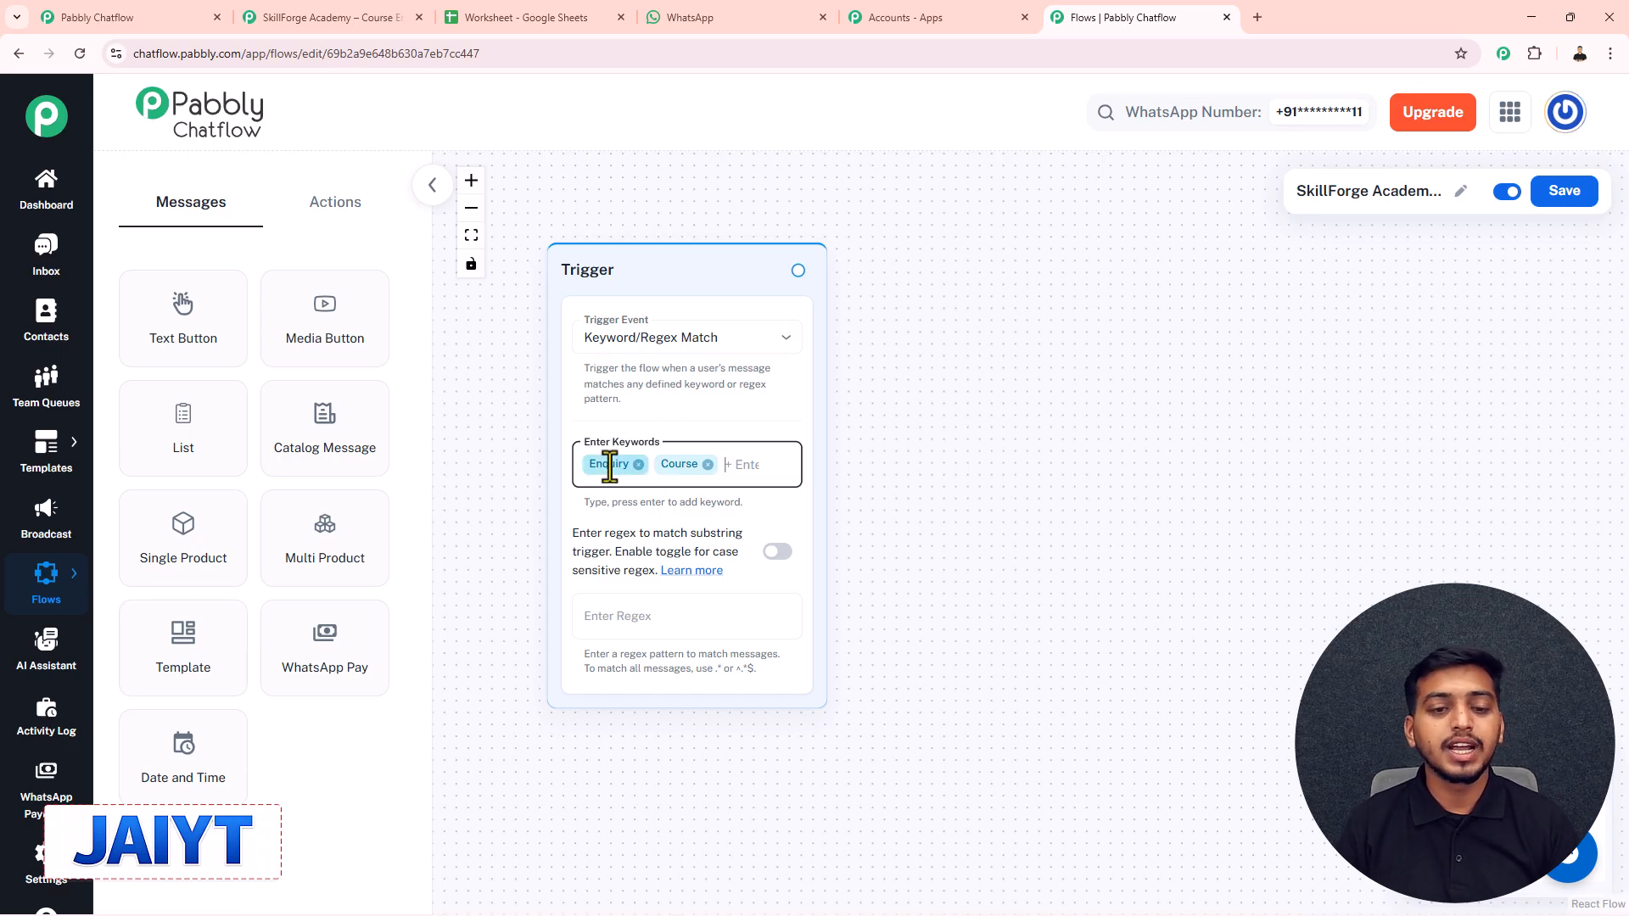
{"action": "left_click", "coordinate": [665, 626]}
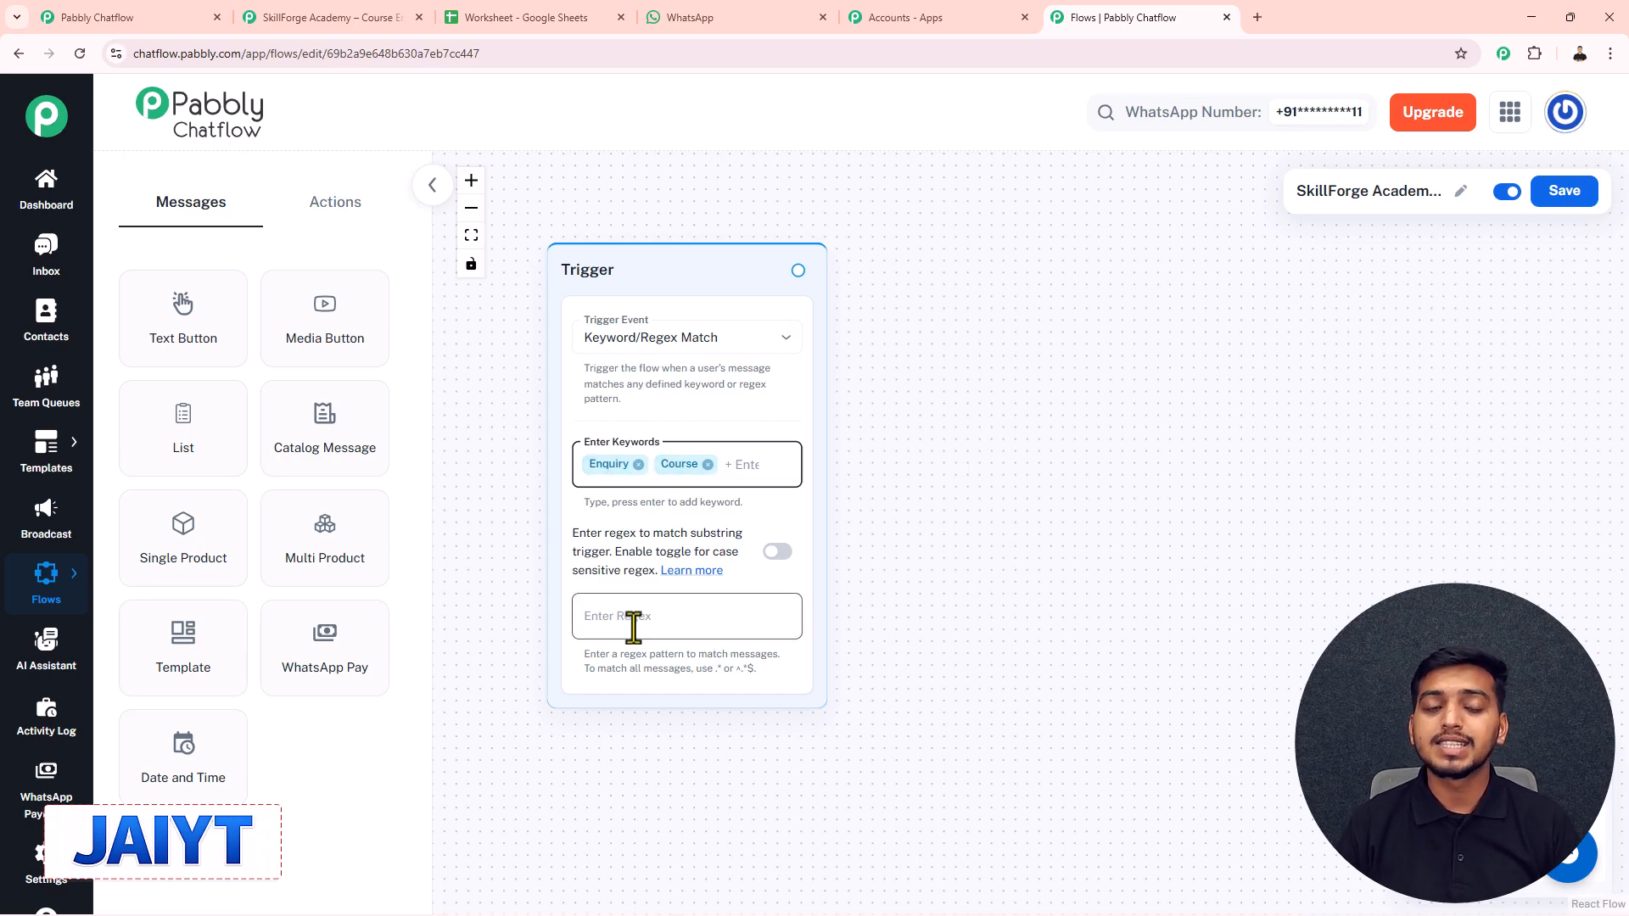
{"action": "left_click_drag", "start_coordinate": [633, 626], "coordinate": [609, 642]}
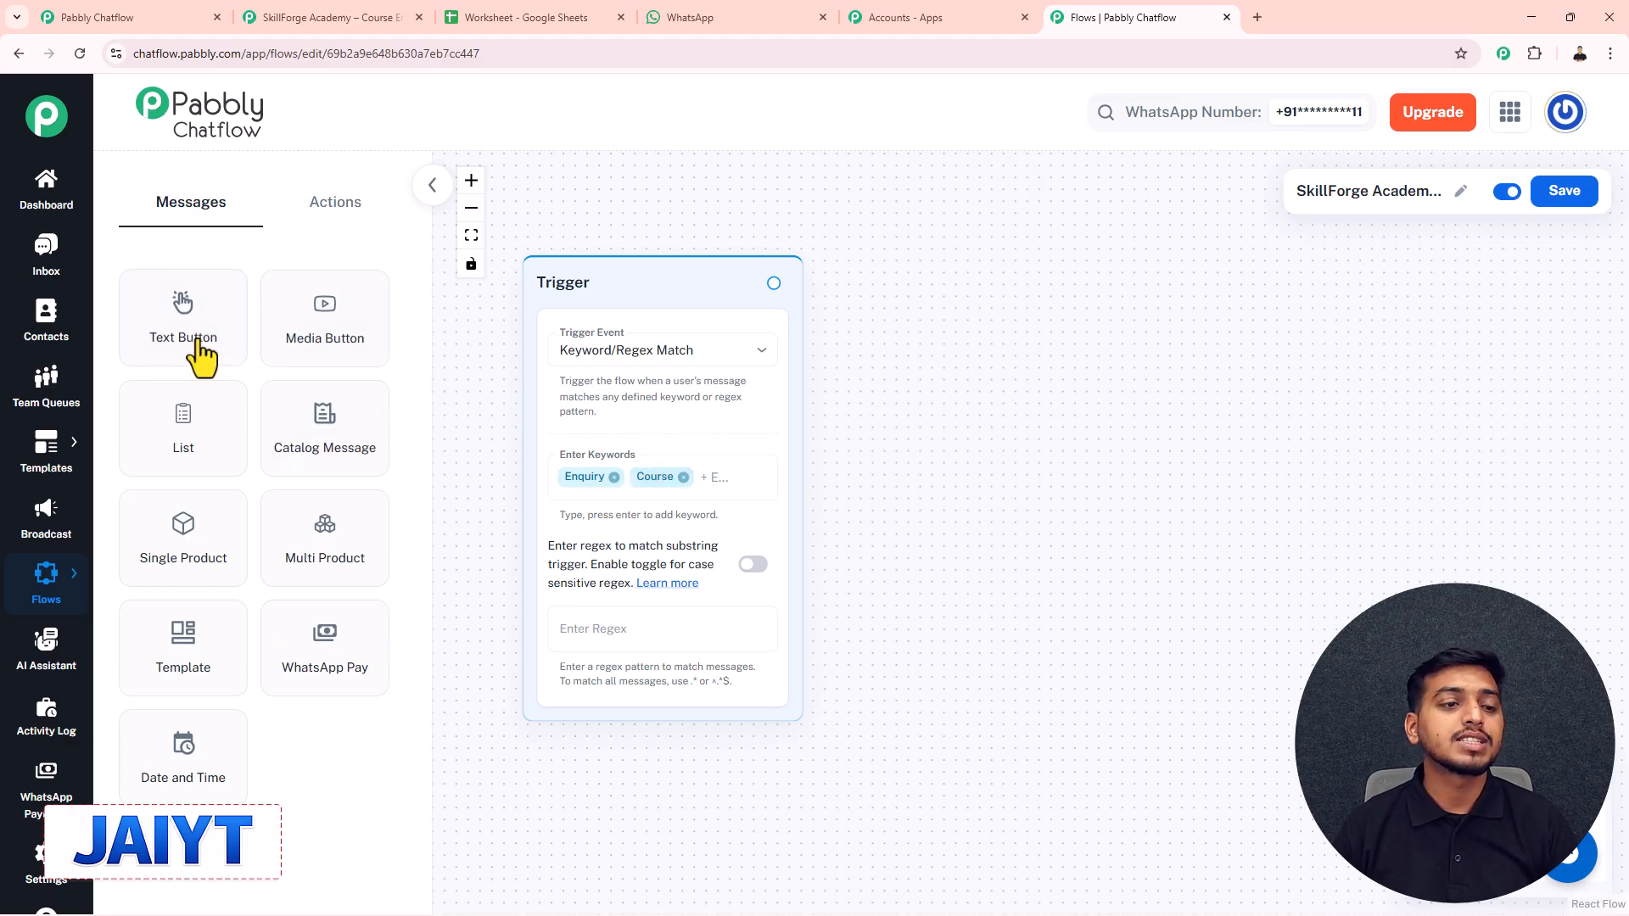
- Connect a new Text Button node to the Trigger and paste the SkillForge Online Academy welcome message
{"action": "left_click_drag", "start_coordinate": [165, 330], "coordinate": [934, 320]}
{"action": "left_click_drag", "start_coordinate": [775, 282], "coordinate": [861, 501]}
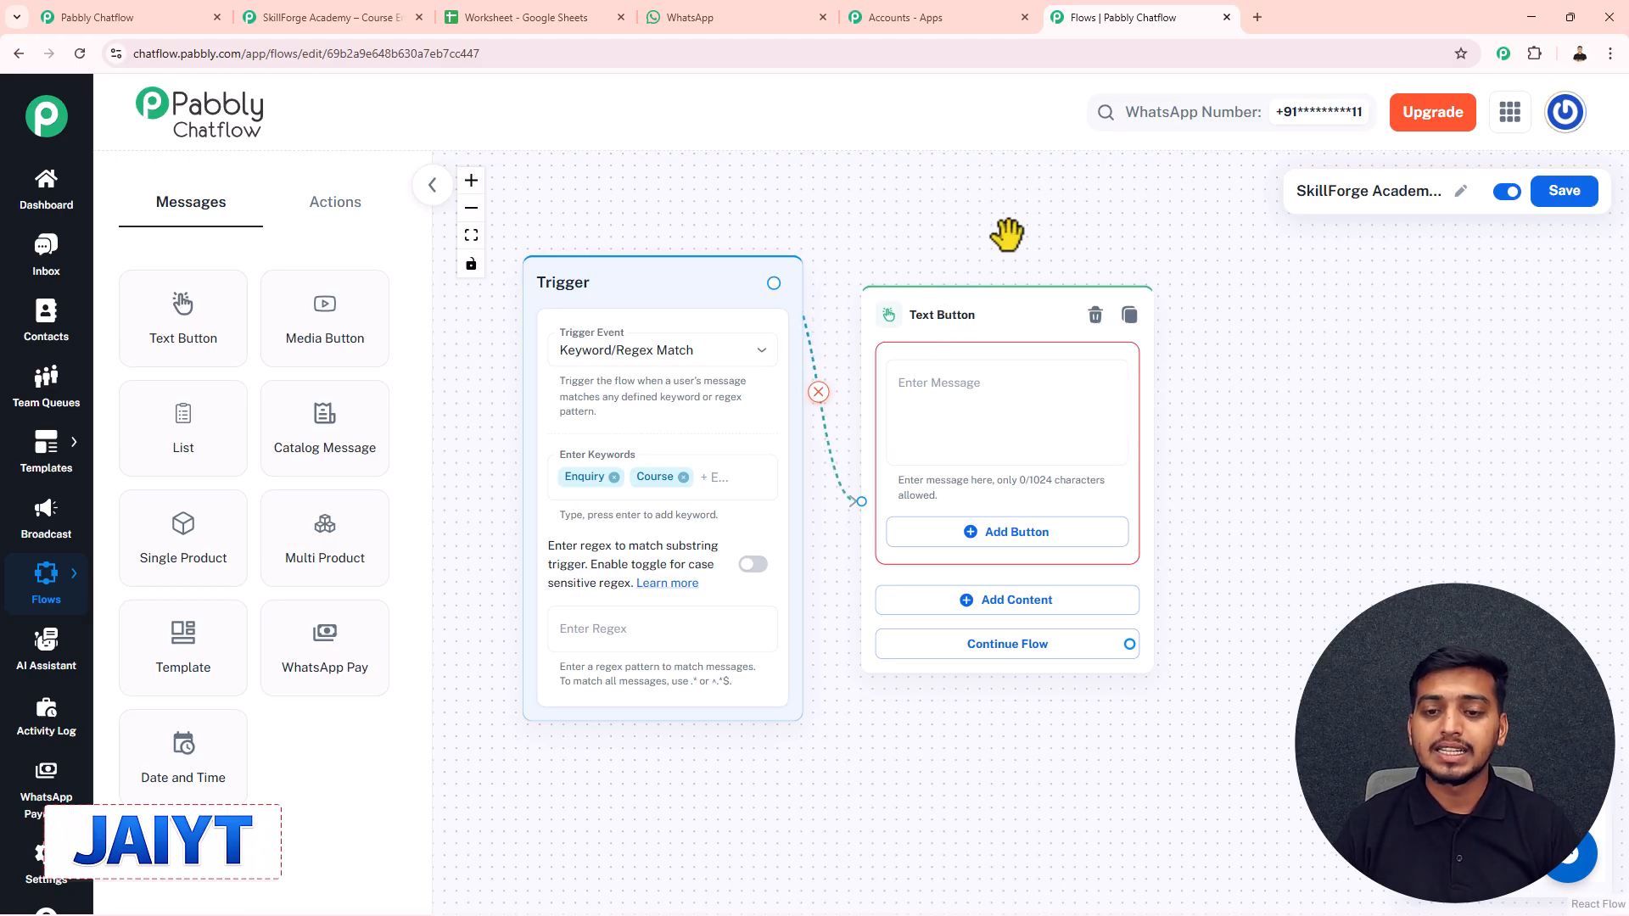
{"action": "left_click_drag", "start_coordinate": [1007, 240], "coordinate": [927, 218]}
{"action": "left_click", "coordinate": [852, 381]}
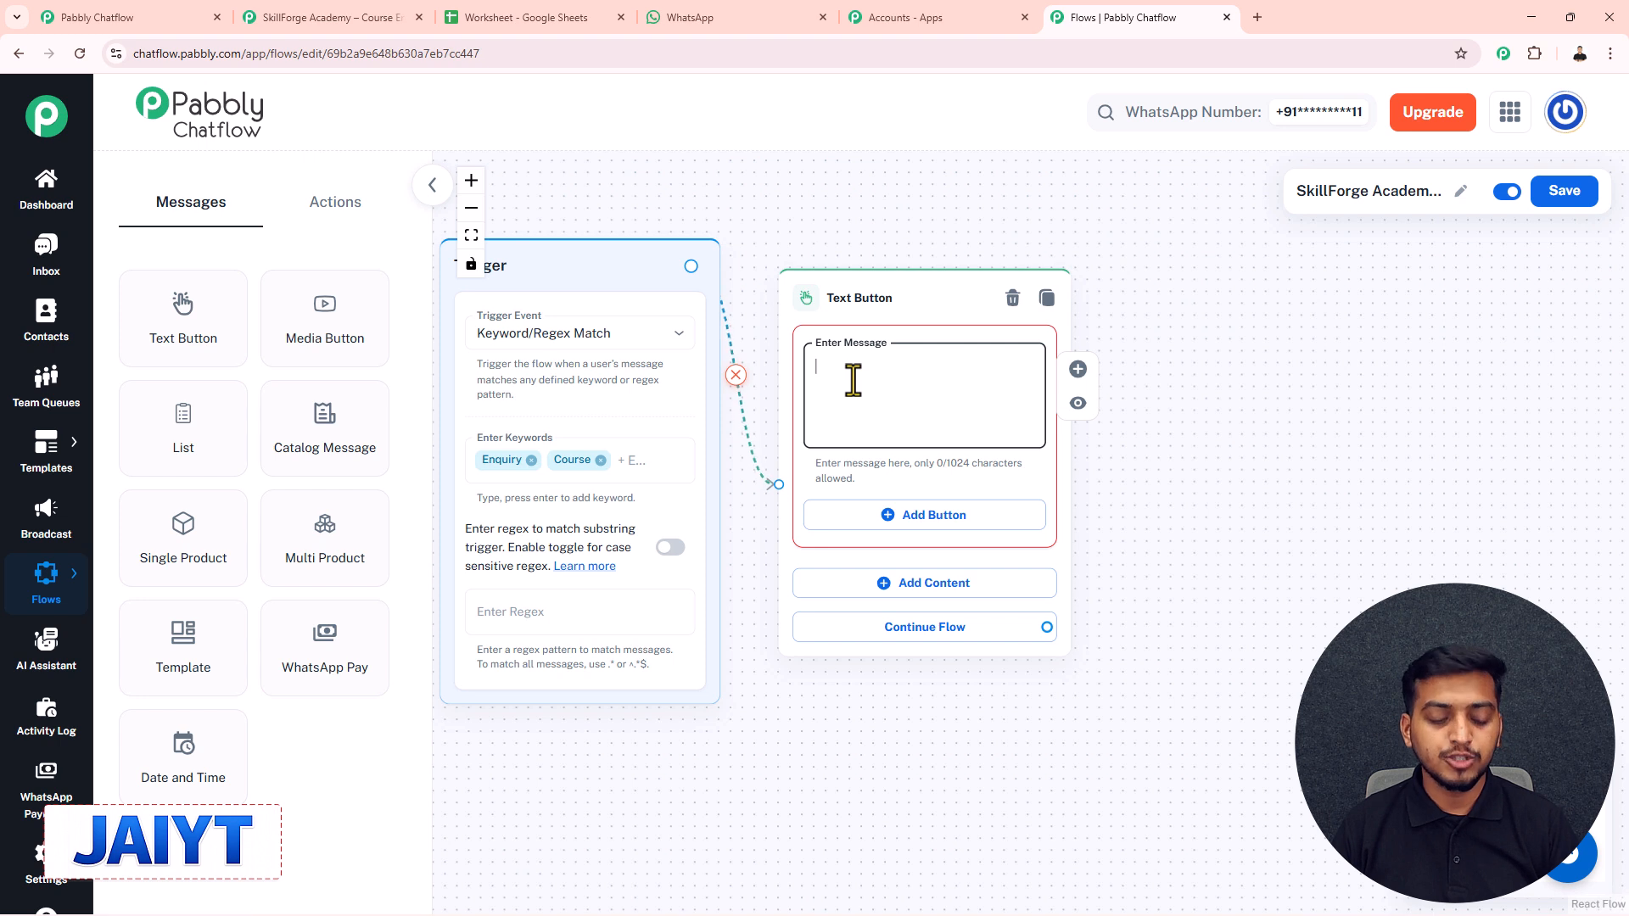
{"action": "key", "text": "ctrl+v"}
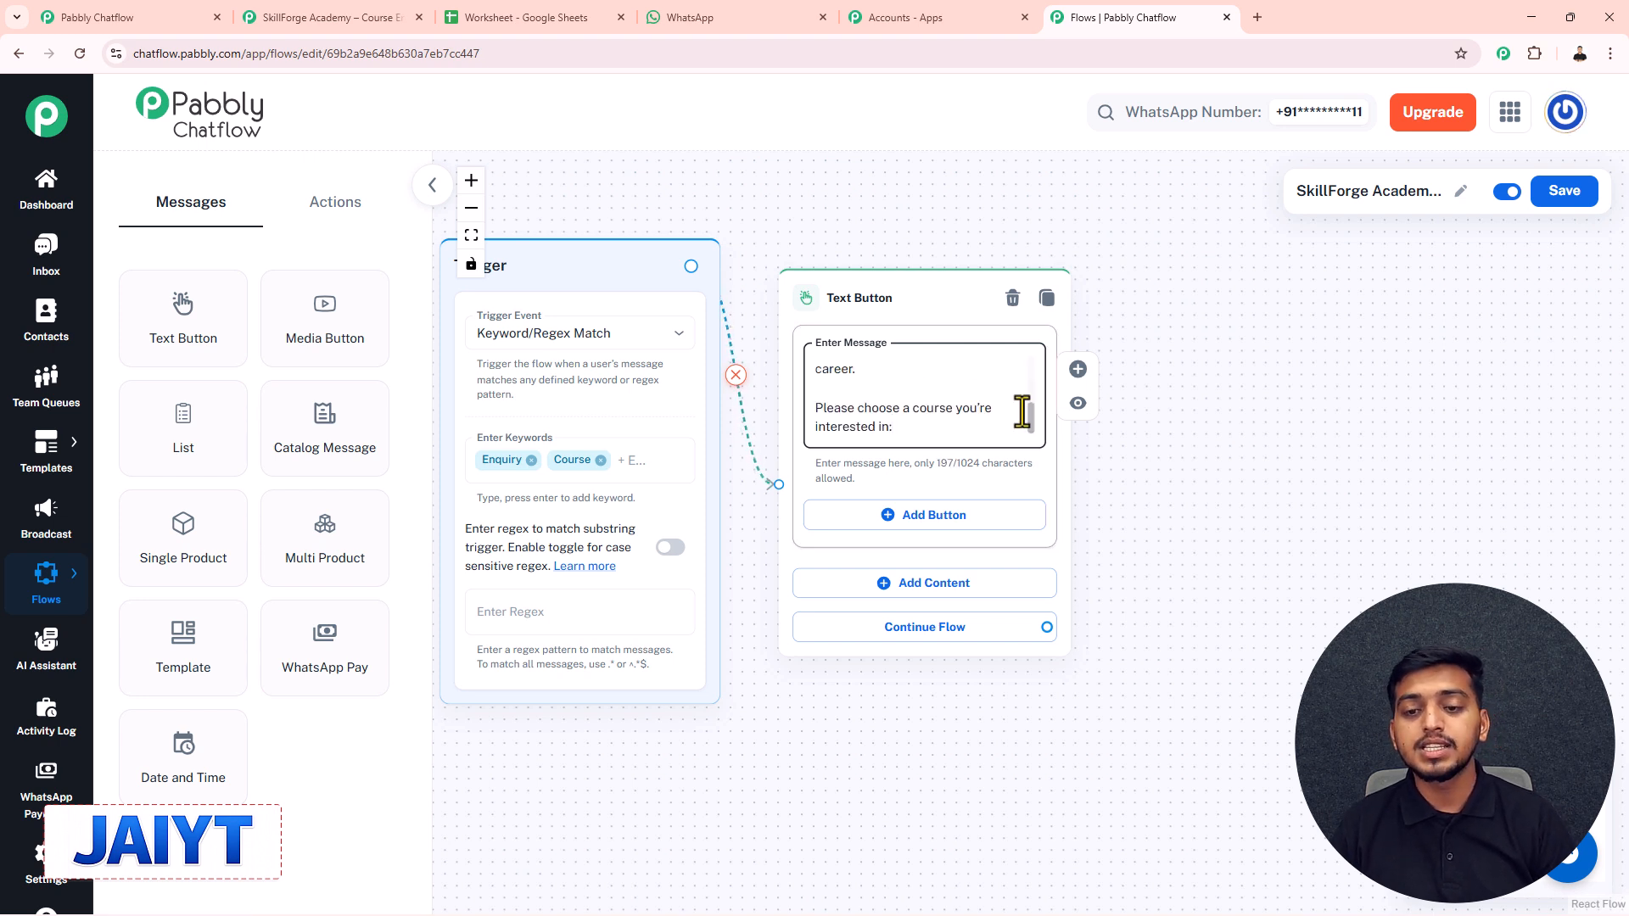
{"action": "left_click_drag", "start_coordinate": [1028, 410], "coordinate": [1021, 329]}
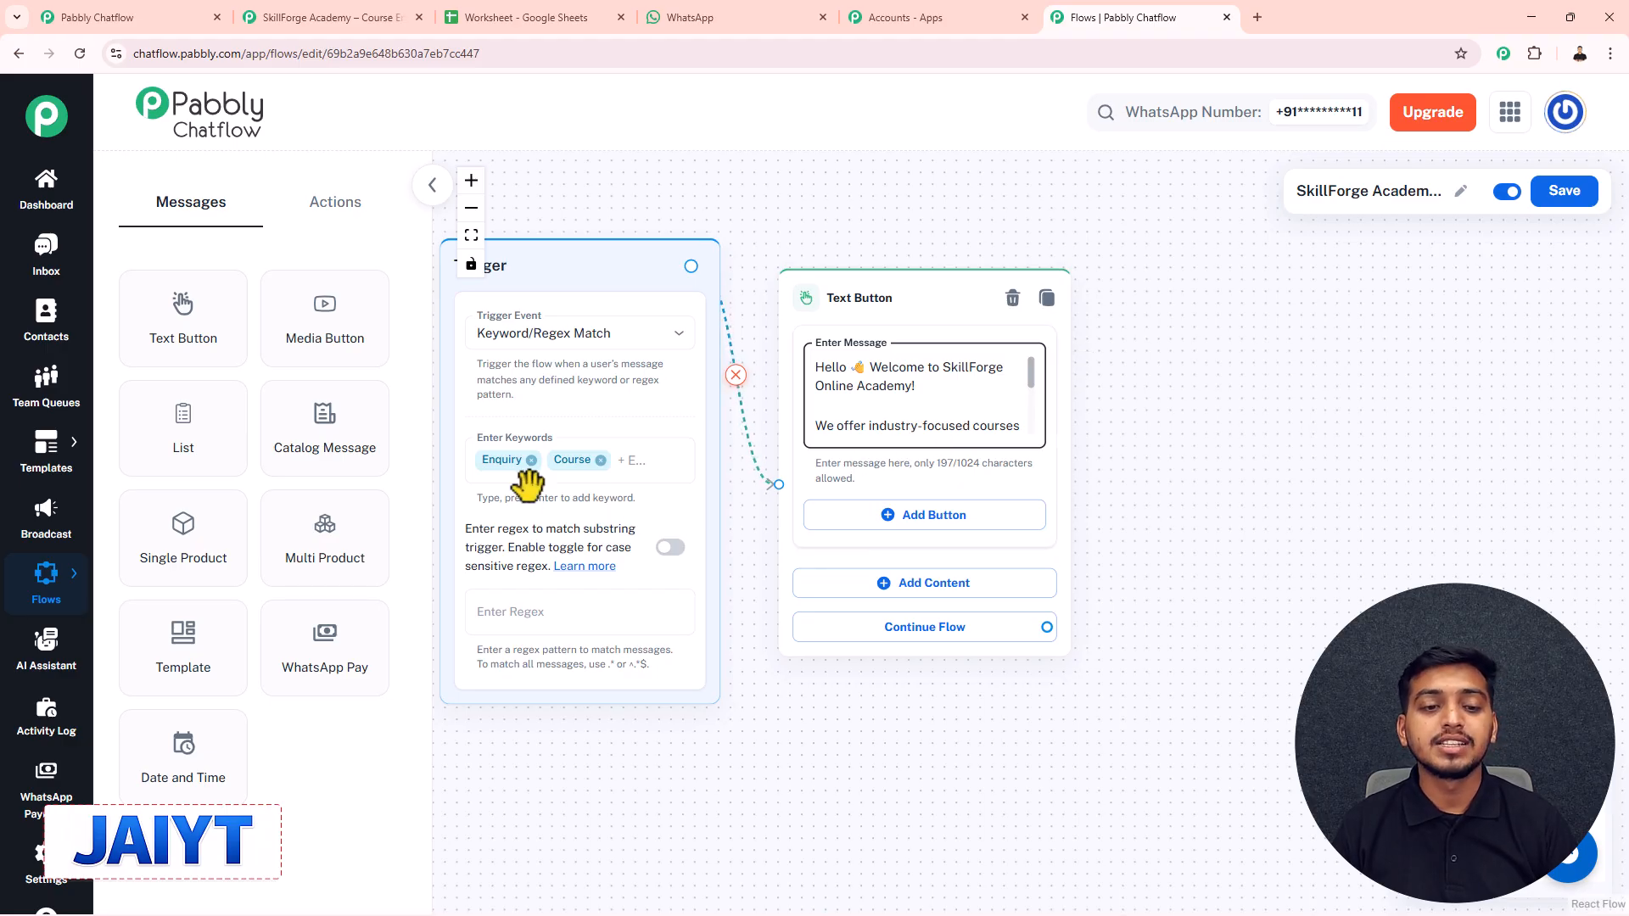
{"action": "left_click_drag", "start_coordinate": [1026, 371], "coordinate": [1007, 339]}
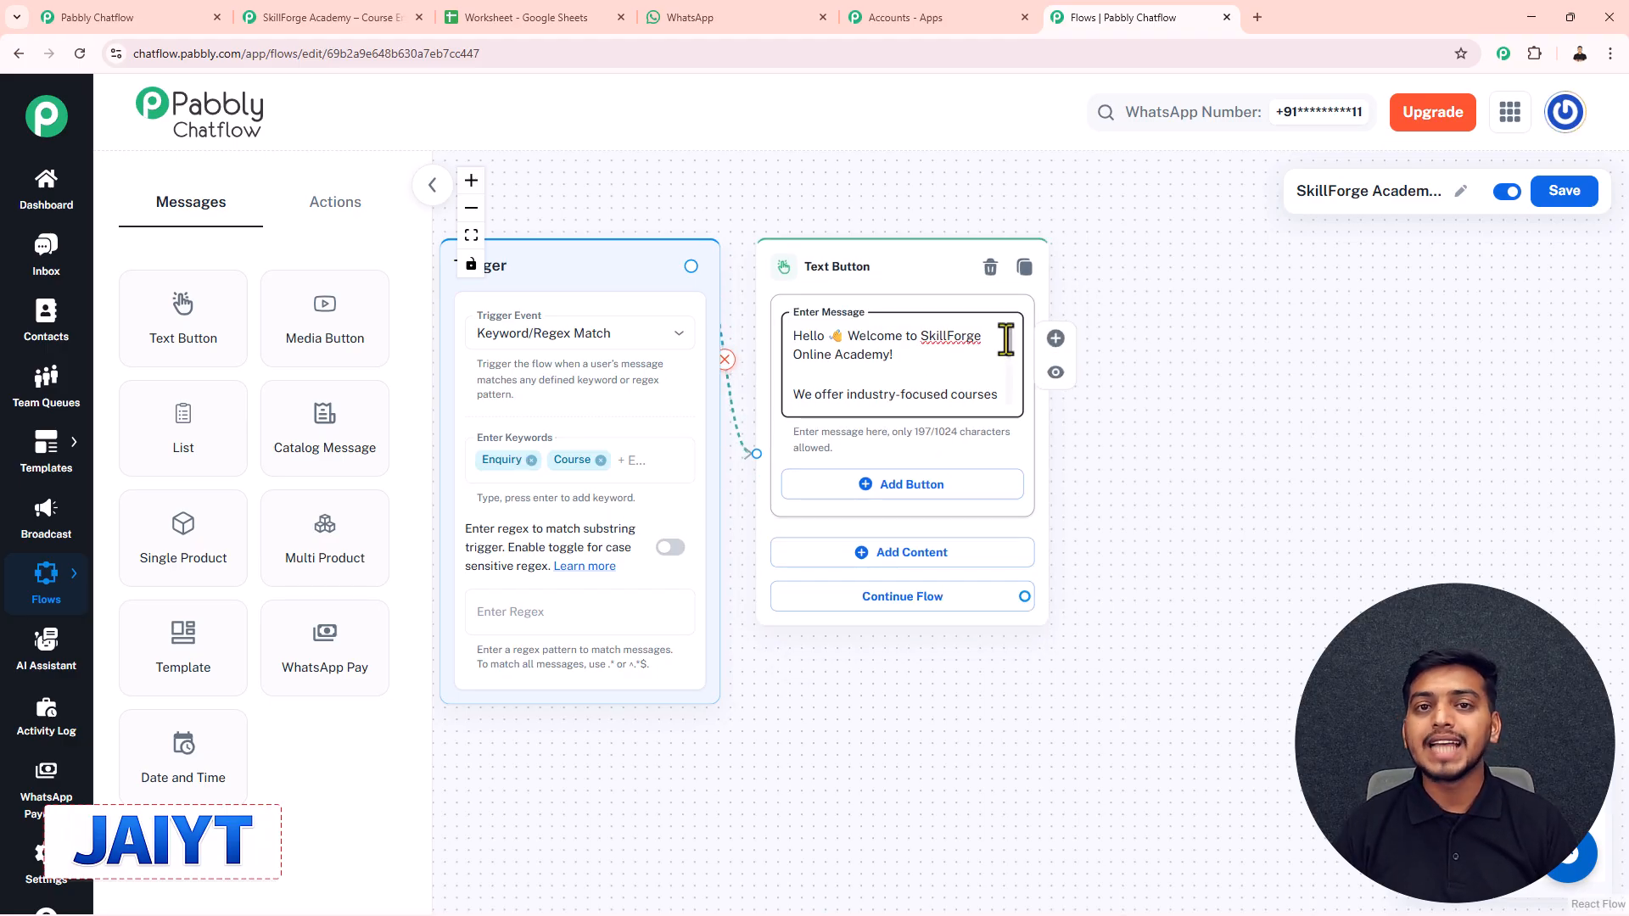
{"action": "scroll", "coordinate": [1008, 379], "scroll_direction": "down", "scroll_amount": 2}
{"action": "scroll", "coordinate": [1007, 379], "scroll_direction": "down", "scroll_amount": 1}
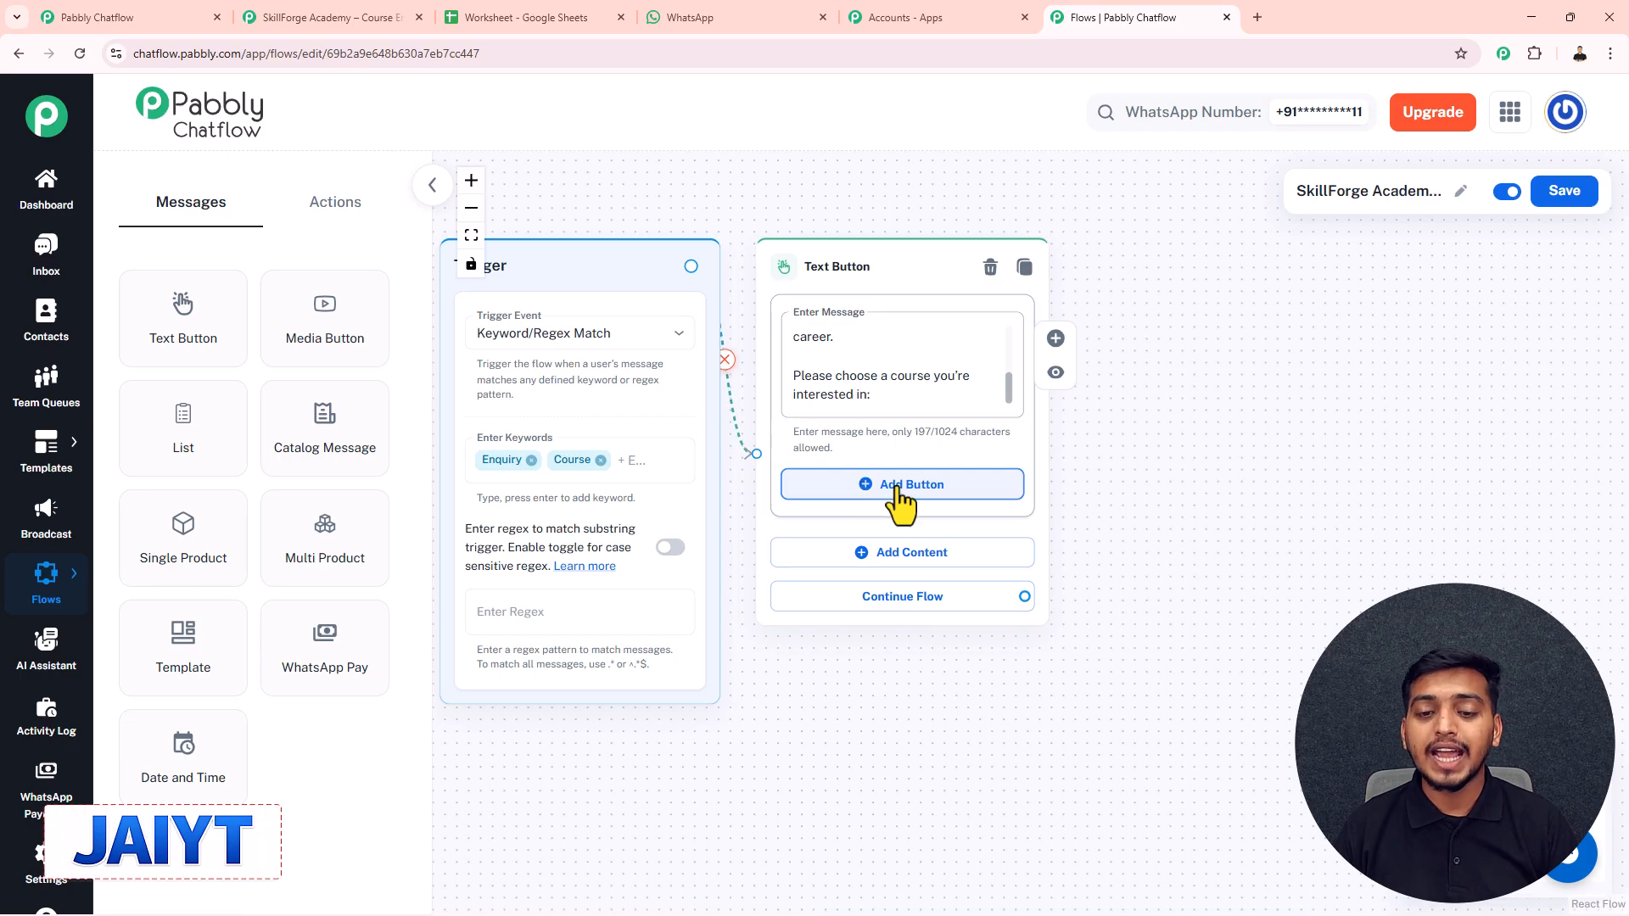
- Add a Quick Reply button named Digital Marketing to the welcome message
{"action": "left_click", "coordinate": [865, 485]}
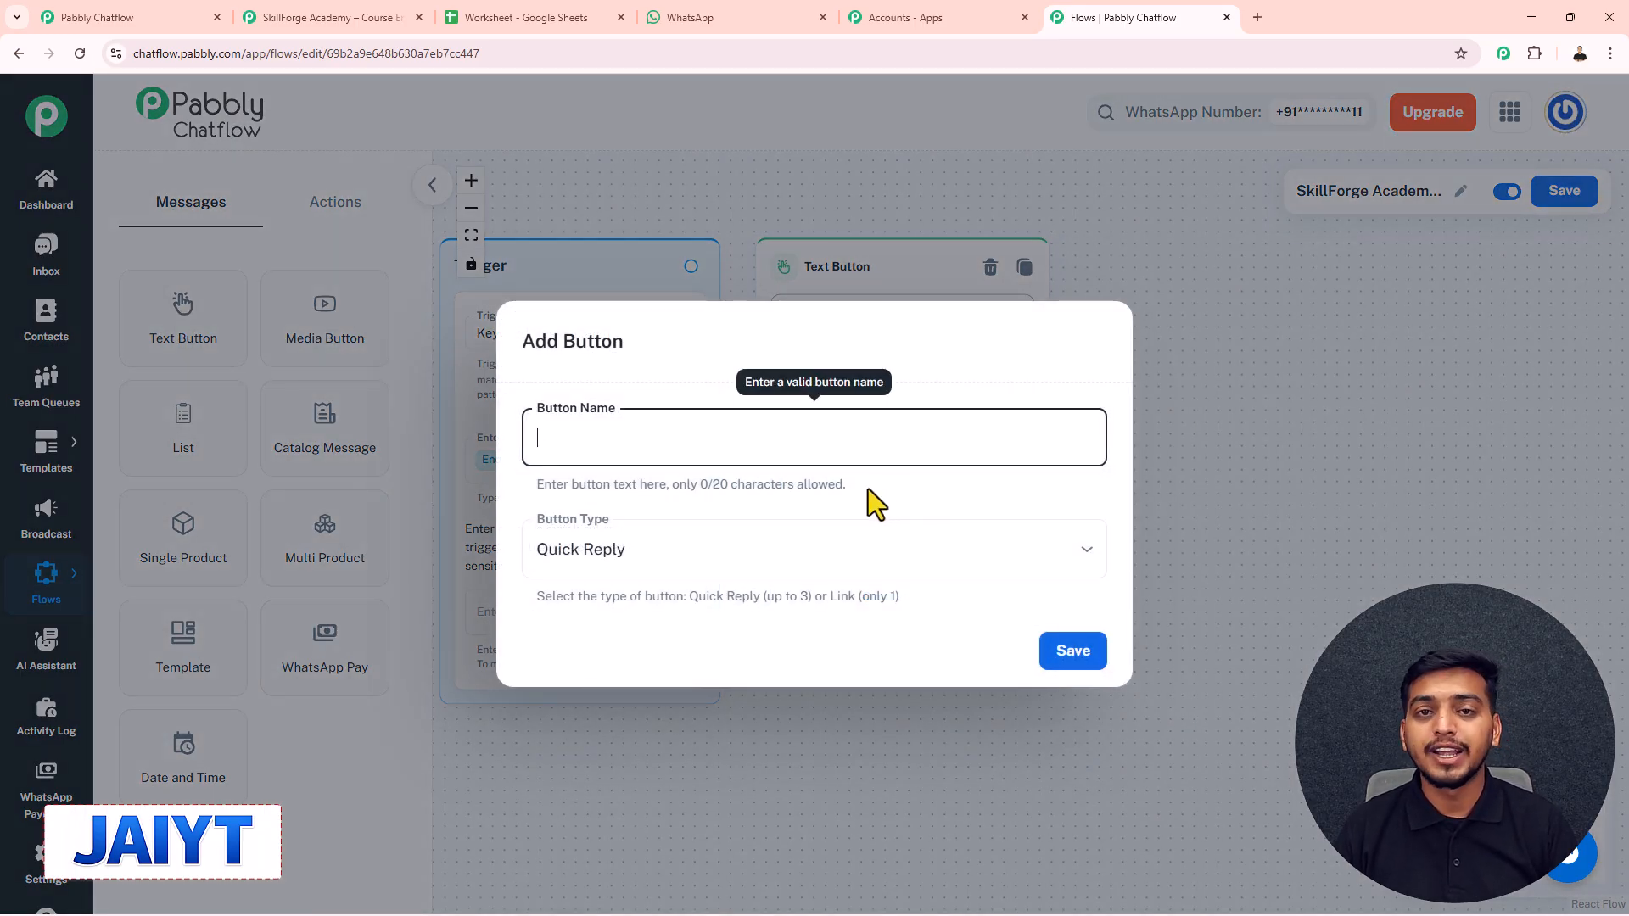
{"action": "left_click", "coordinate": [625, 556]}
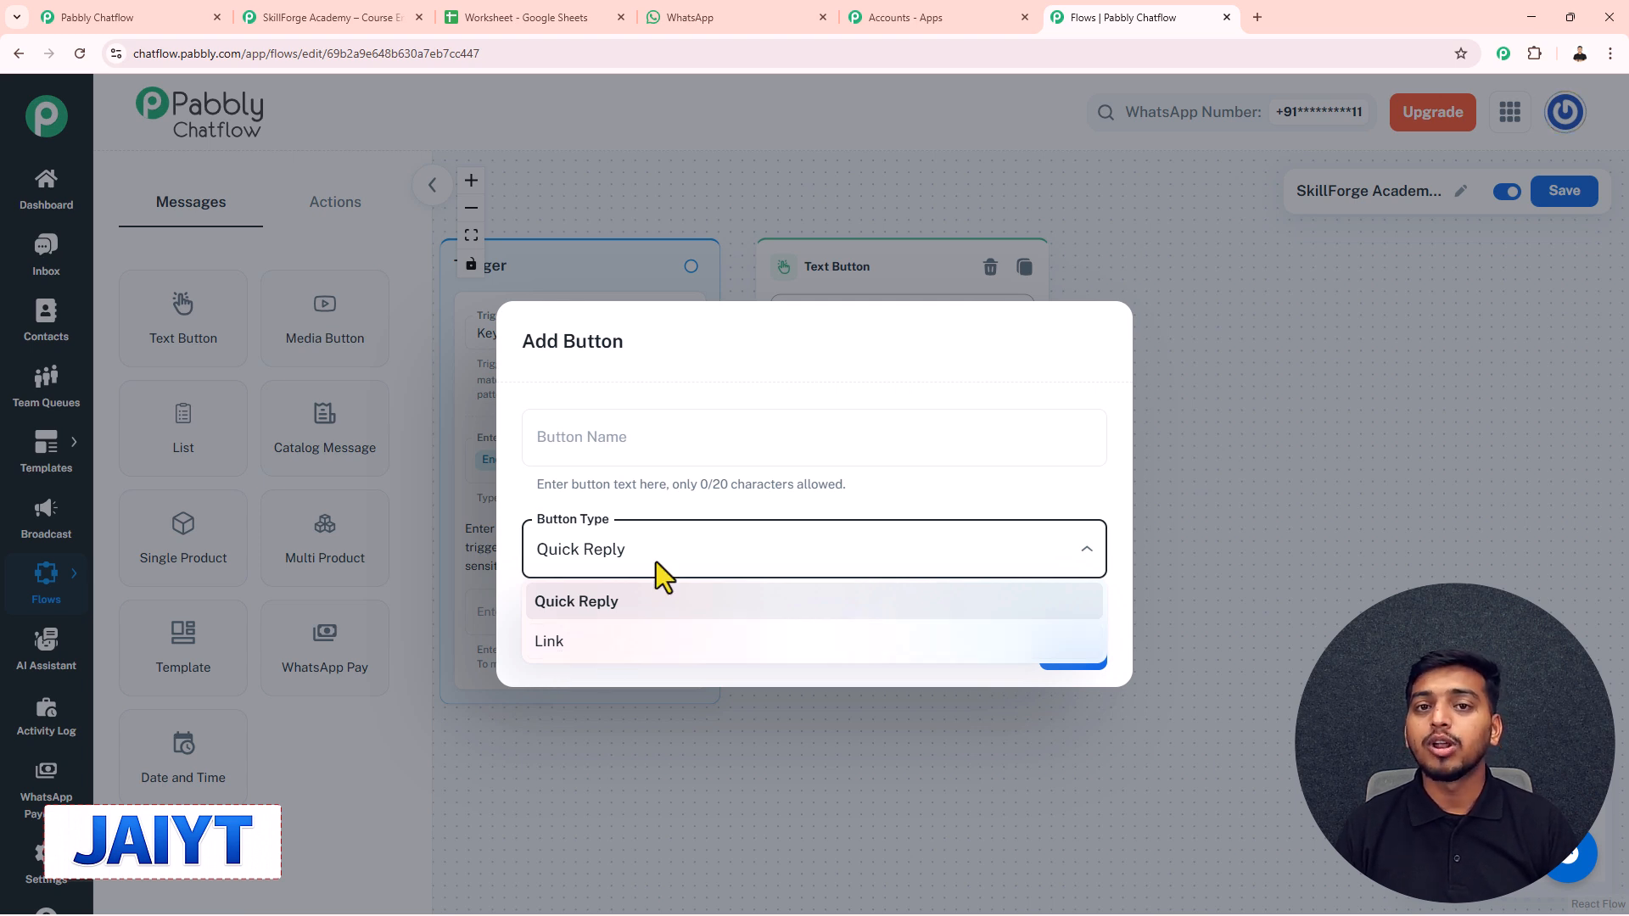
{"action": "left_click", "coordinate": [583, 604]}
{"action": "left_click", "coordinate": [635, 450]}
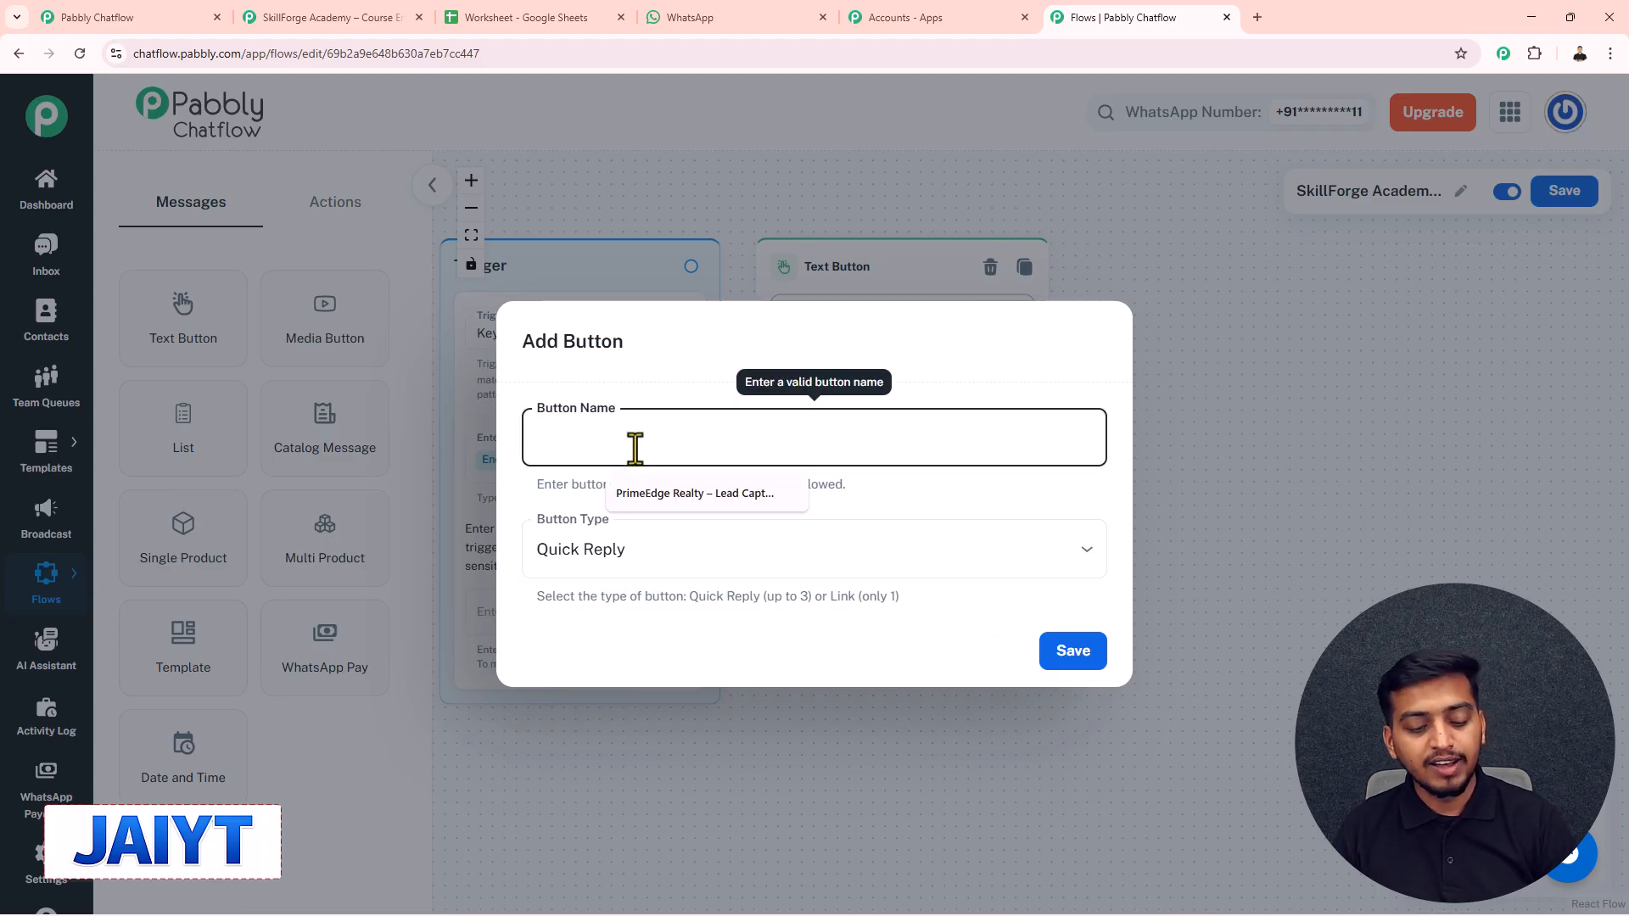
{"action": "type", "text": "Digital Marketing"}
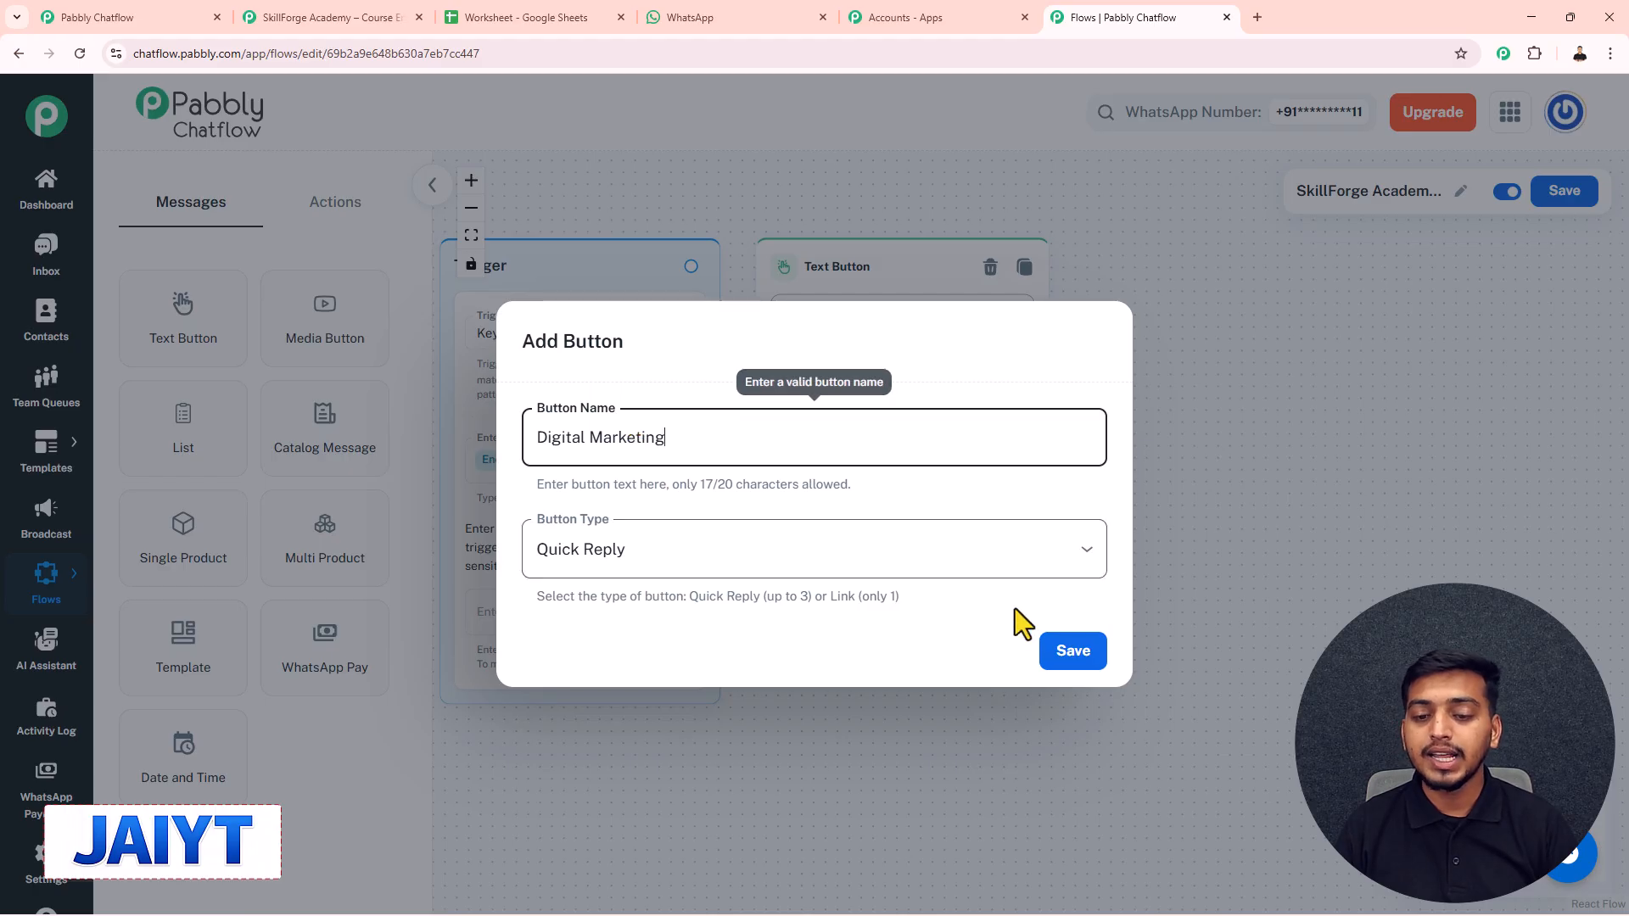
{"action": "left_click", "coordinate": [1070, 654]}
- Add Data Analytics and Web Development reply buttons, pasting the names from clipboard history
{"action": "left_click", "coordinate": [976, 585]}
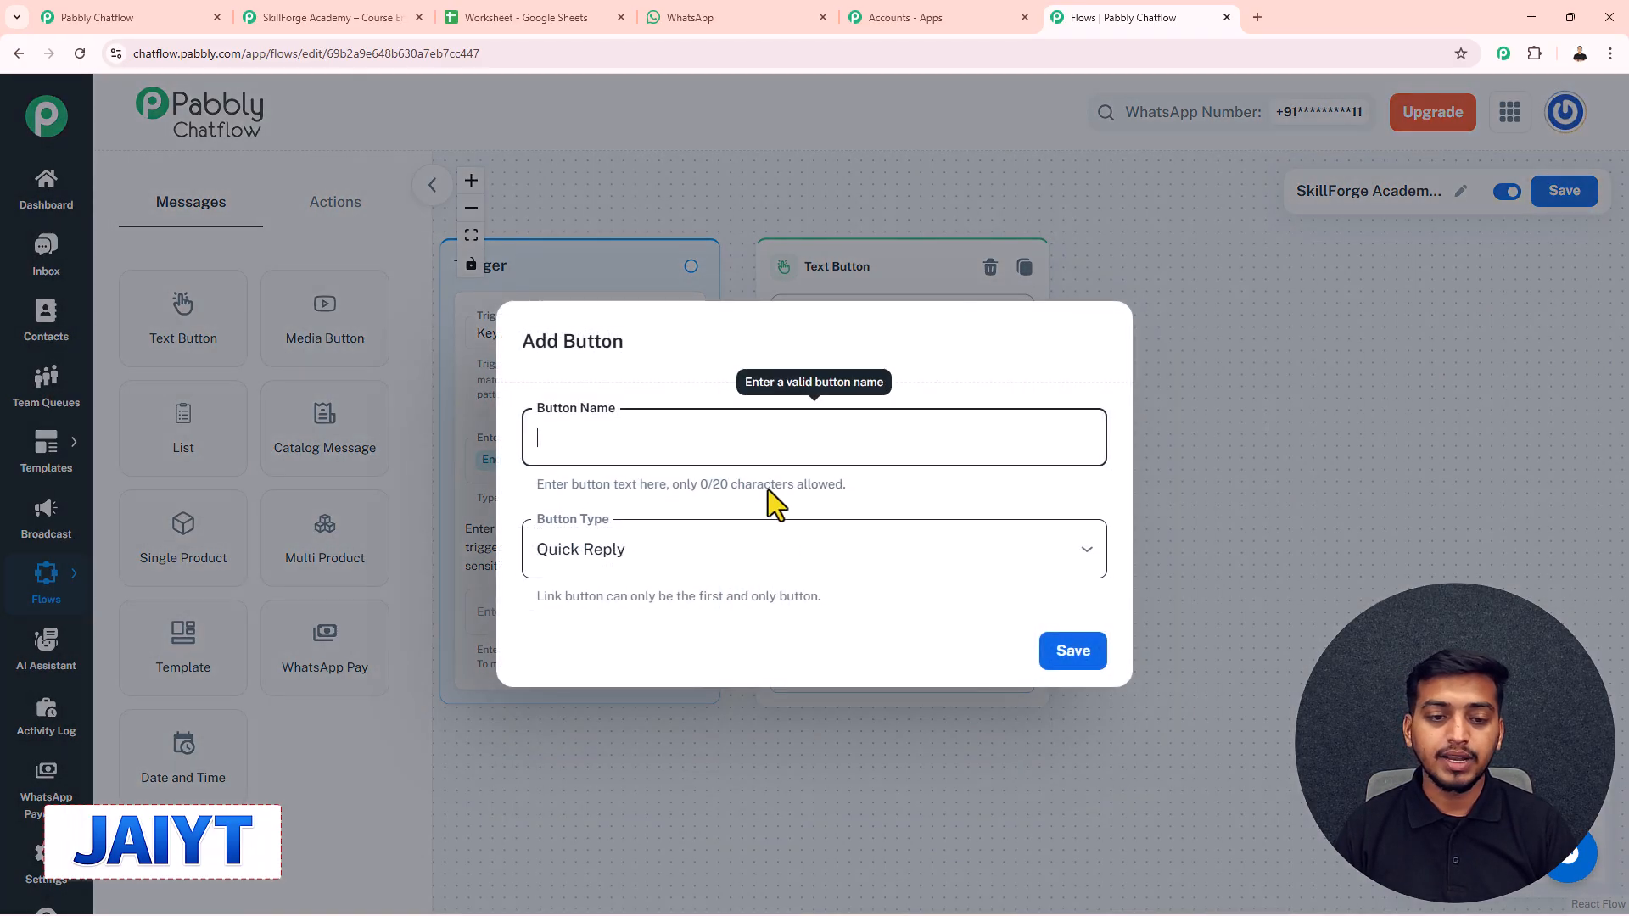
{"action": "key", "text": "super+v"}
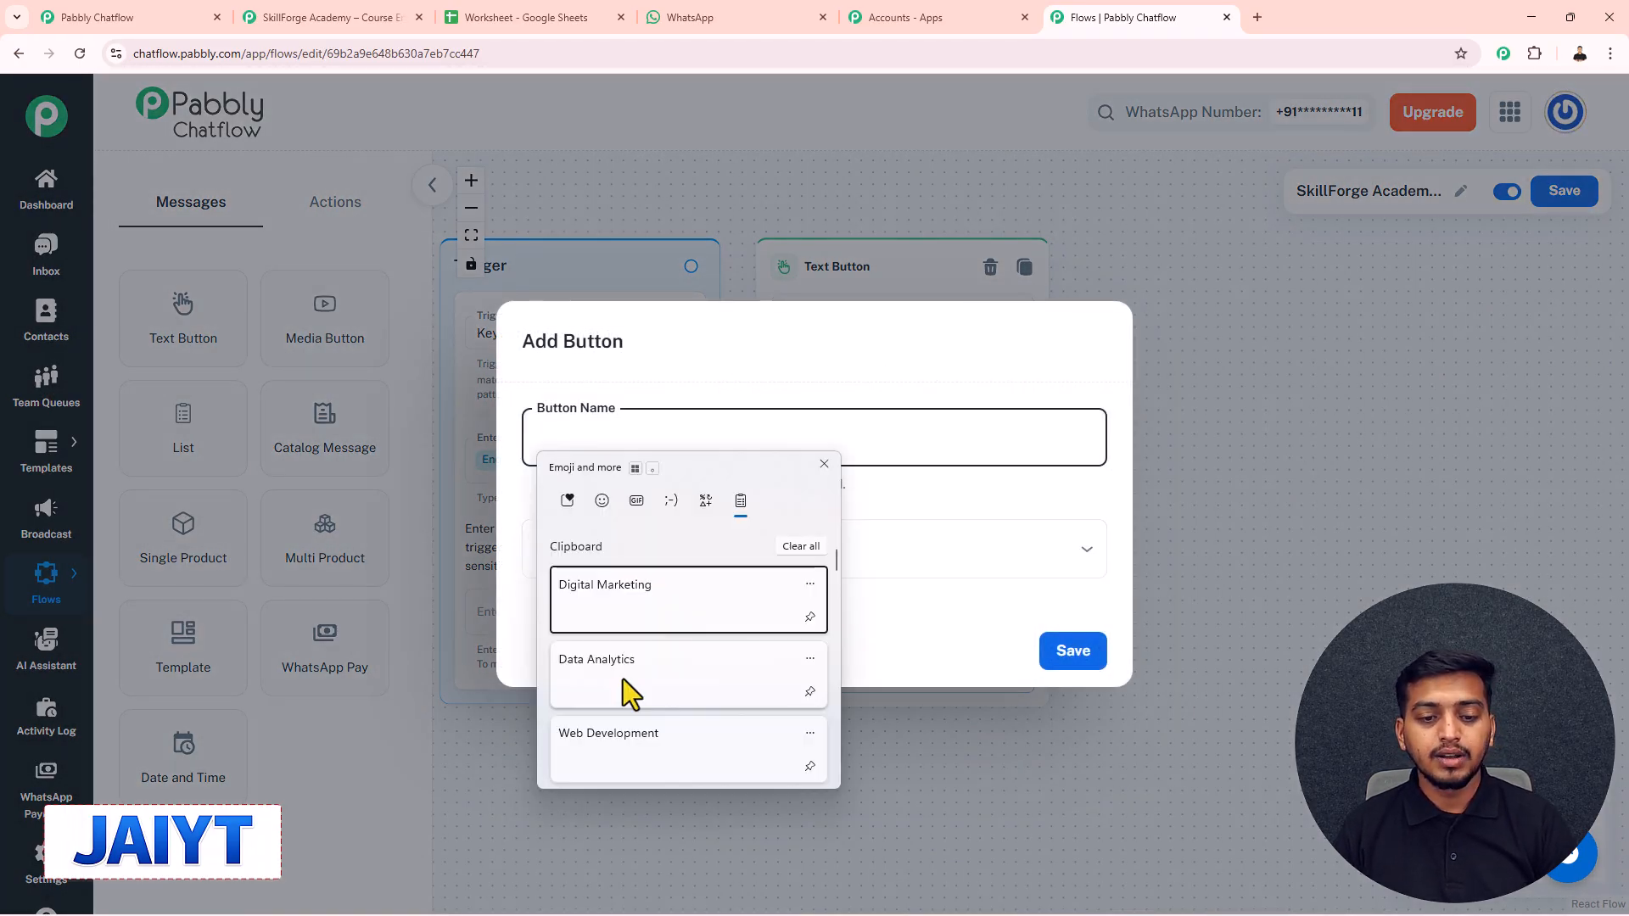
{"action": "left_click", "coordinate": [623, 679]}
{"action": "left_click", "coordinate": [1073, 652]}
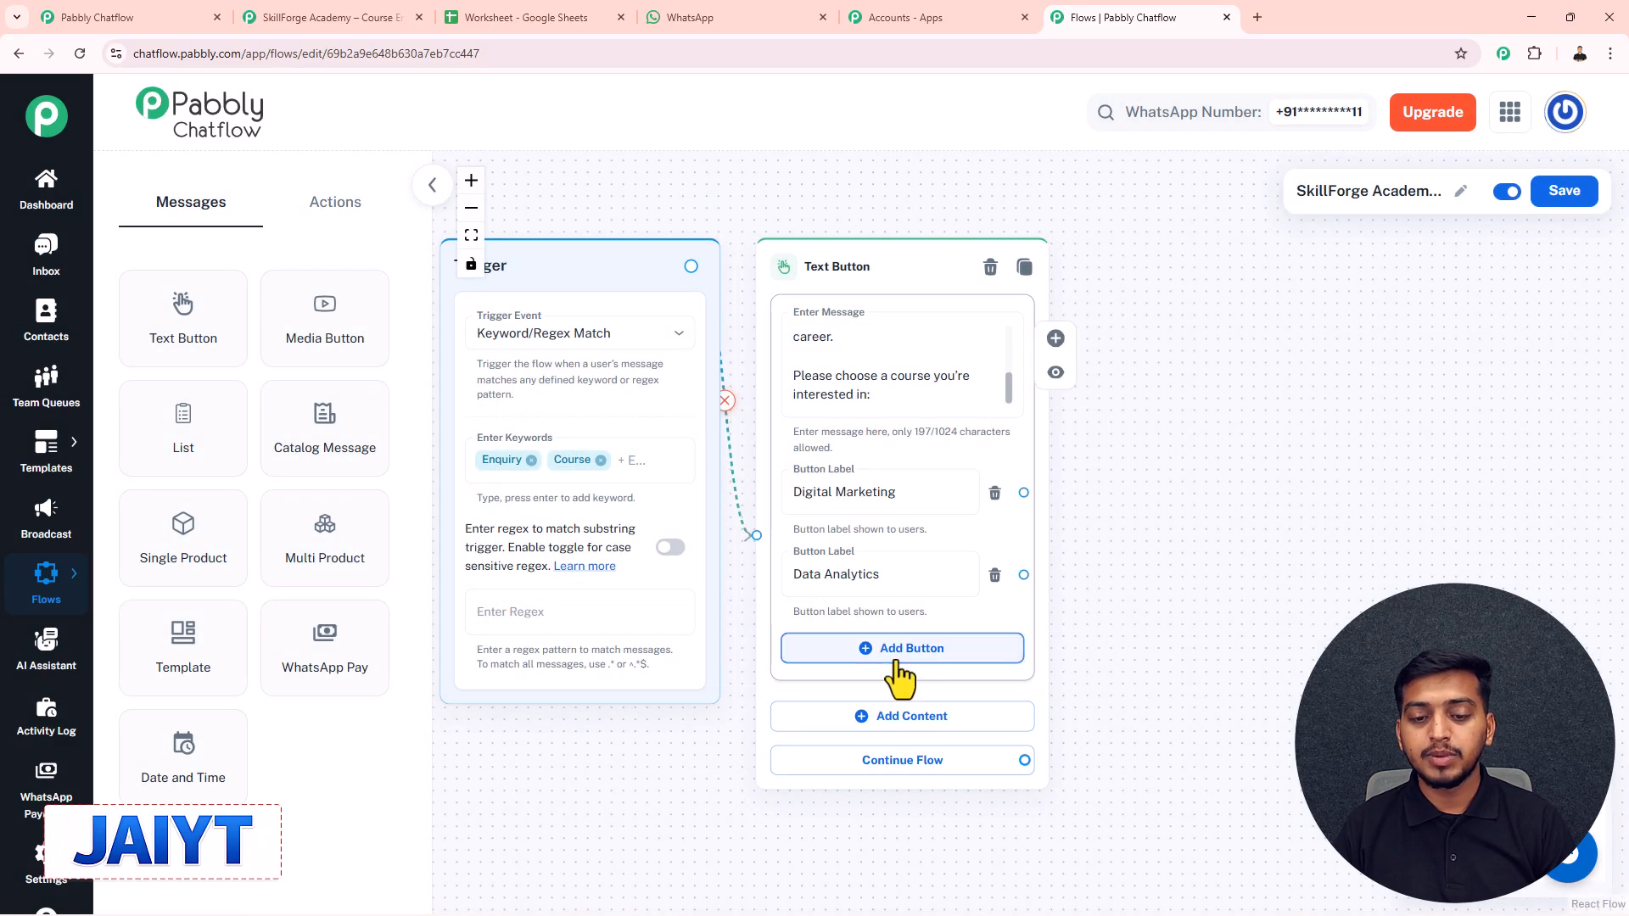
{"action": "left_click", "coordinate": [899, 670]}
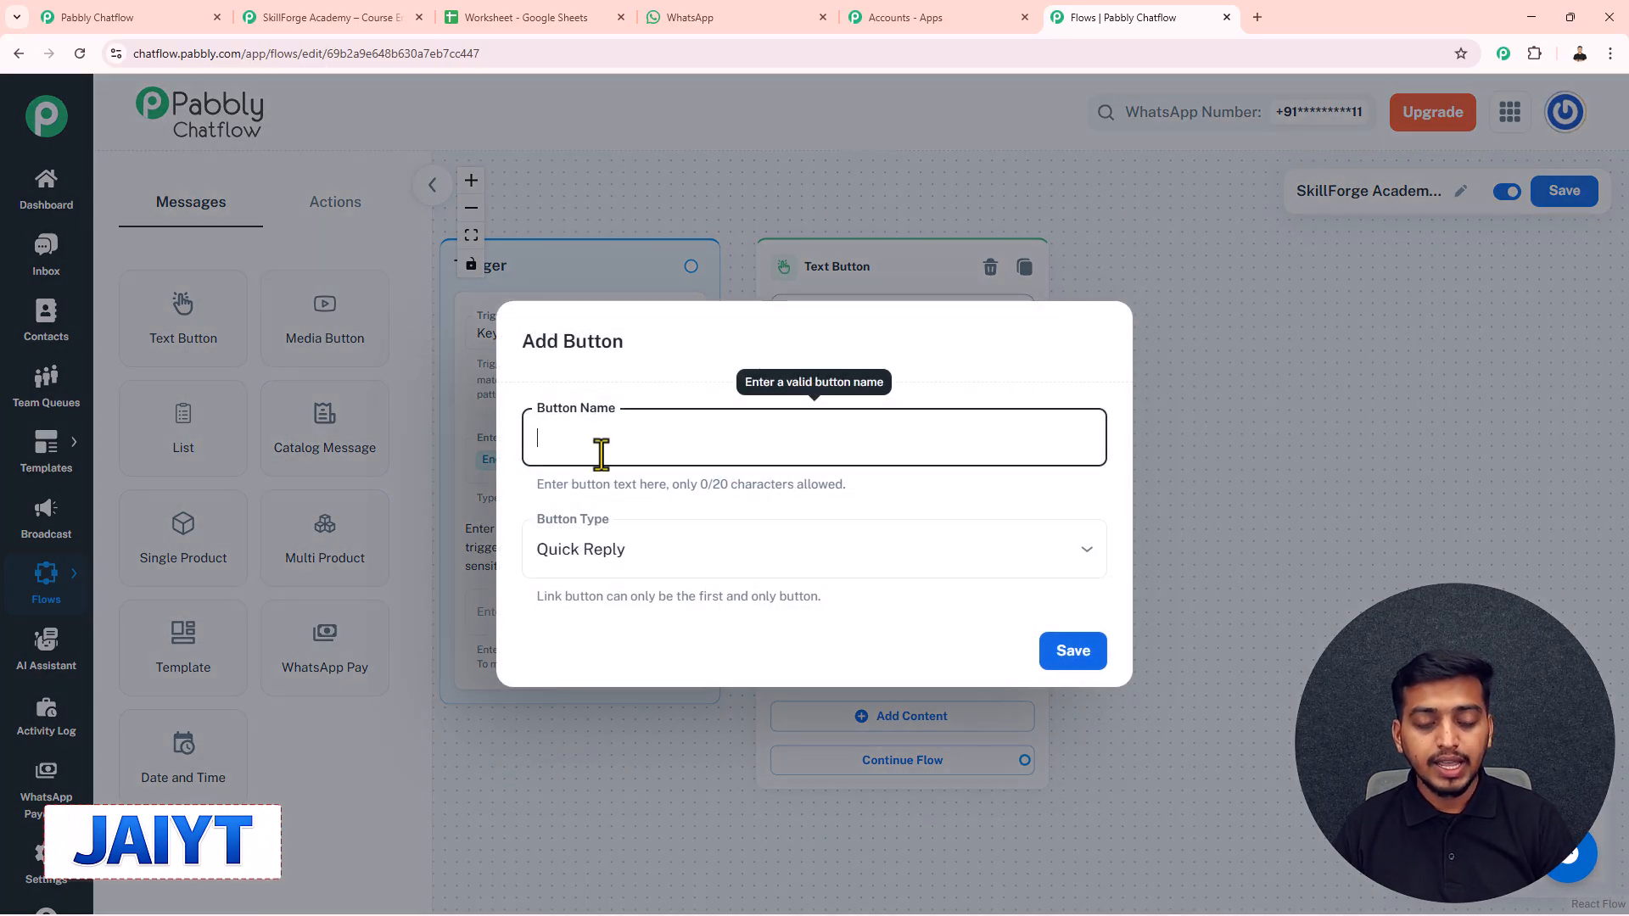
{"action": "key", "text": "super+v"}
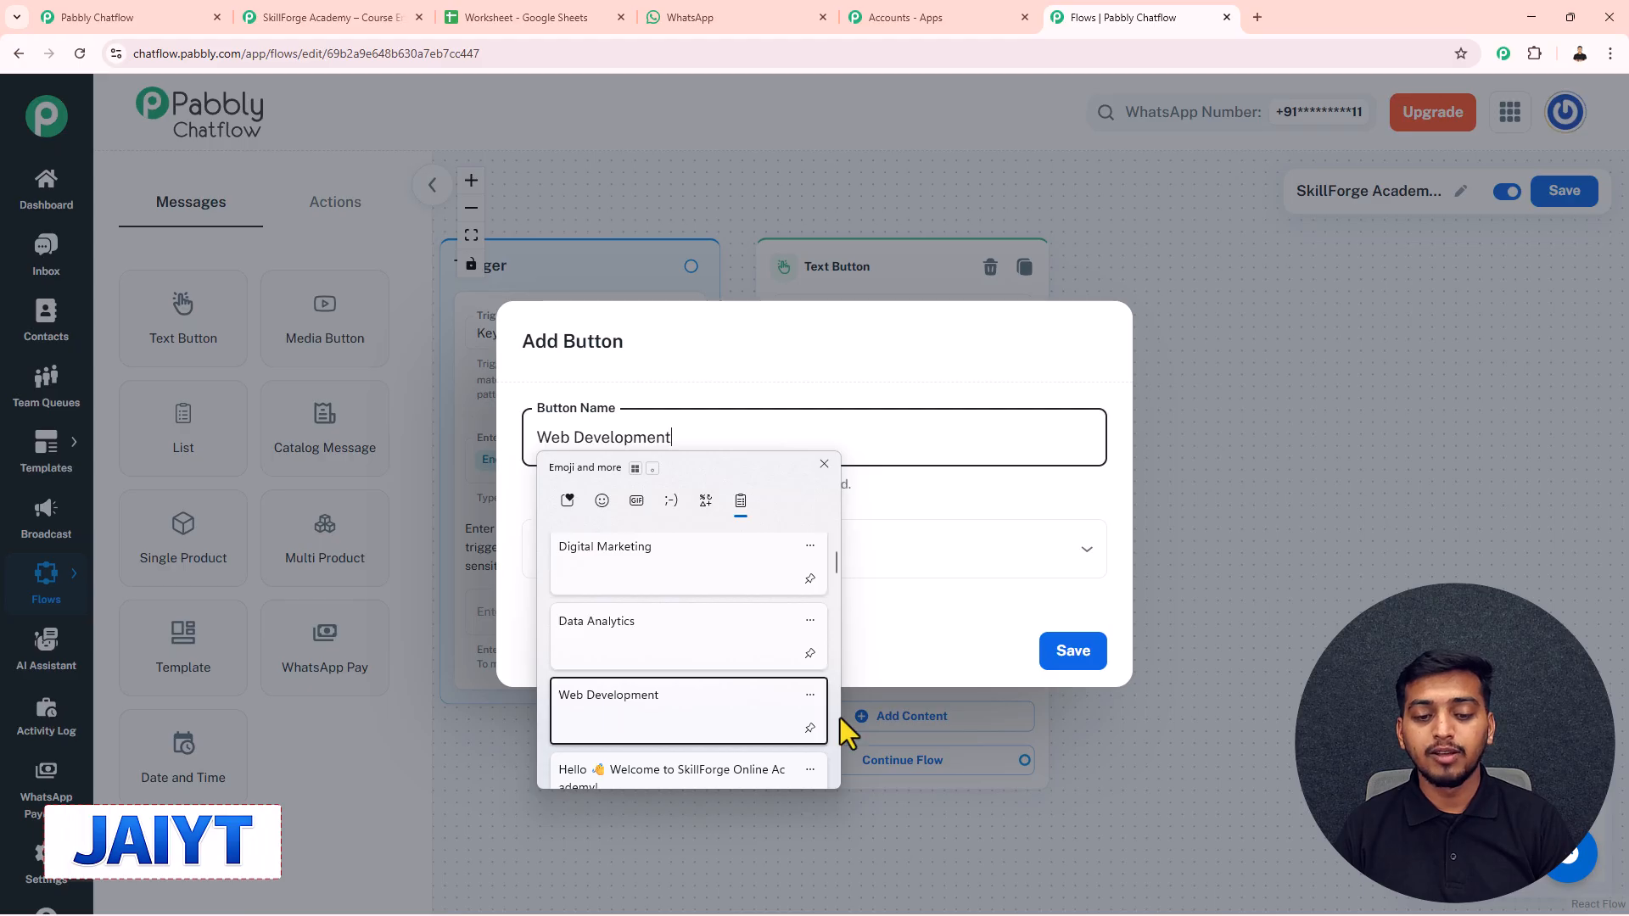
{"action": "left_click", "coordinate": [678, 715]}
{"action": "left_click", "coordinate": [1079, 662]}
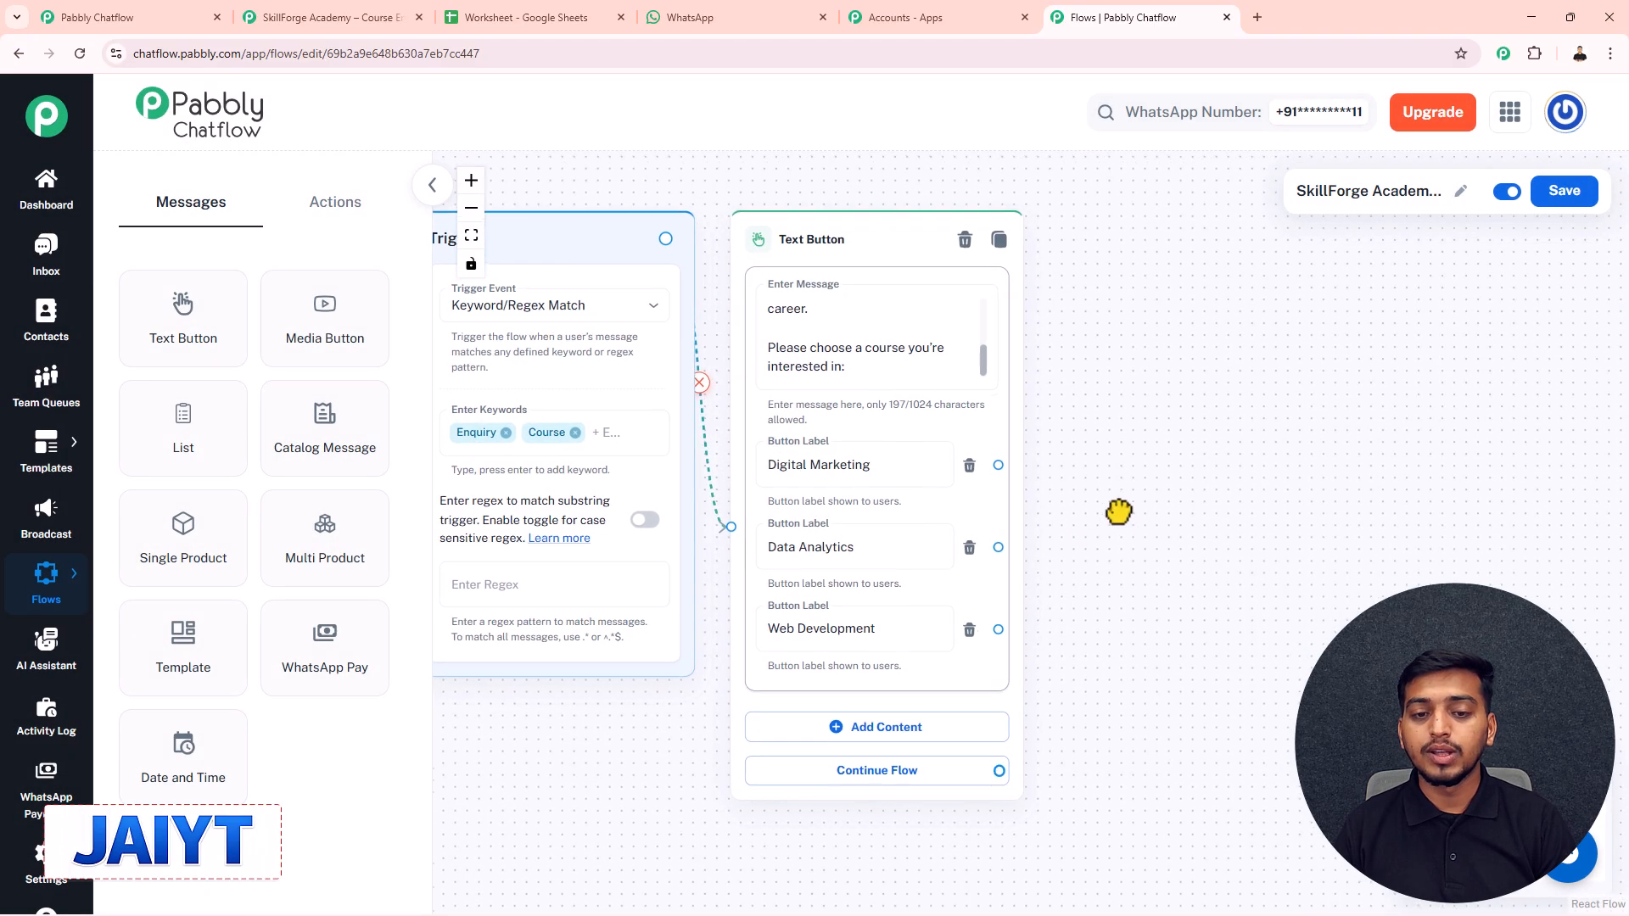
{"action": "left_click_drag", "start_coordinate": [1119, 511], "coordinate": [1075, 509]}
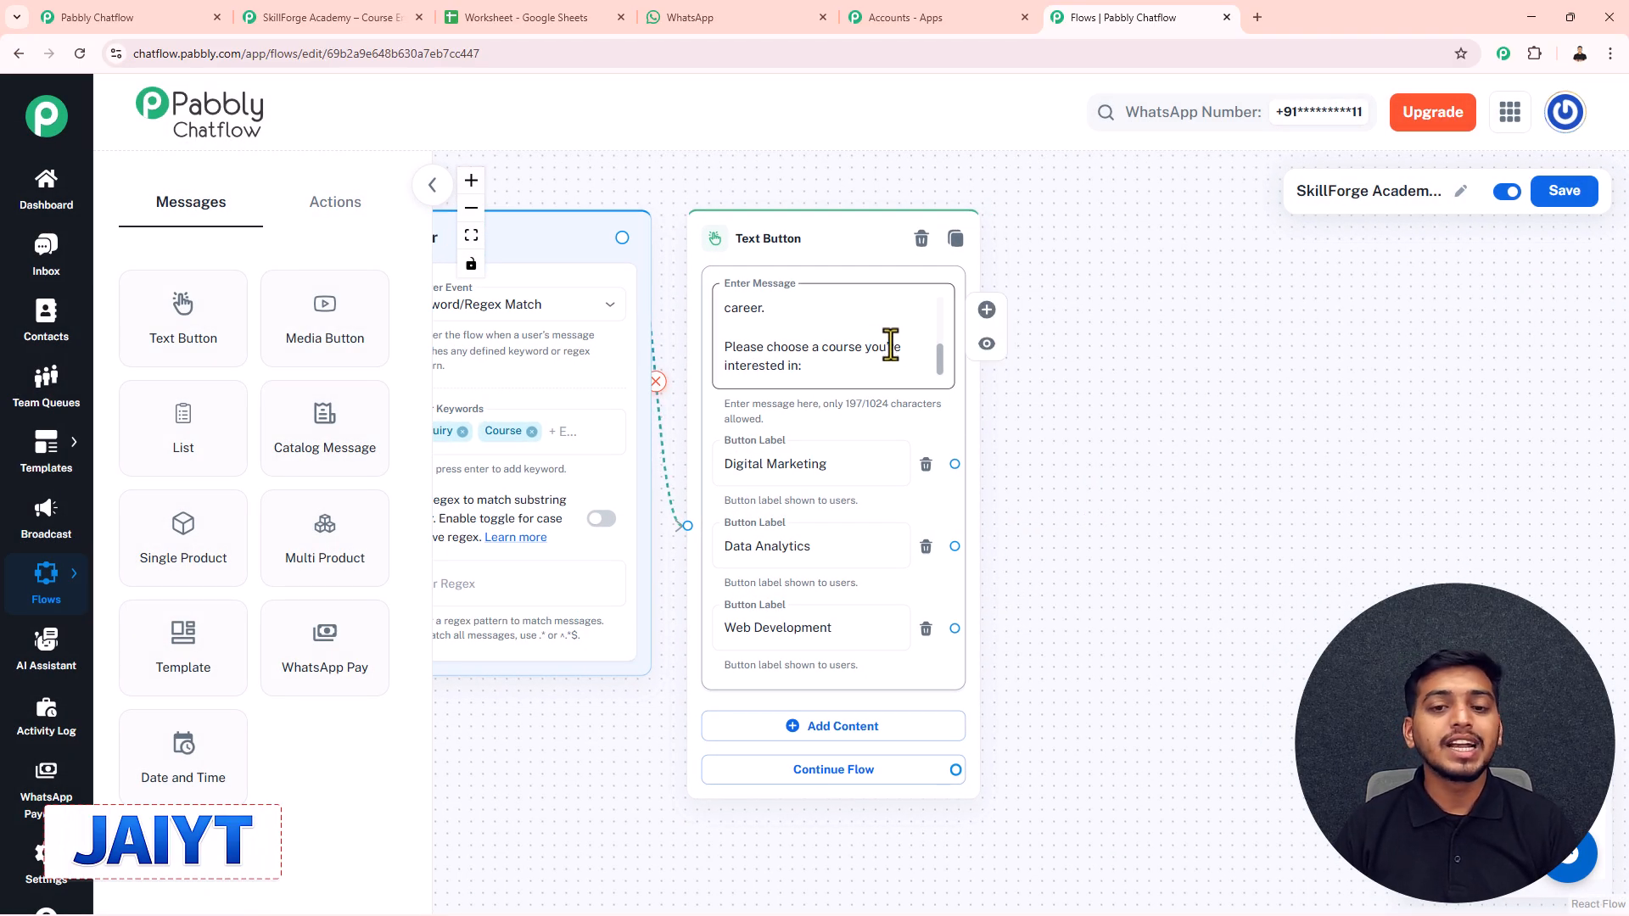
{"action": "left_click_drag", "start_coordinate": [938, 353], "coordinate": [939, 297]}
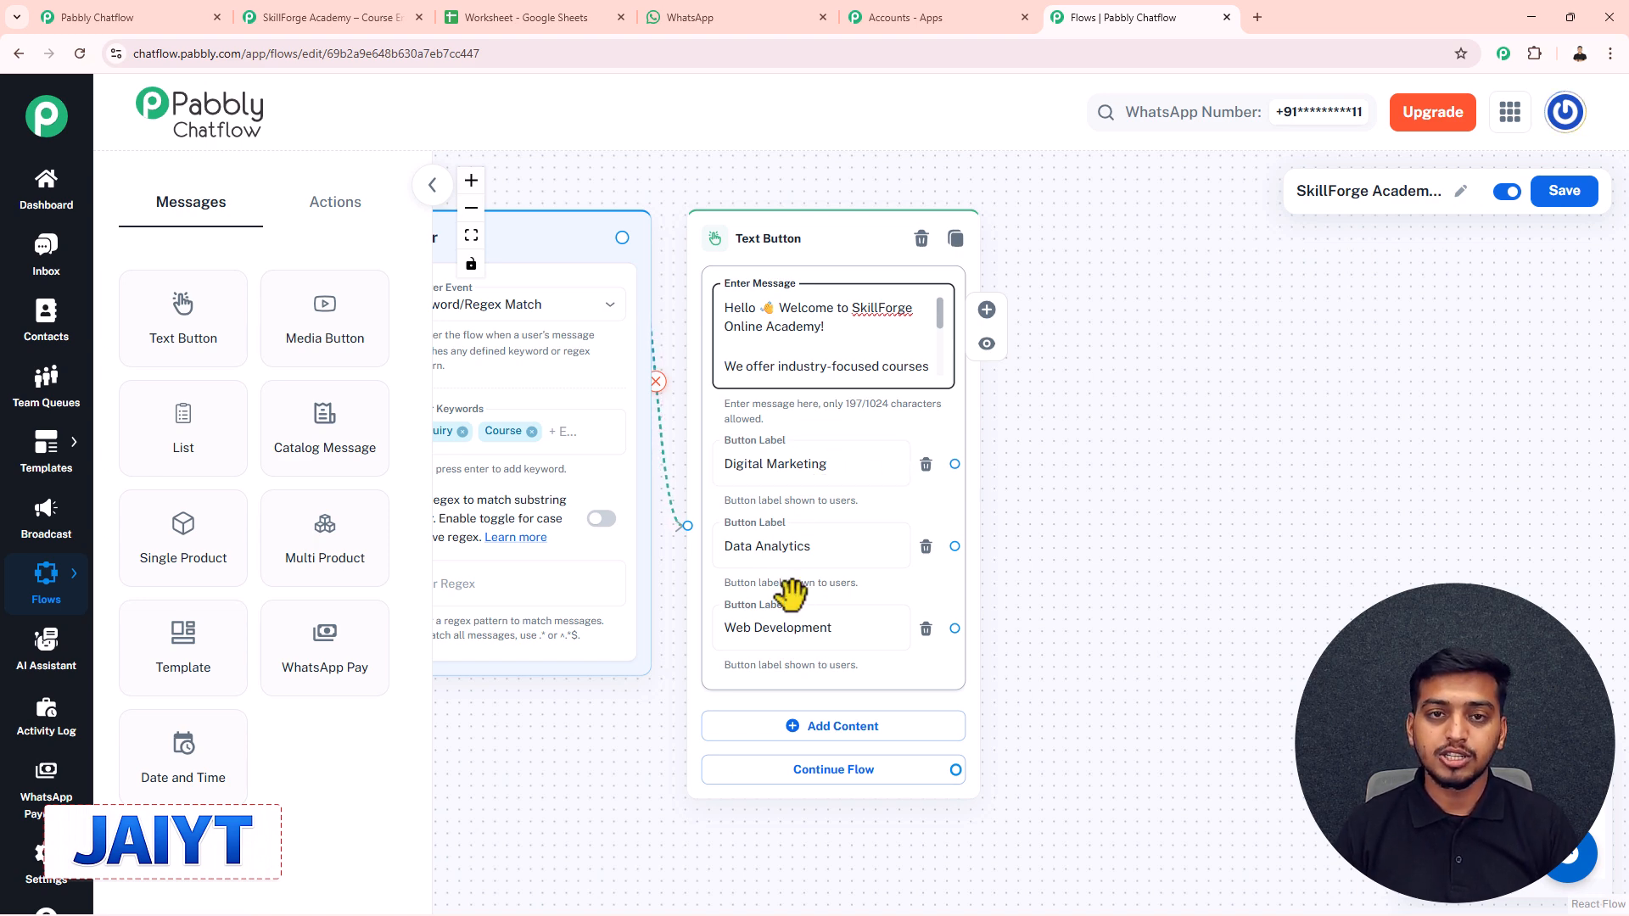
{"action": "scroll", "coordinate": [789, 594], "scroll_direction": "down", "scroll_amount": 3}
- Link the Digital Marketing button to a new message containing the pasted course details
{"action": "left_click_drag", "start_coordinate": [1032, 539], "coordinate": [994, 486]}
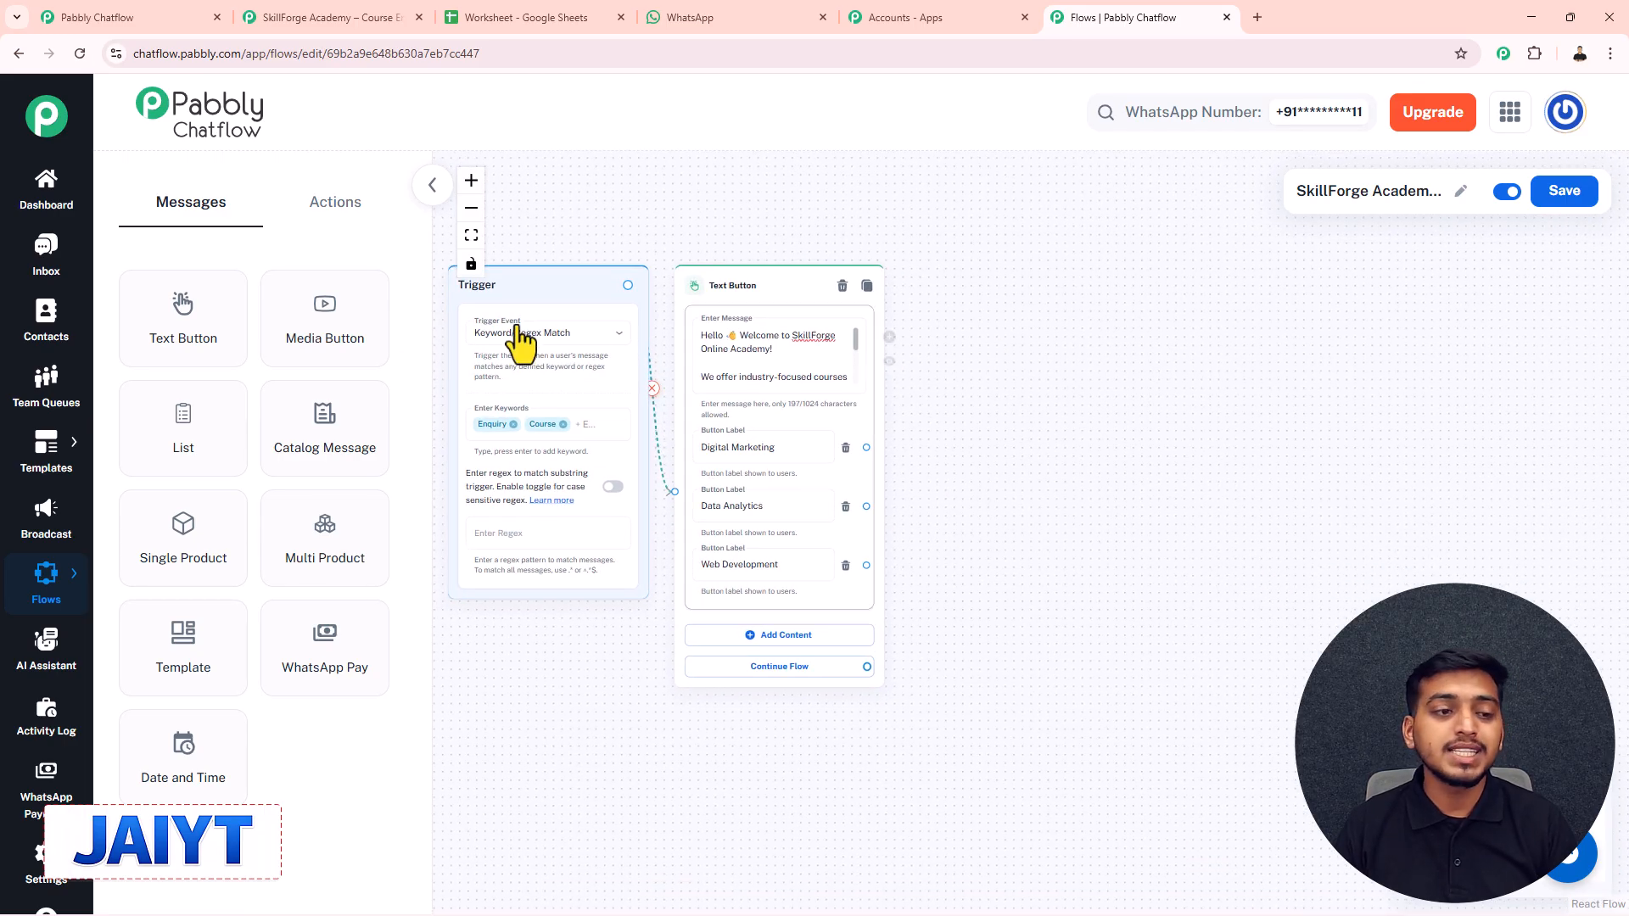
{"action": "left_click_drag", "start_coordinate": [195, 338], "coordinate": [997, 219]}
{"action": "scroll", "coordinate": [985, 270], "scroll_direction": "up", "scroll_amount": 4}
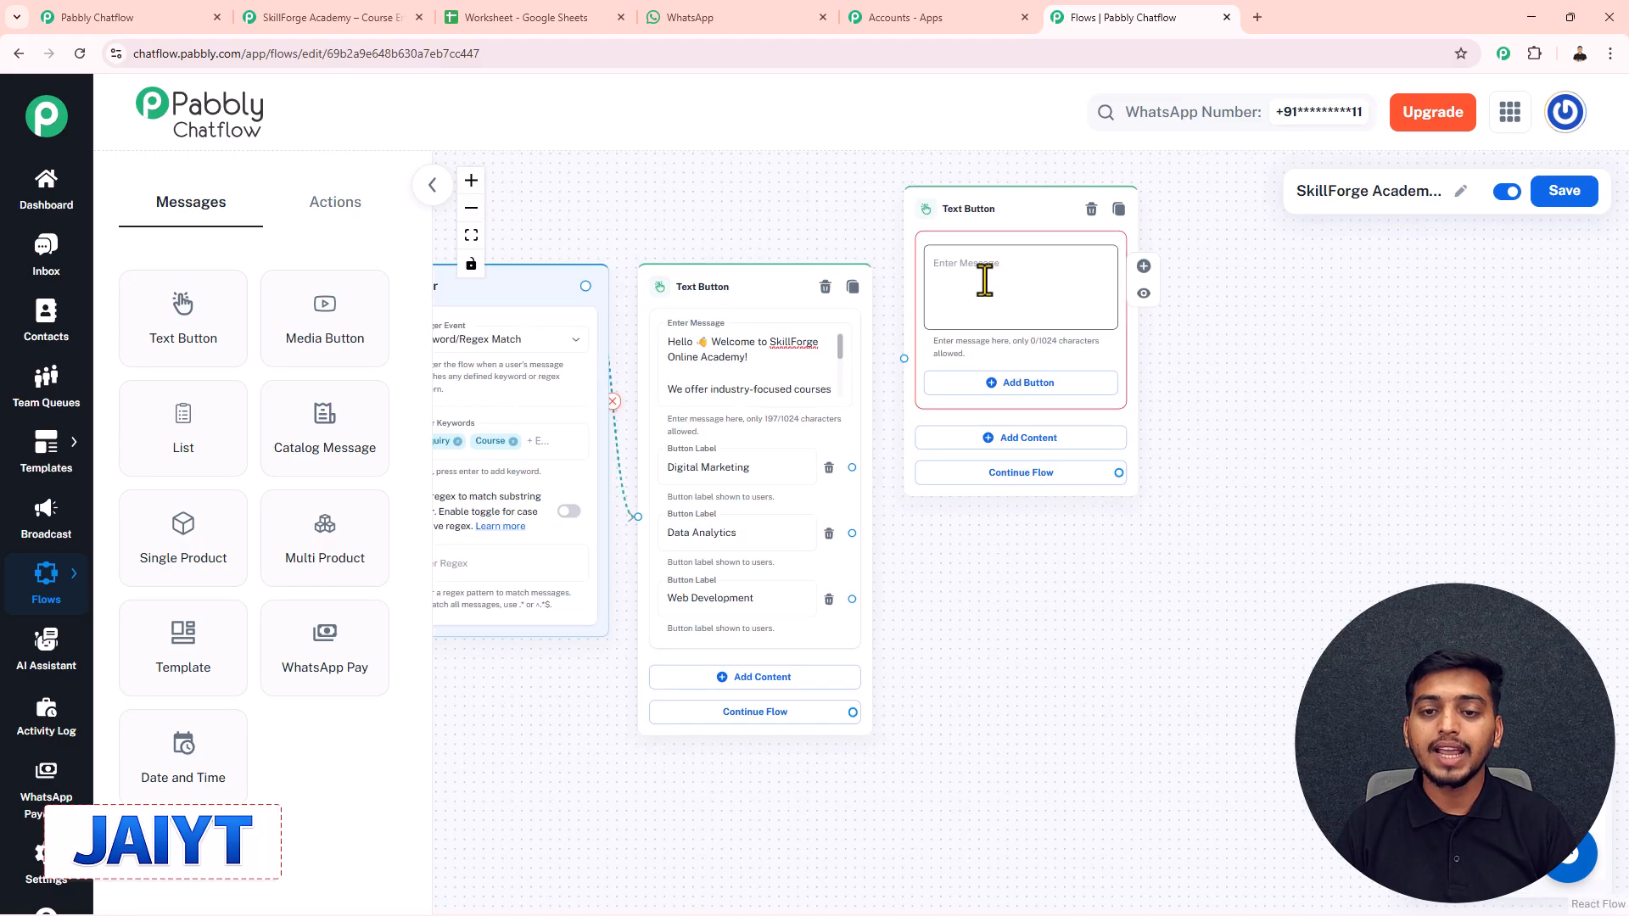
{"action": "left_click_drag", "start_coordinate": [795, 496], "coordinate": [858, 374]}
{"action": "left_click", "coordinate": [933, 270]}
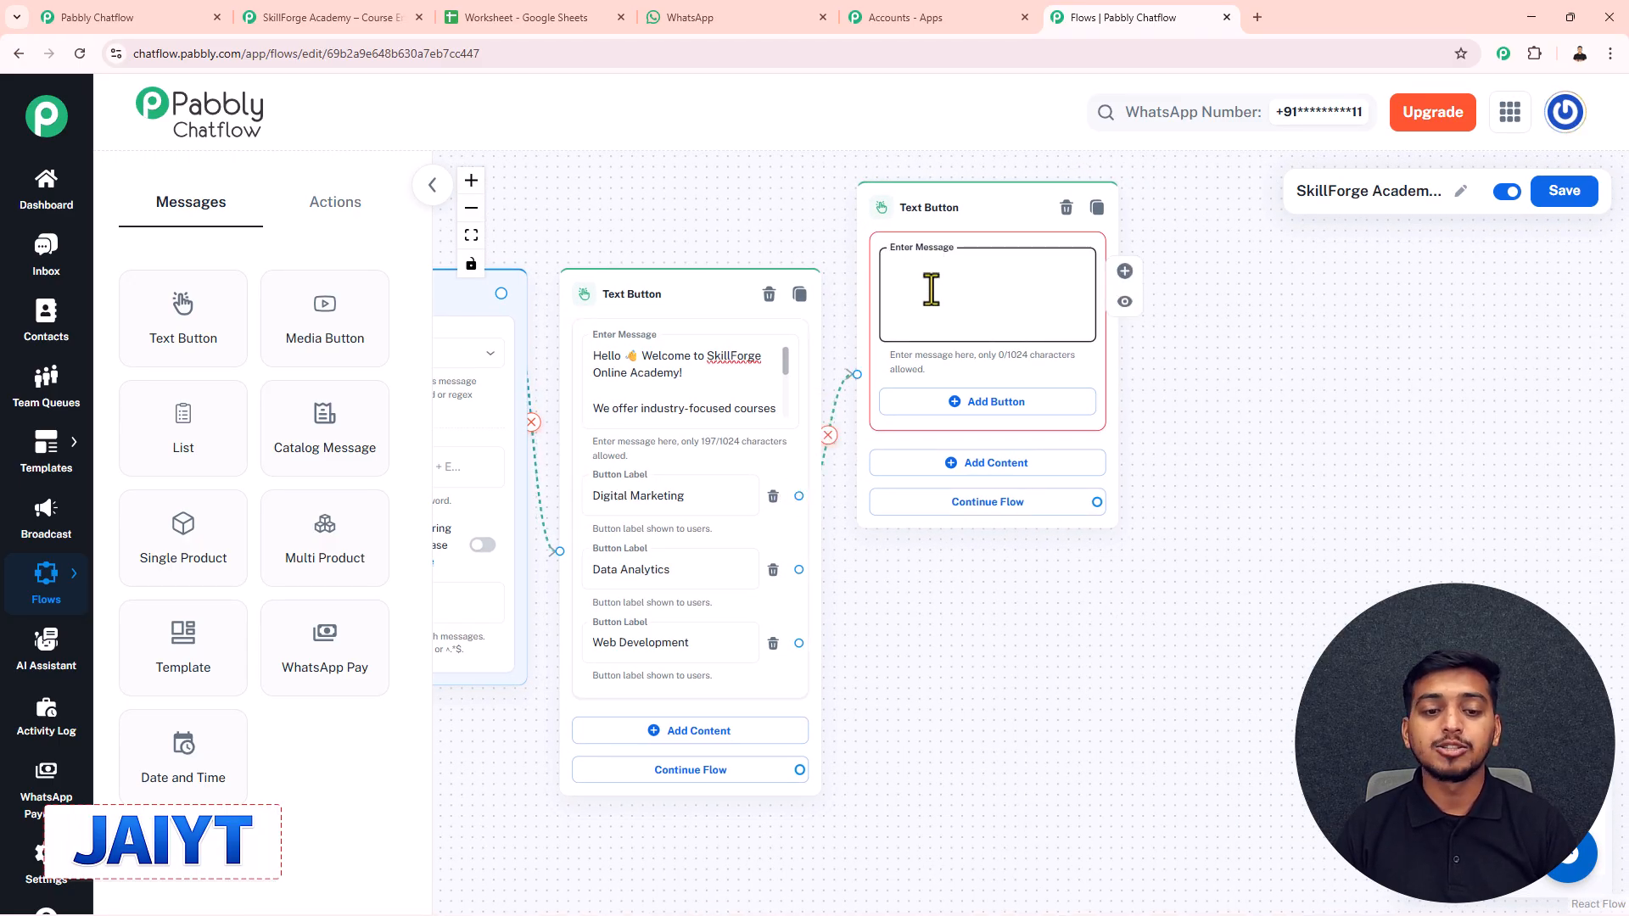
{"action": "key", "text": "ctrl+v"}
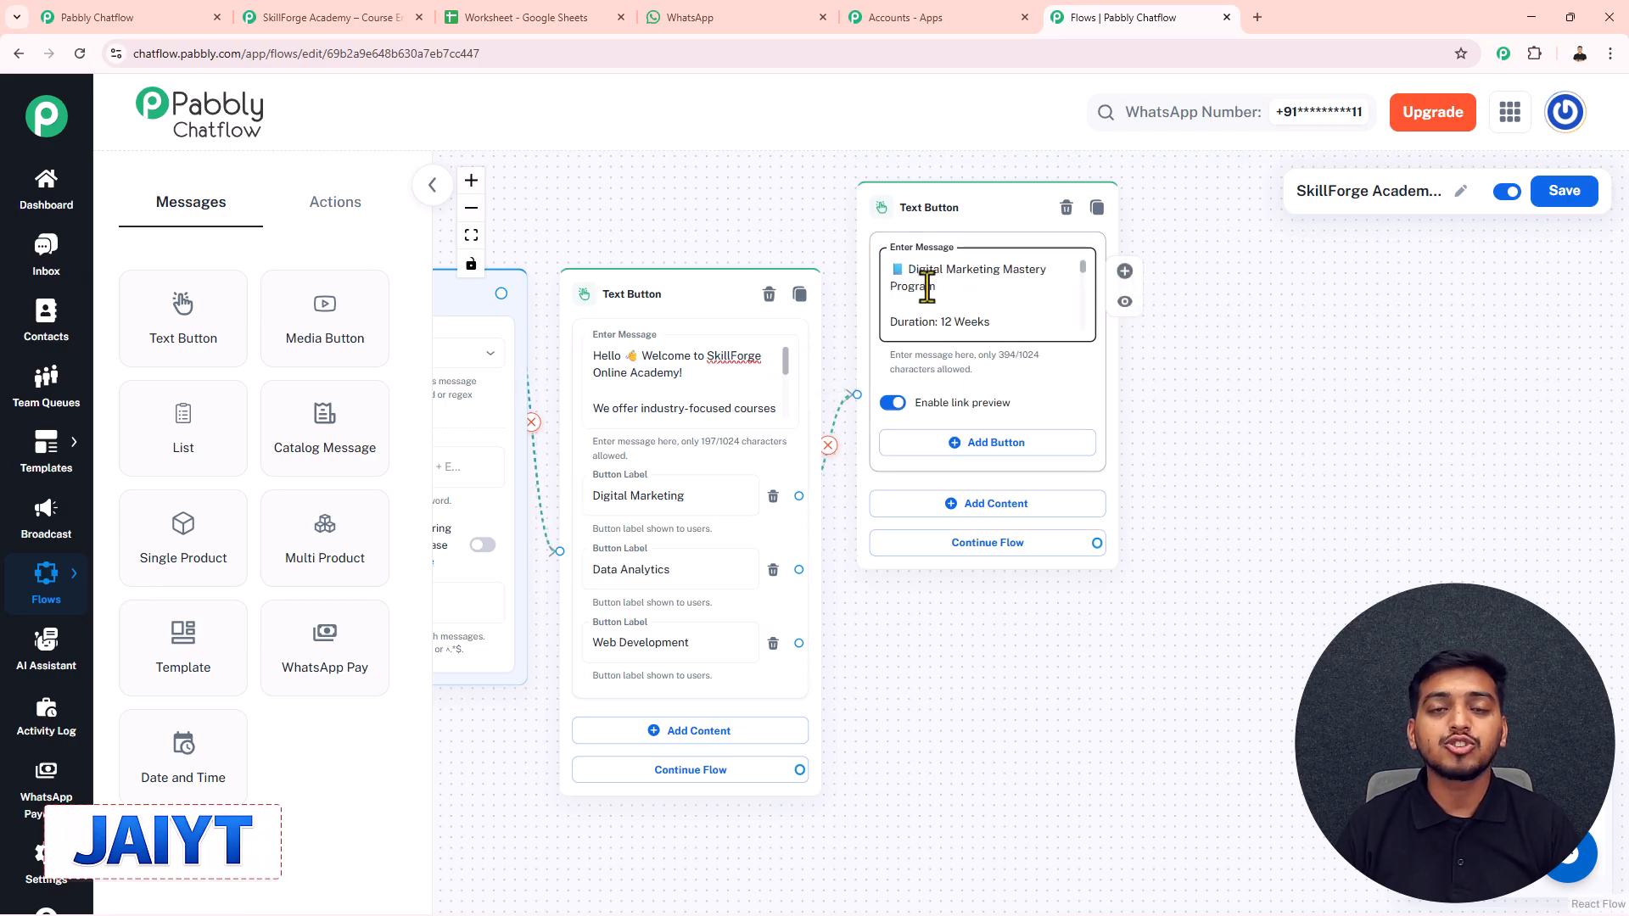
{"action": "scroll", "coordinate": [1083, 282], "scroll_direction": "down", "scroll_amount": 3}
{"action": "scroll", "coordinate": [1083, 283], "scroll_direction": "up", "scroll_amount": 3}
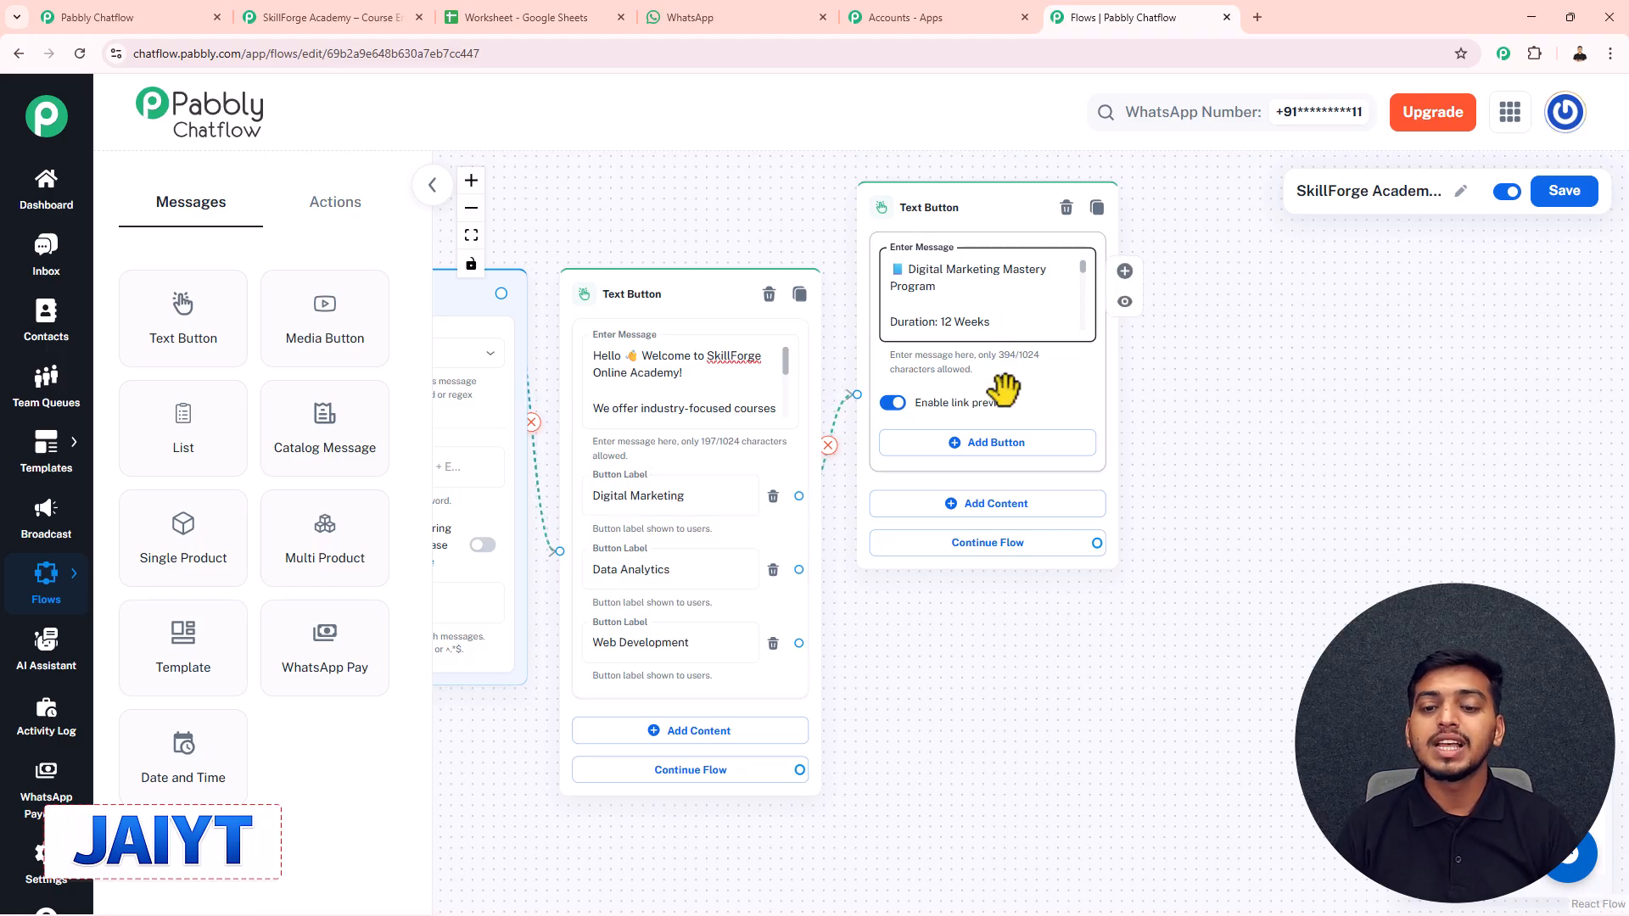
- Give the course details message a Get A Course reply button
{"action": "left_click", "coordinate": [988, 442]}
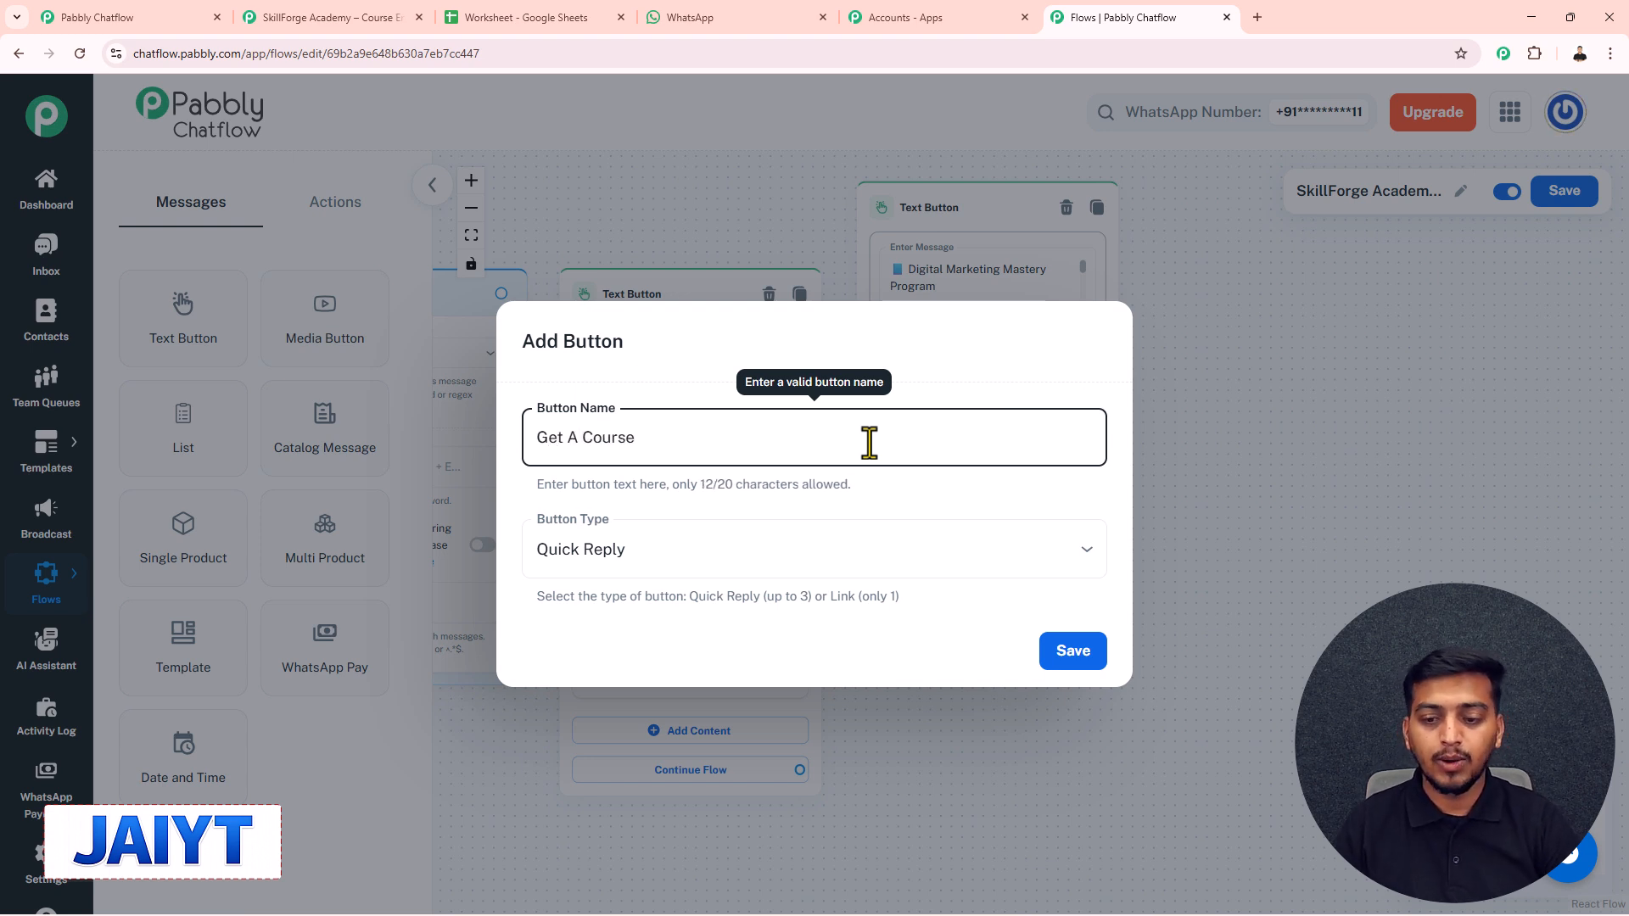
{"action": "left_click", "coordinate": [1074, 660]}
{"action": "left_click_drag", "start_coordinate": [992, 203], "coordinate": [1016, 189]}
{"action": "left_click_drag", "start_coordinate": [770, 338], "coordinate": [700, 337]}
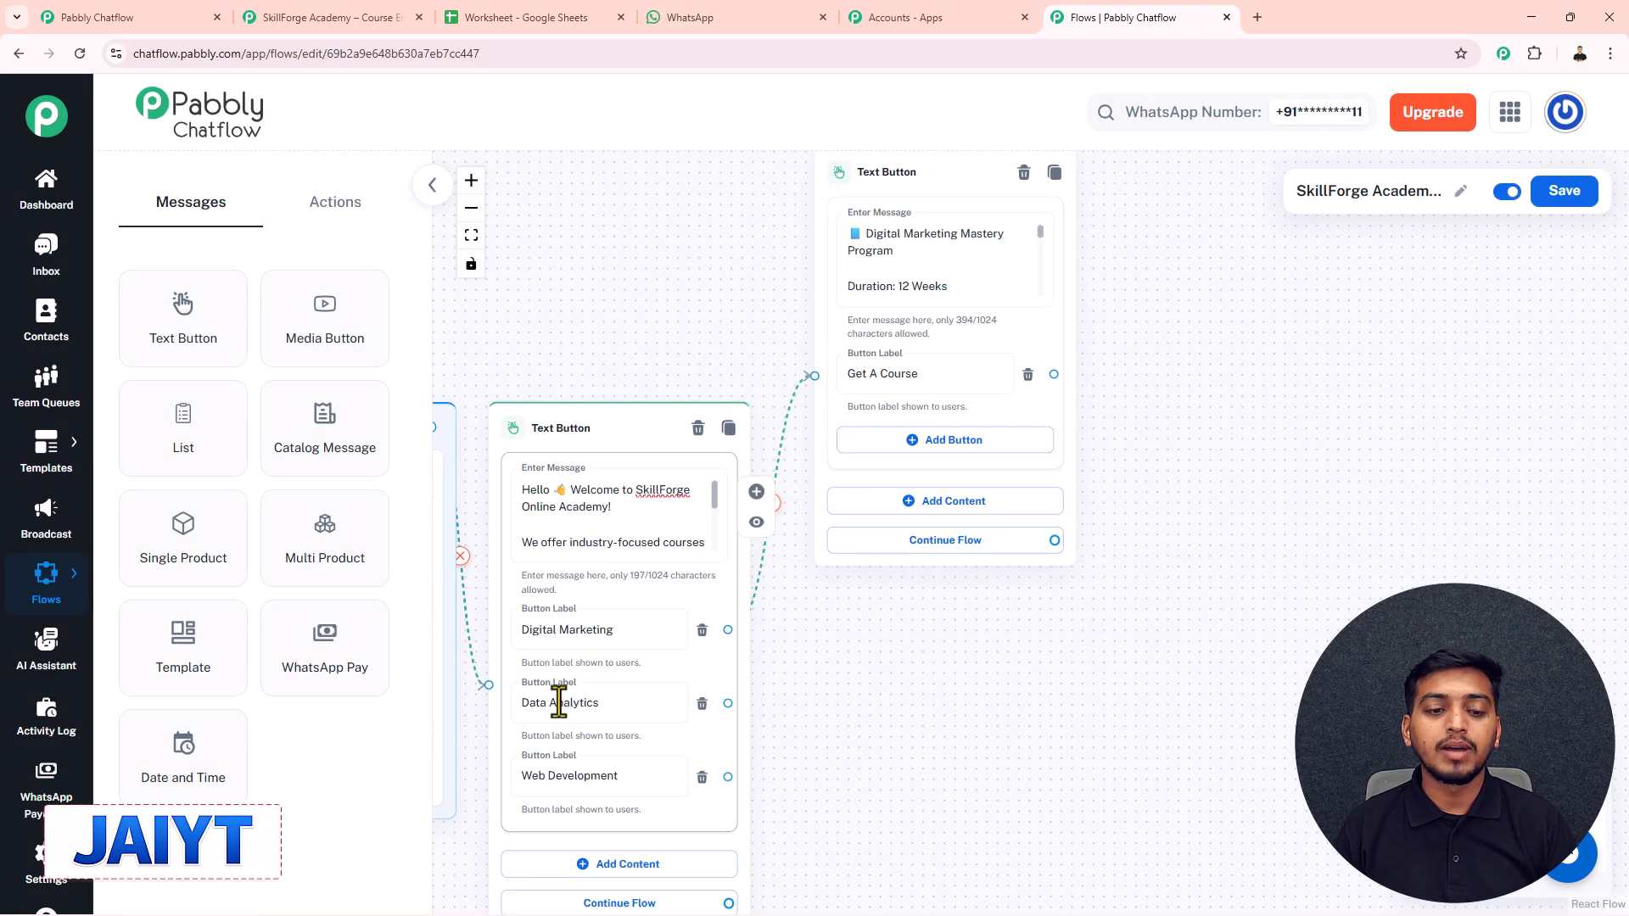
{"action": "scroll", "coordinate": [873, 677], "scroll_direction": "down", "scroll_amount": 5}
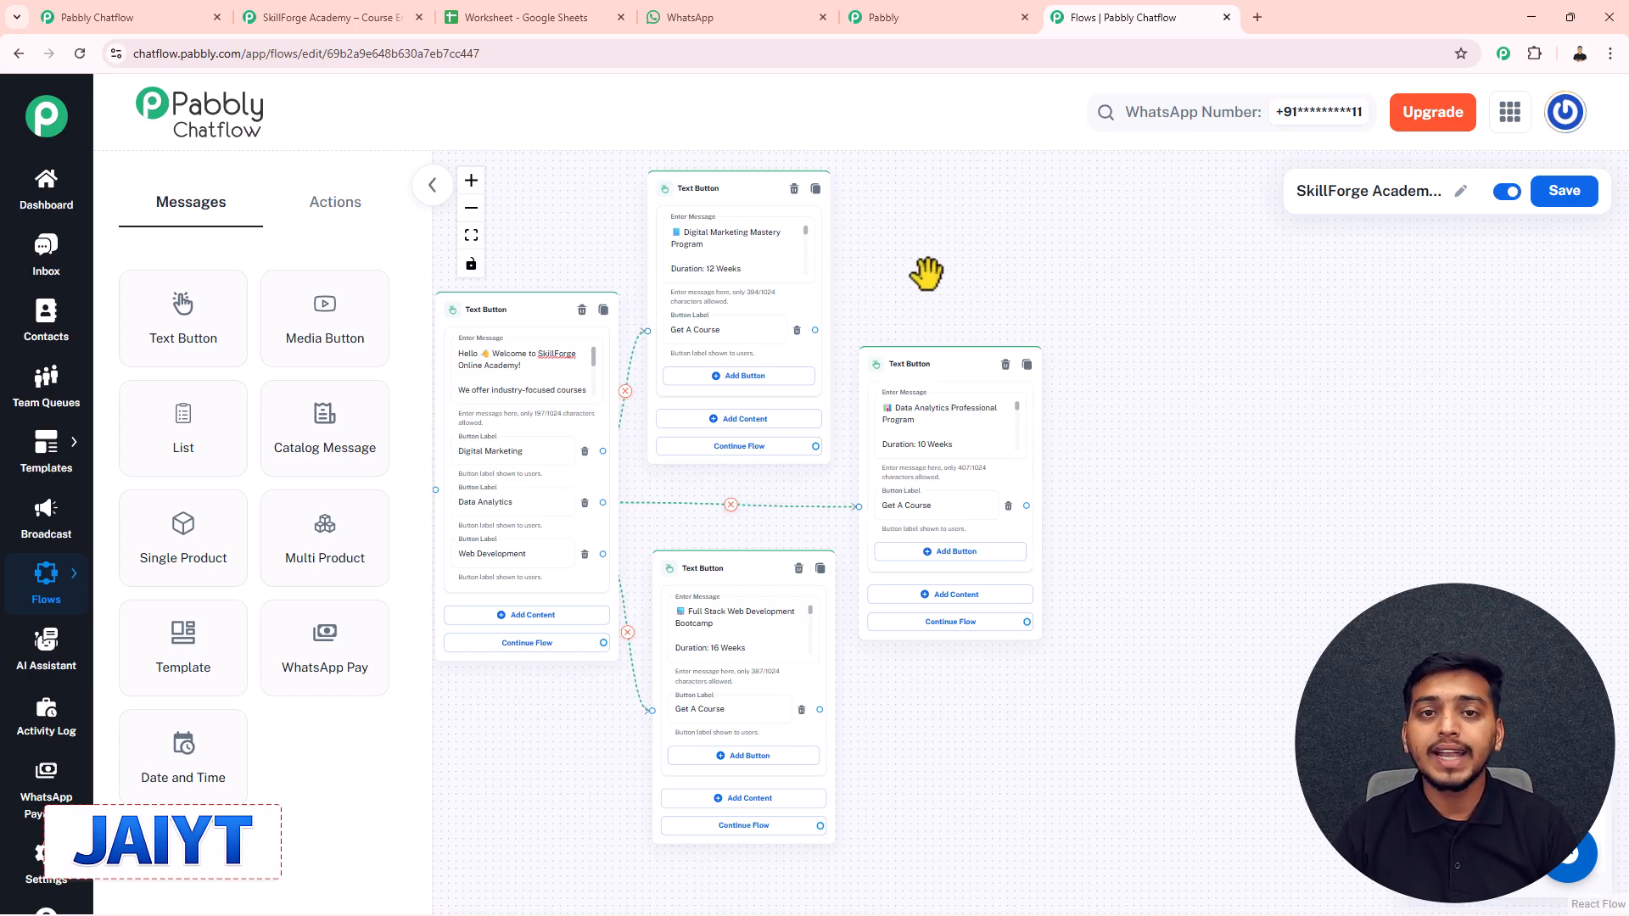
- Add a Set Custom Field step that stores Digital Marketing in course_interest
{"action": "left_click", "coordinate": [347, 214]}
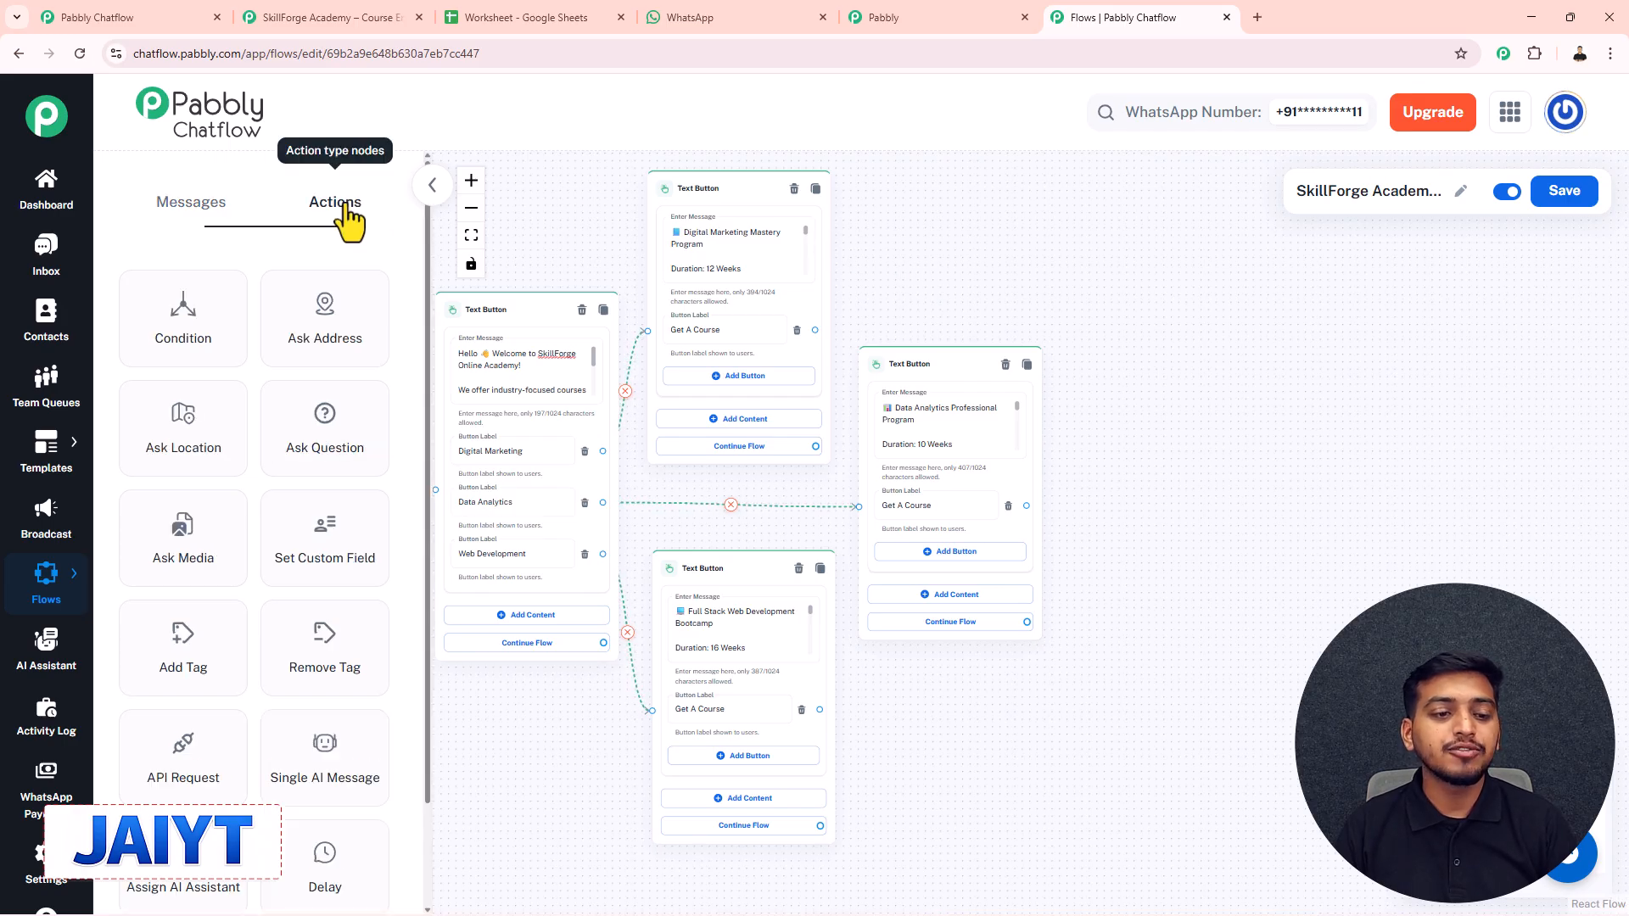
{"action": "left_click_drag", "start_coordinate": [335, 547], "coordinate": [901, 185]}
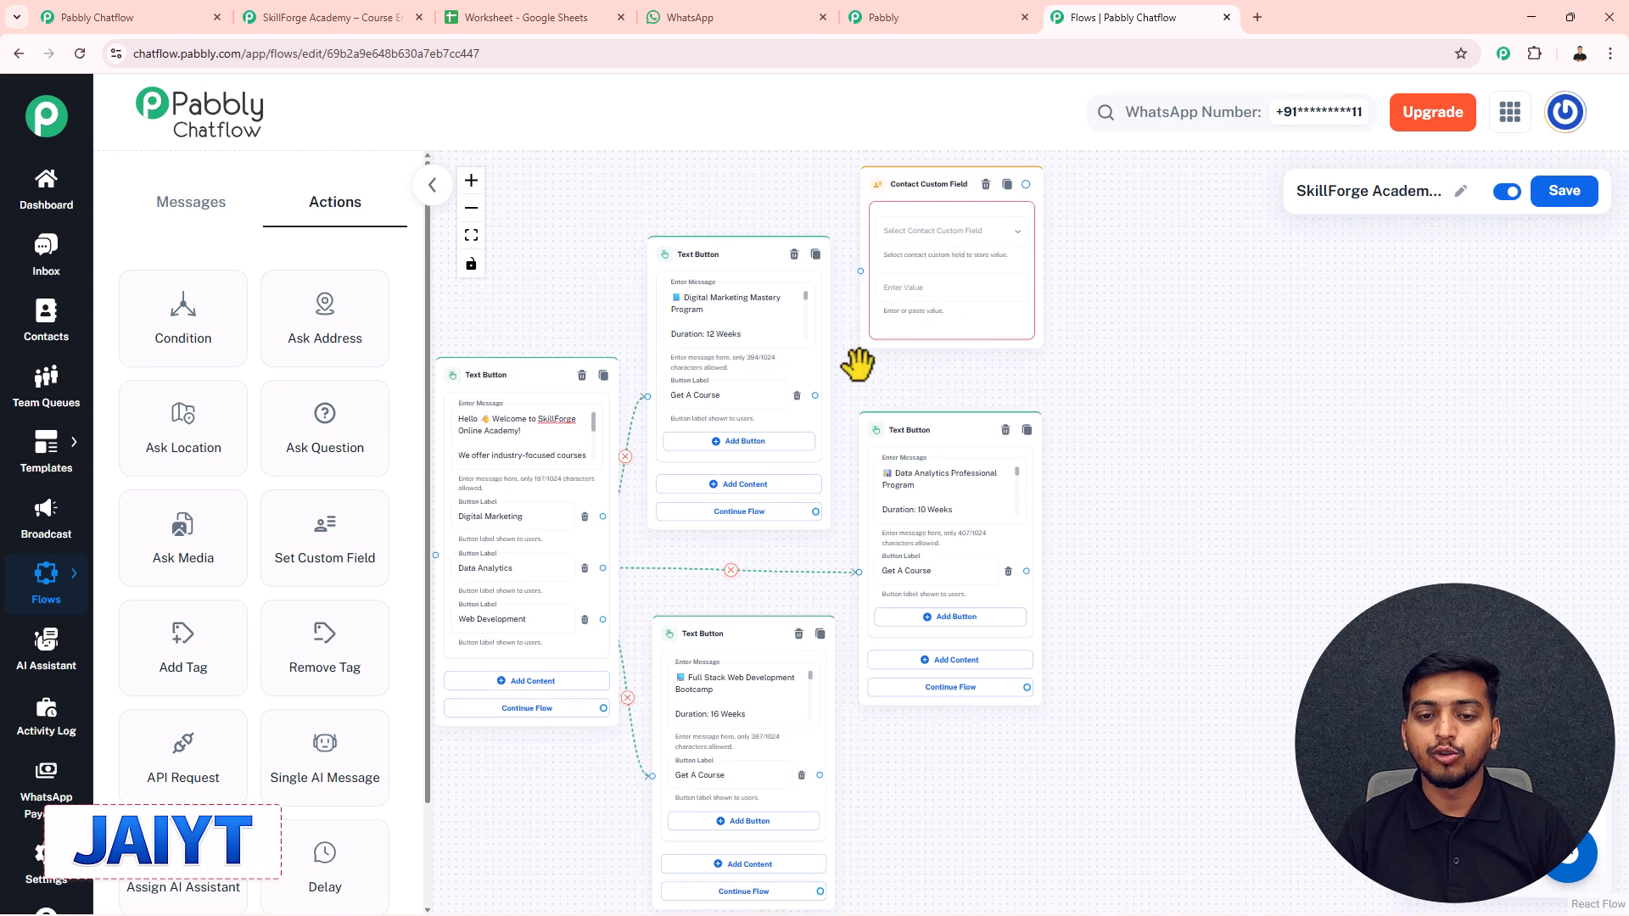
{"action": "left_click", "coordinate": [943, 234]}
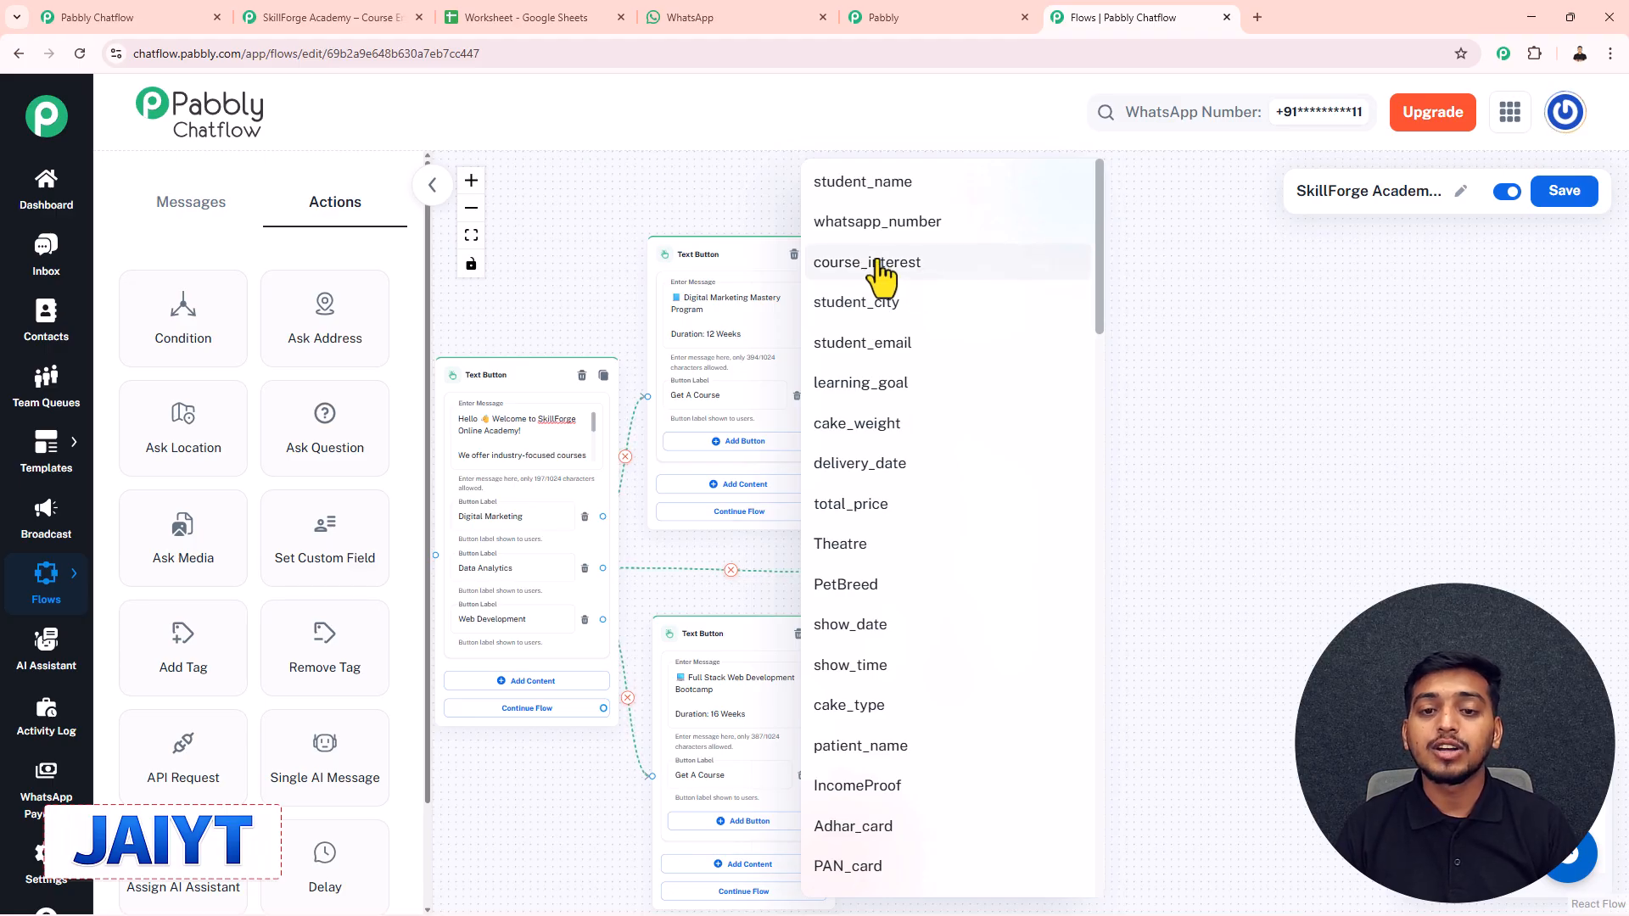
{"action": "left_click", "coordinate": [933, 263]}
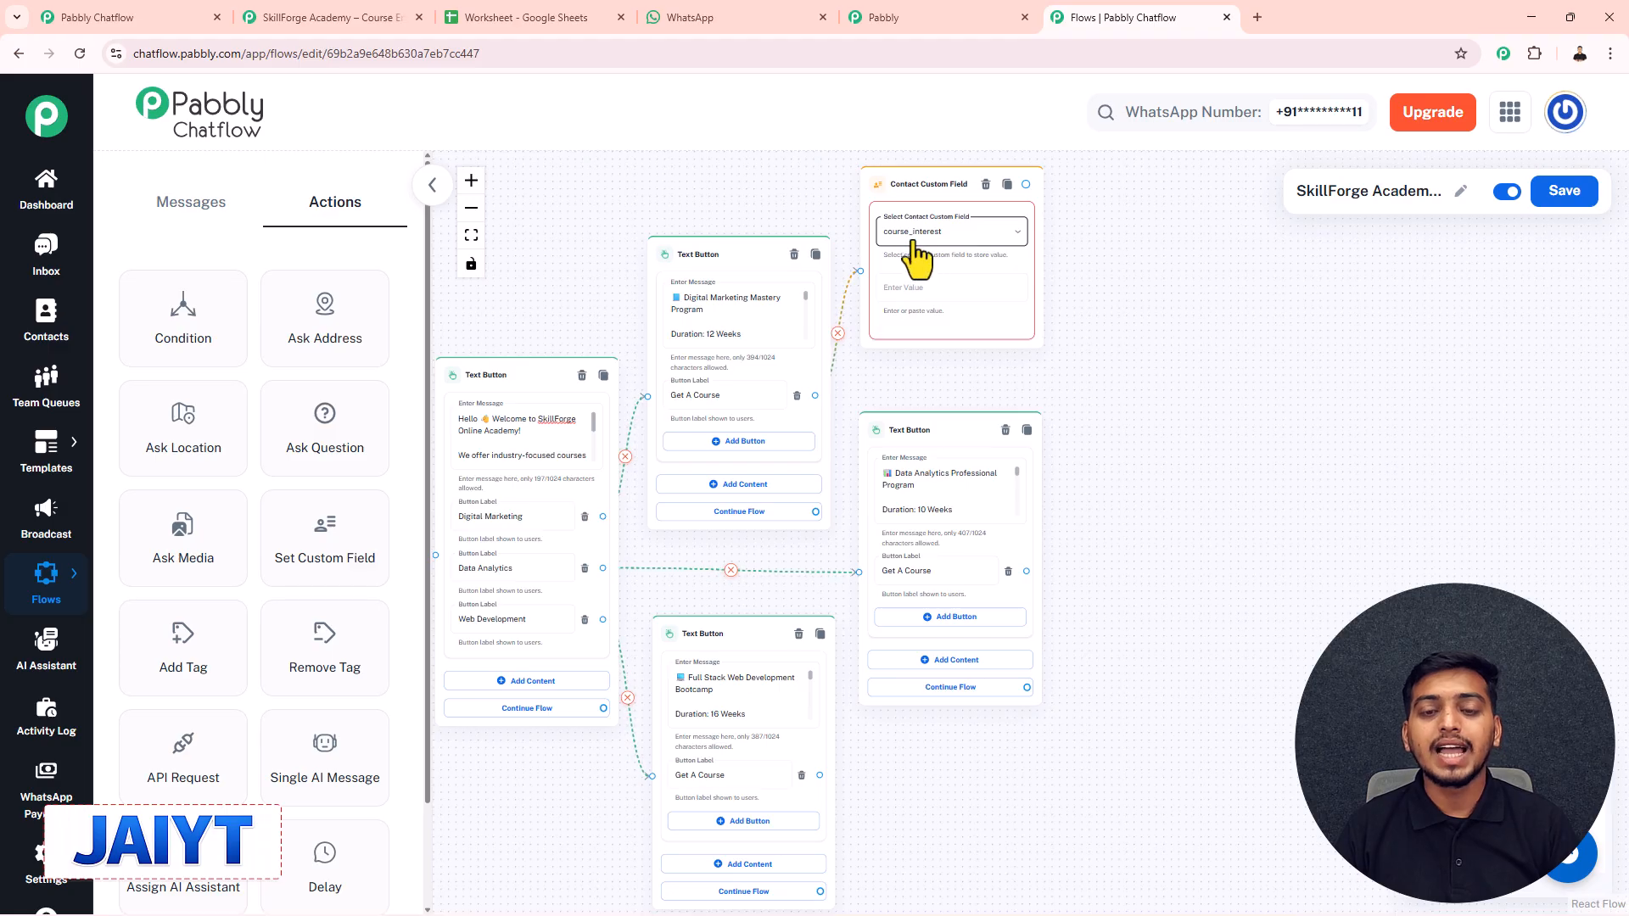
{"action": "left_click", "coordinate": [930, 290]}
{"action": "left_click", "coordinate": [930, 292]}
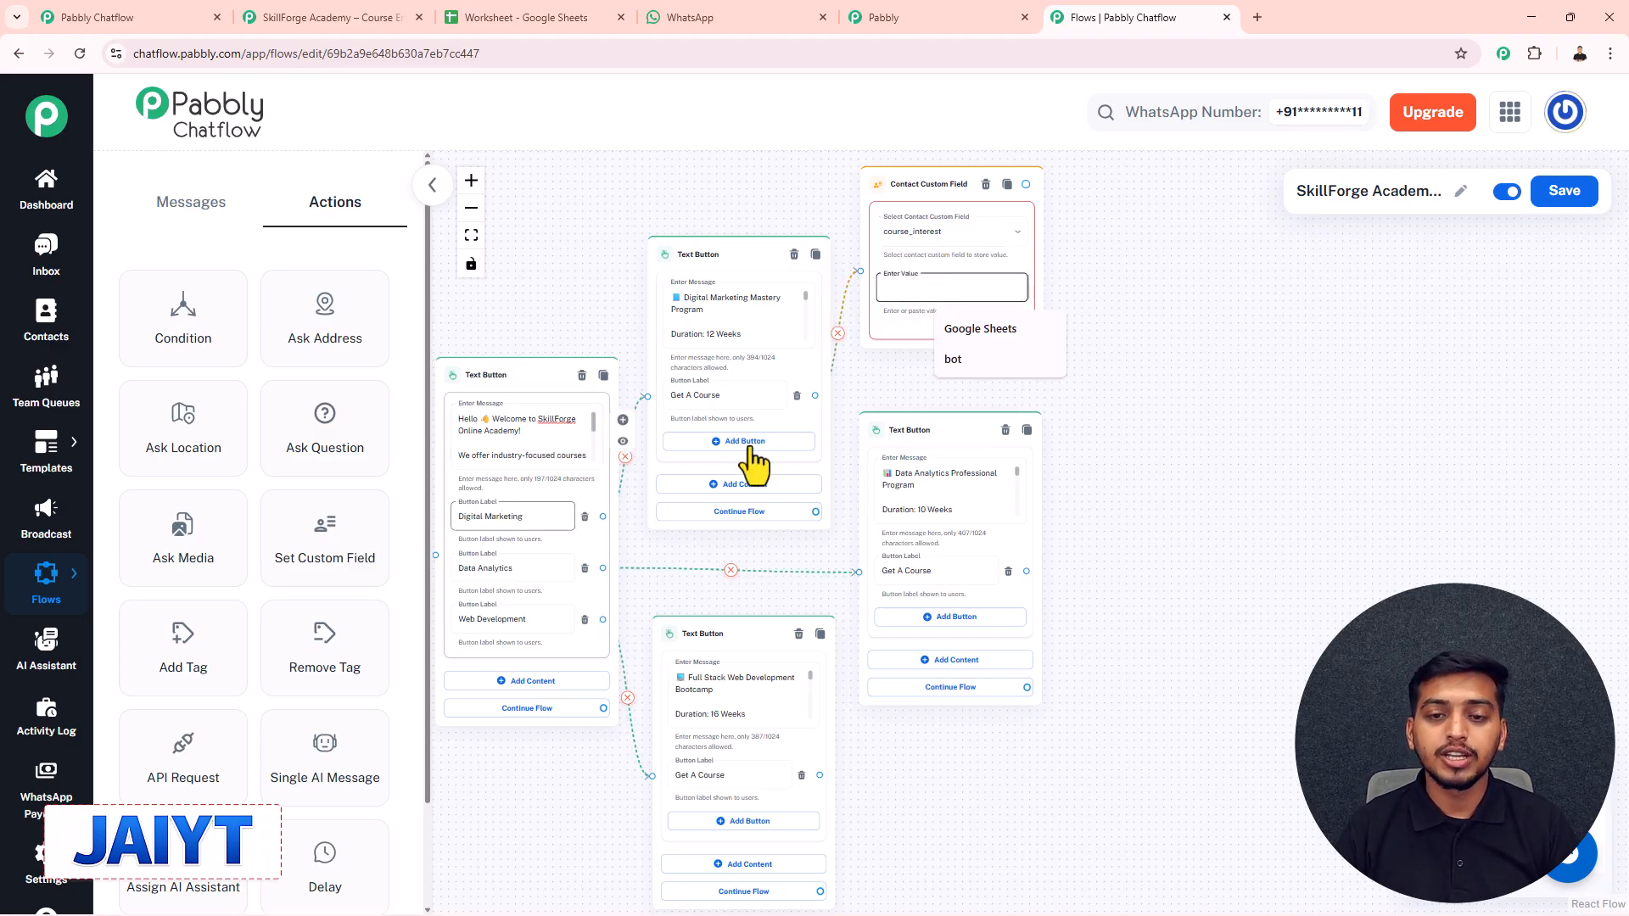
{"action": "type", "text": "Digital Marketing"}
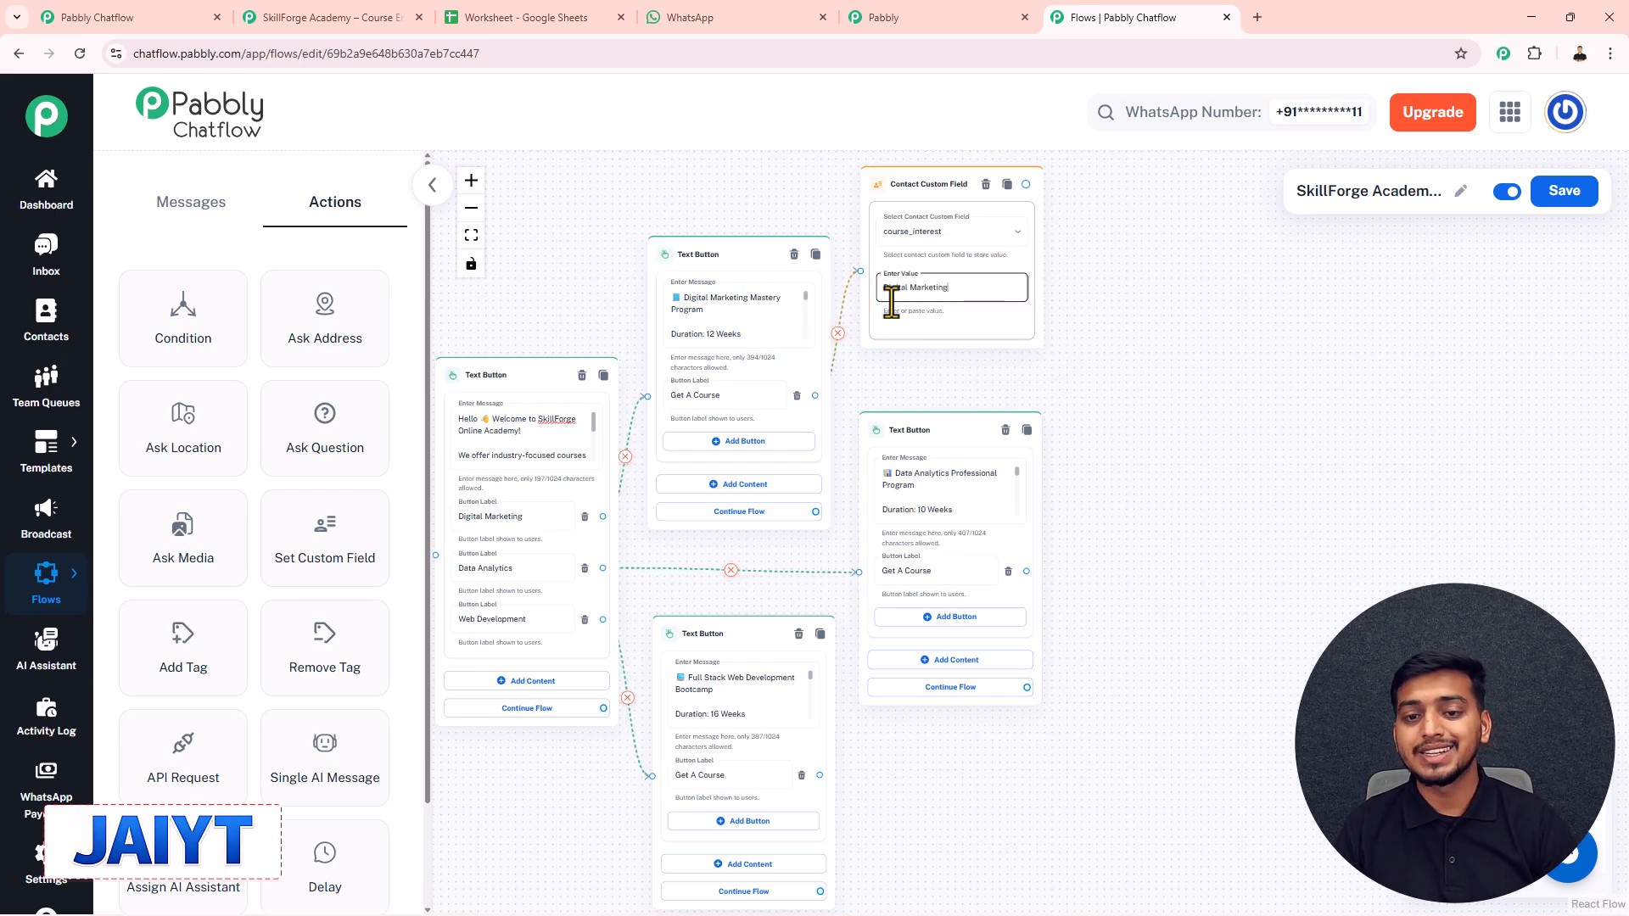
{"action": "scroll", "coordinate": [862, 207], "scroll_direction": "up", "scroll_amount": 3}
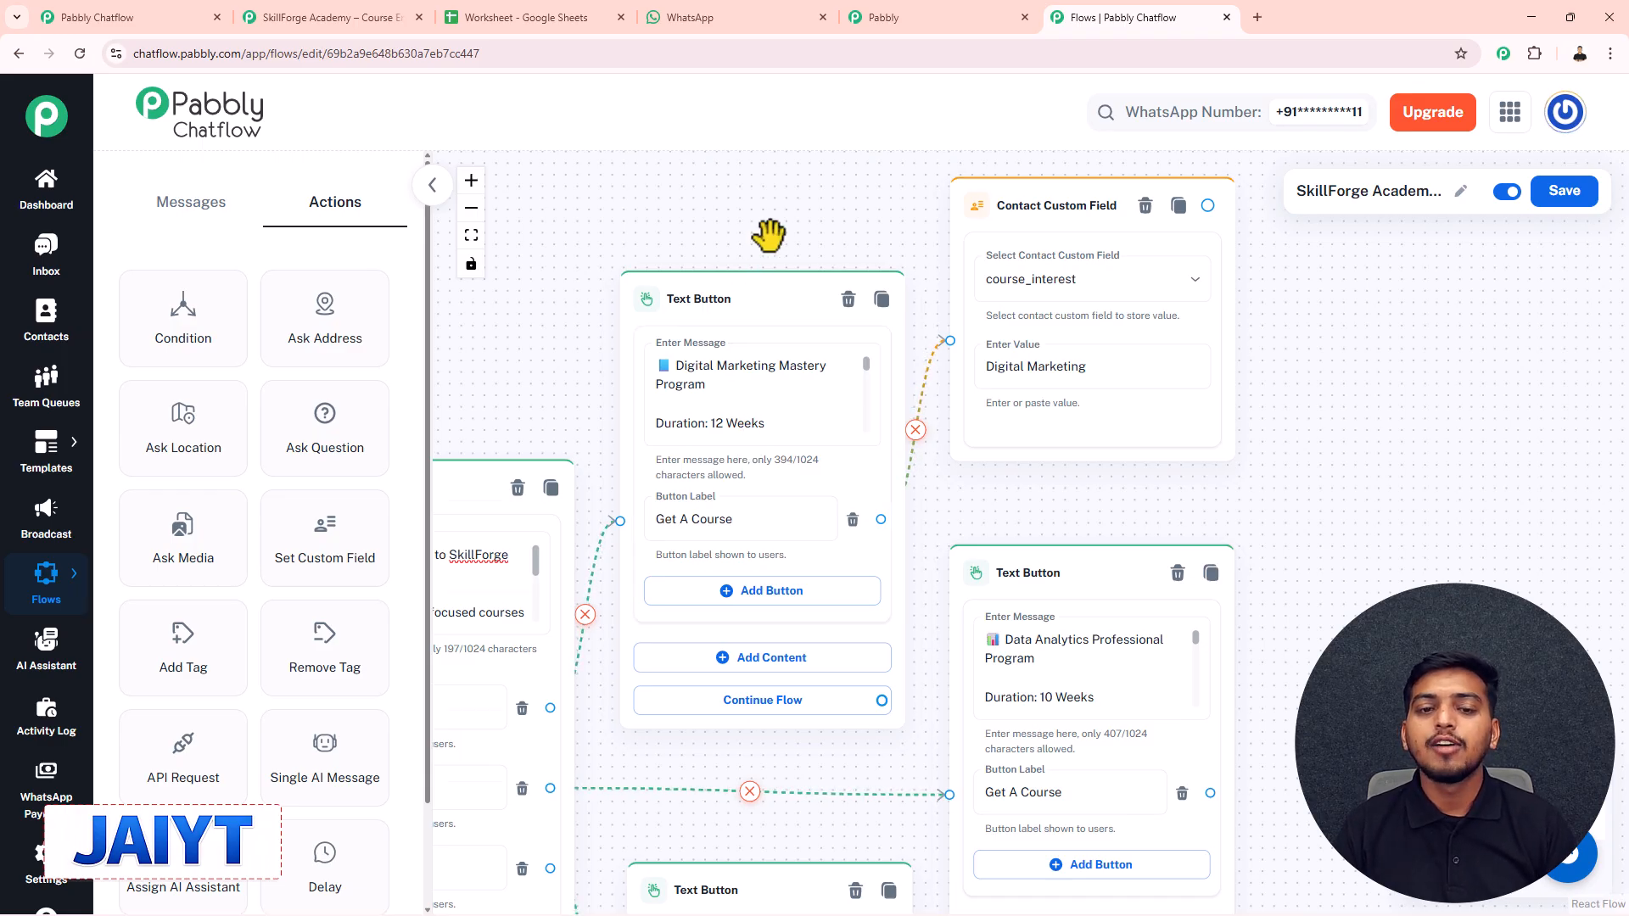
{"action": "scroll", "coordinate": [767, 237], "scroll_direction": "down", "scroll_amount": 2}
{"action": "left_click_drag", "start_coordinate": [552, 315], "coordinate": [610, 315]}
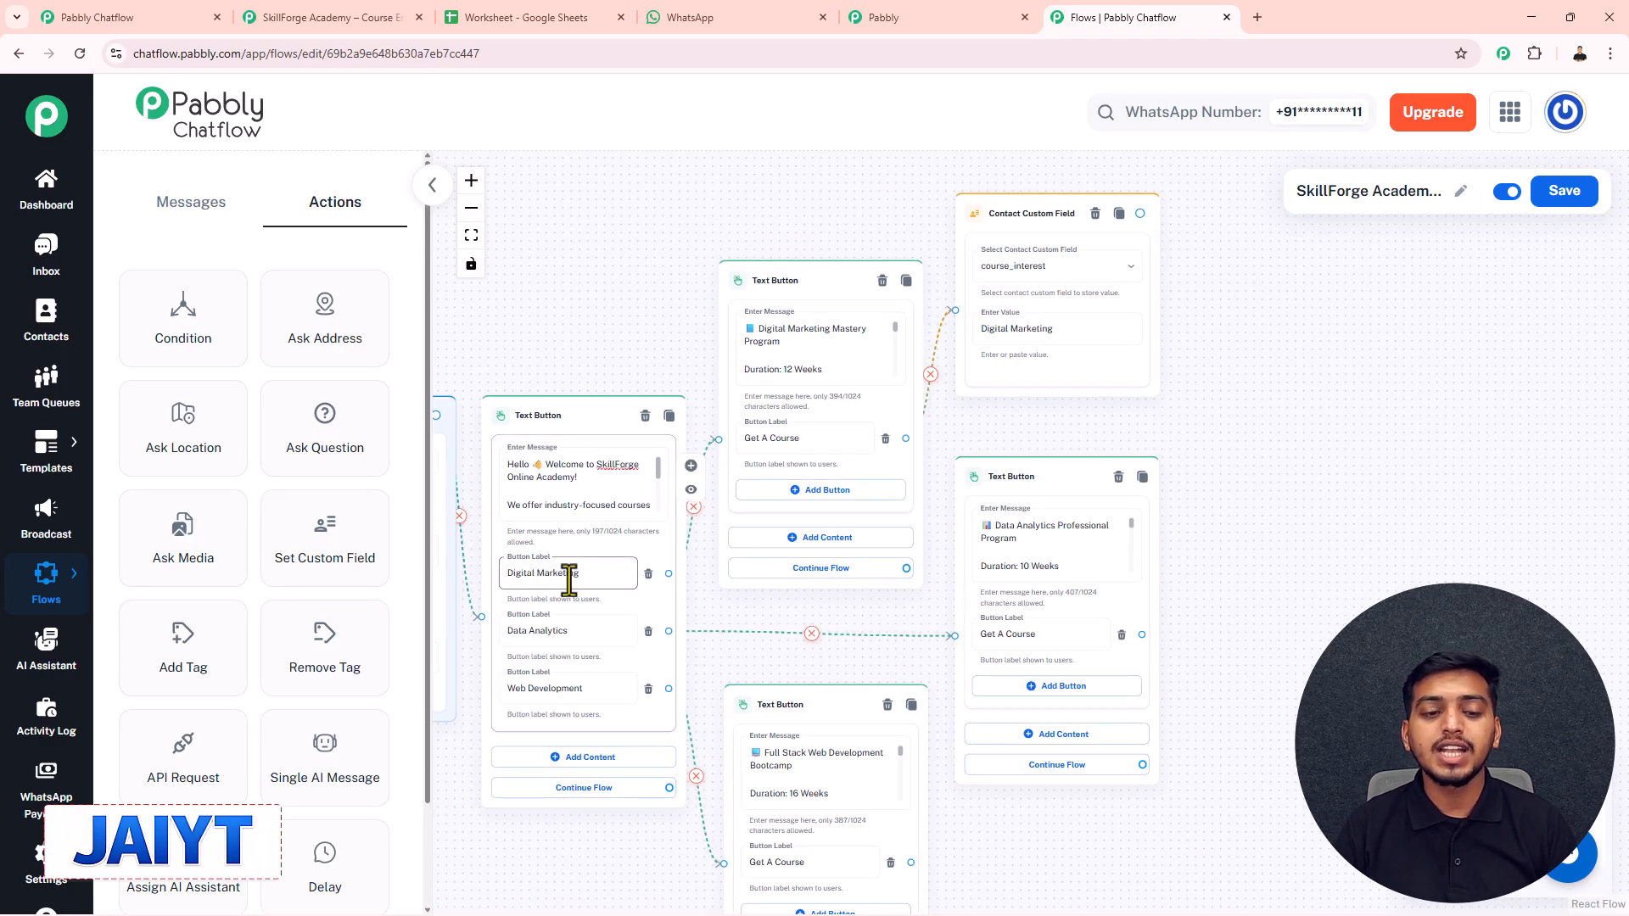
{"action": "scroll", "coordinate": [630, 316], "scroll_direction": "up", "scroll_amount": 2}
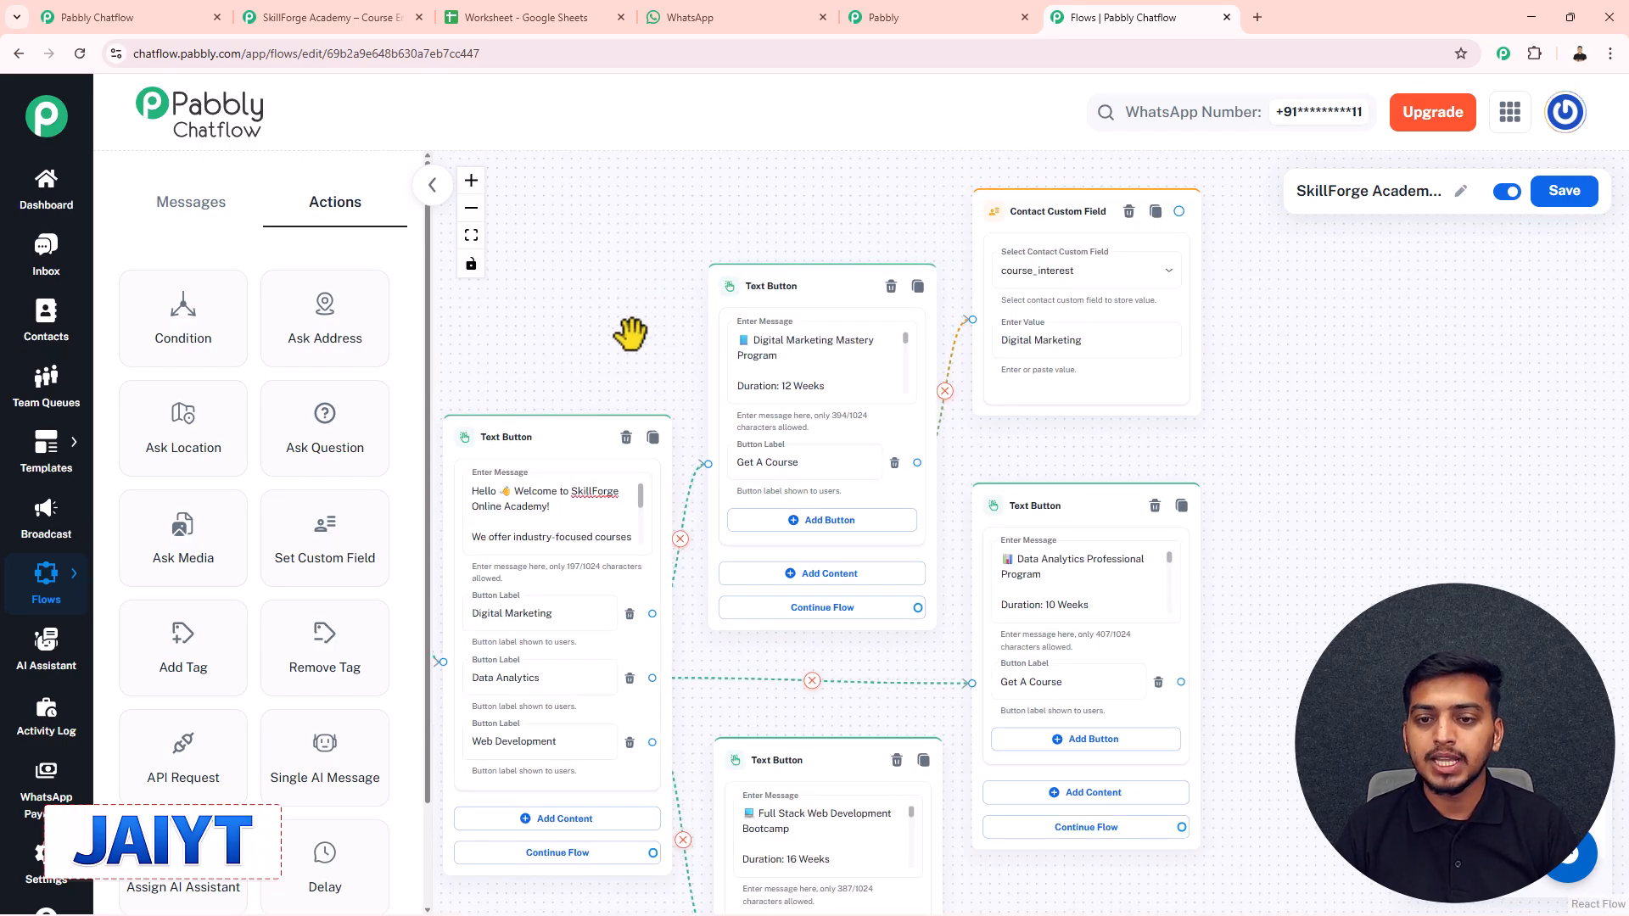
- Check the course_interest field nodes and save the flow
{"action": "scroll", "coordinate": [630, 332], "scroll_direction": "down", "scroll_amount": 2}
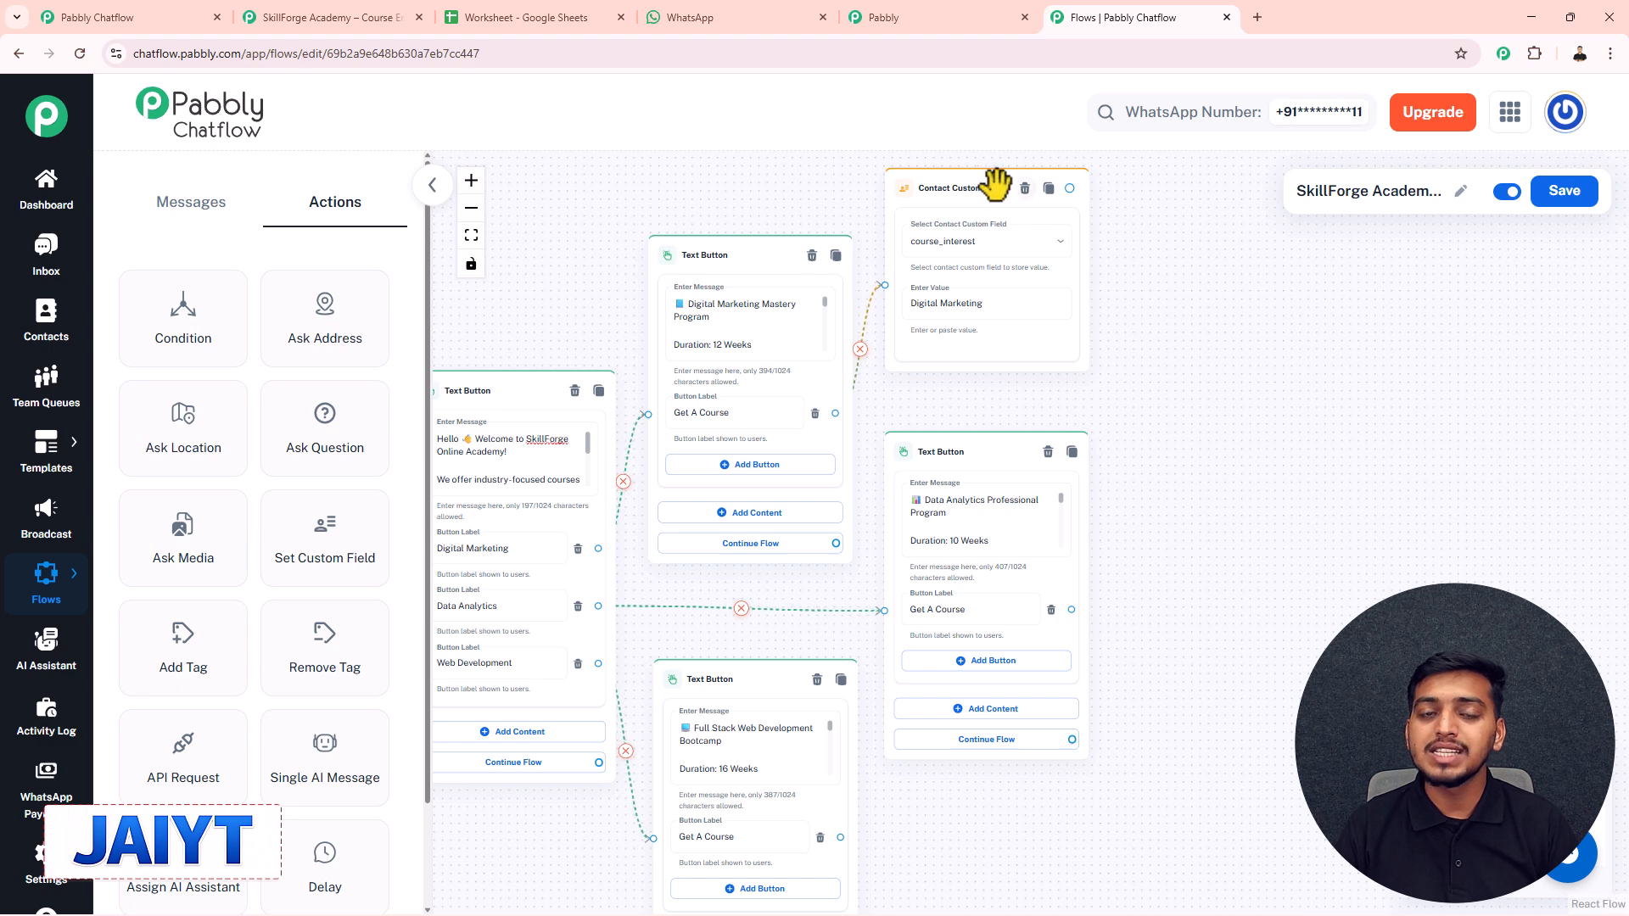
{"action": "left_click_drag", "start_coordinate": [1172, 365], "coordinate": [1240, 271]}
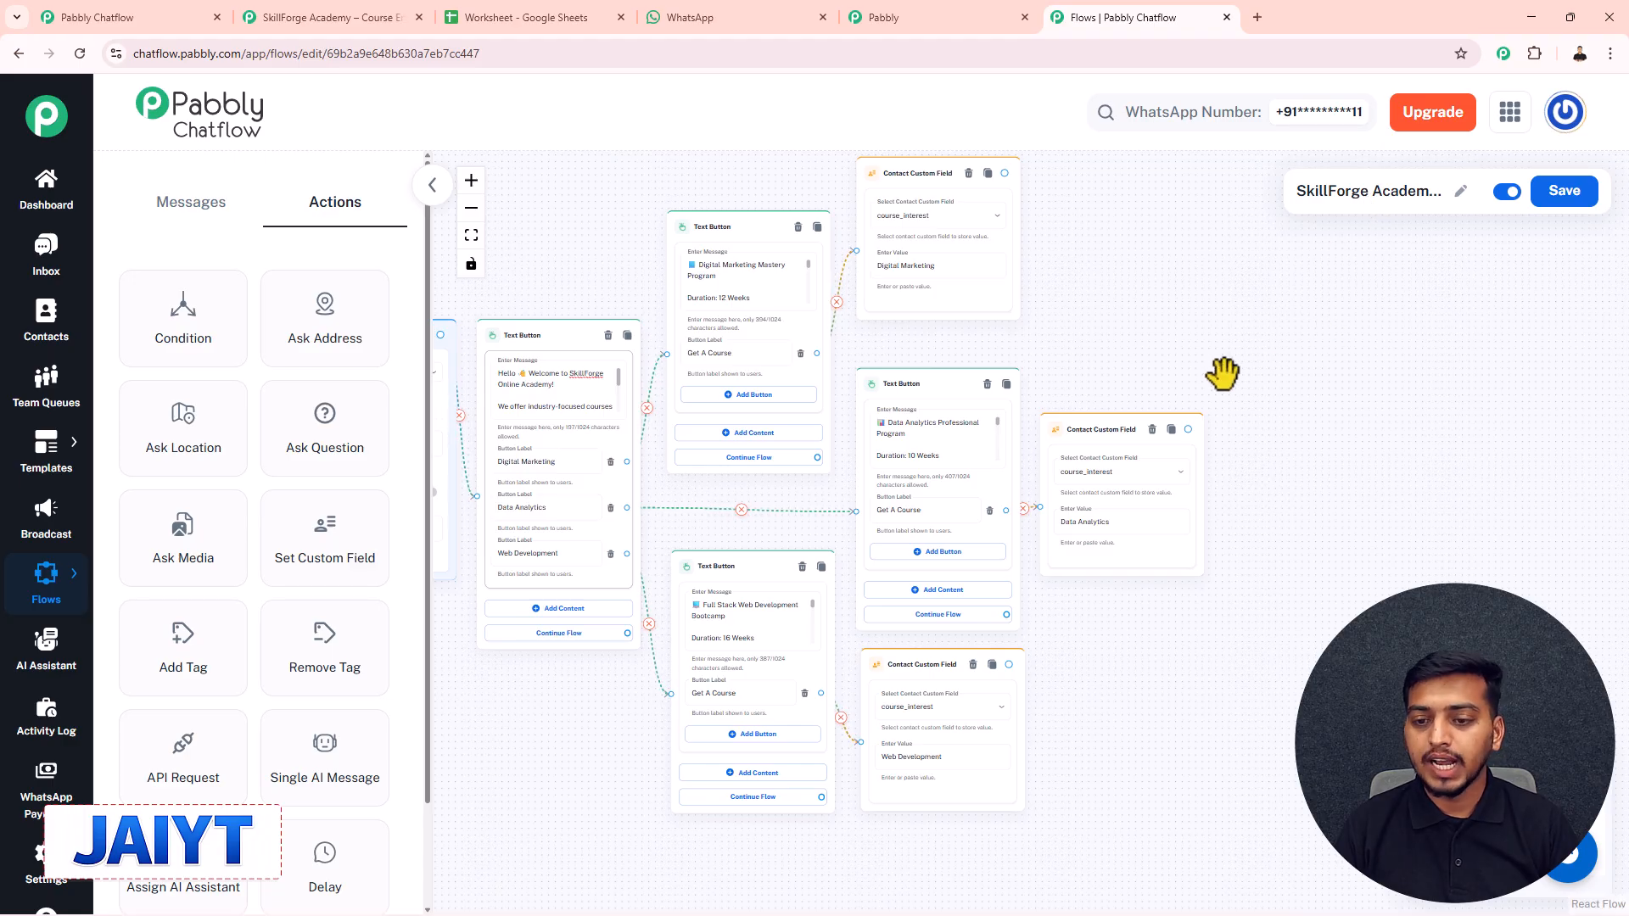
{"action": "scroll", "coordinate": [1229, 369], "scroll_direction": "up", "scroll_amount": 2}
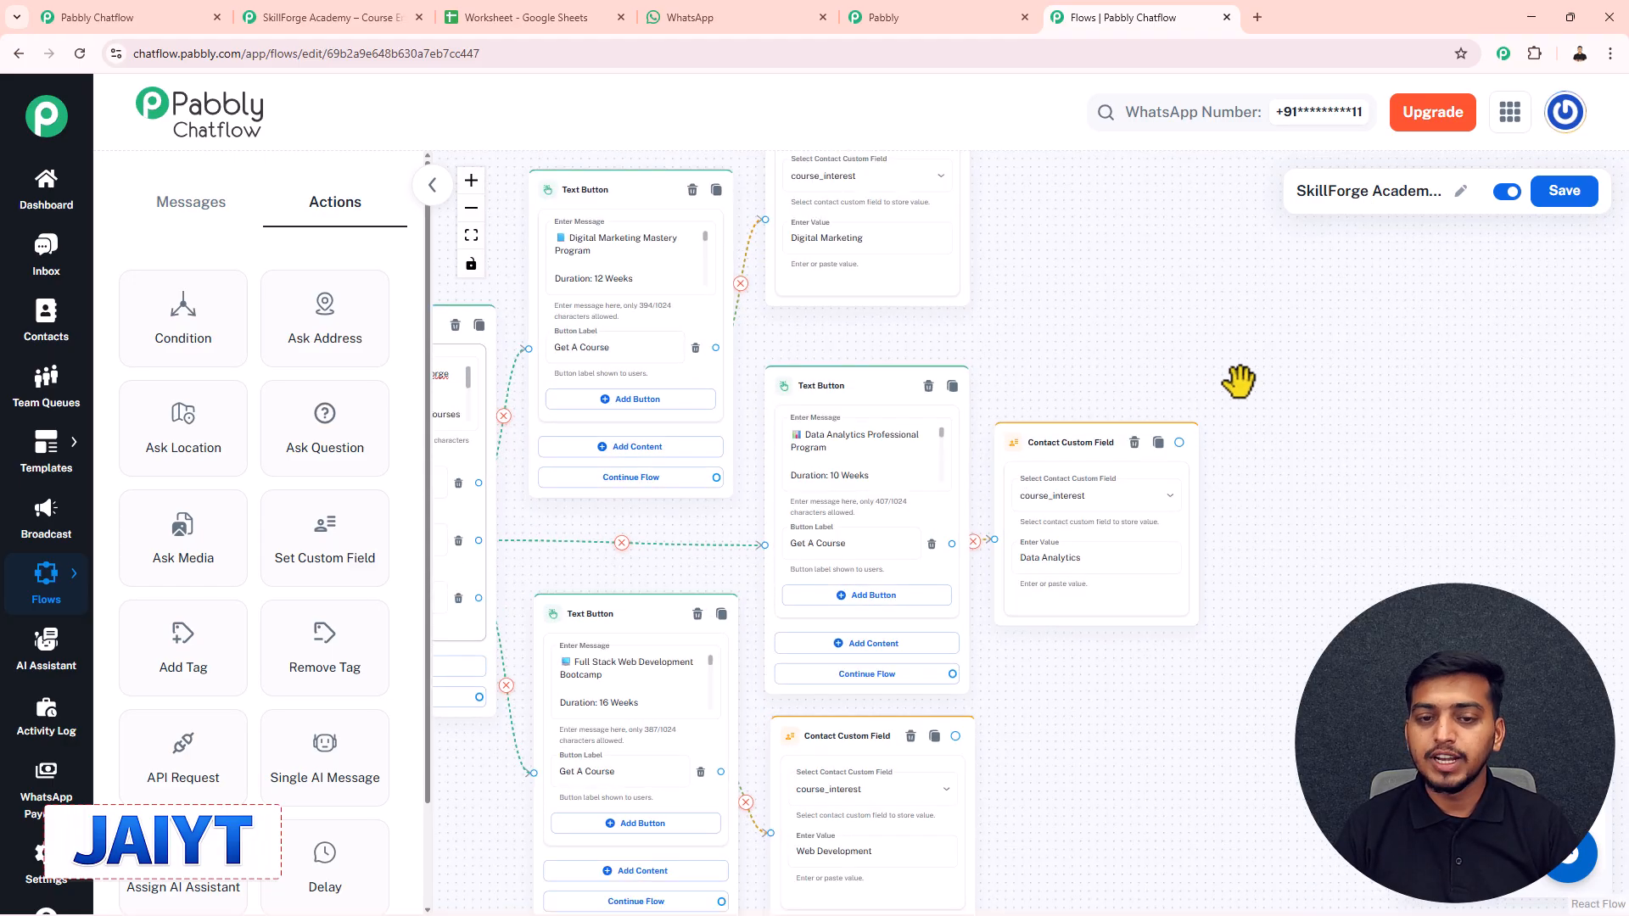
{"action": "left_click_drag", "start_coordinate": [1238, 381], "coordinate": [1129, 358]}
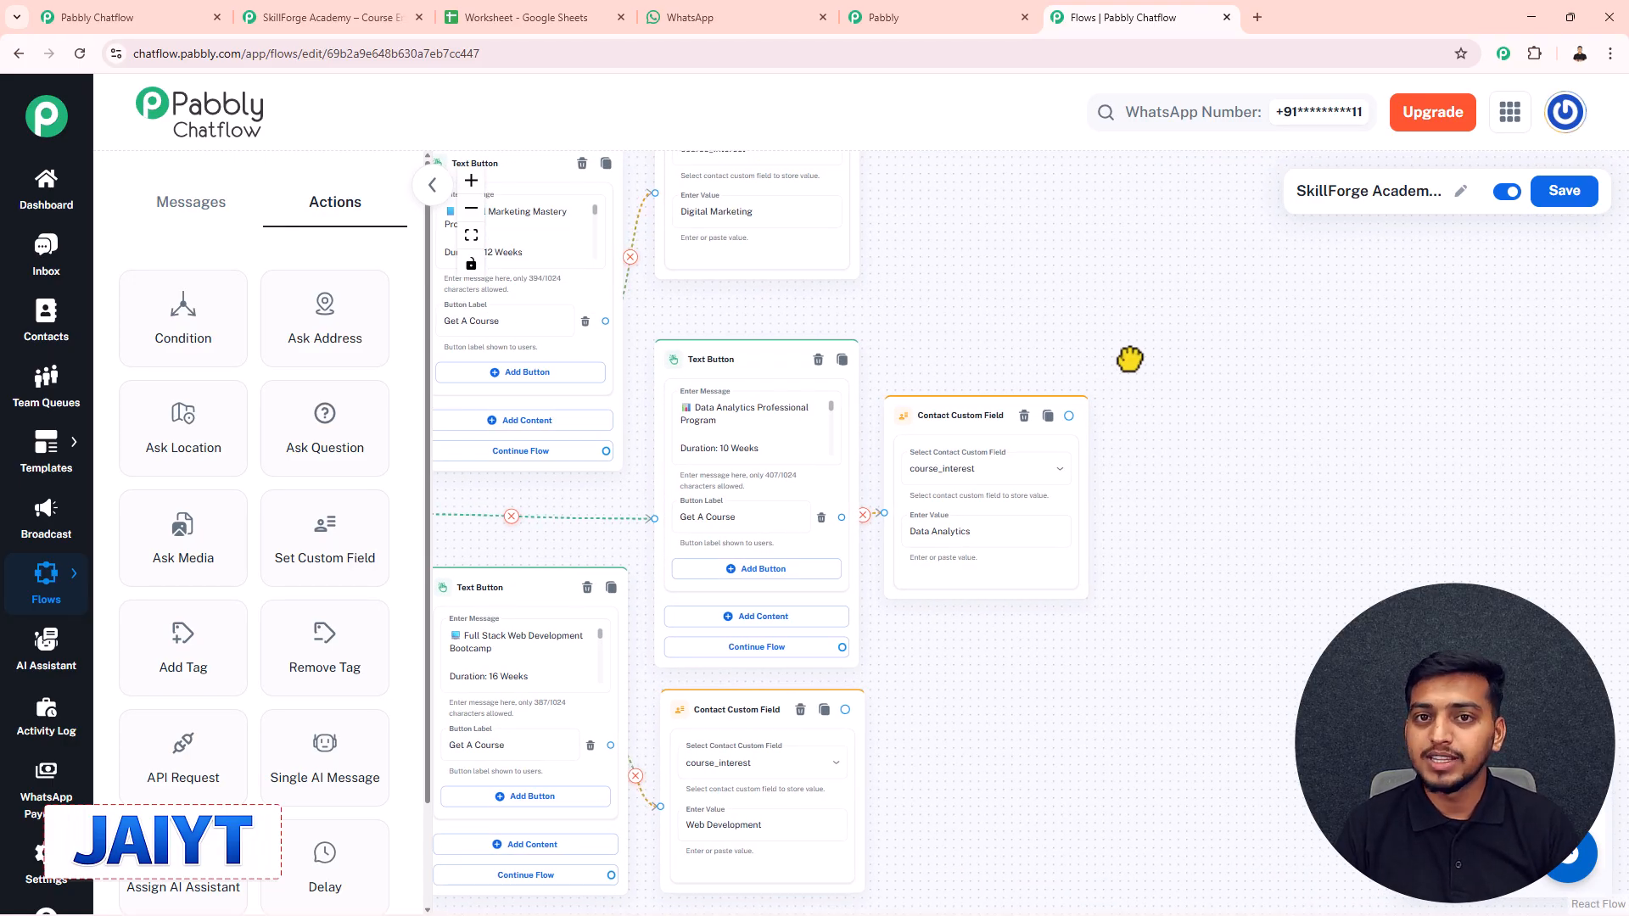
{"action": "scroll", "coordinate": [1168, 371], "scroll_direction": "down", "scroll_amount": 1}
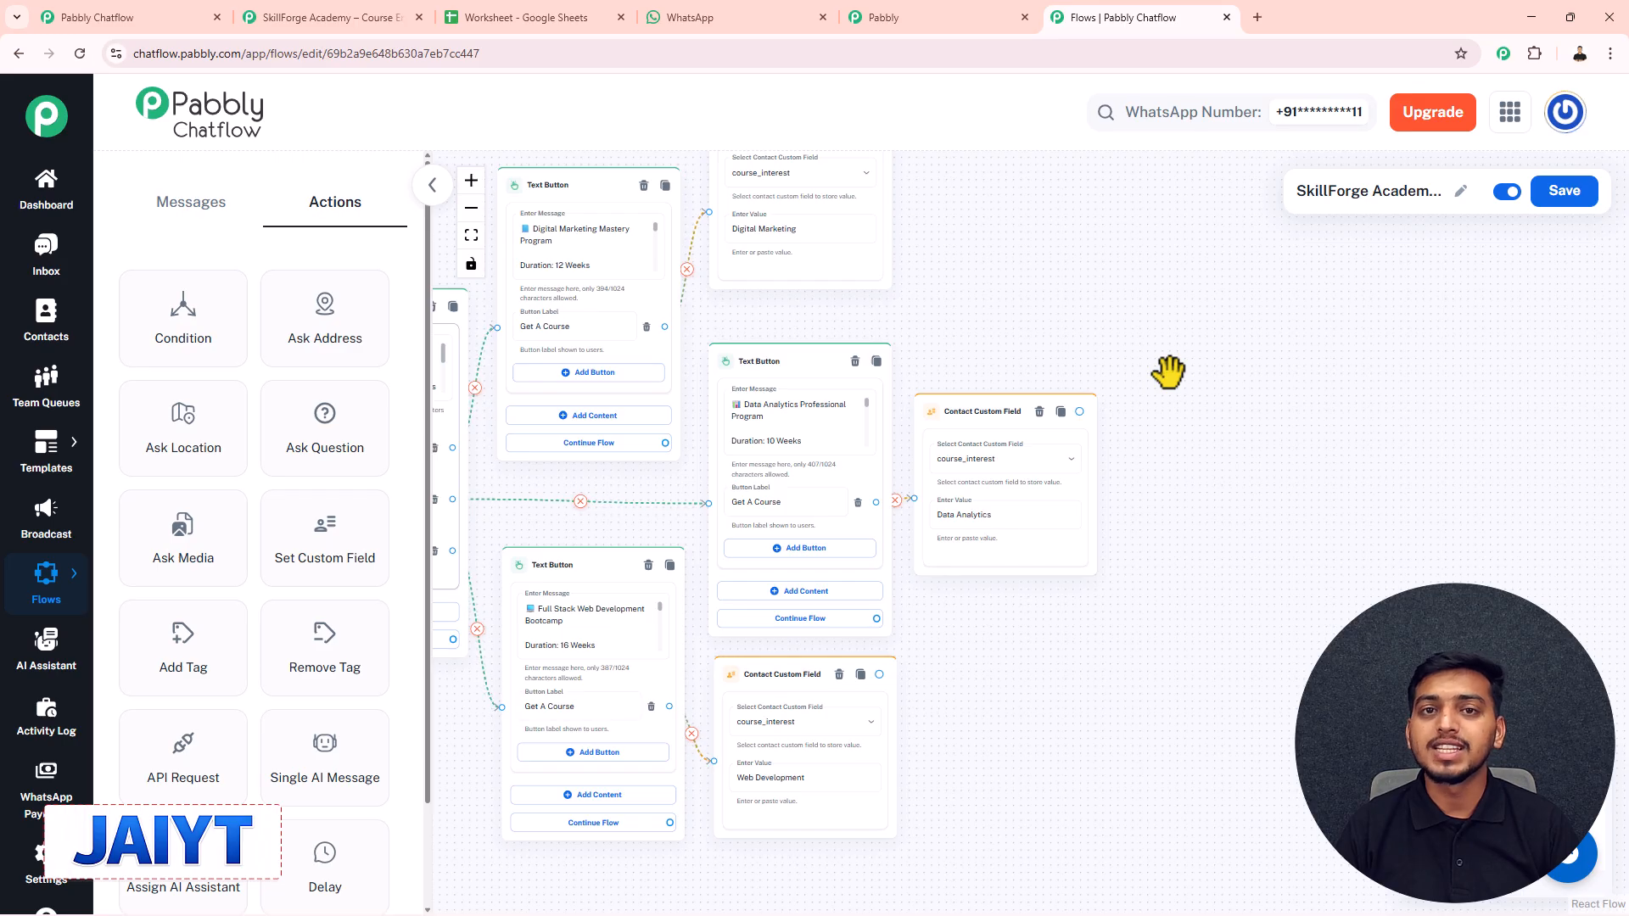
{"action": "left_click", "coordinate": [1563, 191]}
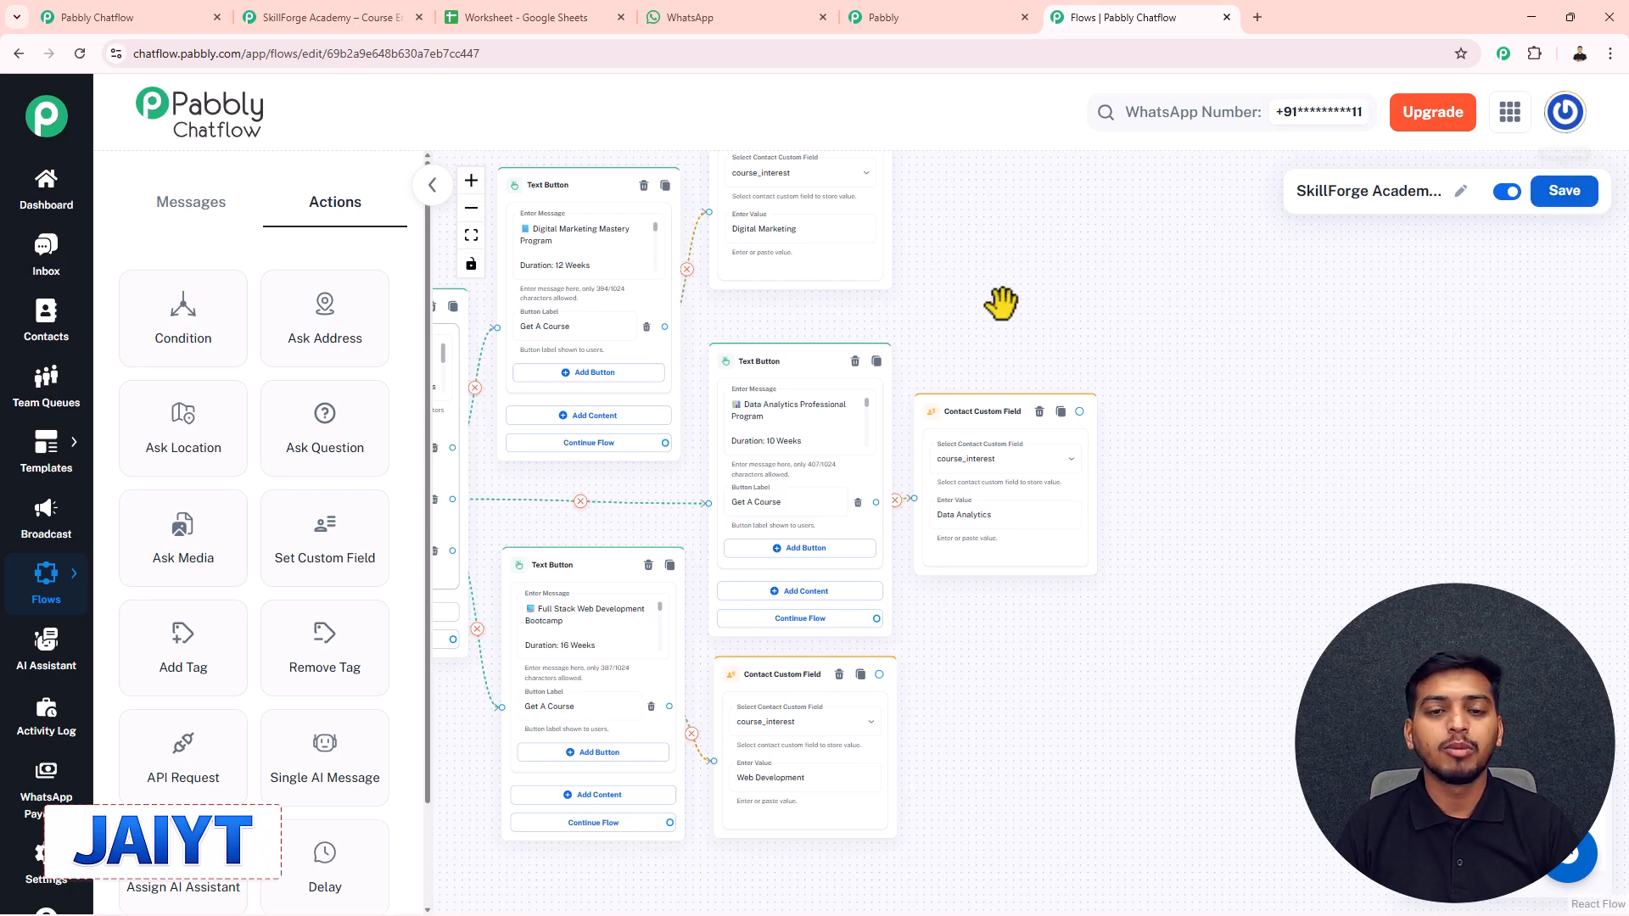
{"action": "left_click_drag", "start_coordinate": [1001, 303], "coordinate": [1101, 329]}
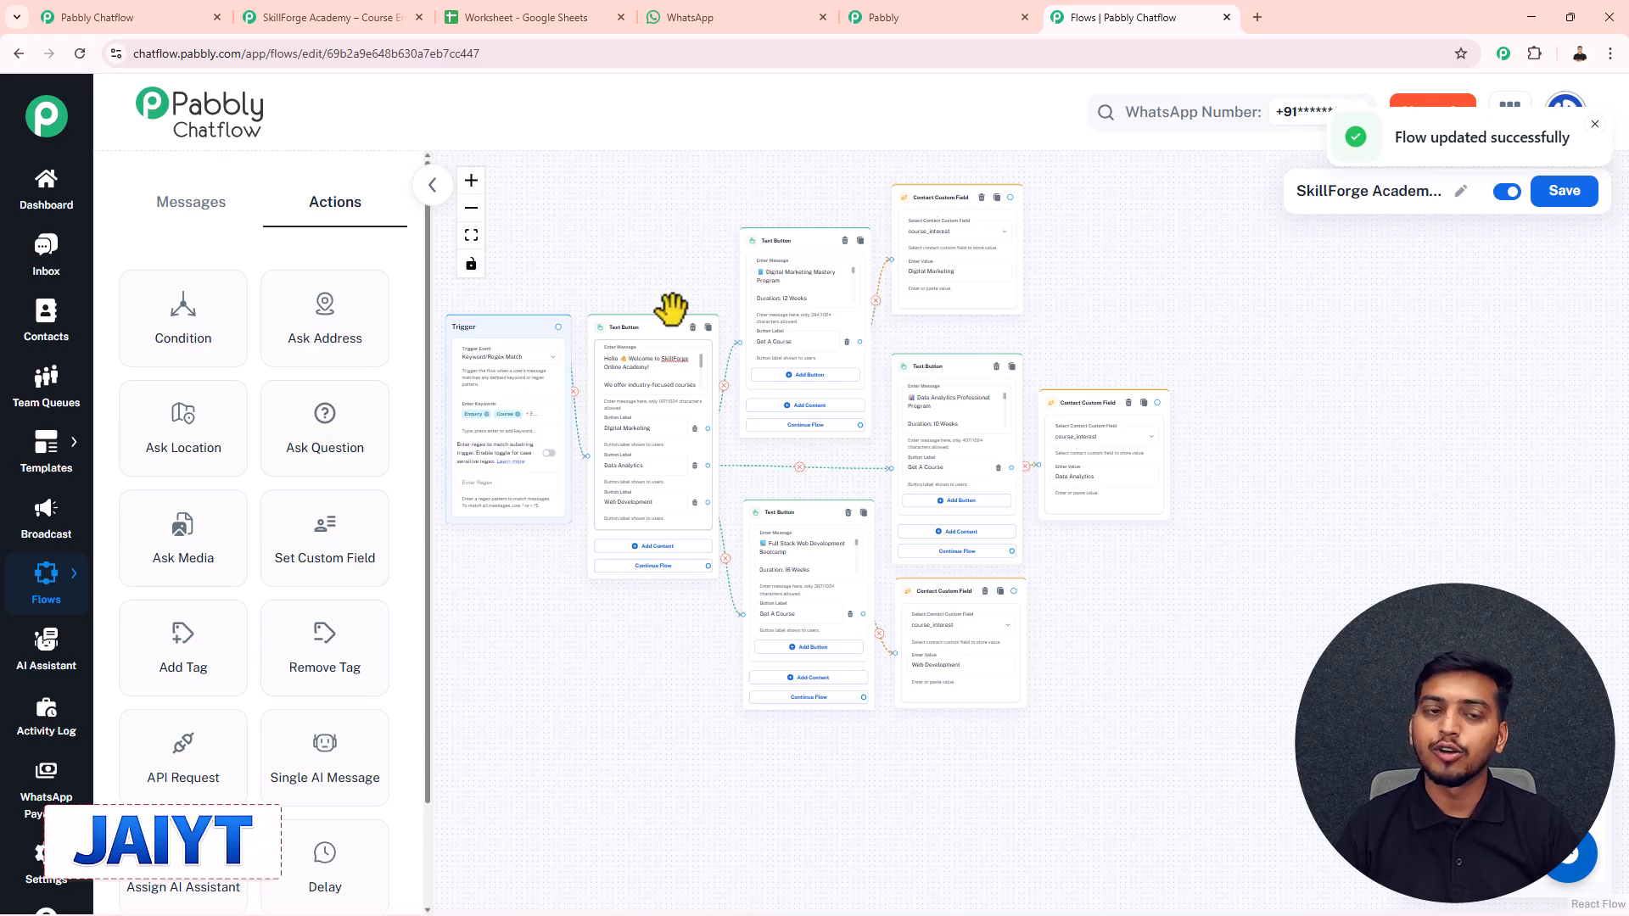
- Browse the Contact Custom Fields list and add an empty field row
{"action": "mouse_move", "coordinate": [46, 882]}
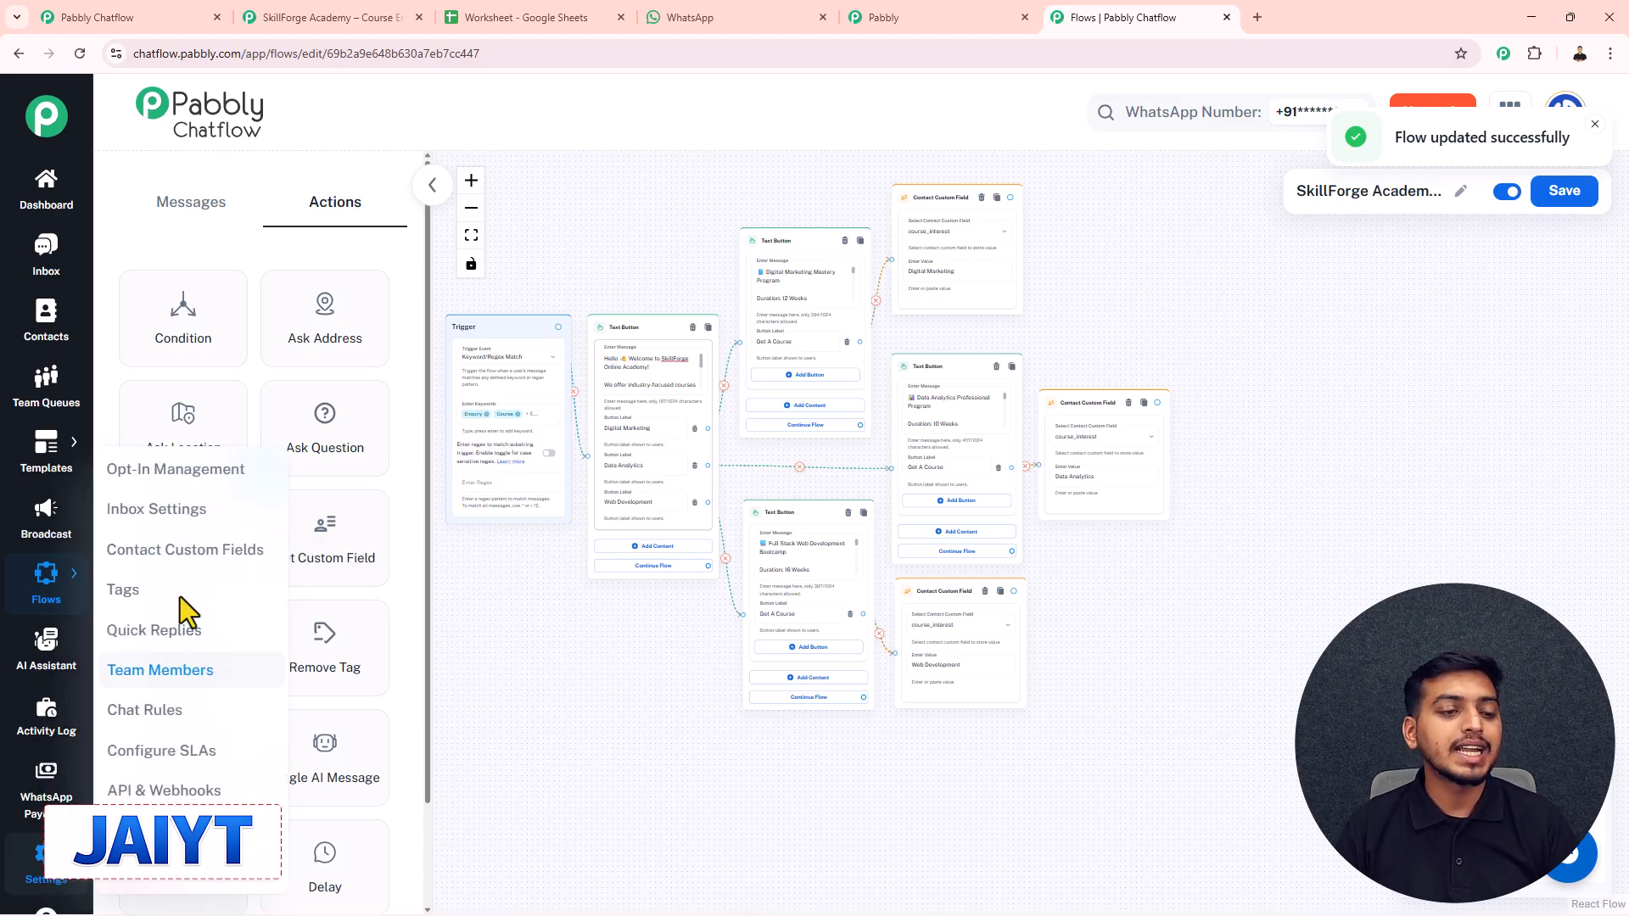
{"action": "left_click", "coordinate": [131, 551]}
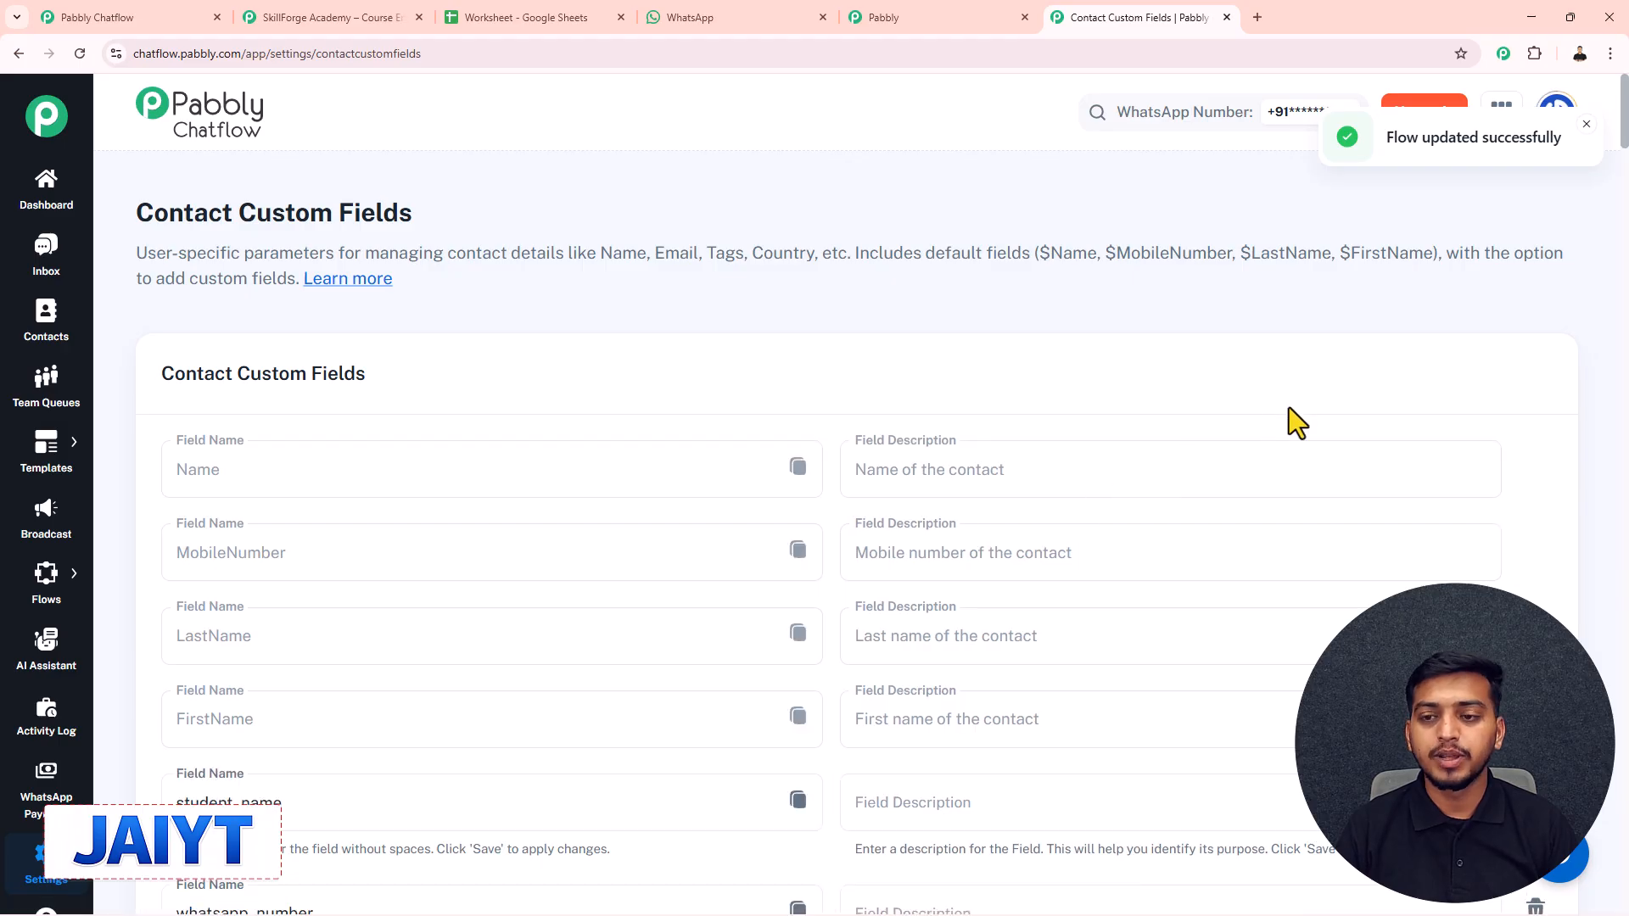
{"action": "scroll", "coordinate": [1289, 409], "scroll_direction": "down", "scroll_amount": 4}
{"action": "left_click_drag", "start_coordinate": [1622, 170], "coordinate": [1624, 906]}
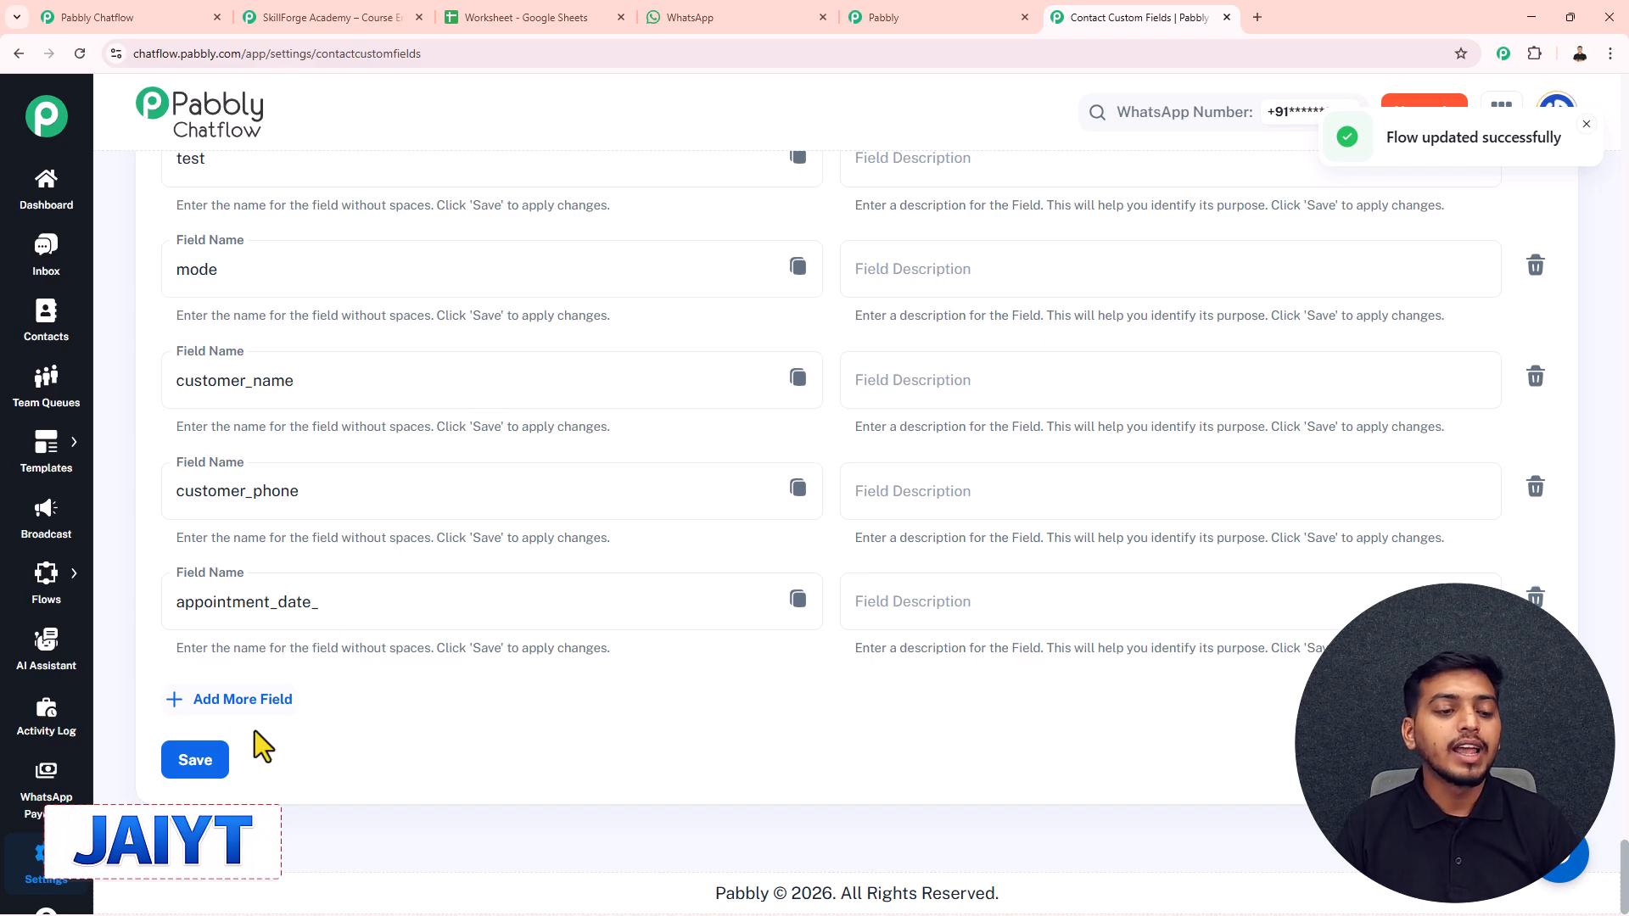
{"action": "left_click", "coordinate": [242, 699]}
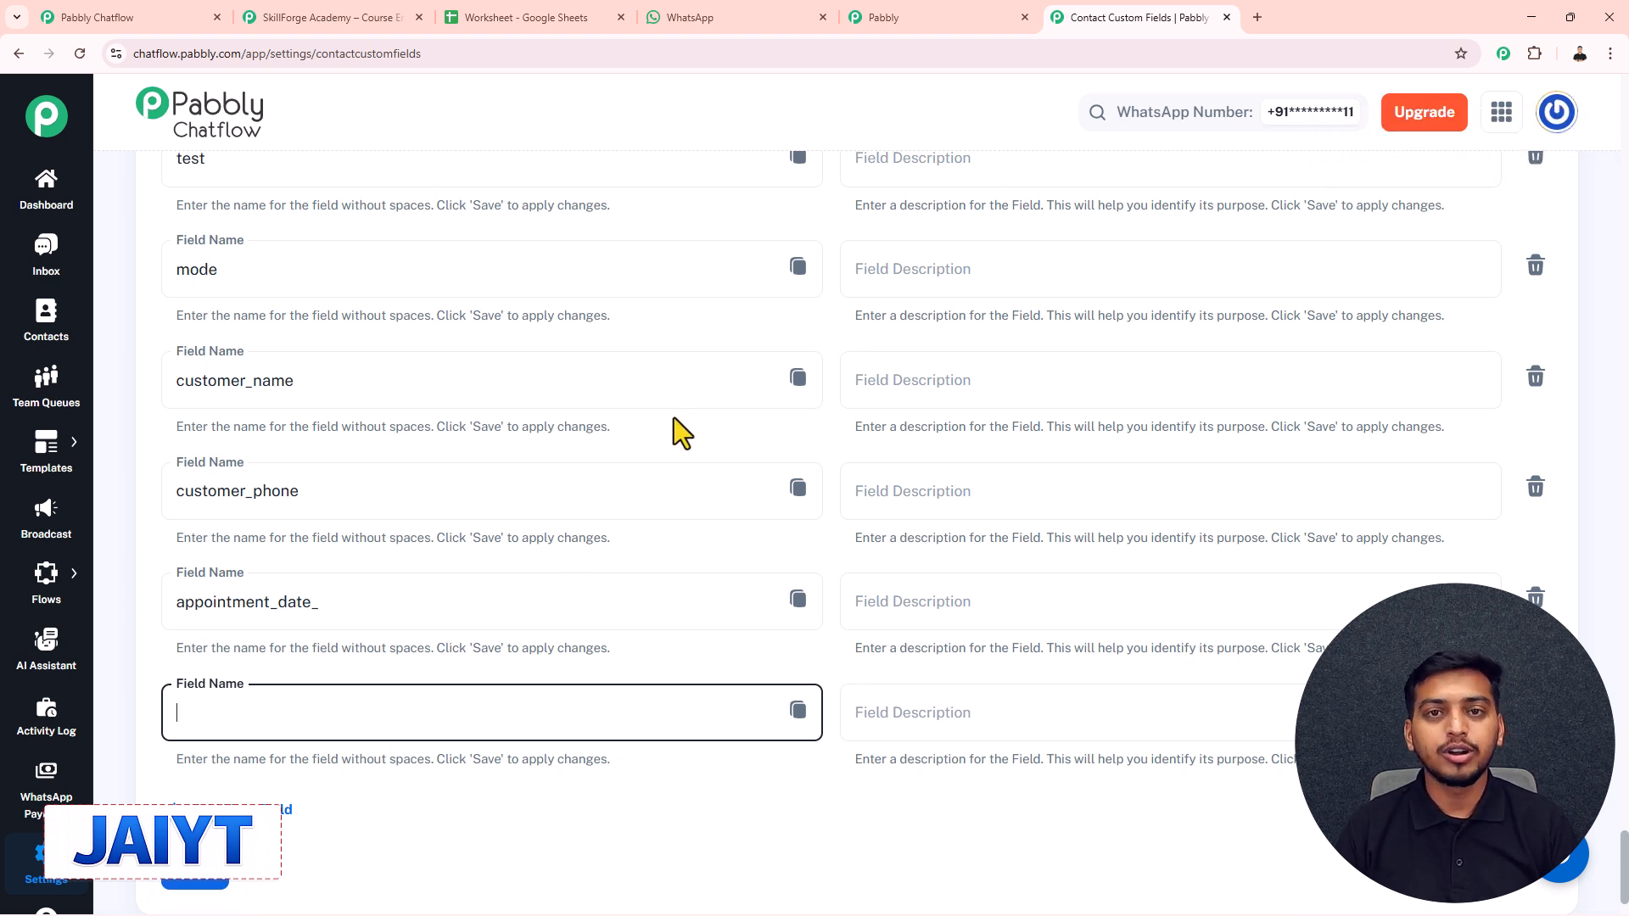
- Return to the Flows list page
{"action": "left_click", "coordinate": [46, 577]}
{"action": "left_click", "coordinate": [148, 570]}
{"action": "scroll", "coordinate": [577, 509], "scroll_direction": "down", "scroll_amount": 3}
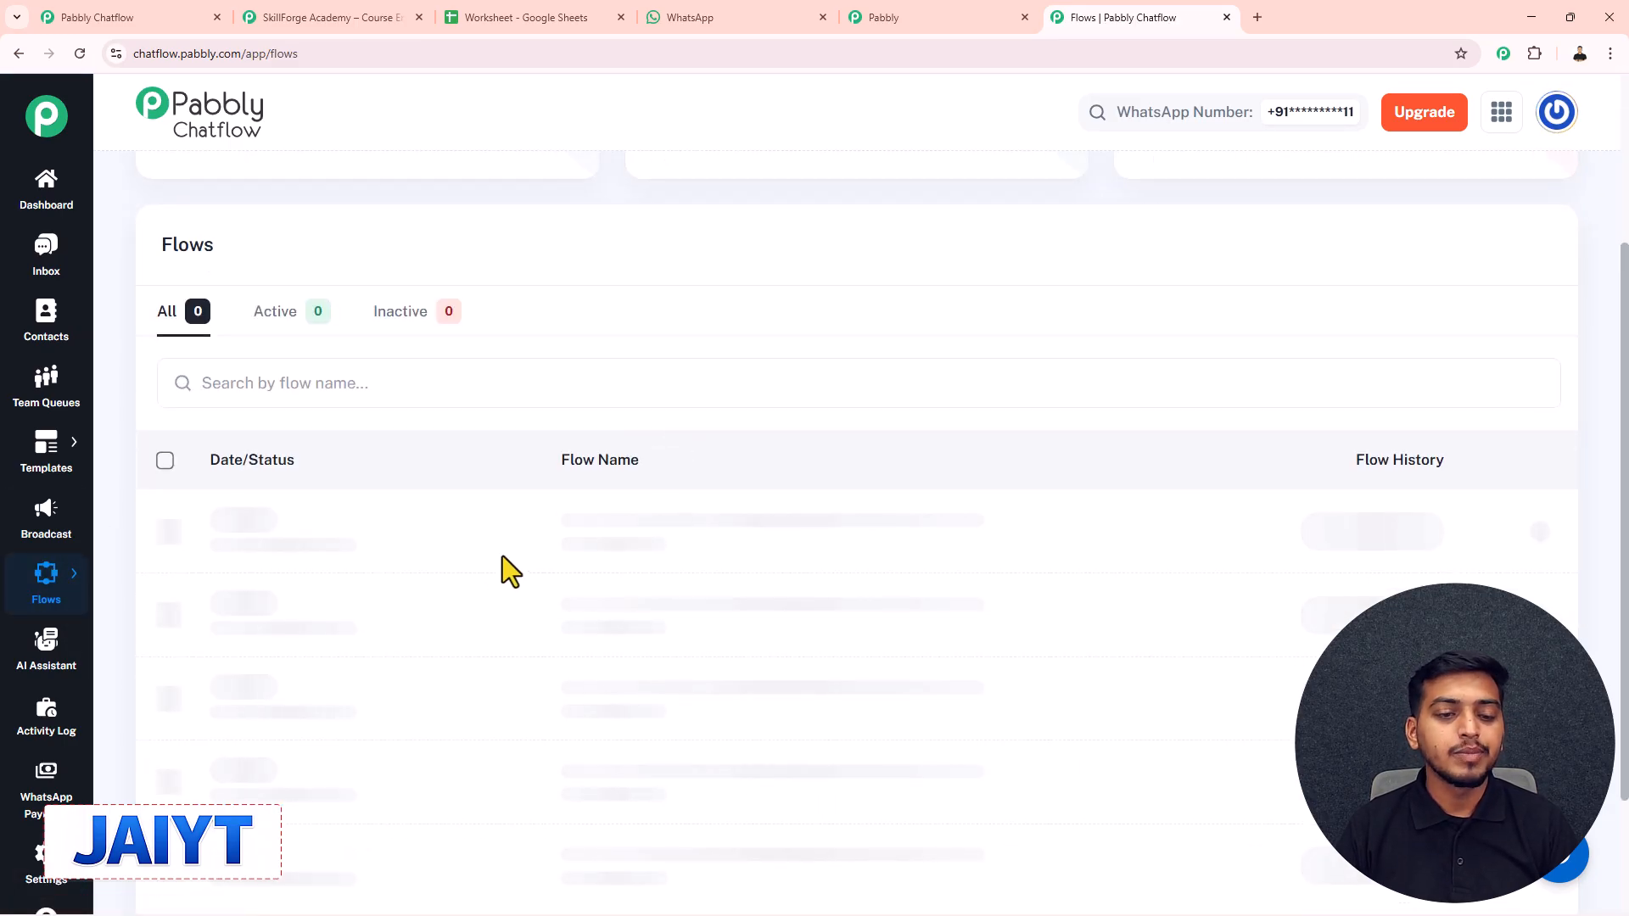
- Reopen the course flow and place an Ask Question step on the canvas
{"action": "left_click", "coordinate": [645, 522]}
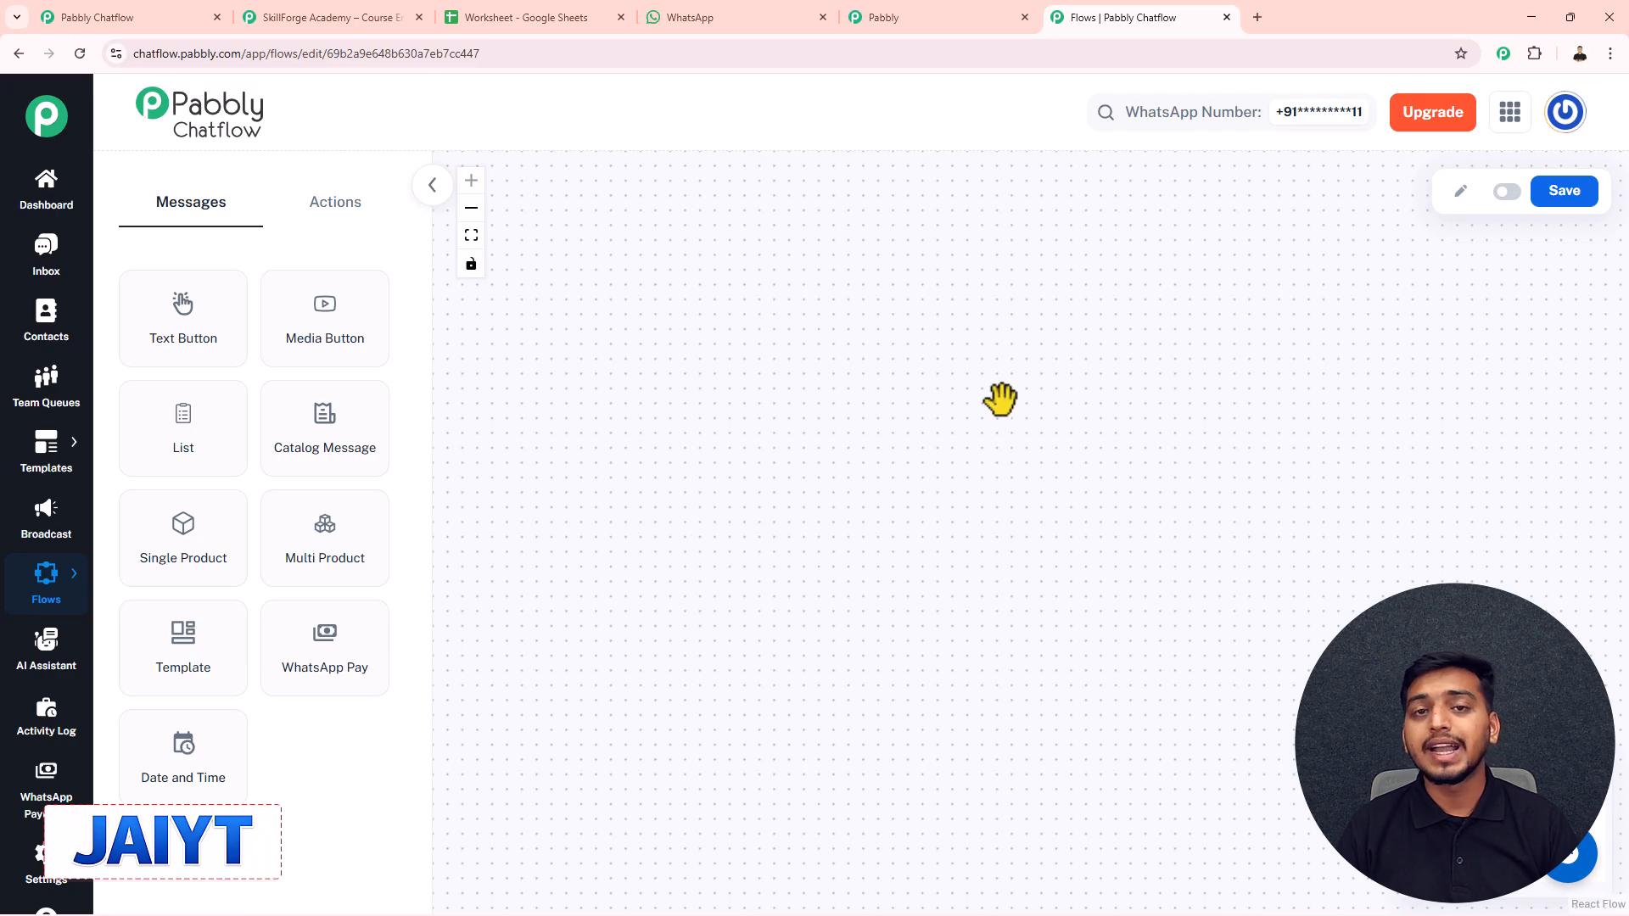
{"action": "left_click_drag", "start_coordinate": [1250, 374], "coordinate": [942, 367]}
{"action": "scroll", "coordinate": [825, 357], "scroll_direction": "up", "scroll_amount": 3}
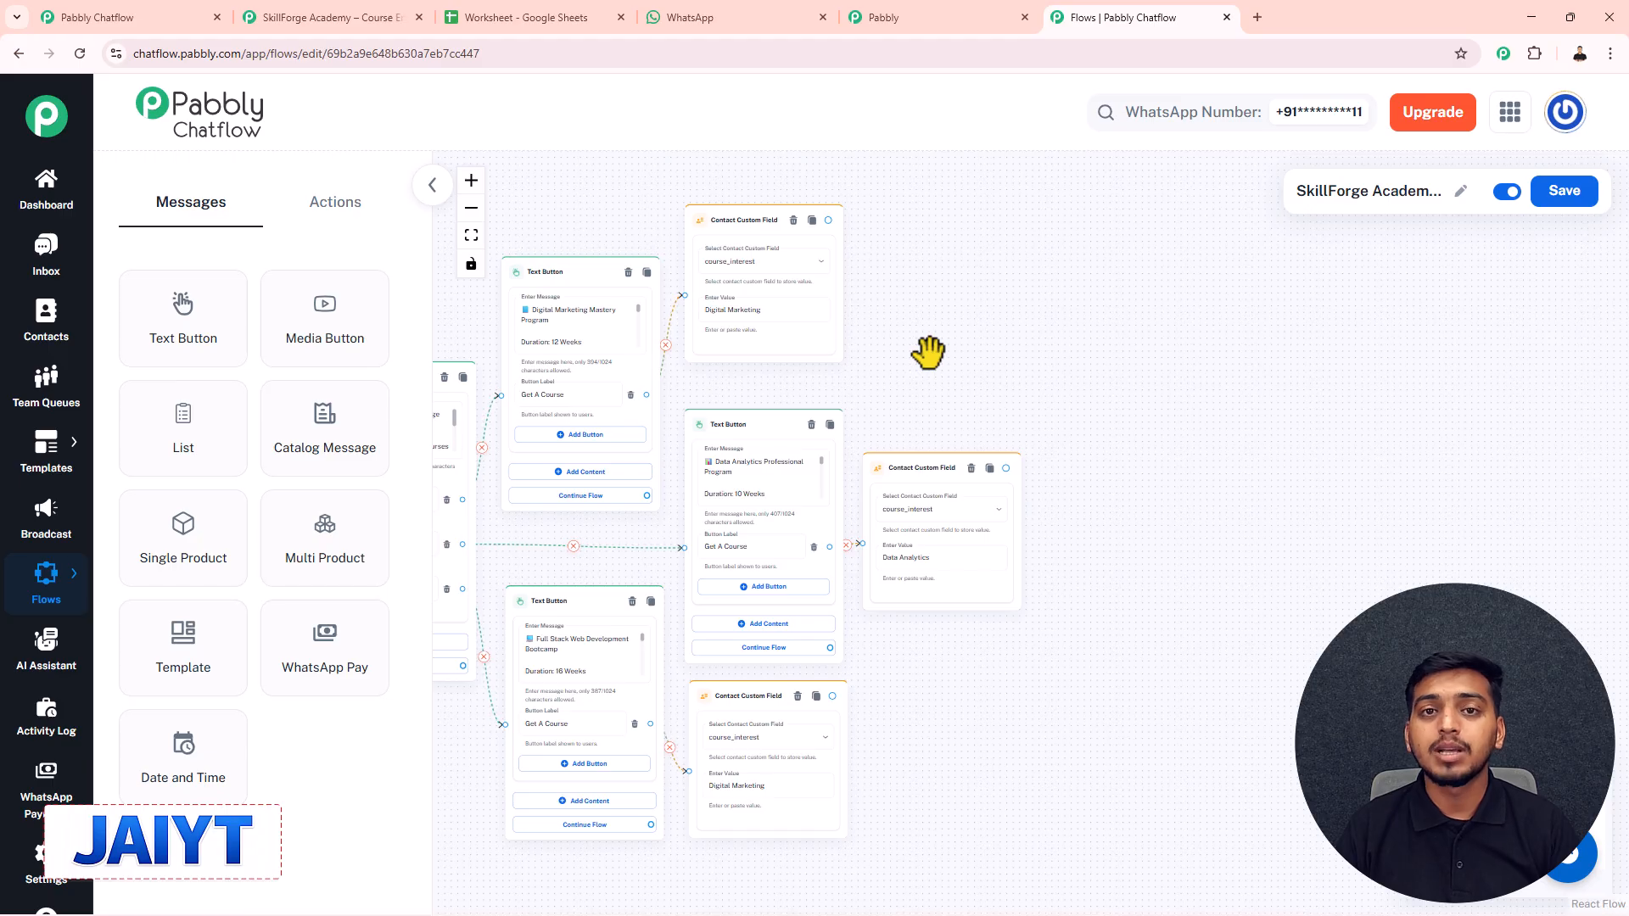
{"action": "left_click", "coordinate": [346, 208]}
{"action": "left_click_drag", "start_coordinate": [319, 440], "coordinate": [1136, 406]}
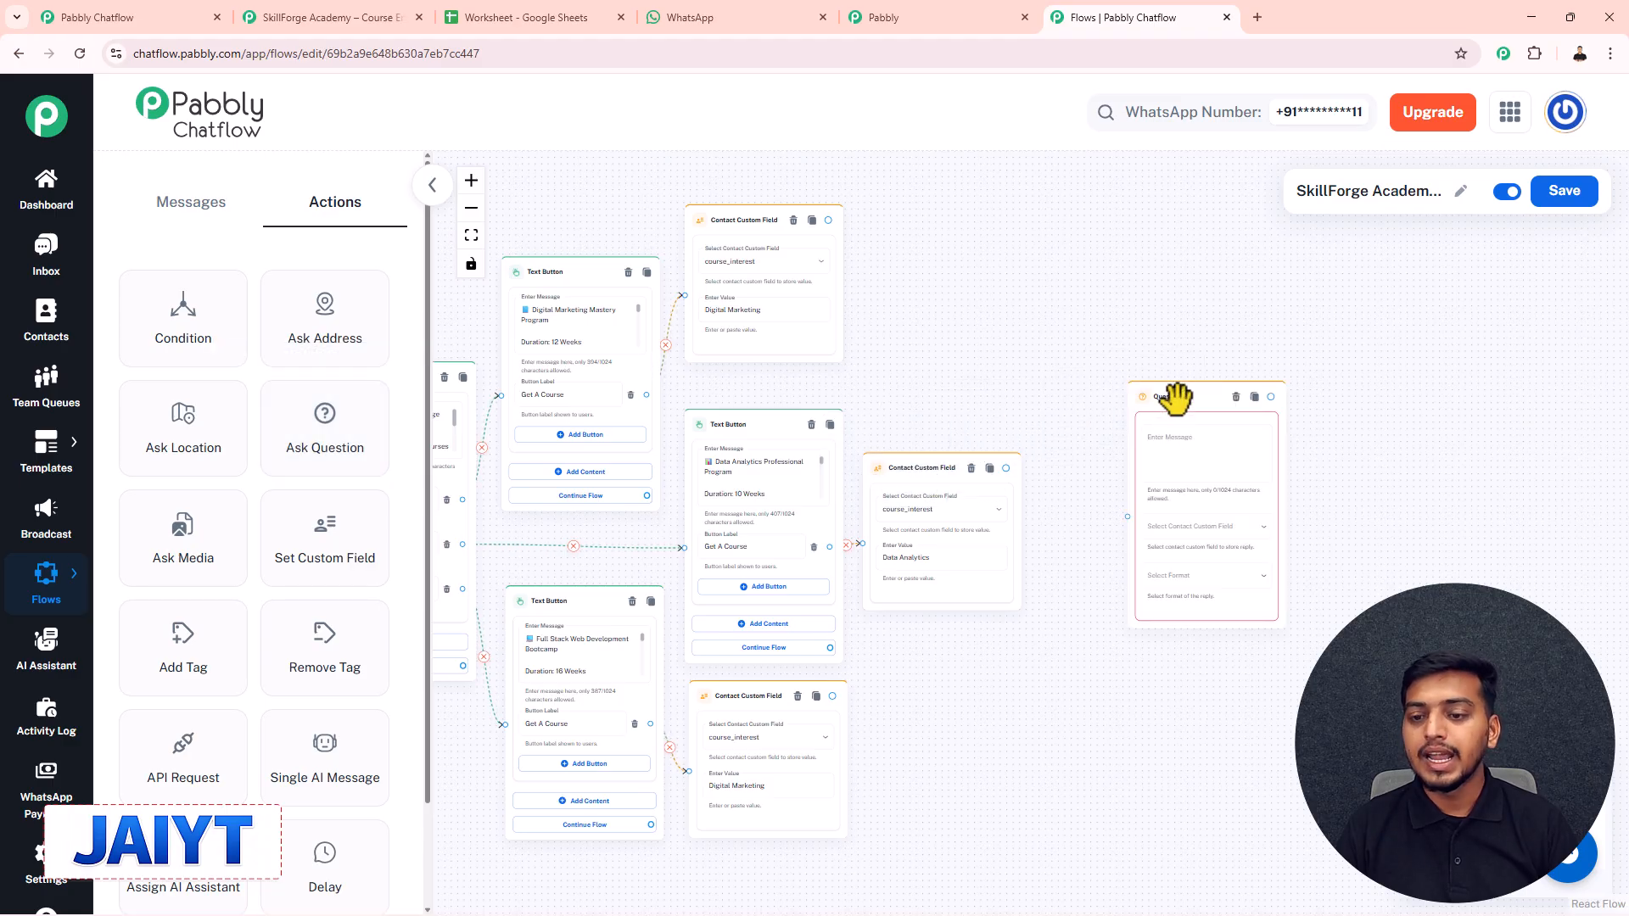
{"action": "scroll", "coordinate": [1102, 440], "scroll_direction": "up", "scroll_amount": 3}
{"action": "scroll", "coordinate": [994, 412], "scroll_direction": "down", "scroll_amount": 2}
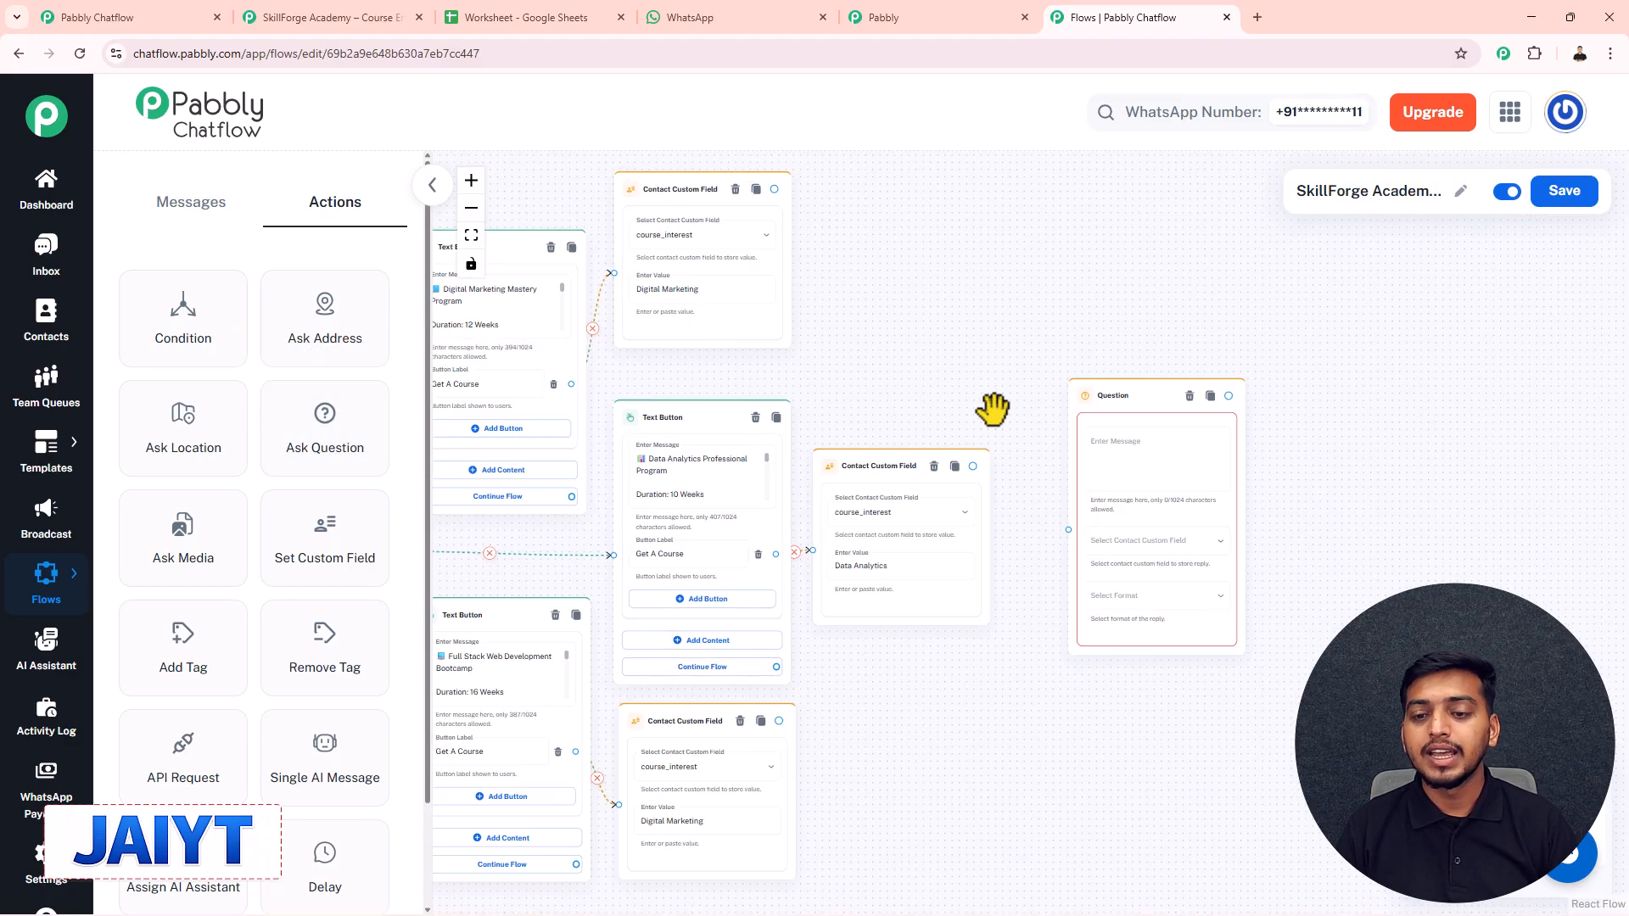
{"action": "left_click_drag", "start_coordinate": [993, 414], "coordinate": [921, 412]}
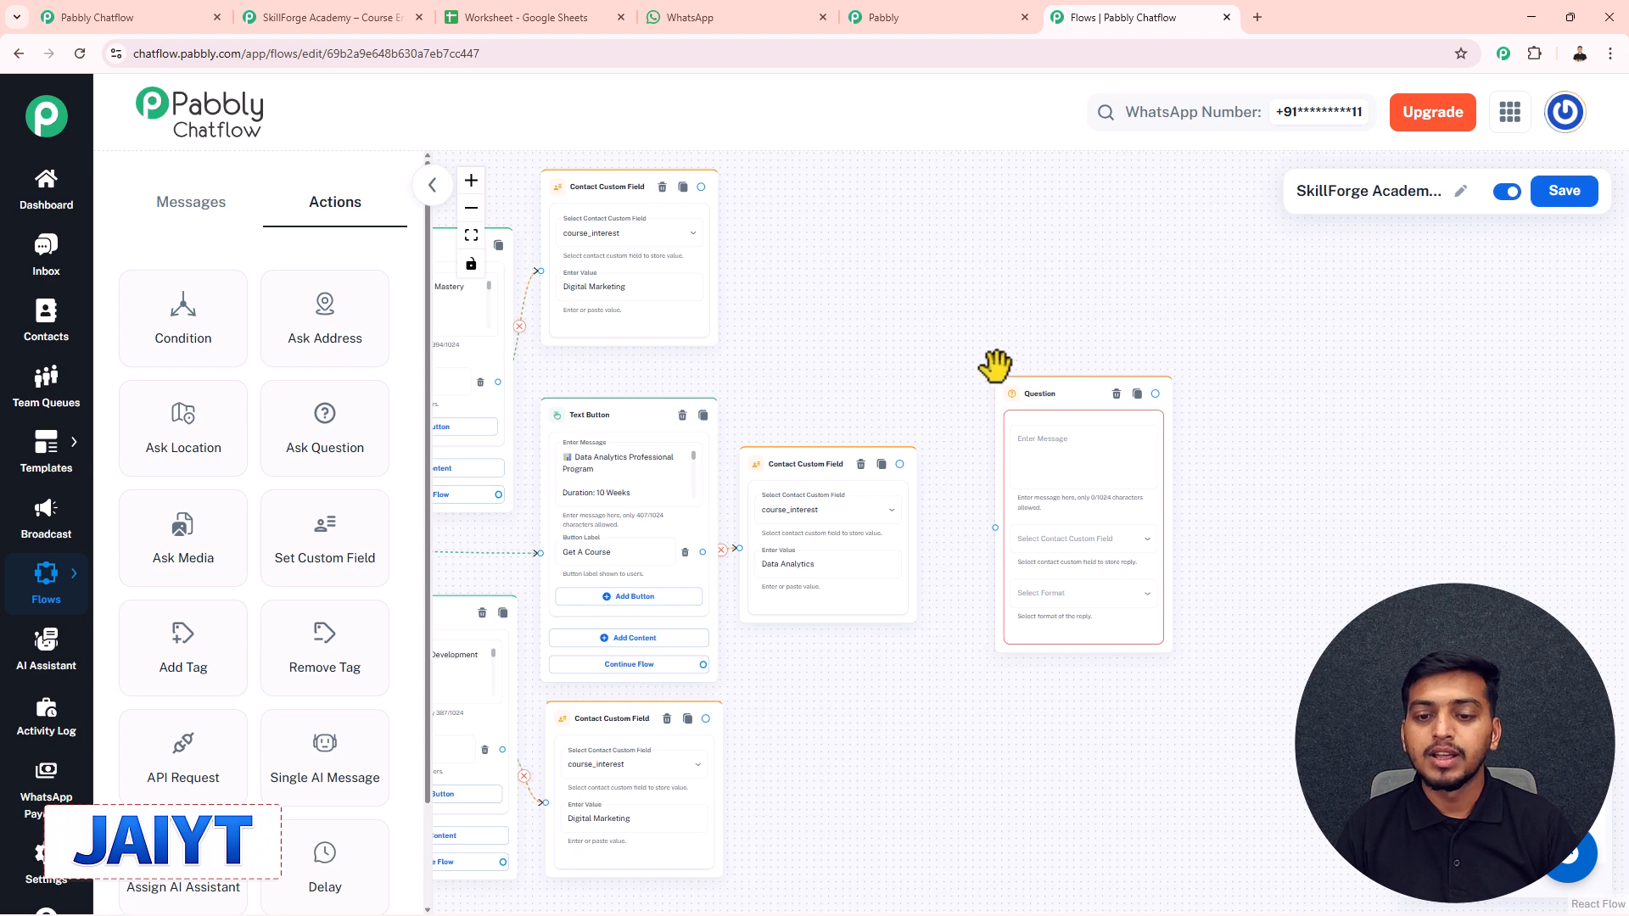
- Have the question ask "May I know your name?" and save replies to student_name, format Any
{"action": "left_click", "coordinate": [1047, 456]}
{"action": "scroll", "coordinate": [1046, 455], "scroll_direction": "up", "scroll_amount": 3}
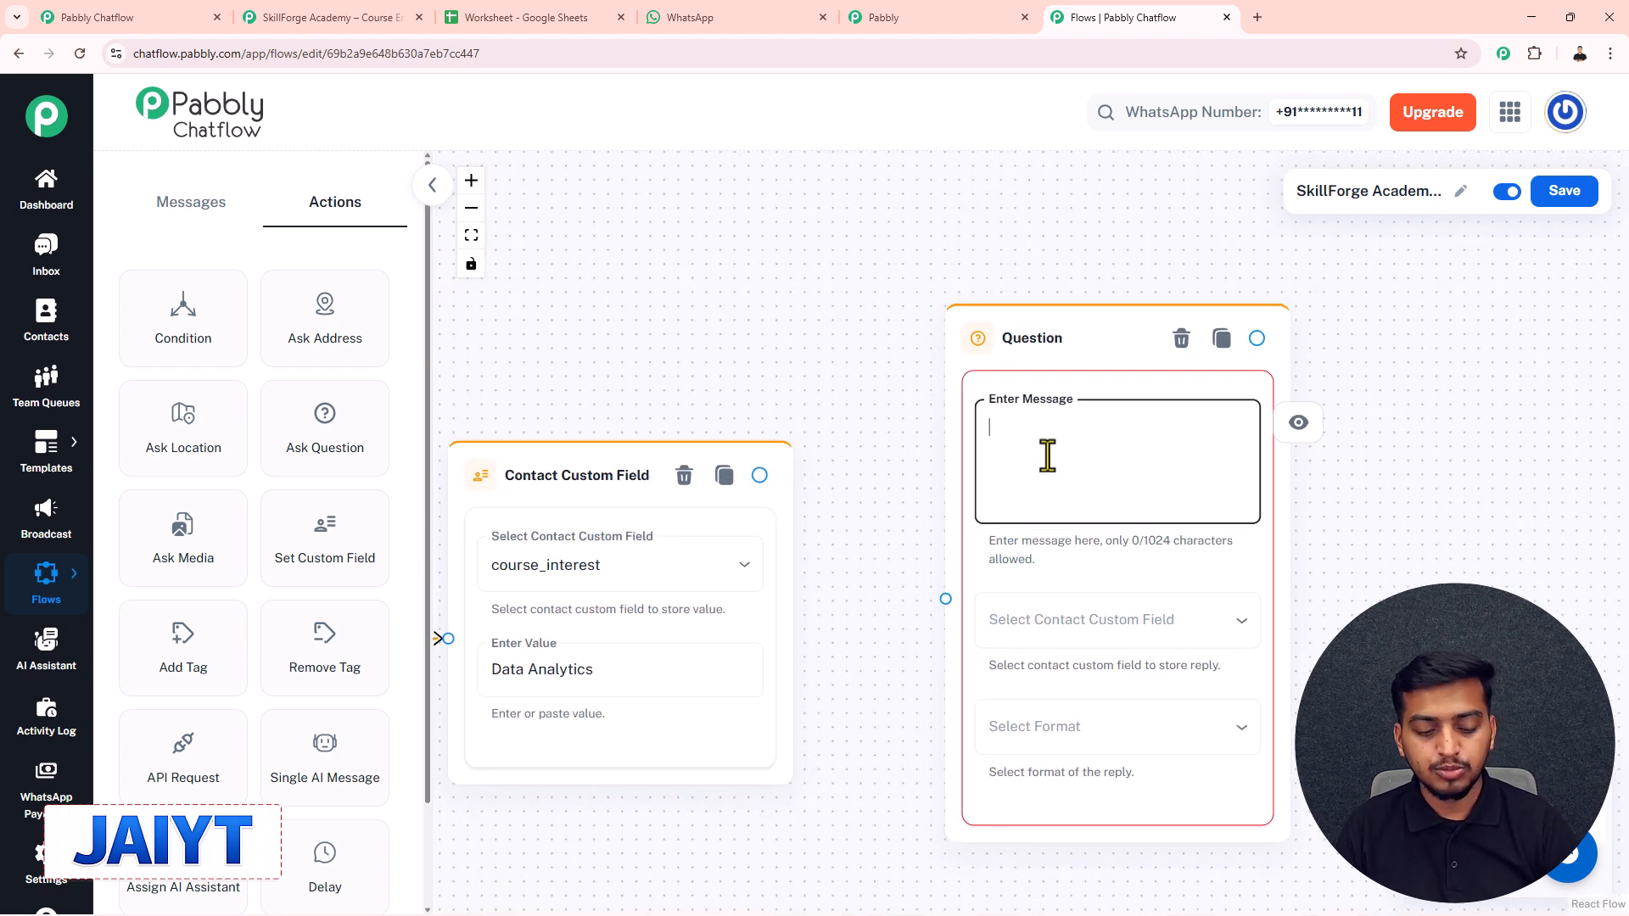
{"action": "type", "text": "May I know your name?"}
{"action": "scroll", "coordinate": [807, 407], "scroll_direction": "down", "scroll_amount": 3}
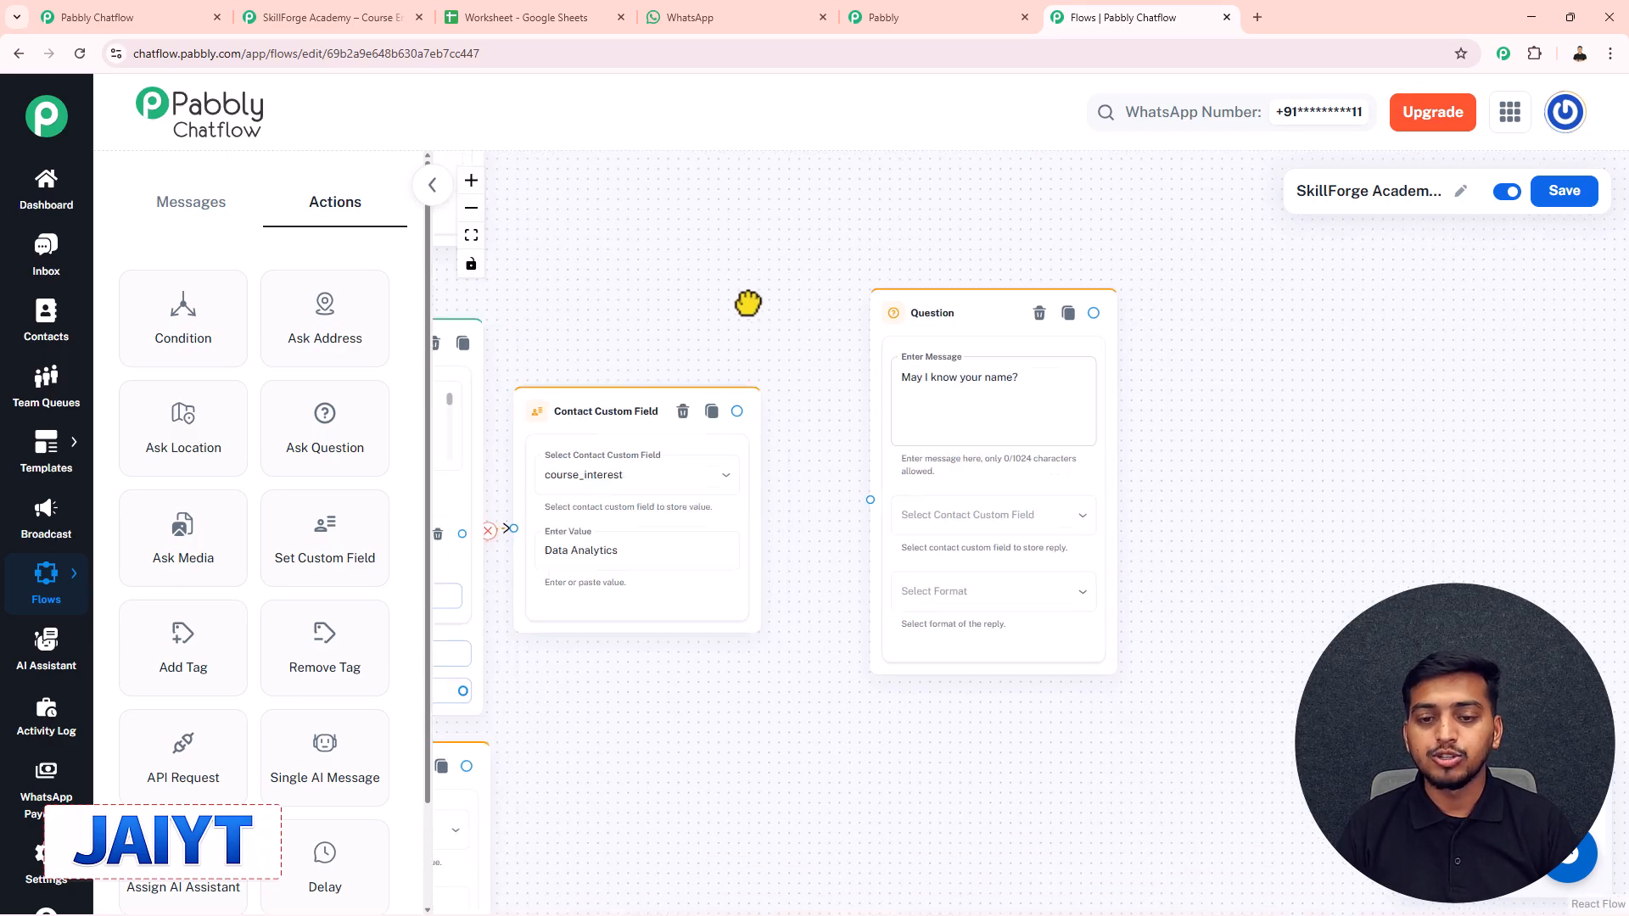
{"action": "left_click", "coordinate": [869, 432]}
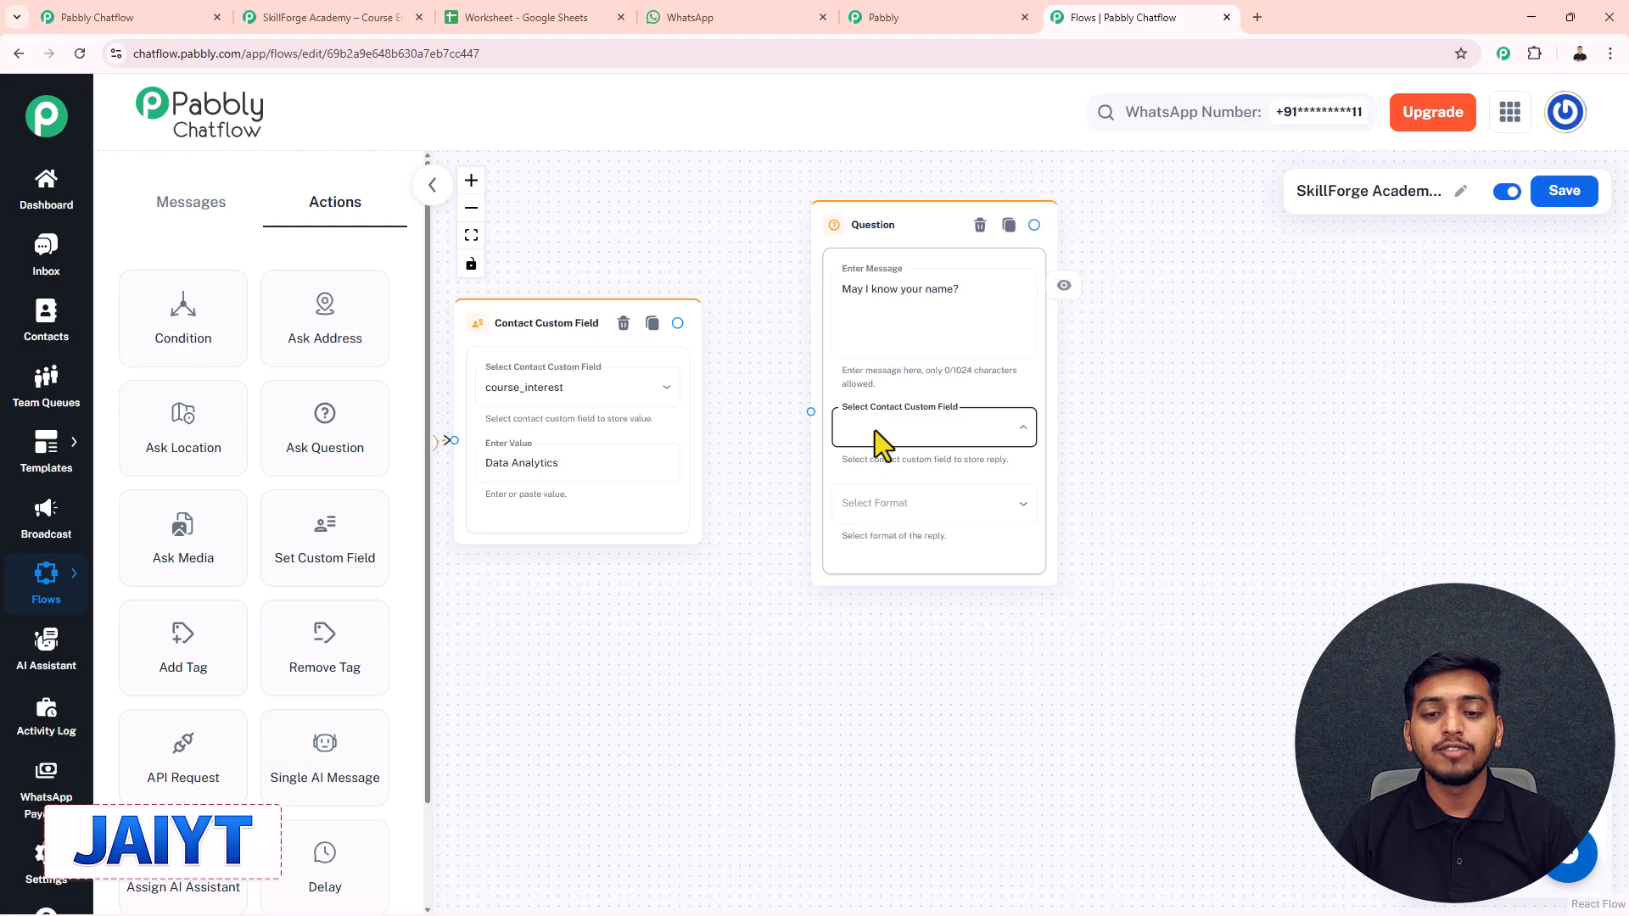
{"action": "left_click", "coordinate": [873, 436]}
{"action": "left_click", "coordinate": [873, 326]}
{"action": "left_click", "coordinate": [878, 509]}
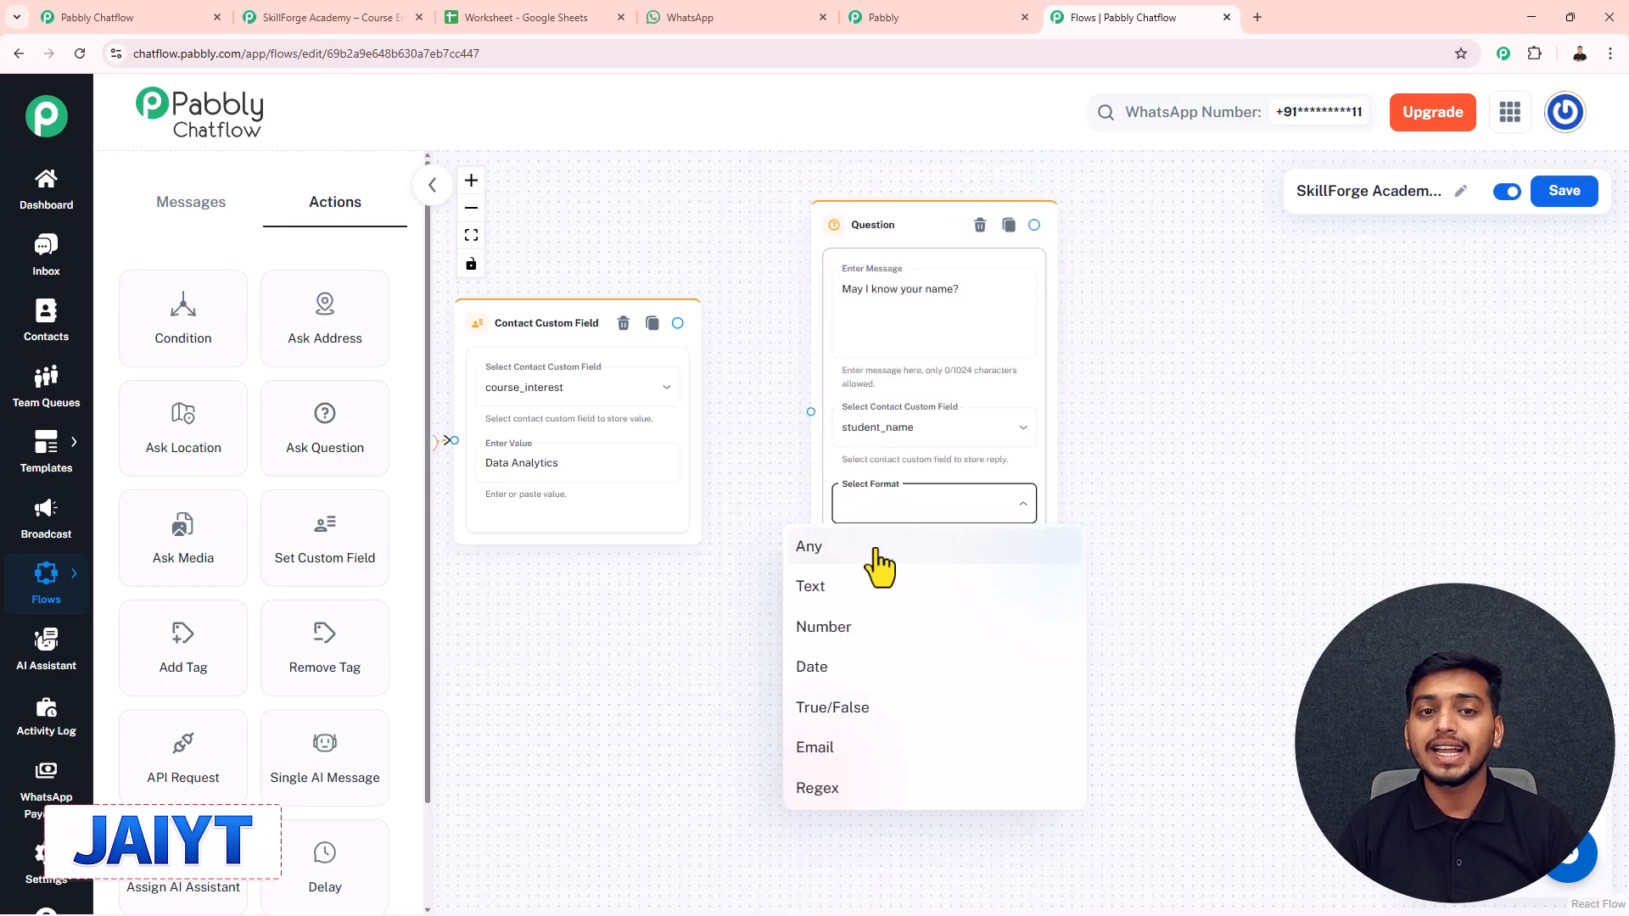
{"action": "left_click", "coordinate": [880, 564]}
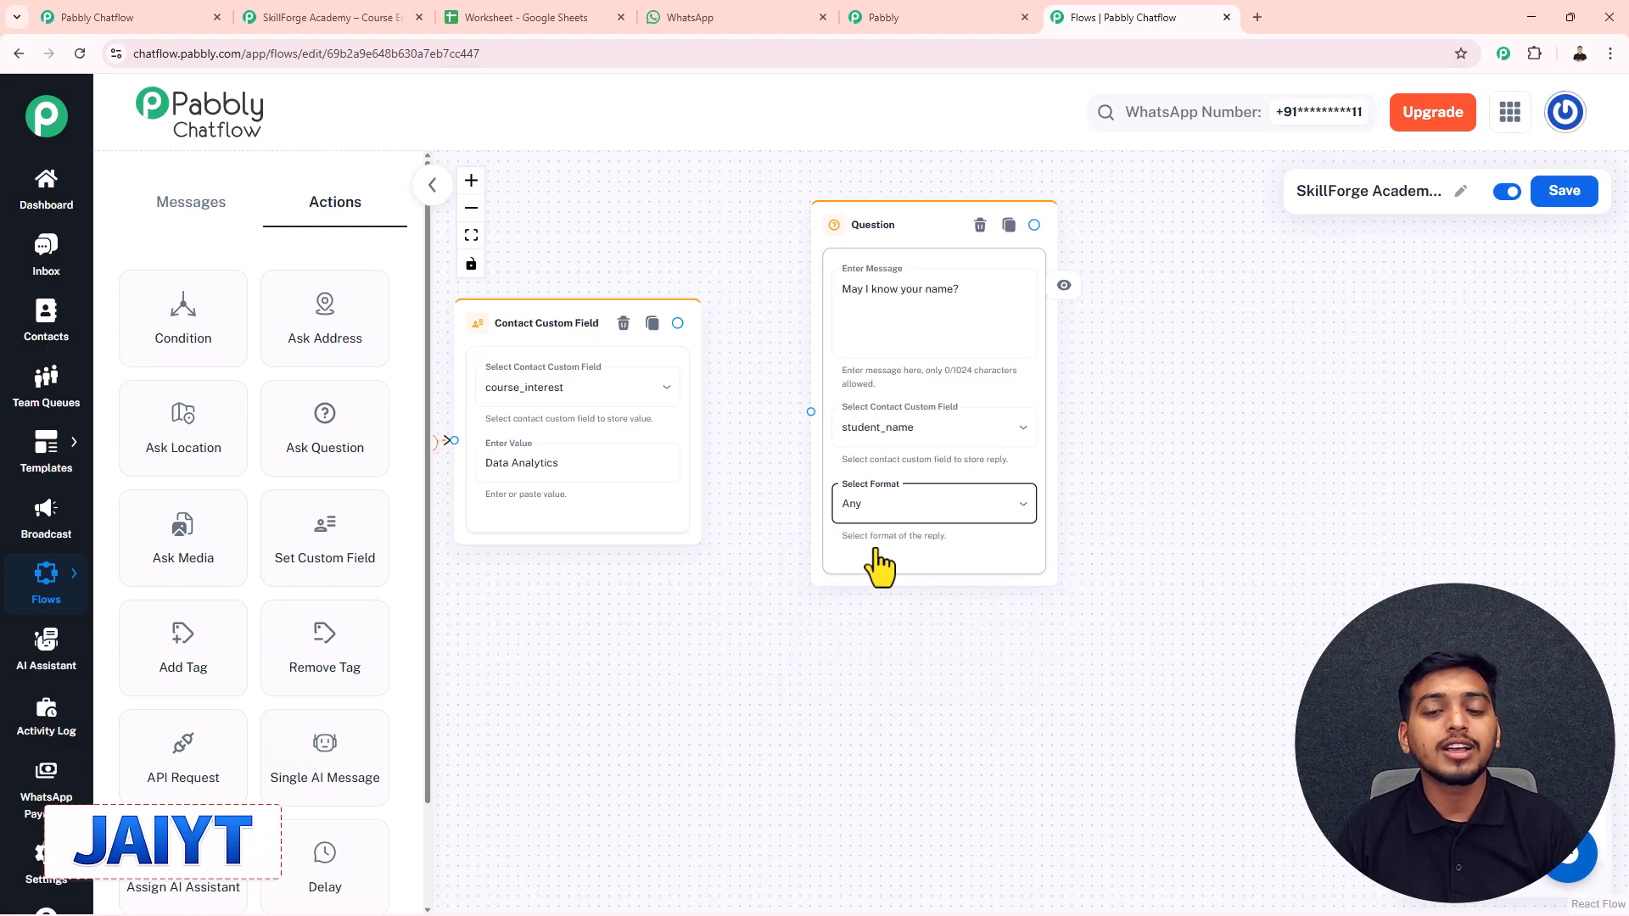
- Connect the top, middle and bottom course_interest steps to the name question
{"action": "left_click_drag", "start_coordinate": [868, 563], "coordinate": [857, 583]}
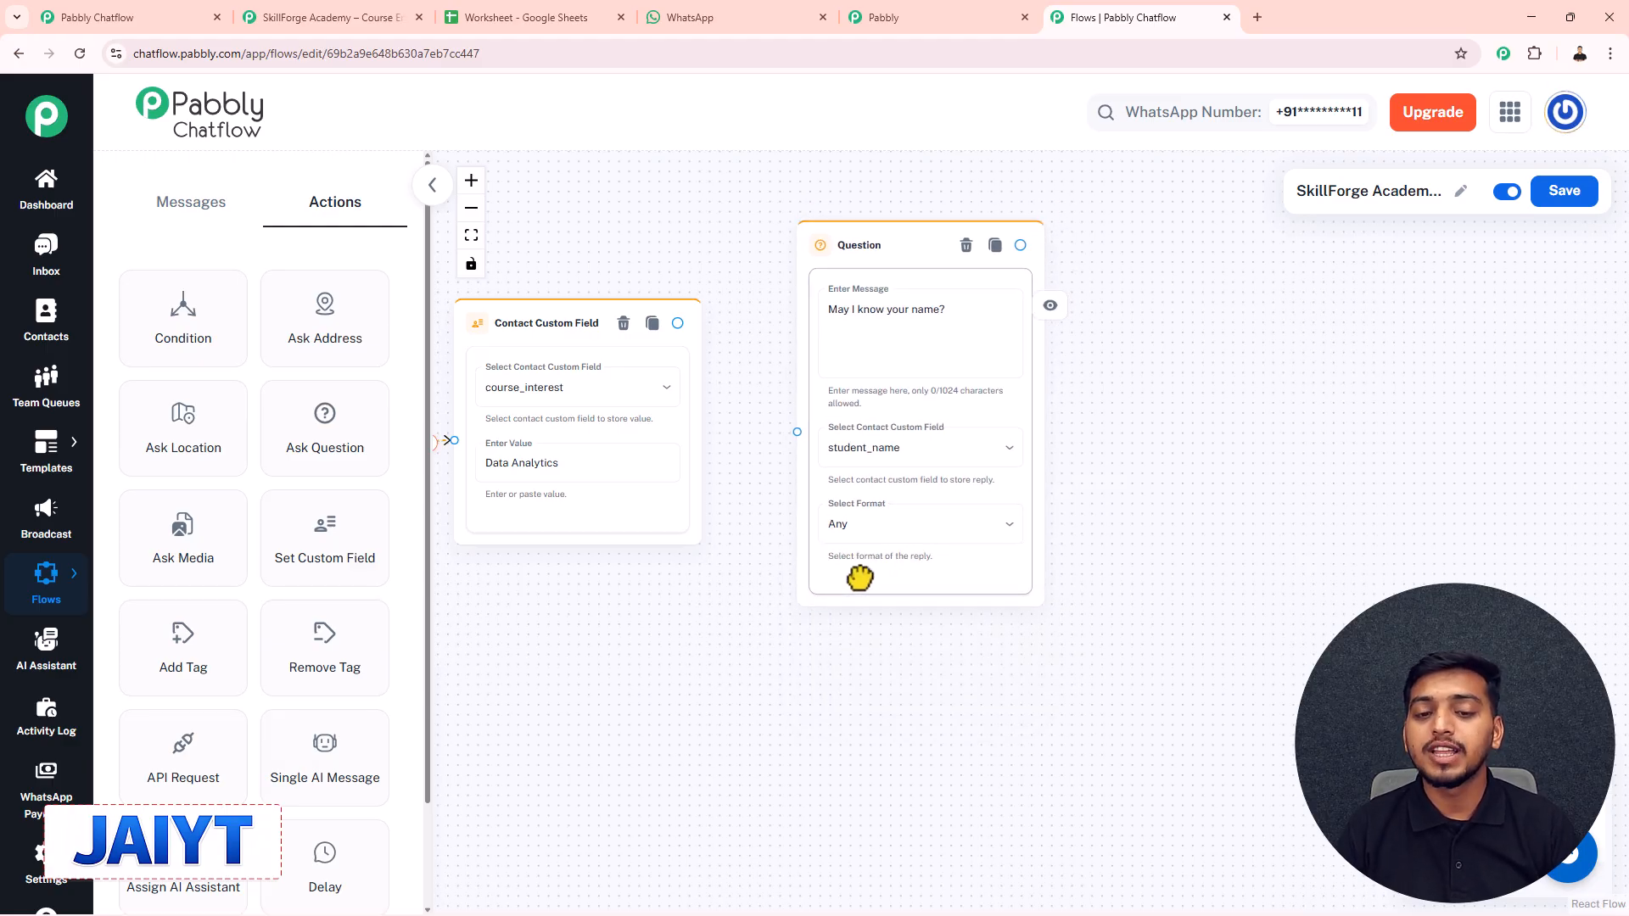
{"action": "scroll", "coordinate": [713, 275], "scroll_direction": "down", "scroll_amount": 4}
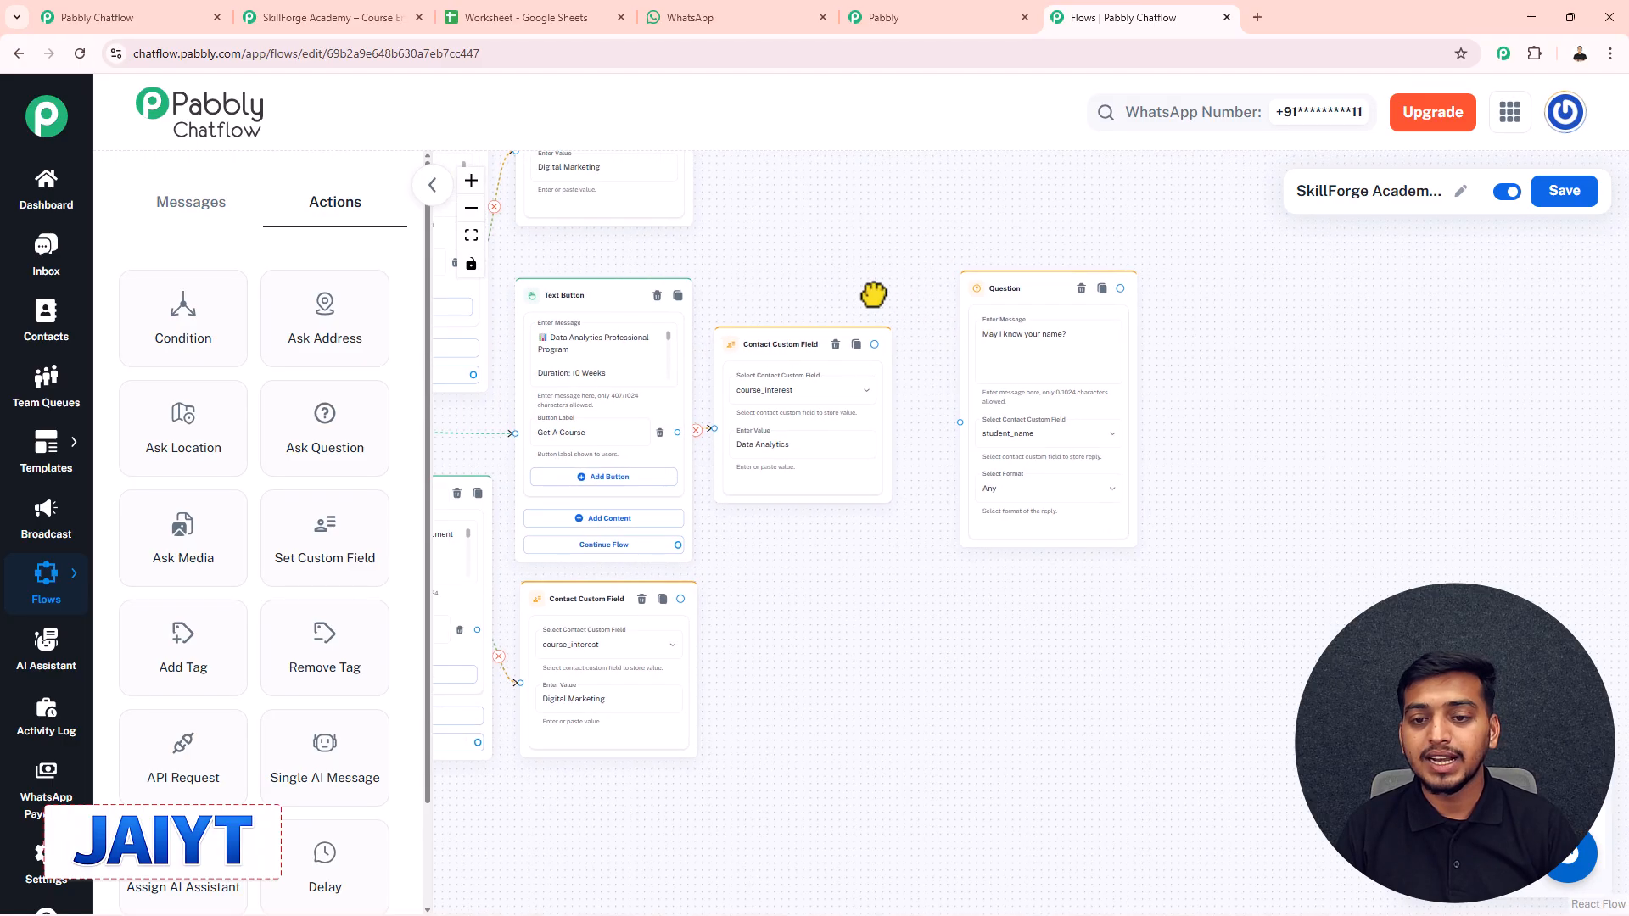
{"action": "scroll", "coordinate": [839, 280], "scroll_direction": "down", "scroll_amount": 2}
{"action": "left_click_drag", "start_coordinate": [837, 277], "coordinate": [791, 302]}
{"action": "left_click_drag", "start_coordinate": [711, 183], "coordinate": [682, 227]}
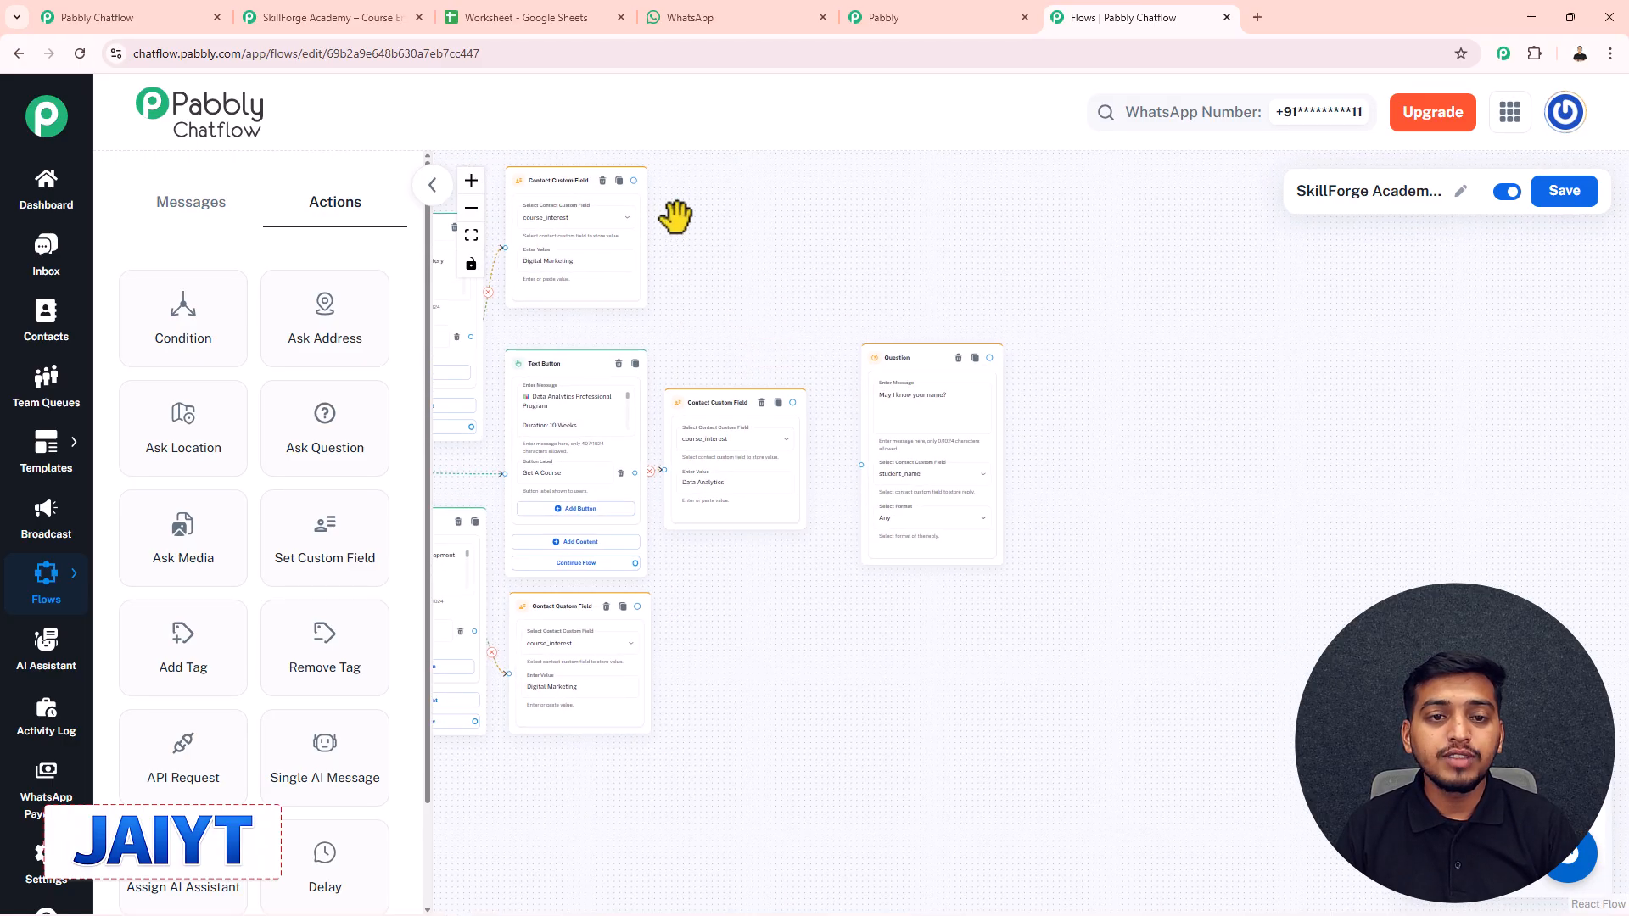
{"action": "left_click_drag", "start_coordinate": [635, 179], "coordinate": [857, 472]}
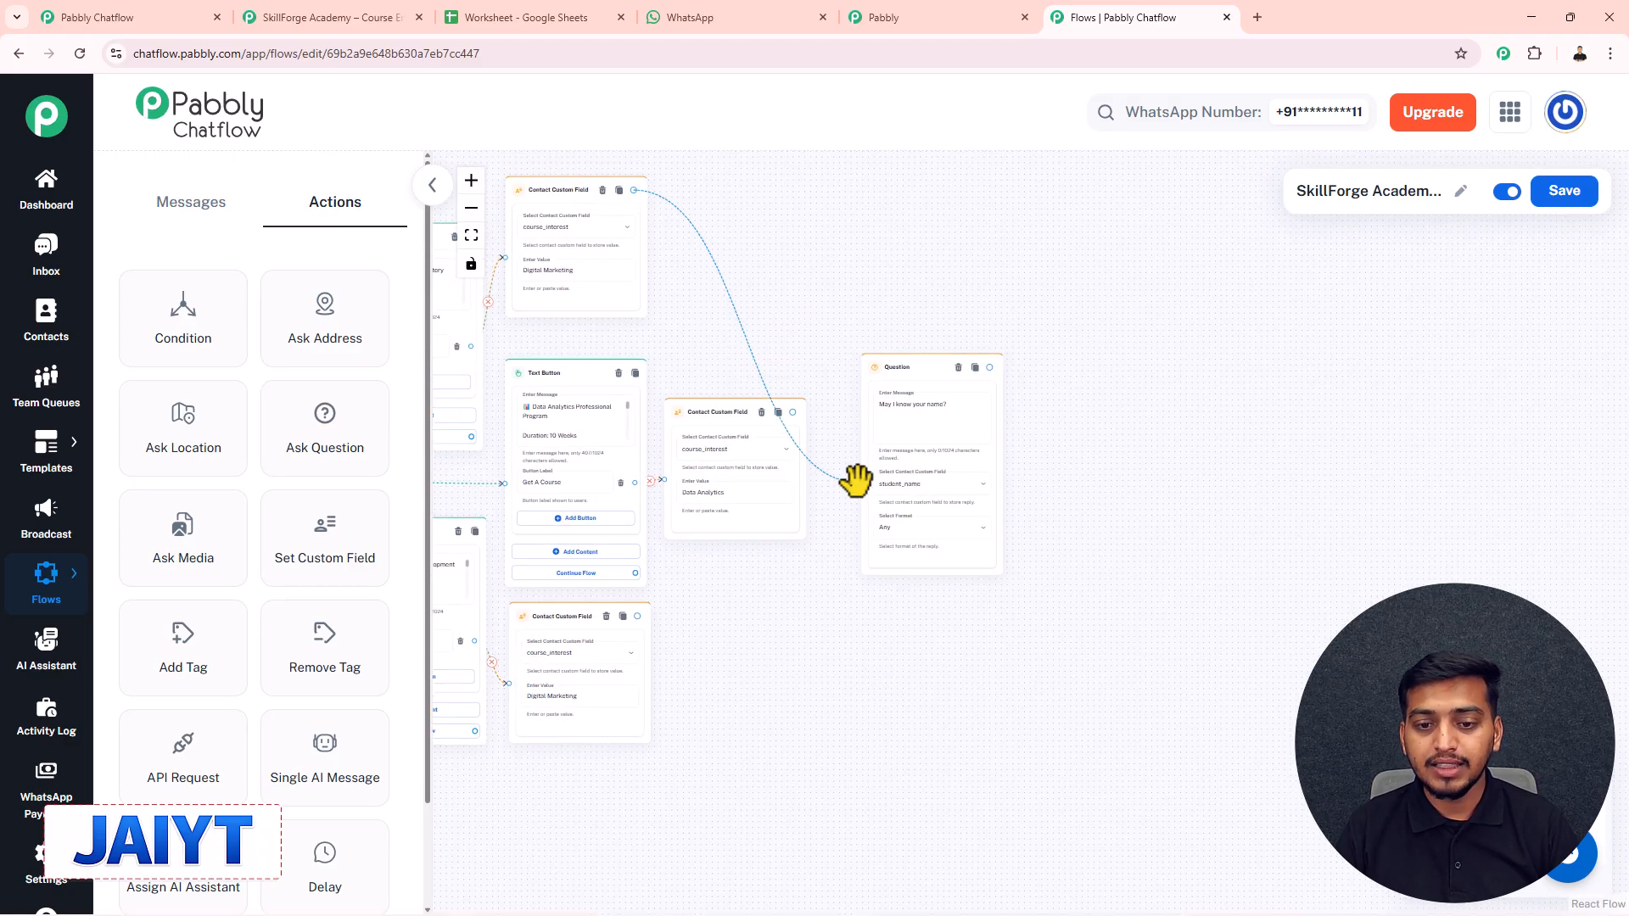
{"action": "left_click_drag", "start_coordinate": [792, 412], "coordinate": [859, 481]}
{"action": "left_click_drag", "start_coordinate": [771, 338], "coordinate": [832, 313]}
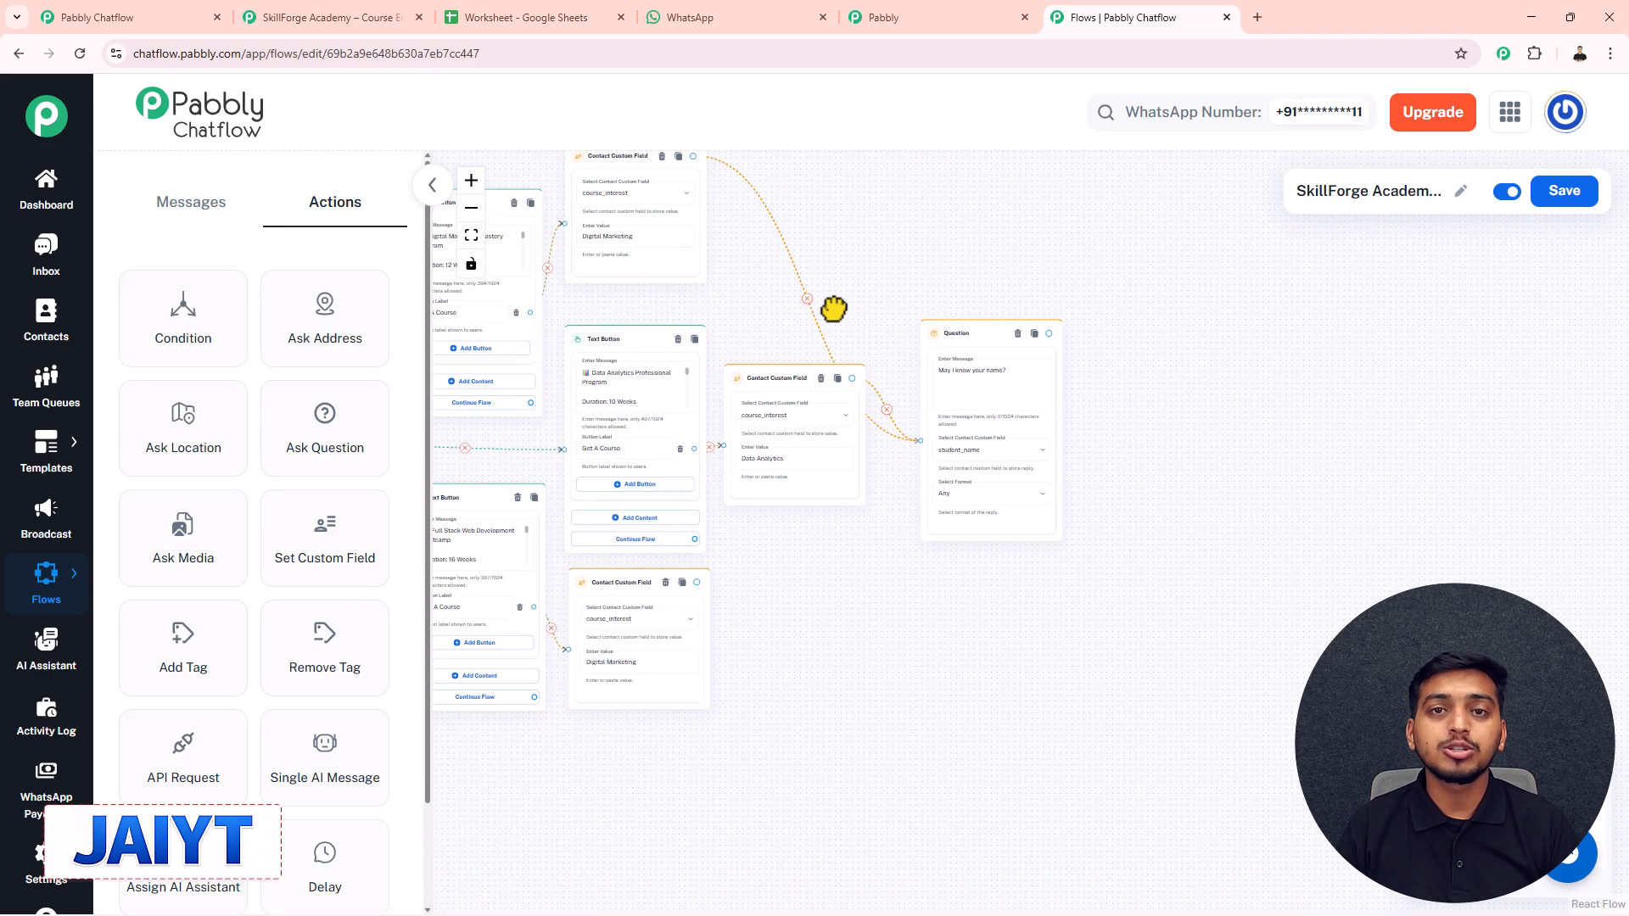
{"action": "left_click_drag", "start_coordinate": [697, 581], "coordinate": [920, 441]}
{"action": "left_click_drag", "start_coordinate": [874, 359], "coordinate": [735, 374]}
{"action": "scroll", "coordinate": [796, 374], "scroll_direction": "up", "scroll_amount": 3}
{"action": "scroll", "coordinate": [748, 339], "scroll_direction": "down", "scroll_amount": 2}
{"action": "left_click_drag", "start_coordinate": [858, 298], "coordinate": [818, 303]}
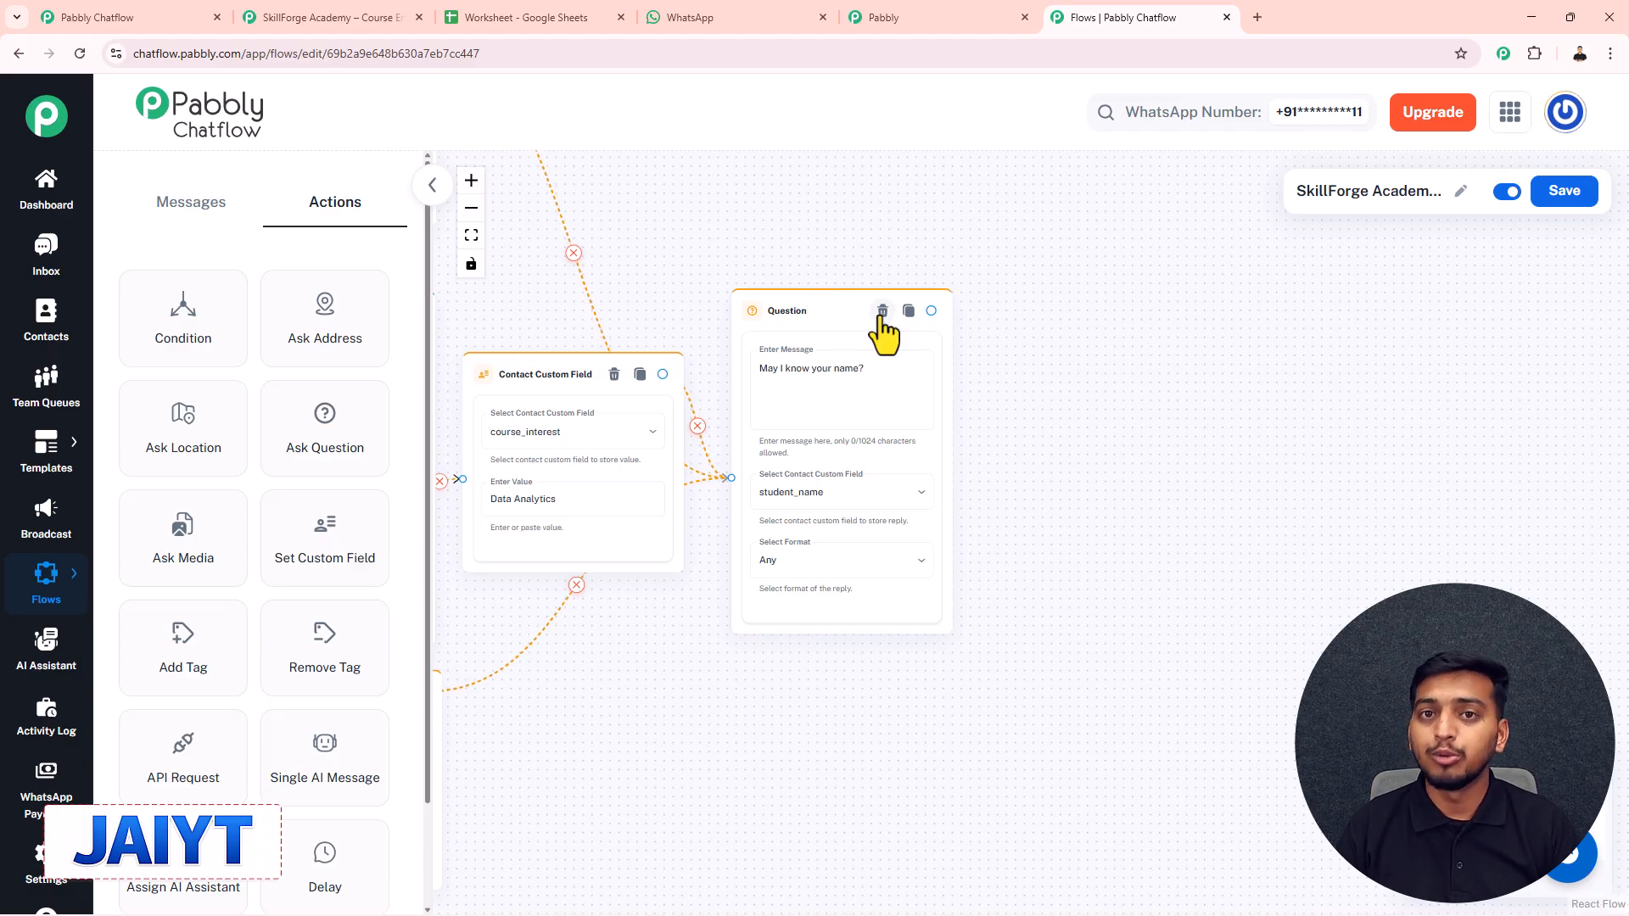
- Add another Ask Question step and duplicate it
{"action": "left_click_drag", "start_coordinate": [309, 425], "coordinate": [1032, 302]}
{"action": "left_click", "coordinate": [1160, 308]}
{"action": "left_click_drag", "start_coordinate": [1220, 313], "coordinate": [1261, 327]}
{"action": "left_click_drag", "start_coordinate": [1250, 272], "coordinate": [1075, 282]}
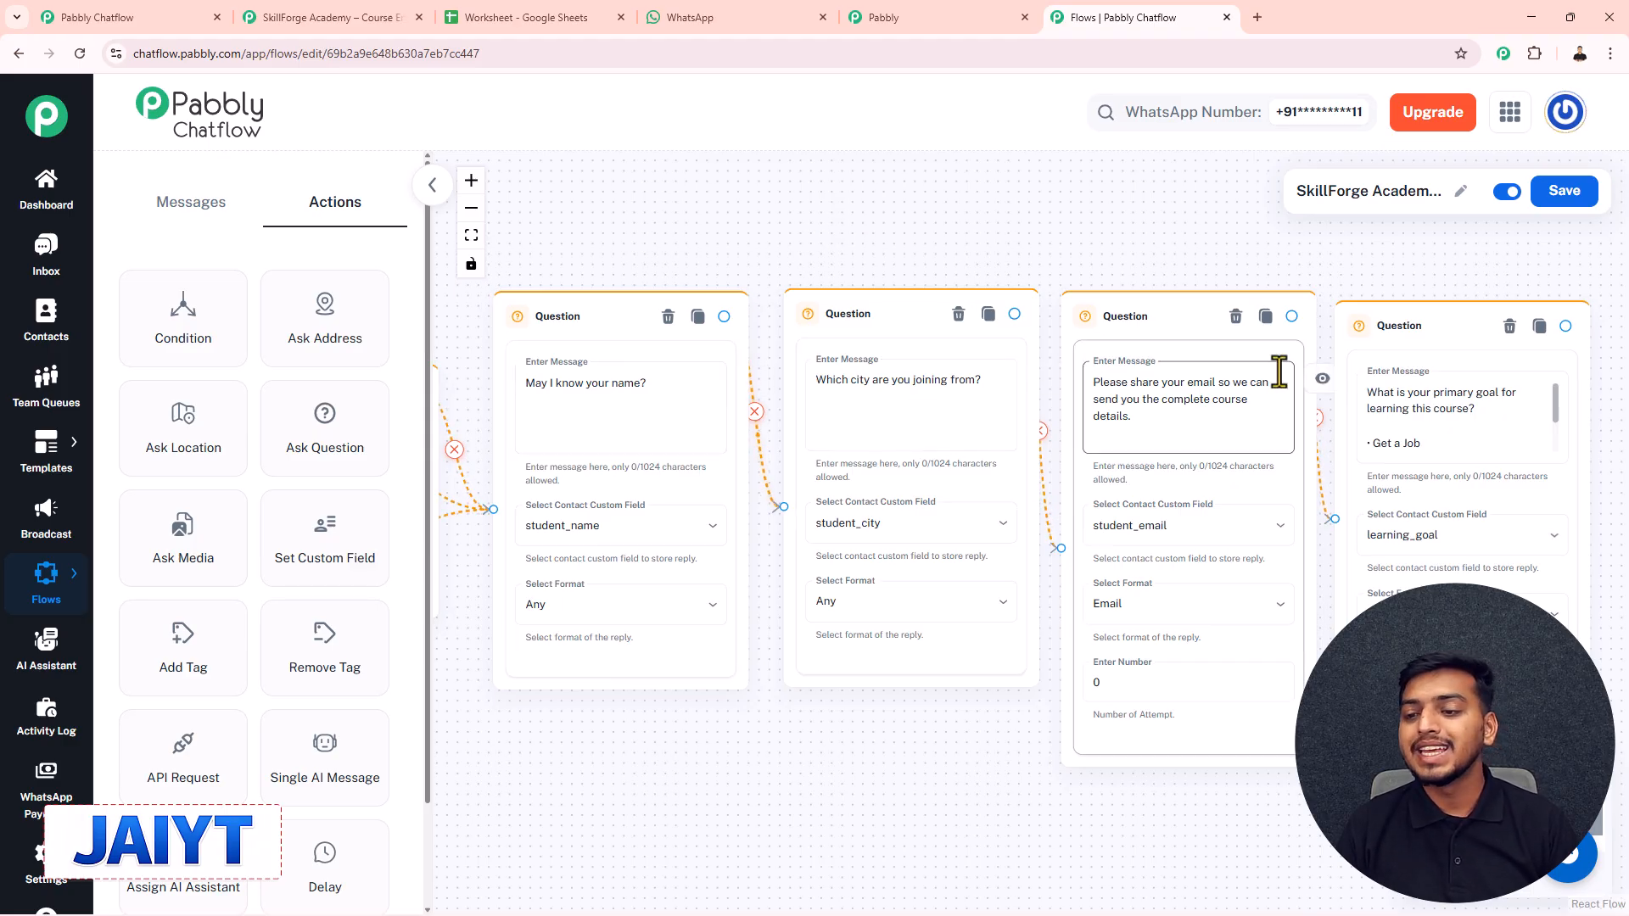
- Add an API Request step and connect the learning-goal question to it
{"action": "left_click_drag", "start_coordinate": [1290, 265], "coordinate": [953, 255]}
{"action": "left_click_drag", "start_coordinate": [1167, 254], "coordinate": [1077, 245]}
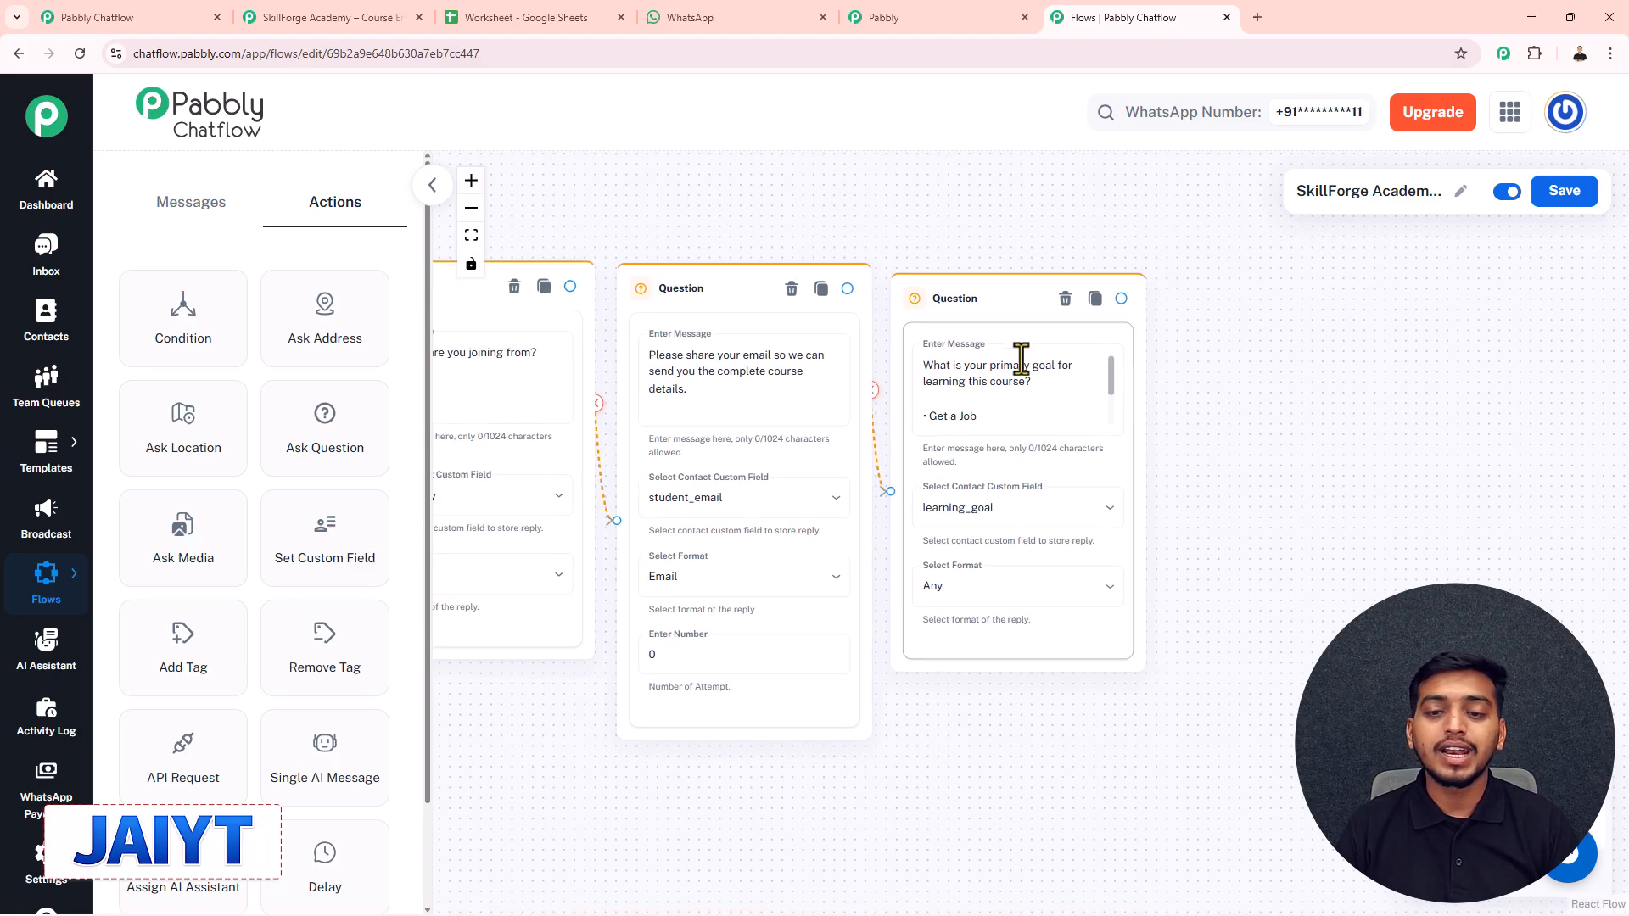
{"action": "left_click_drag", "start_coordinate": [1312, 404], "coordinate": [1043, 408]}
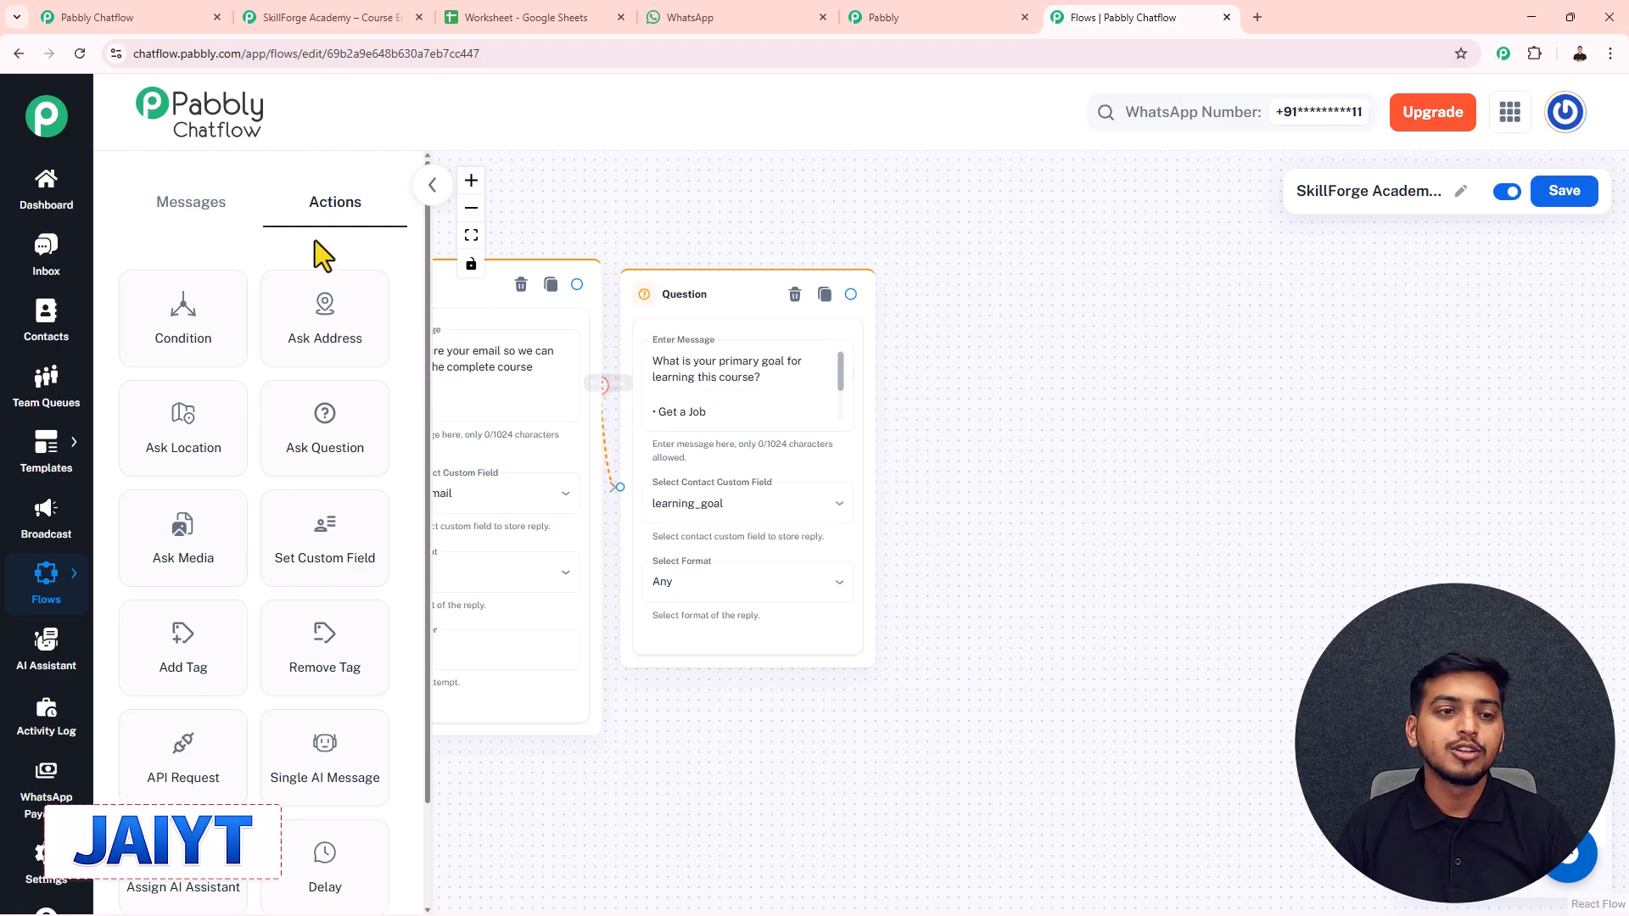
{"action": "left_click_drag", "start_coordinate": [181, 774], "coordinate": [981, 319]}
{"action": "left_click_drag", "start_coordinate": [853, 290], "coordinate": [926, 436]}
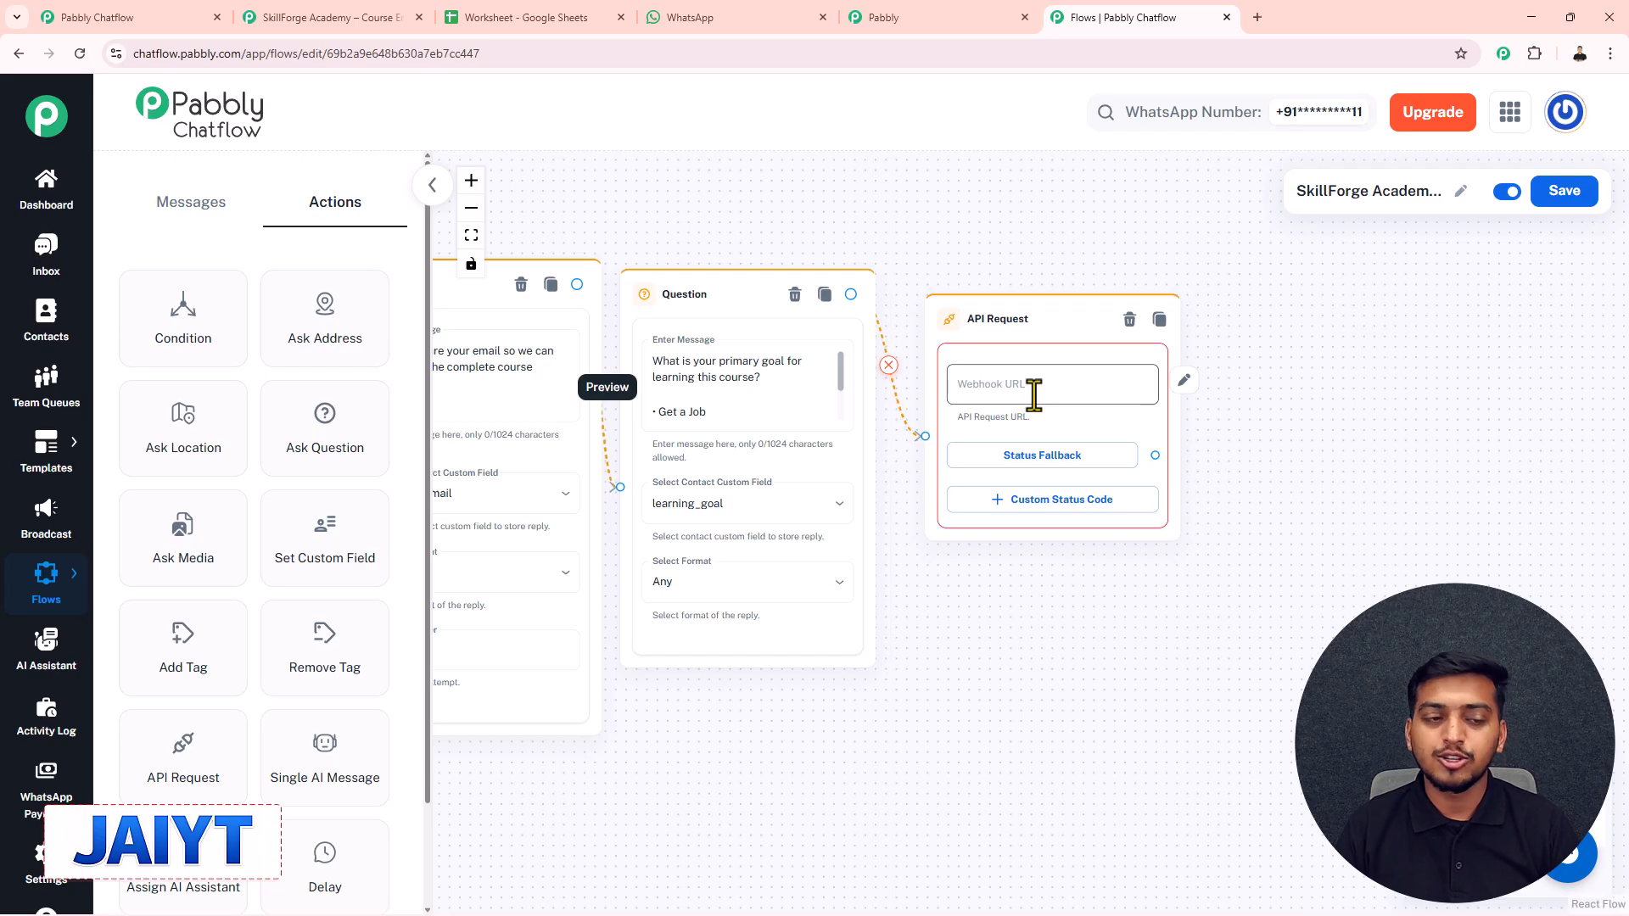
{"action": "left_click", "coordinate": [188, 204]}
{"action": "left_click_drag", "start_coordinate": [234, 333], "coordinate": [1300, 282]}
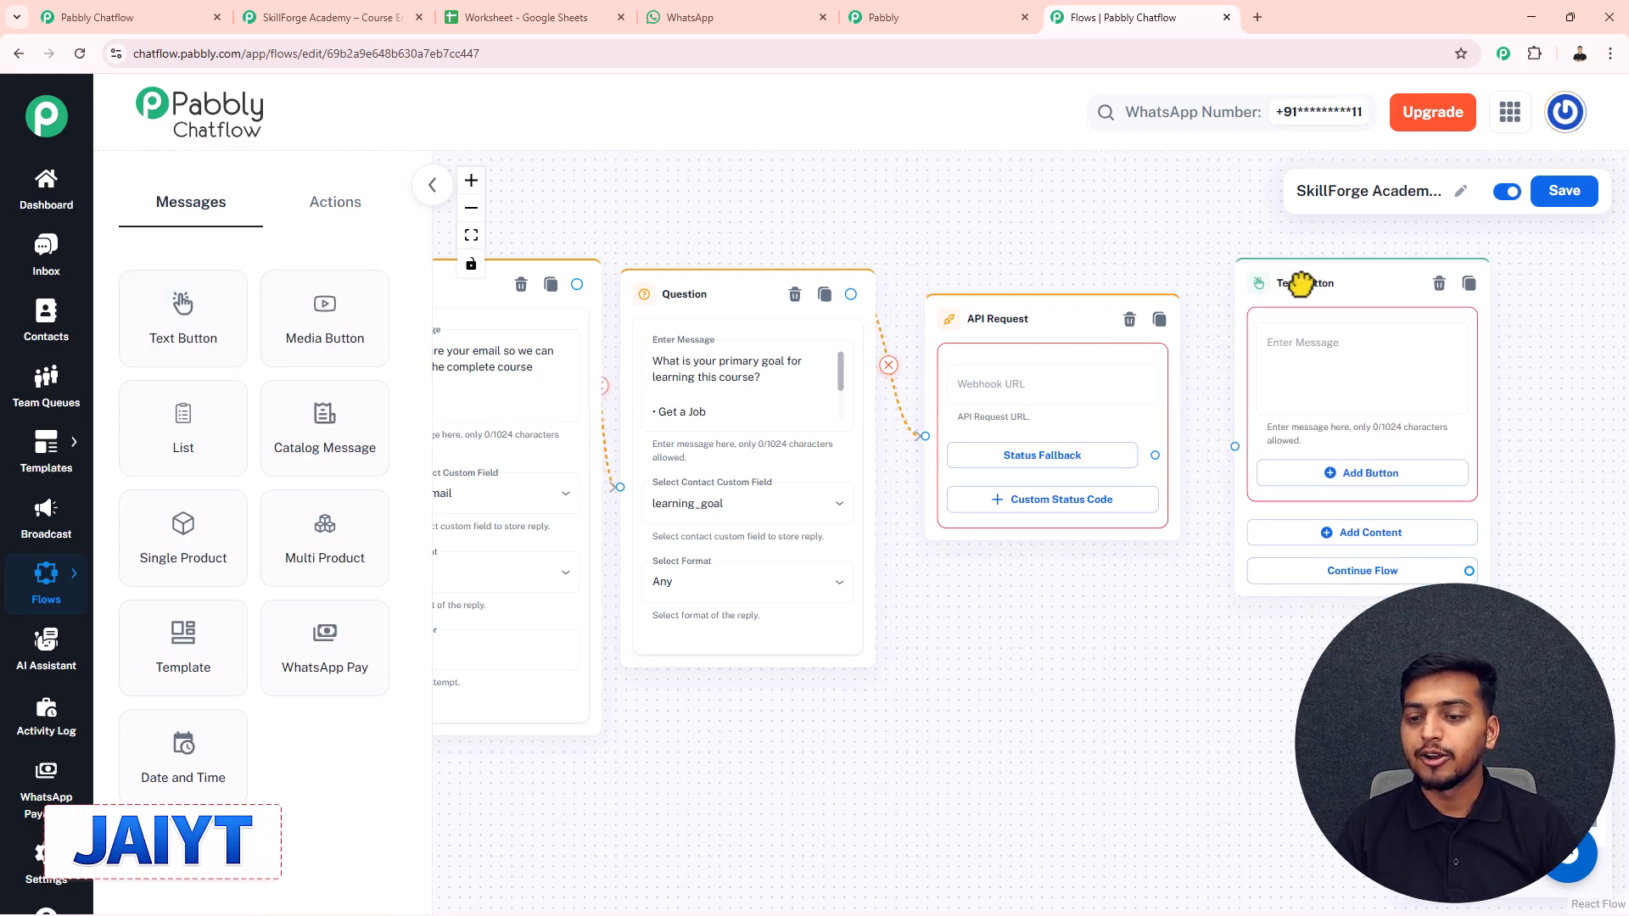
{"action": "left_click_drag", "start_coordinate": [1155, 455], "coordinate": [1235, 446]}
{"action": "left_click", "coordinate": [1290, 358]}
{"action": "key", "text": "ctrl+v"}
{"action": "left_click_drag", "start_coordinate": [1454, 383], "coordinate": [1454, 319]}
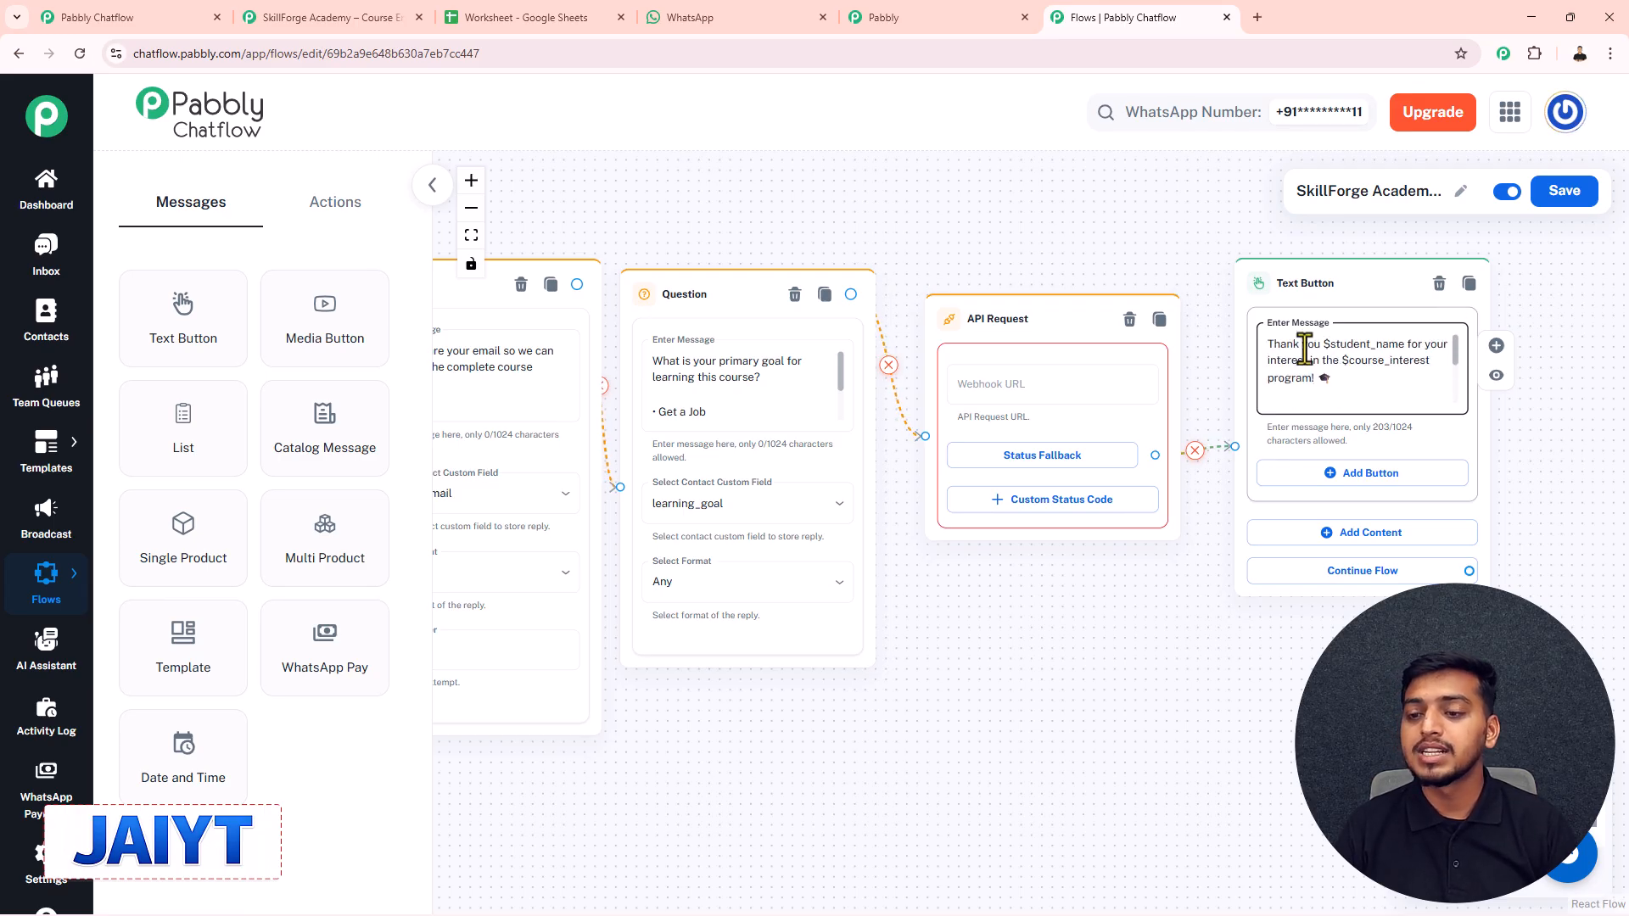
{"action": "scroll", "coordinate": [1361, 361], "scroll_direction": "up", "scroll_amount": 3}
{"action": "left_click_drag", "start_coordinate": [1600, 261], "coordinate": [1038, 277]}
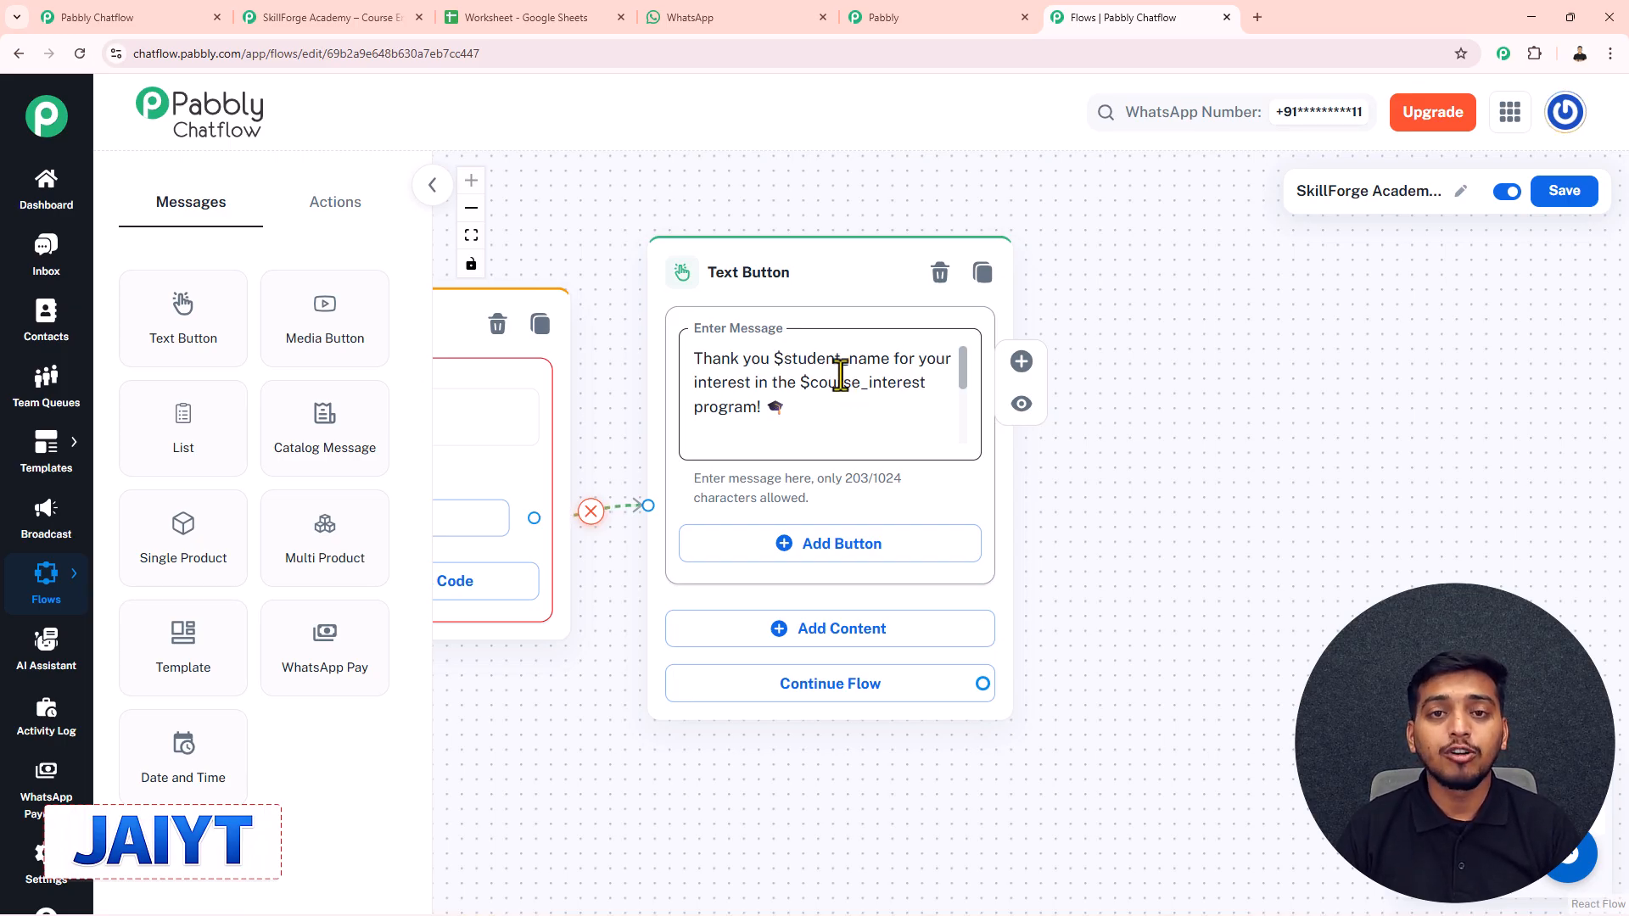
{"action": "scroll", "coordinate": [841, 380], "scroll_direction": "down", "scroll_amount": 3}
{"action": "left_click_drag", "start_coordinate": [557, 291], "coordinate": [877, 189]}
{"action": "scroll", "coordinate": [914, 280], "scroll_direction": "up", "scroll_amount": 3}
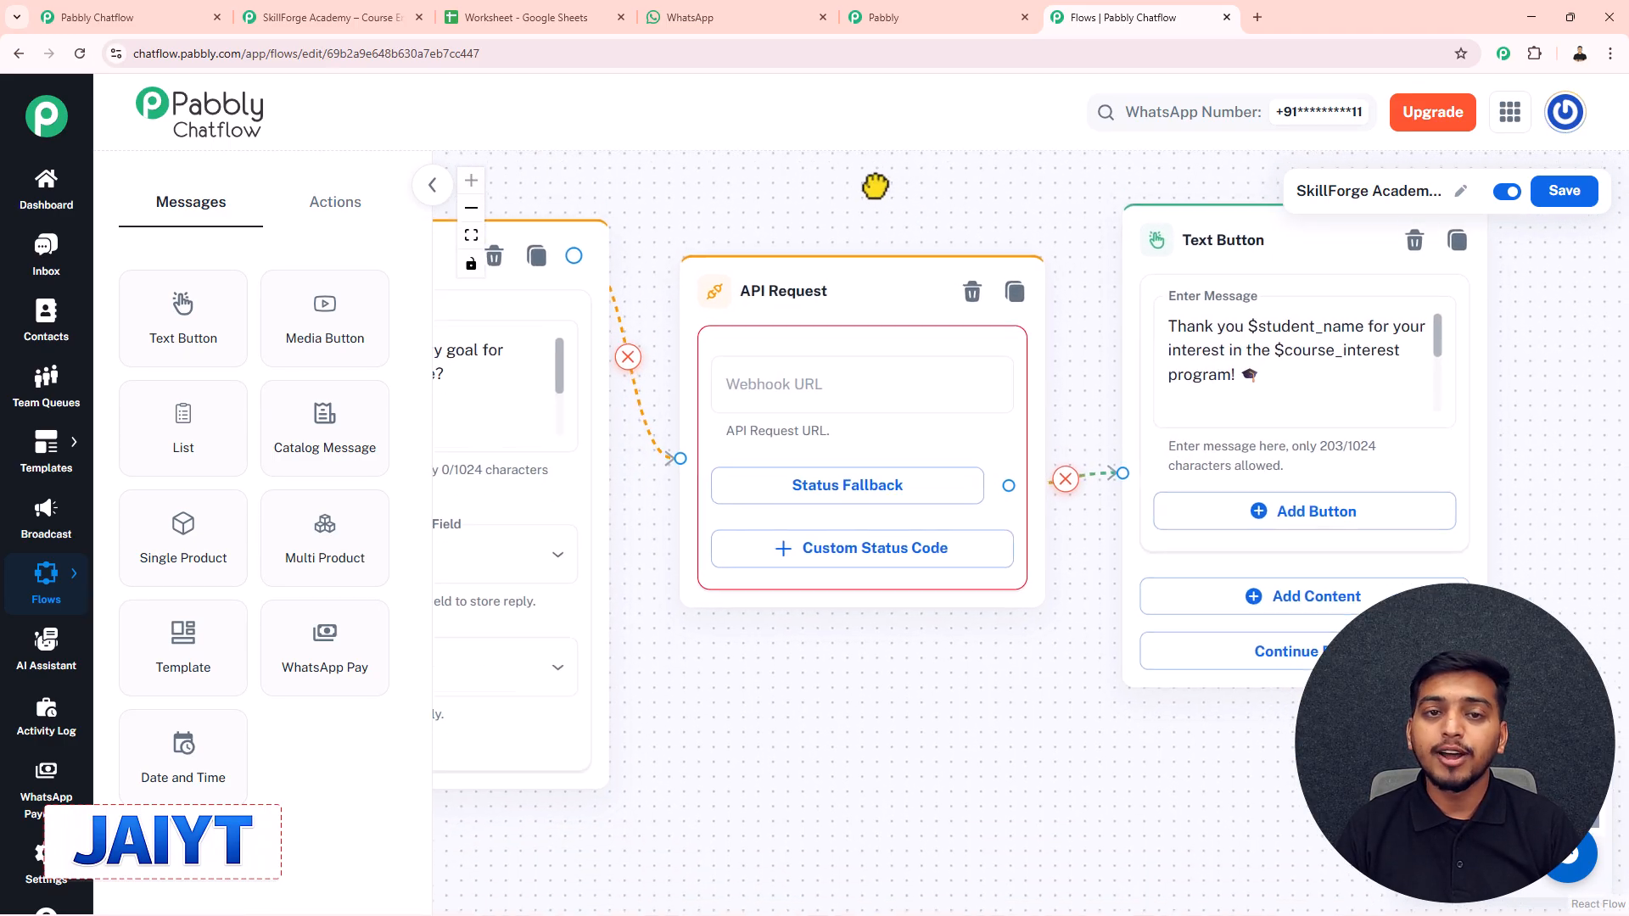
- Set the API Request node's method to POST, leaving the URL blank
{"action": "left_click", "coordinate": [803, 379]}
{"action": "left_click", "coordinate": [600, 250]}
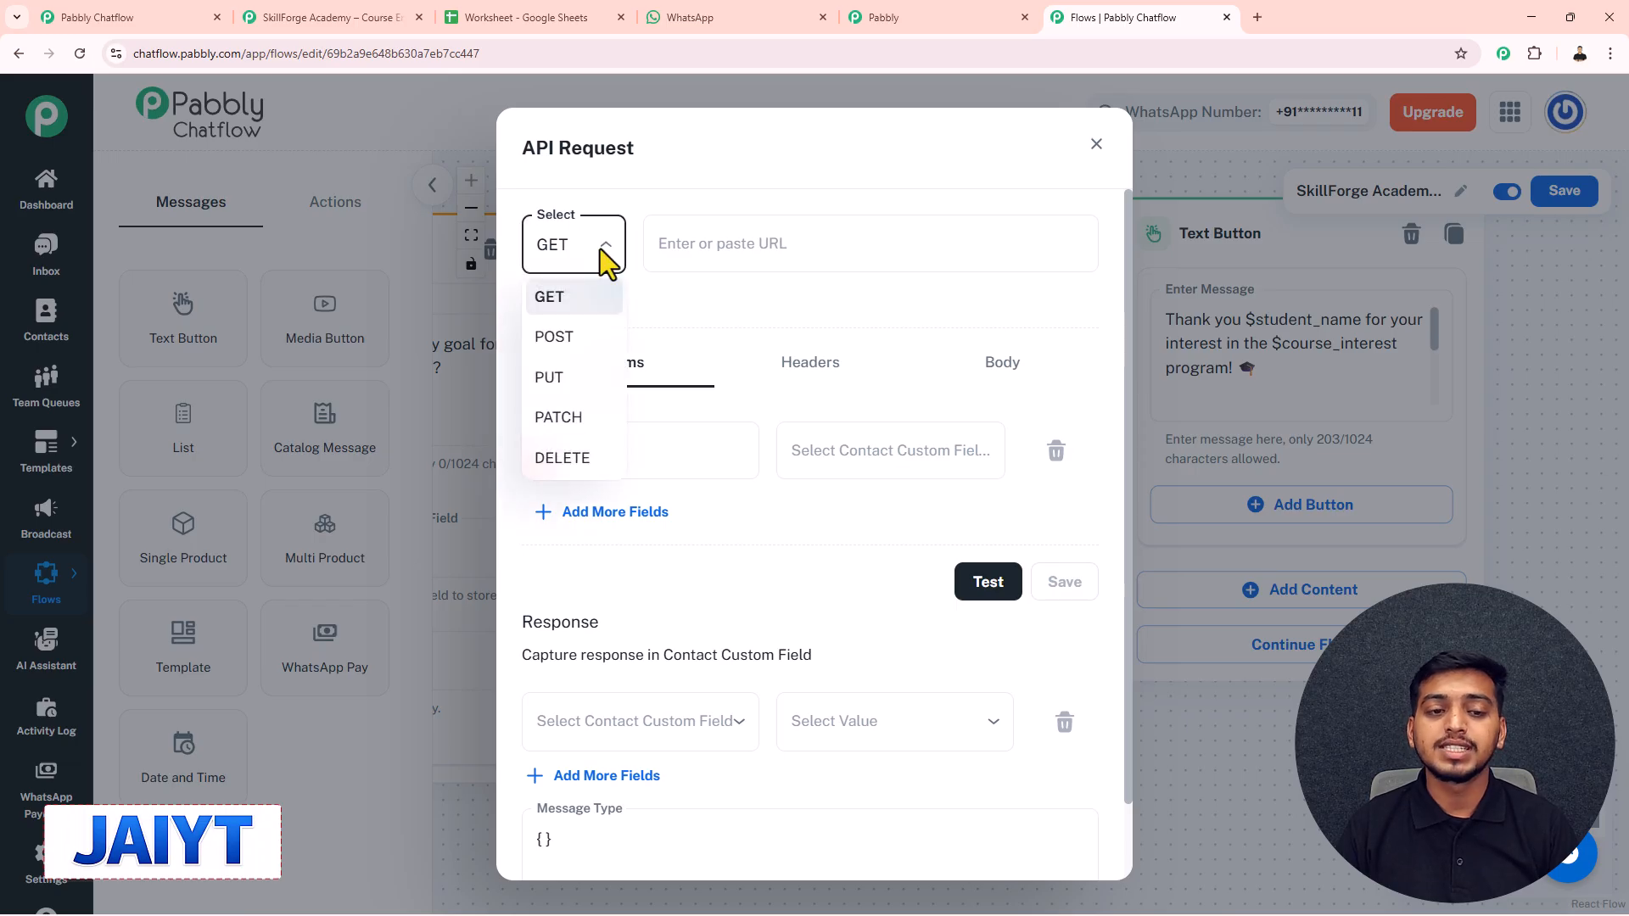
{"action": "left_click", "coordinate": [570, 336]}
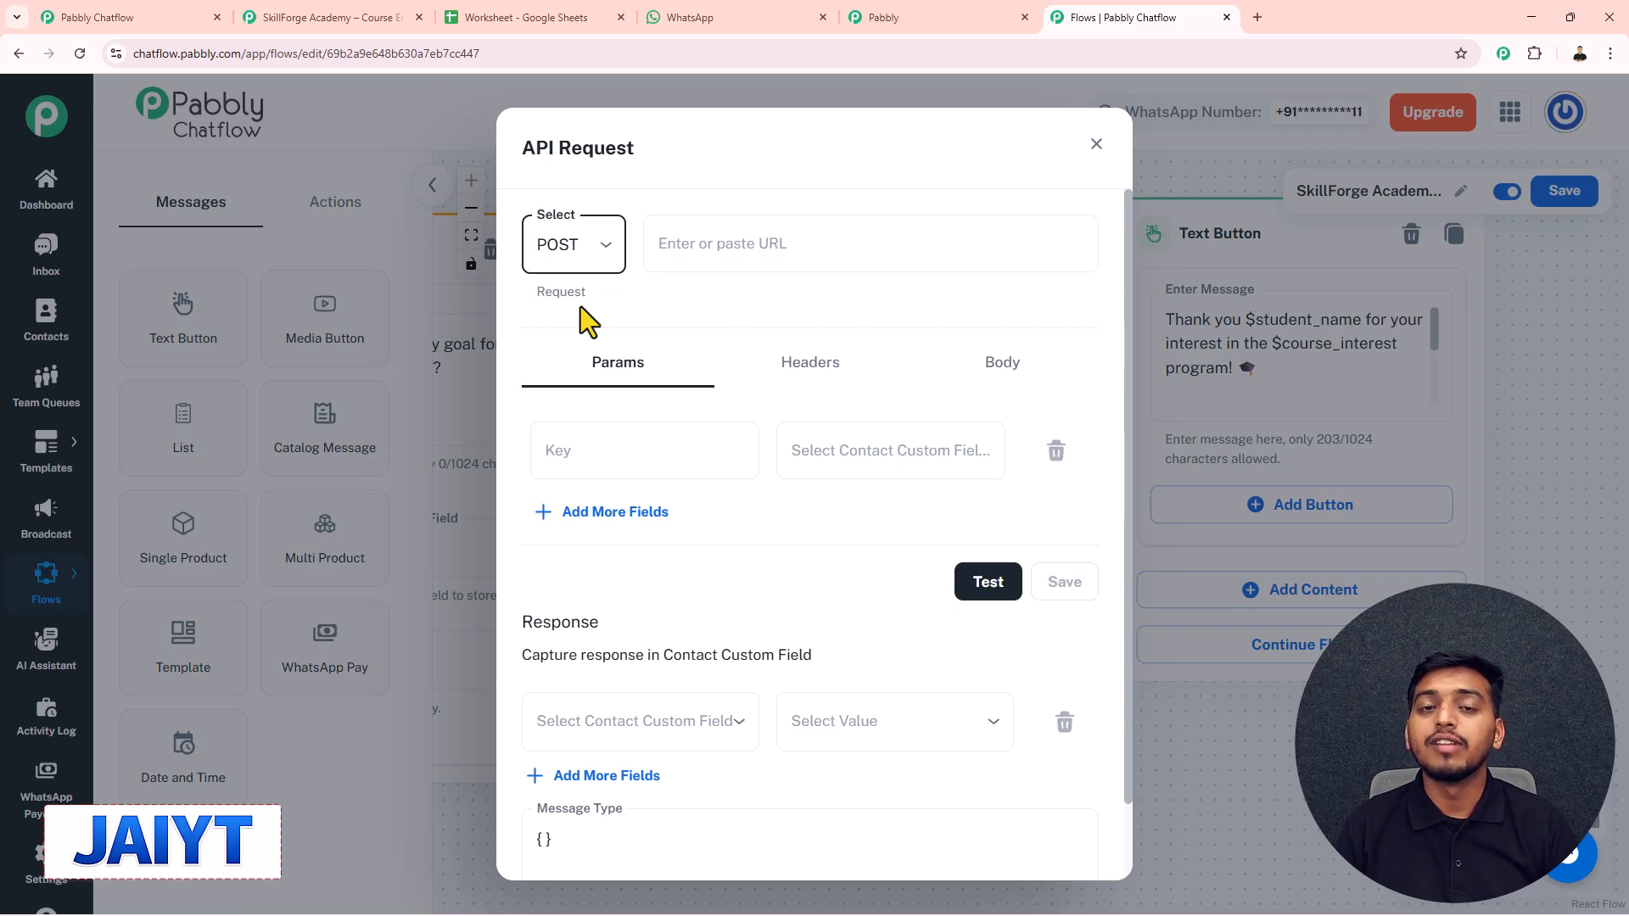
{"action": "left_click", "coordinate": [782, 249]}
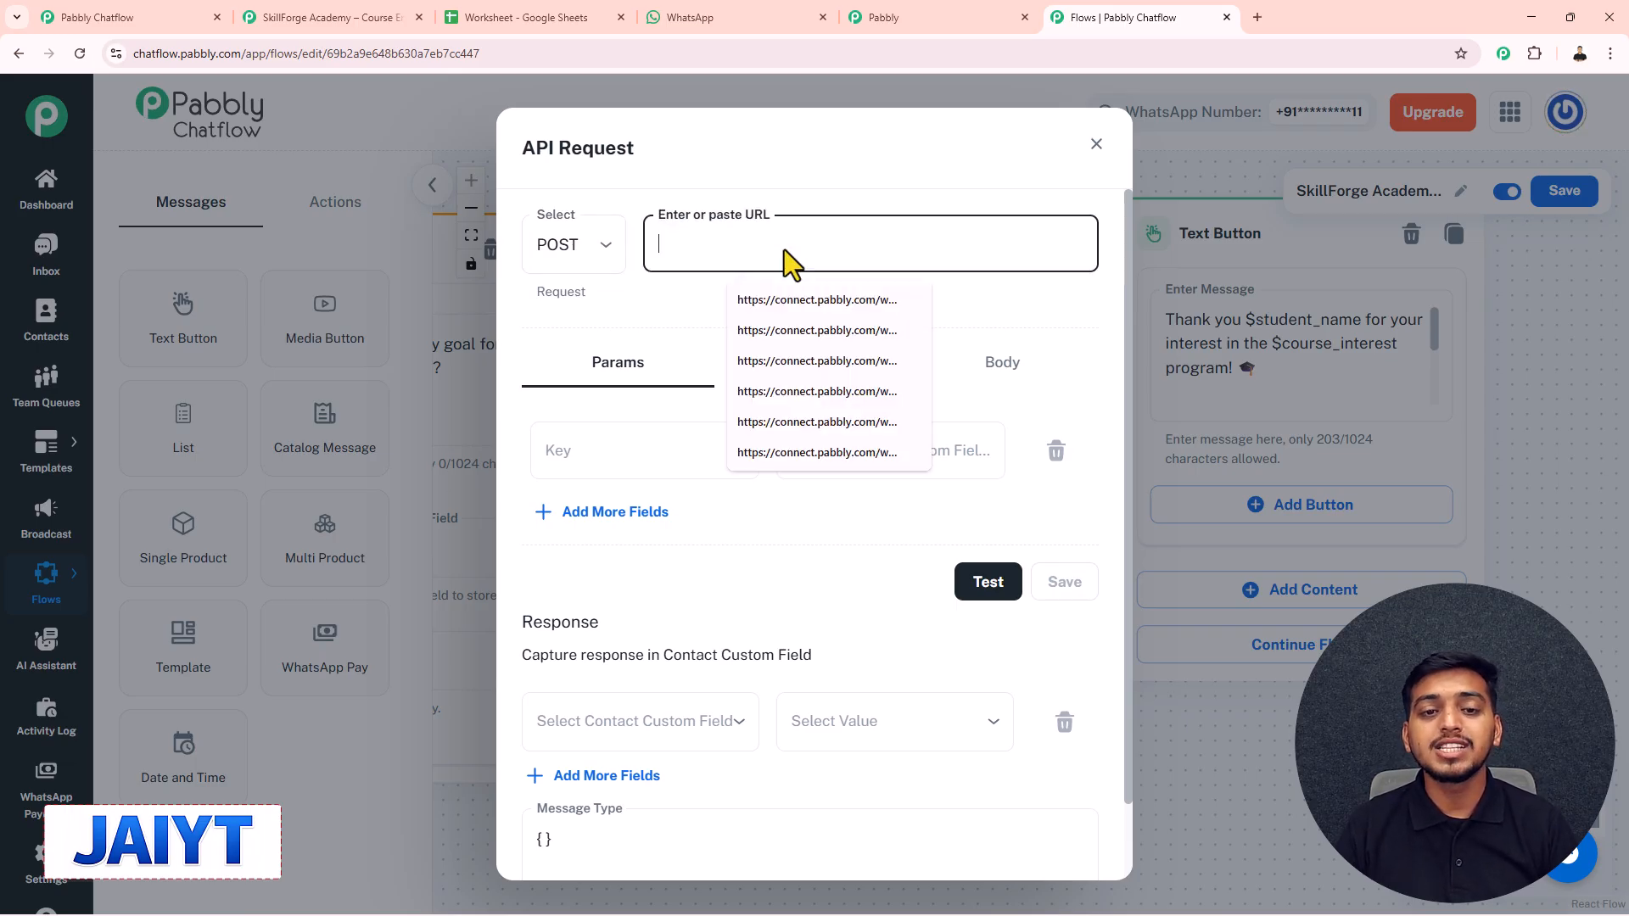
{"action": "left_click", "coordinate": [675, 323]}
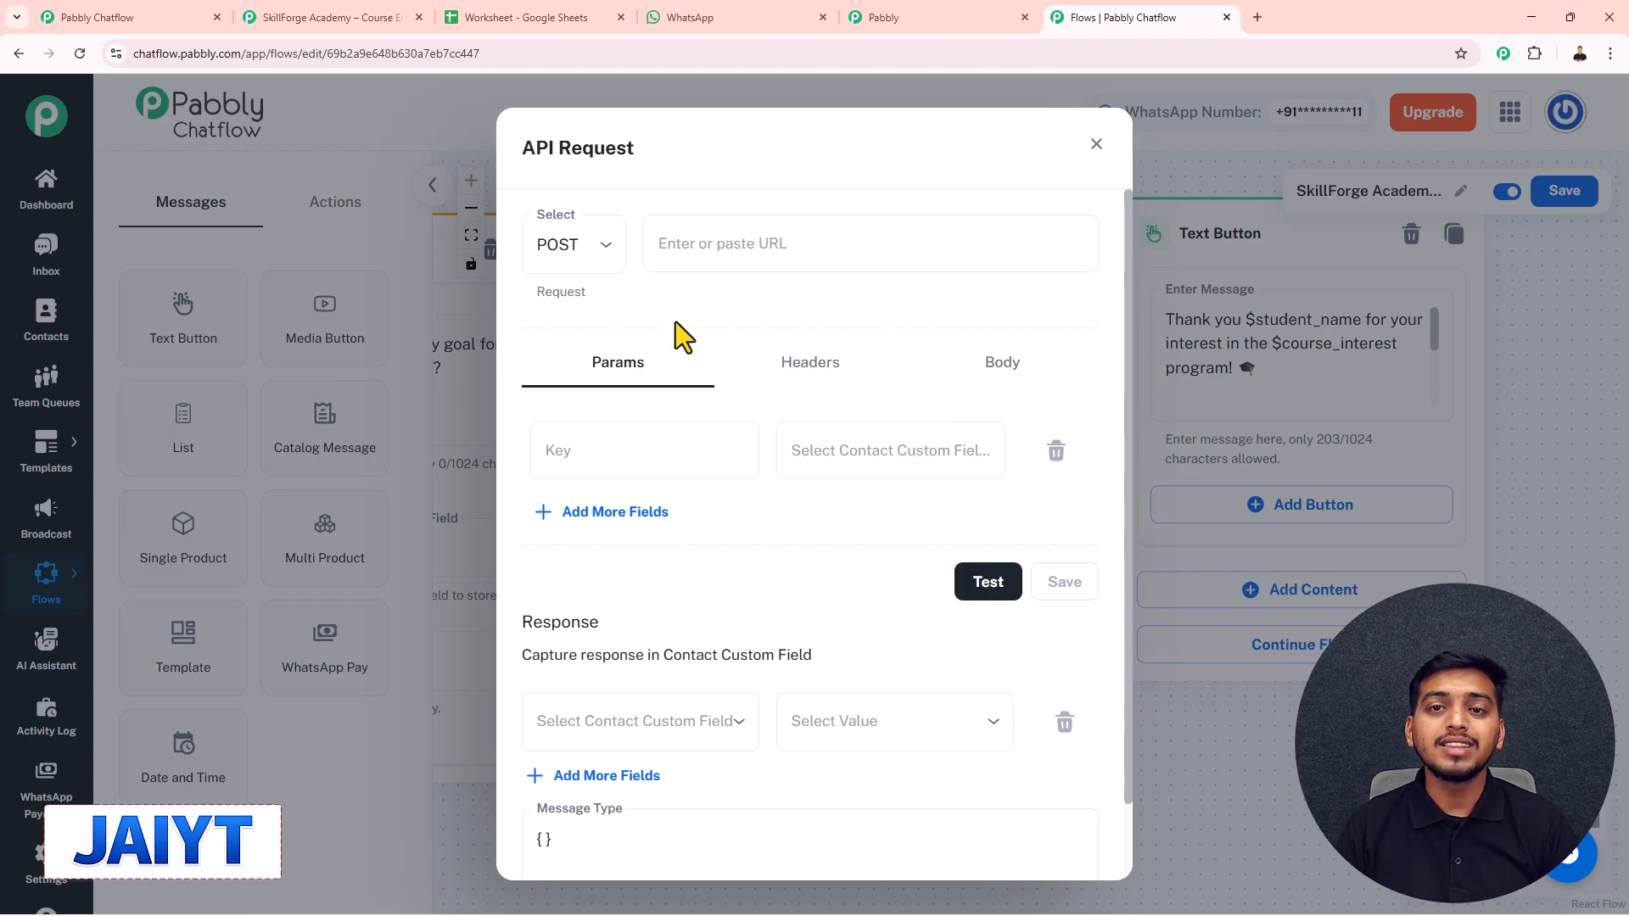
- Open Pabbly Connect from All Pabbly Apps and begin creating a new workflow
{"action": "left_click", "coordinate": [887, 3]}
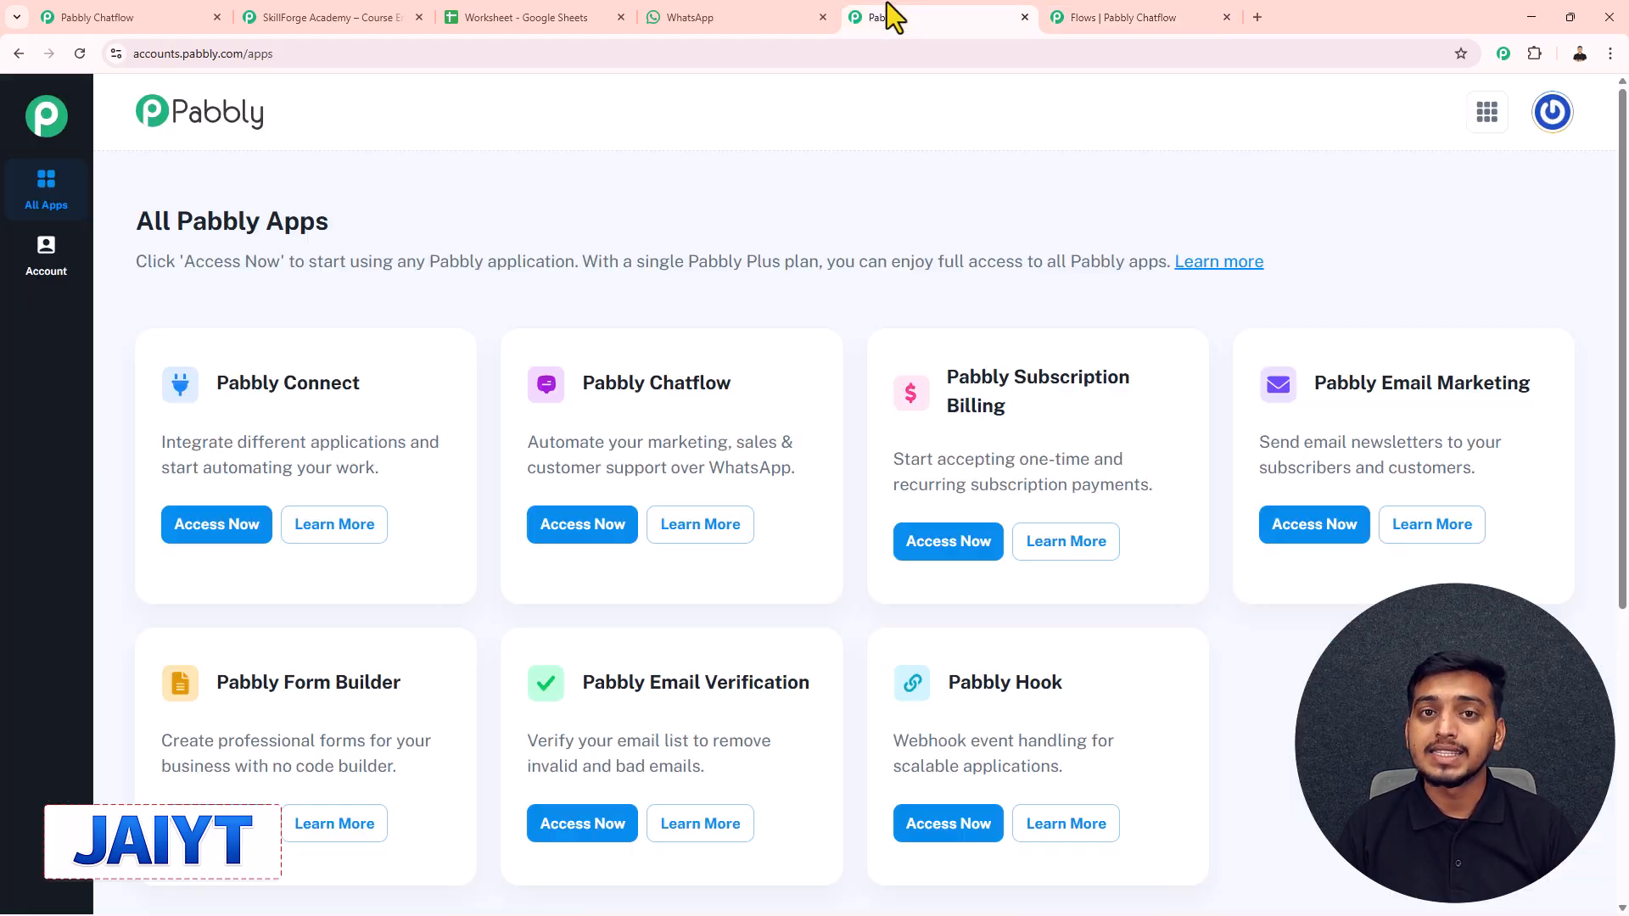
{"action": "scroll", "coordinate": [505, 293], "scroll_direction": "down", "scroll_amount": 1}
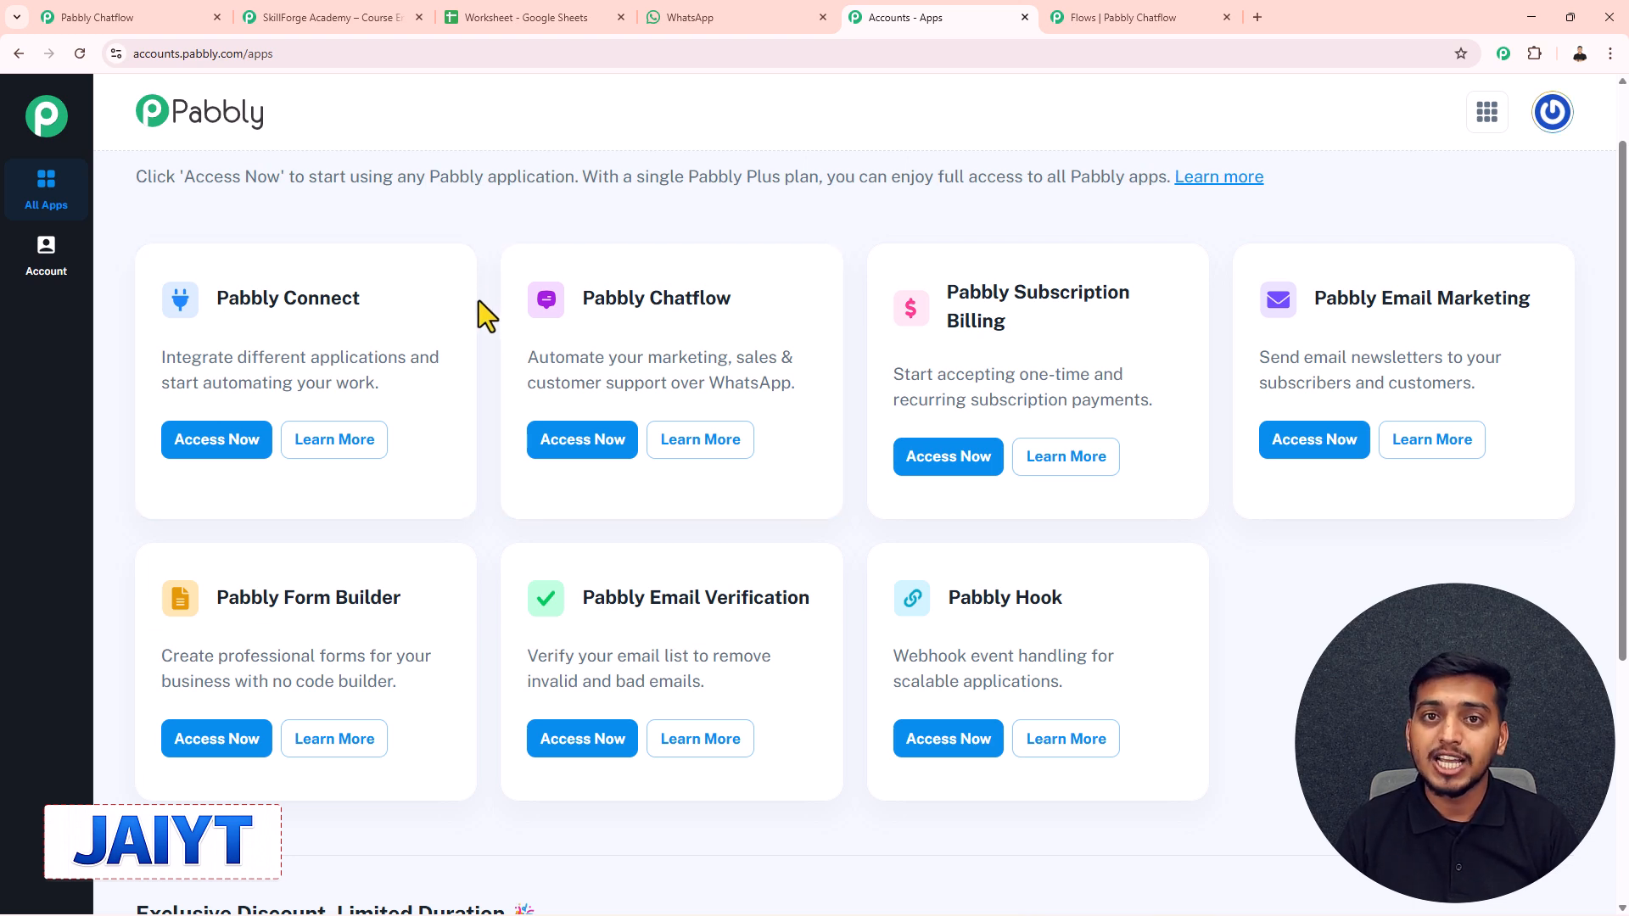
{"action": "left_click", "coordinate": [212, 451]}
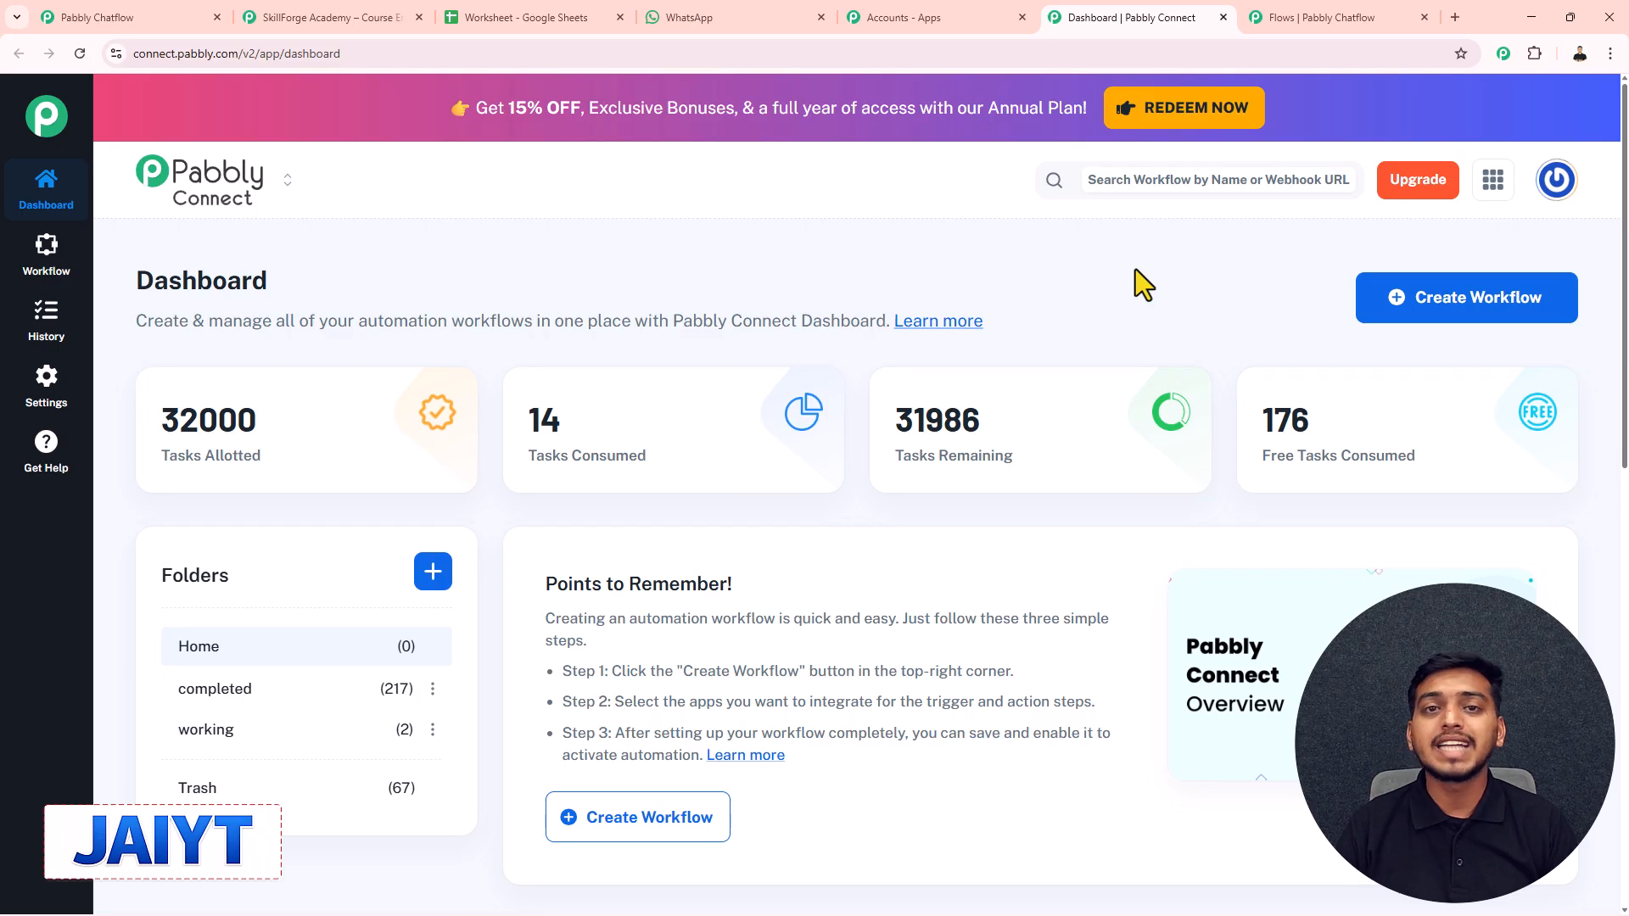
{"action": "left_click", "coordinate": [1455, 315]}
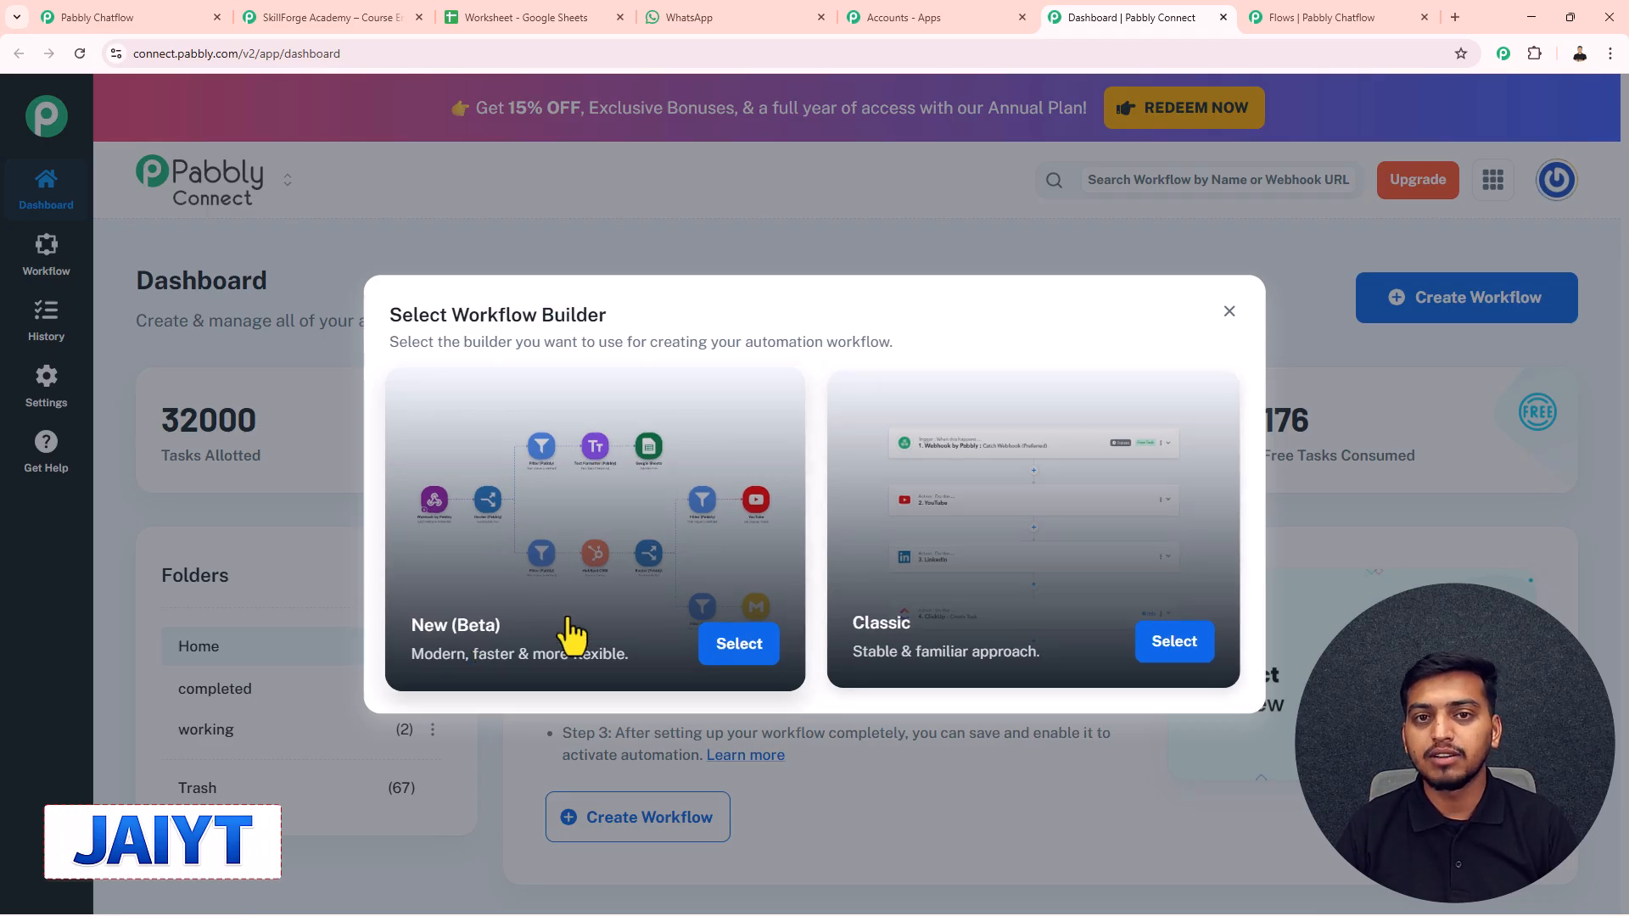
- Create a New (Beta) workflow named 'SkillForge Academy – Course Enquiry Bot' in the working folder
{"action": "left_click", "coordinate": [714, 648]}
{"action": "left_click_drag", "start_coordinate": [667, 440], "coordinate": [521, 443]}
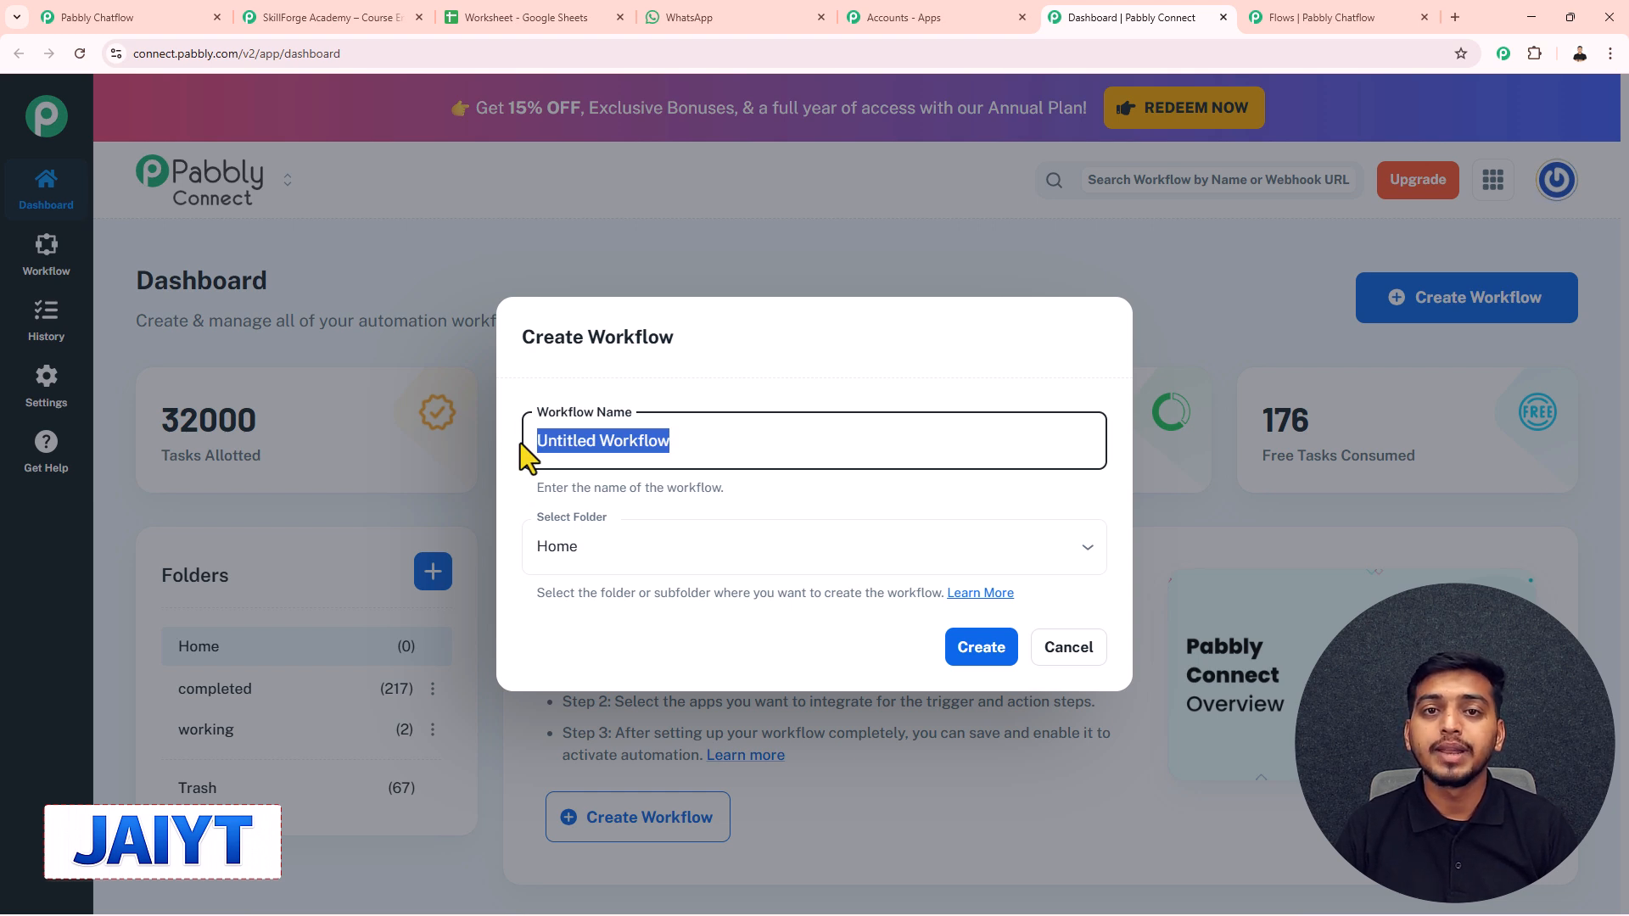
{"action": "type", "text": "SkillForge Academy – Course Enquiry Bot"}
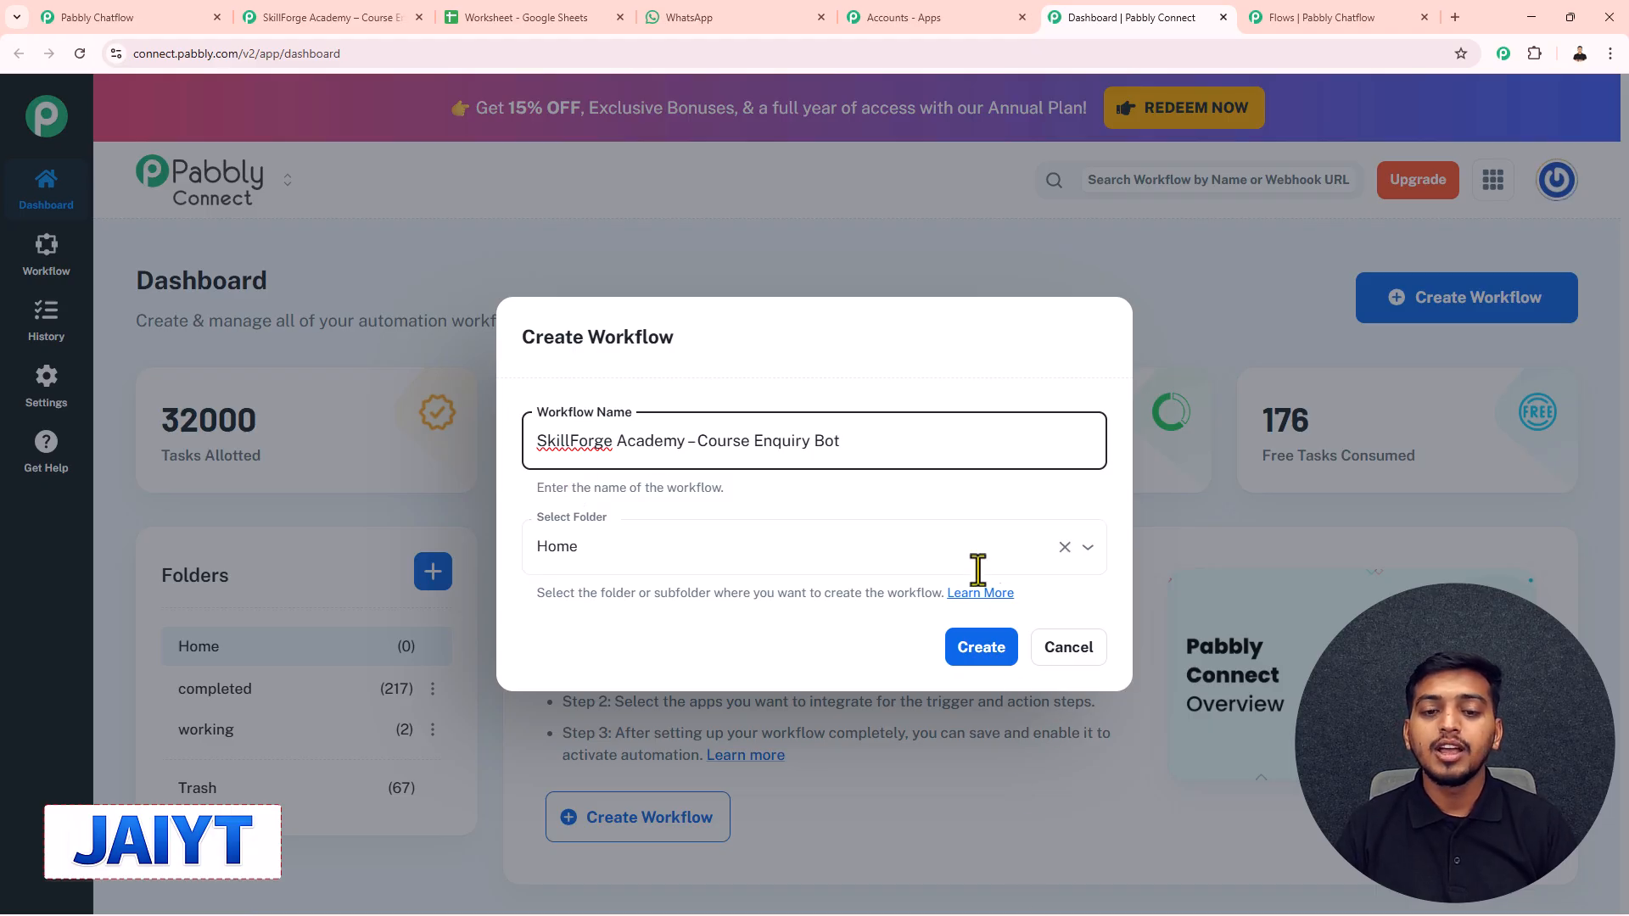
{"action": "left_click", "coordinate": [616, 560]}
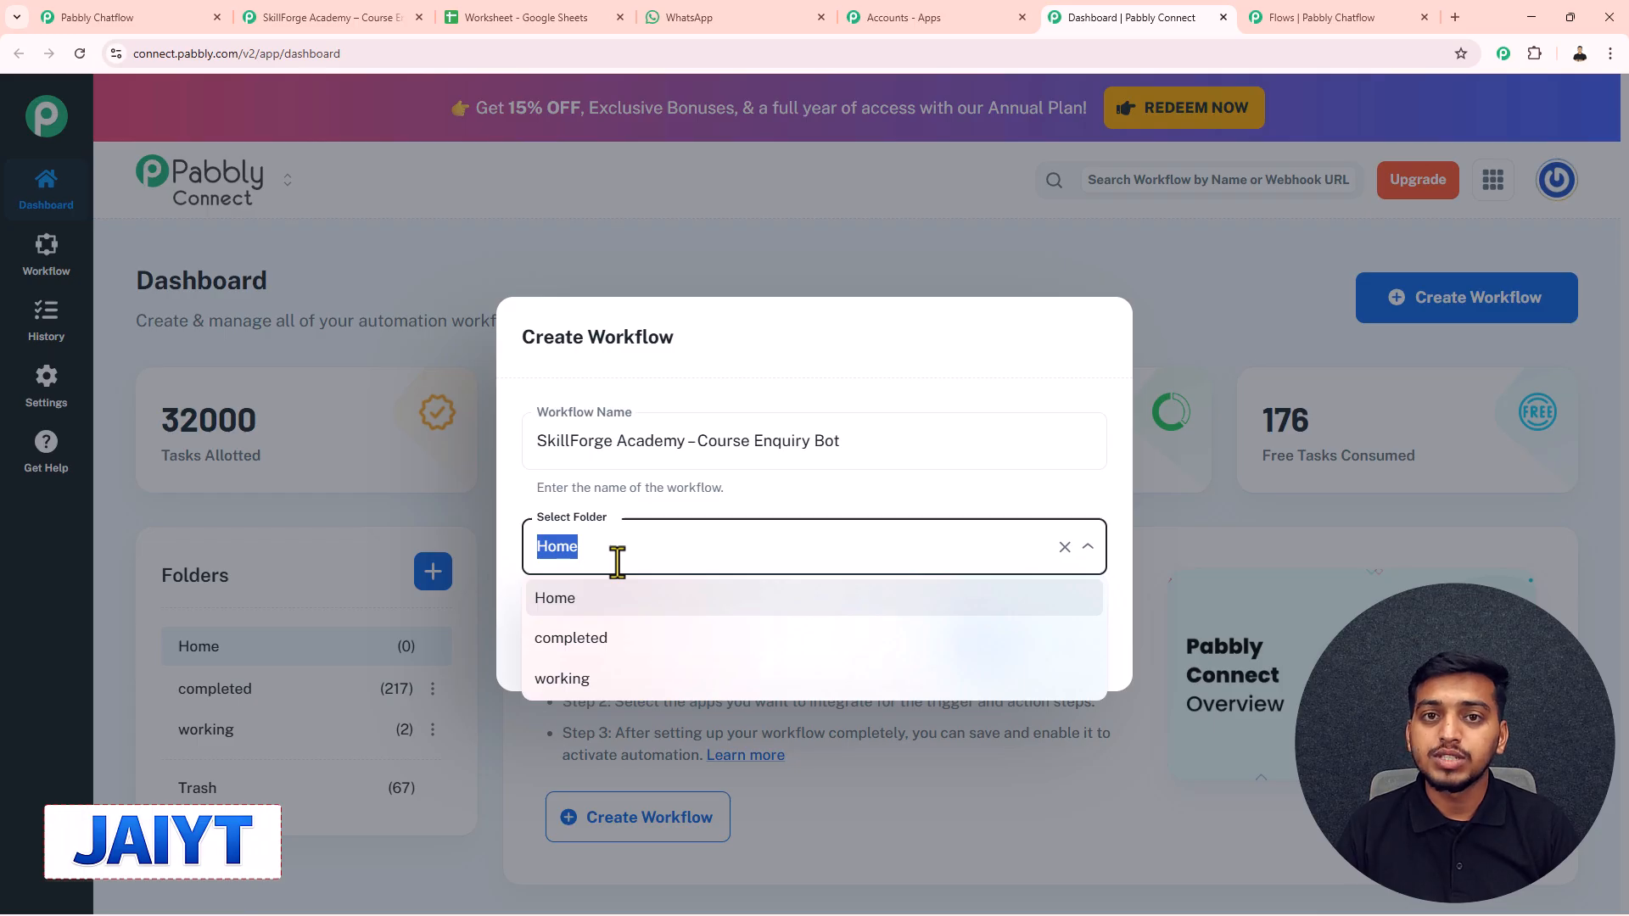
{"action": "left_click", "coordinate": [563, 679]}
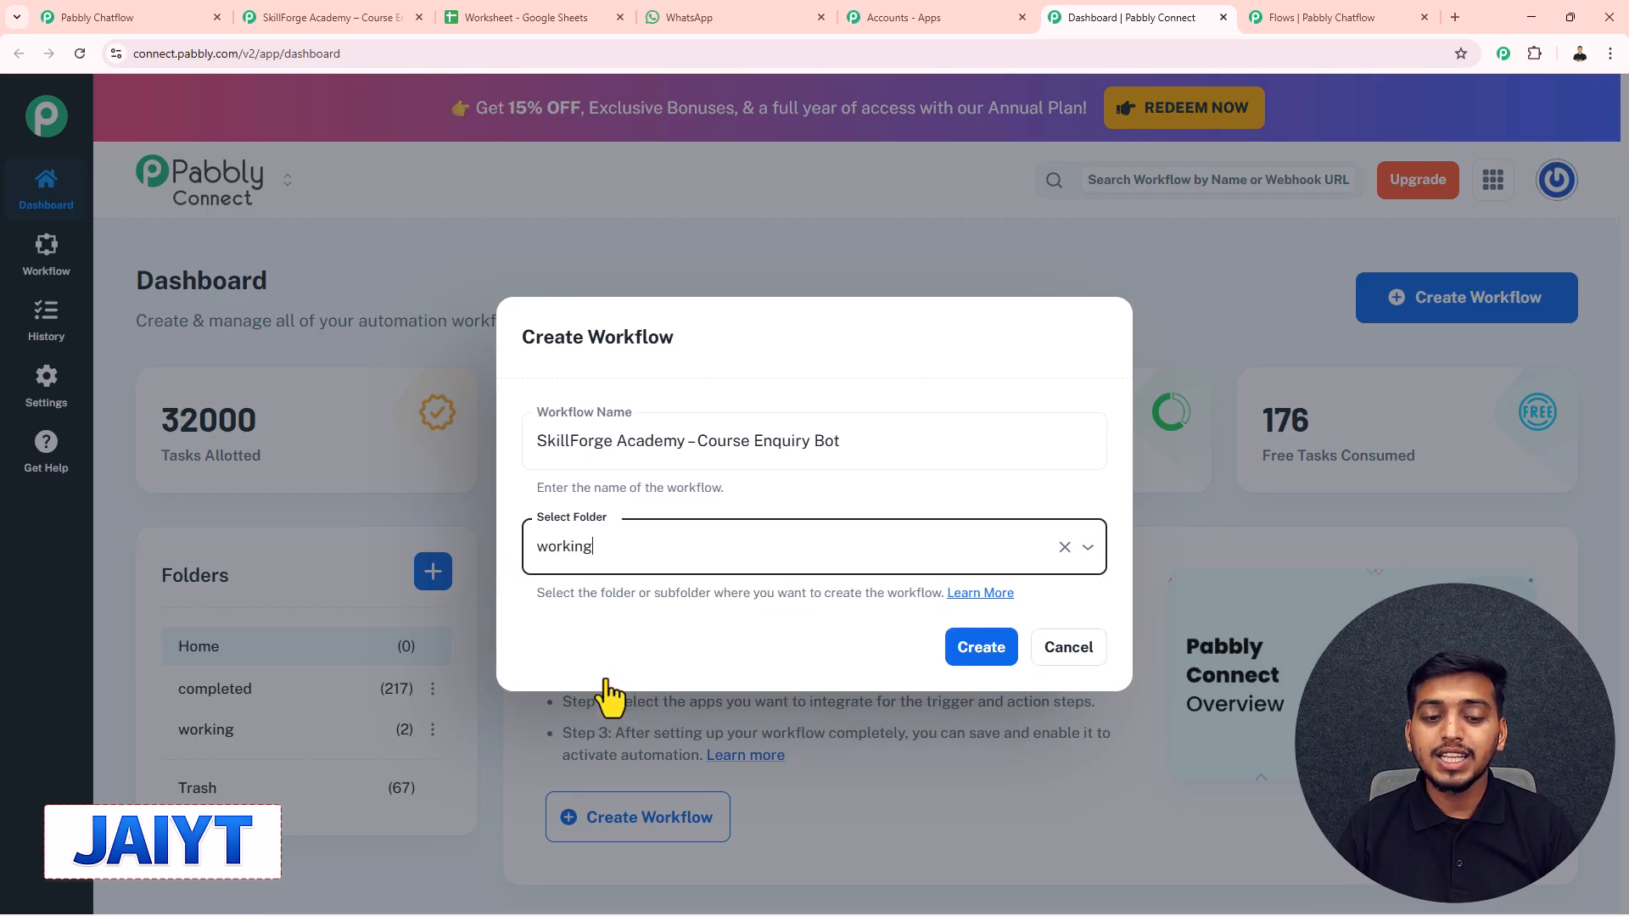
{"action": "left_click", "coordinate": [975, 654]}
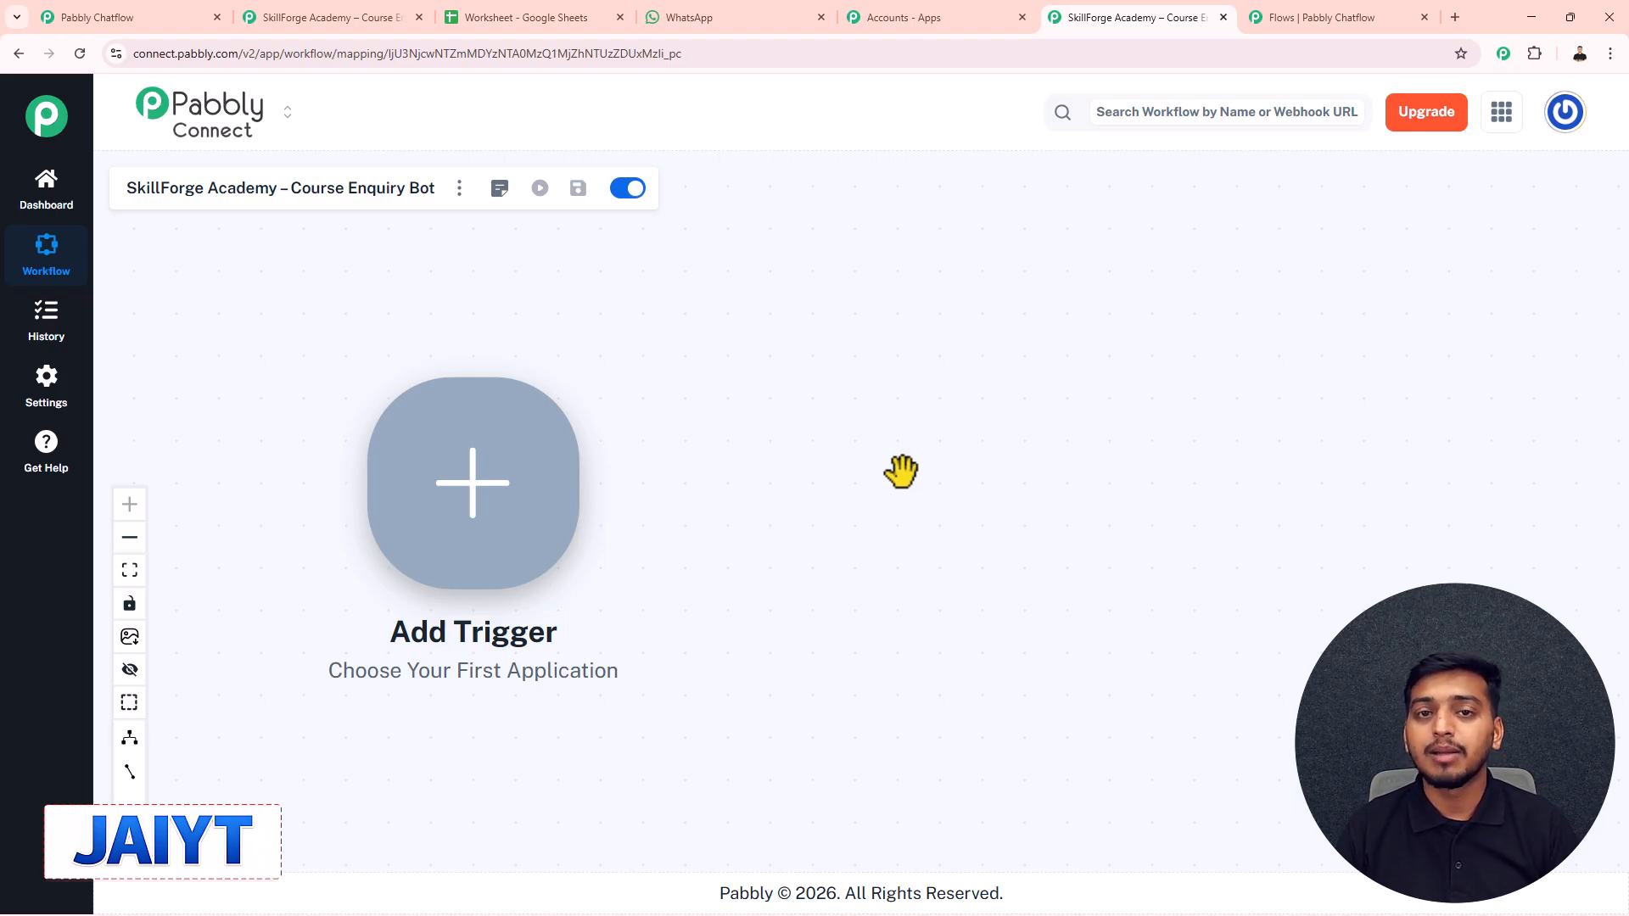
- Set the trigger to Pabbly Chatflow's New Message Received event and begin connecting the account
{"action": "left_click", "coordinate": [475, 502]}
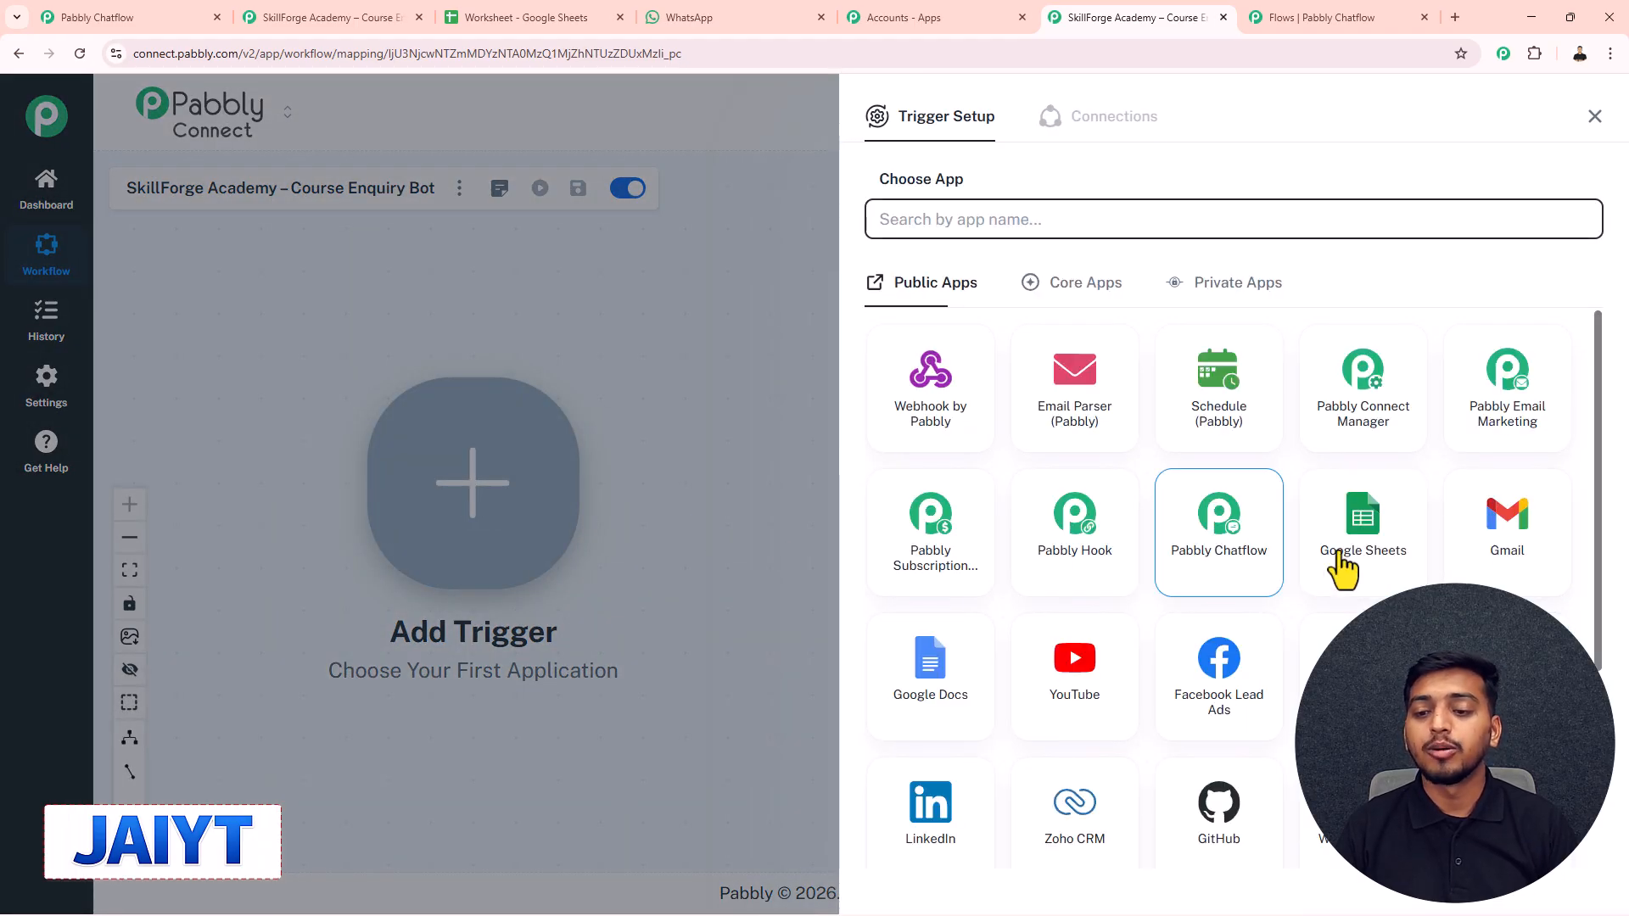
{"action": "left_click", "coordinate": [954, 226]}
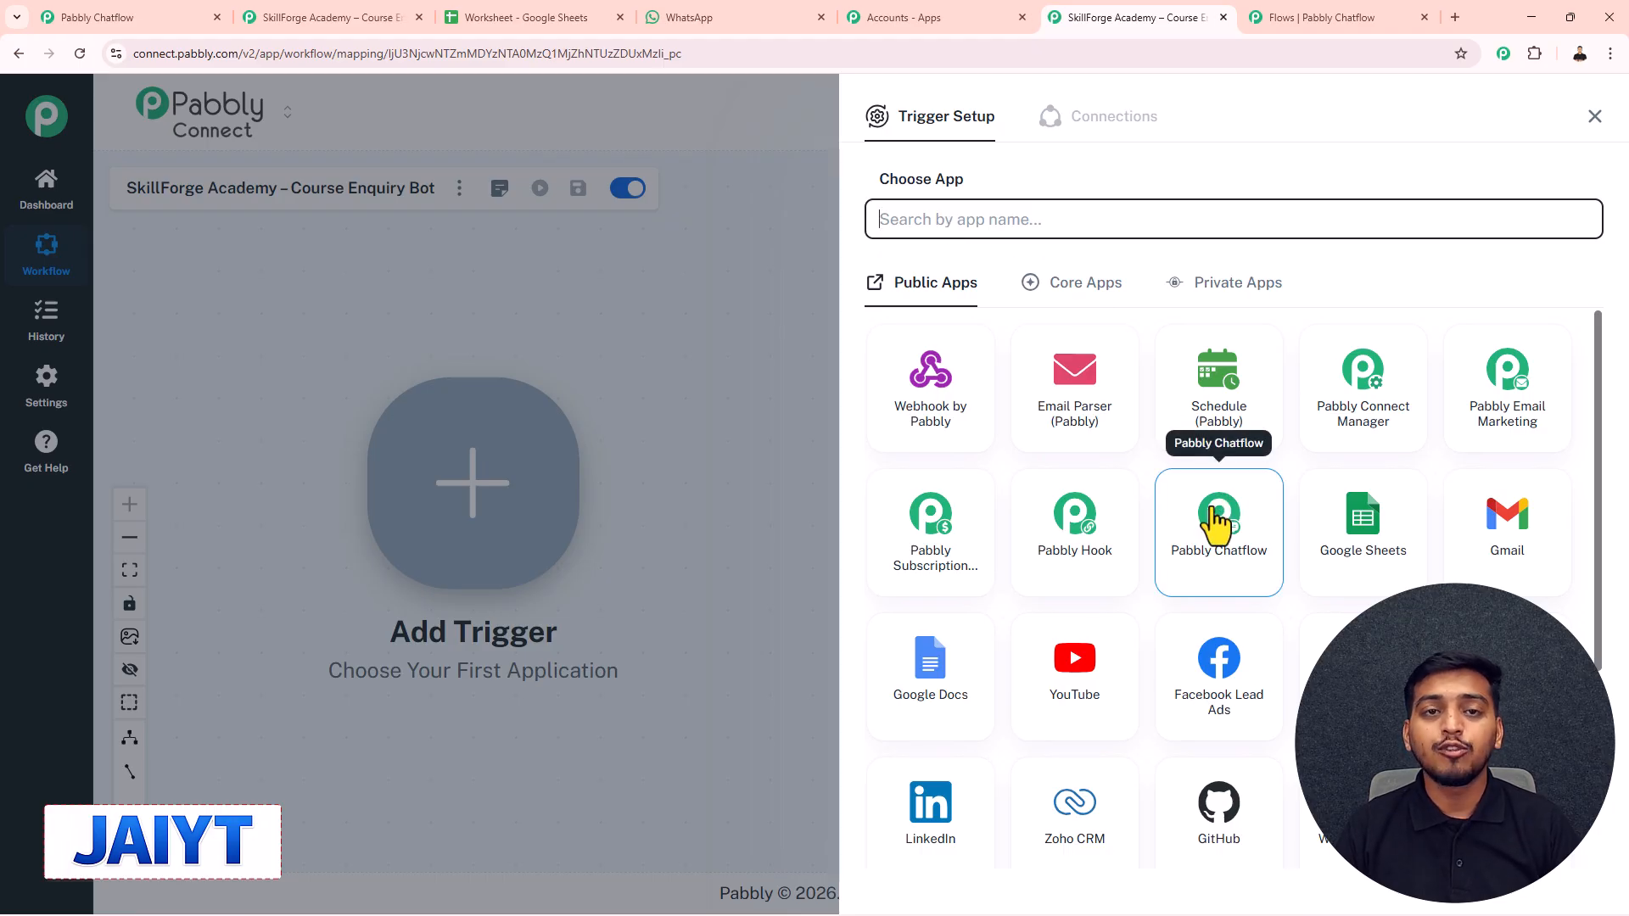
{"action": "left_click", "coordinate": [1221, 538]}
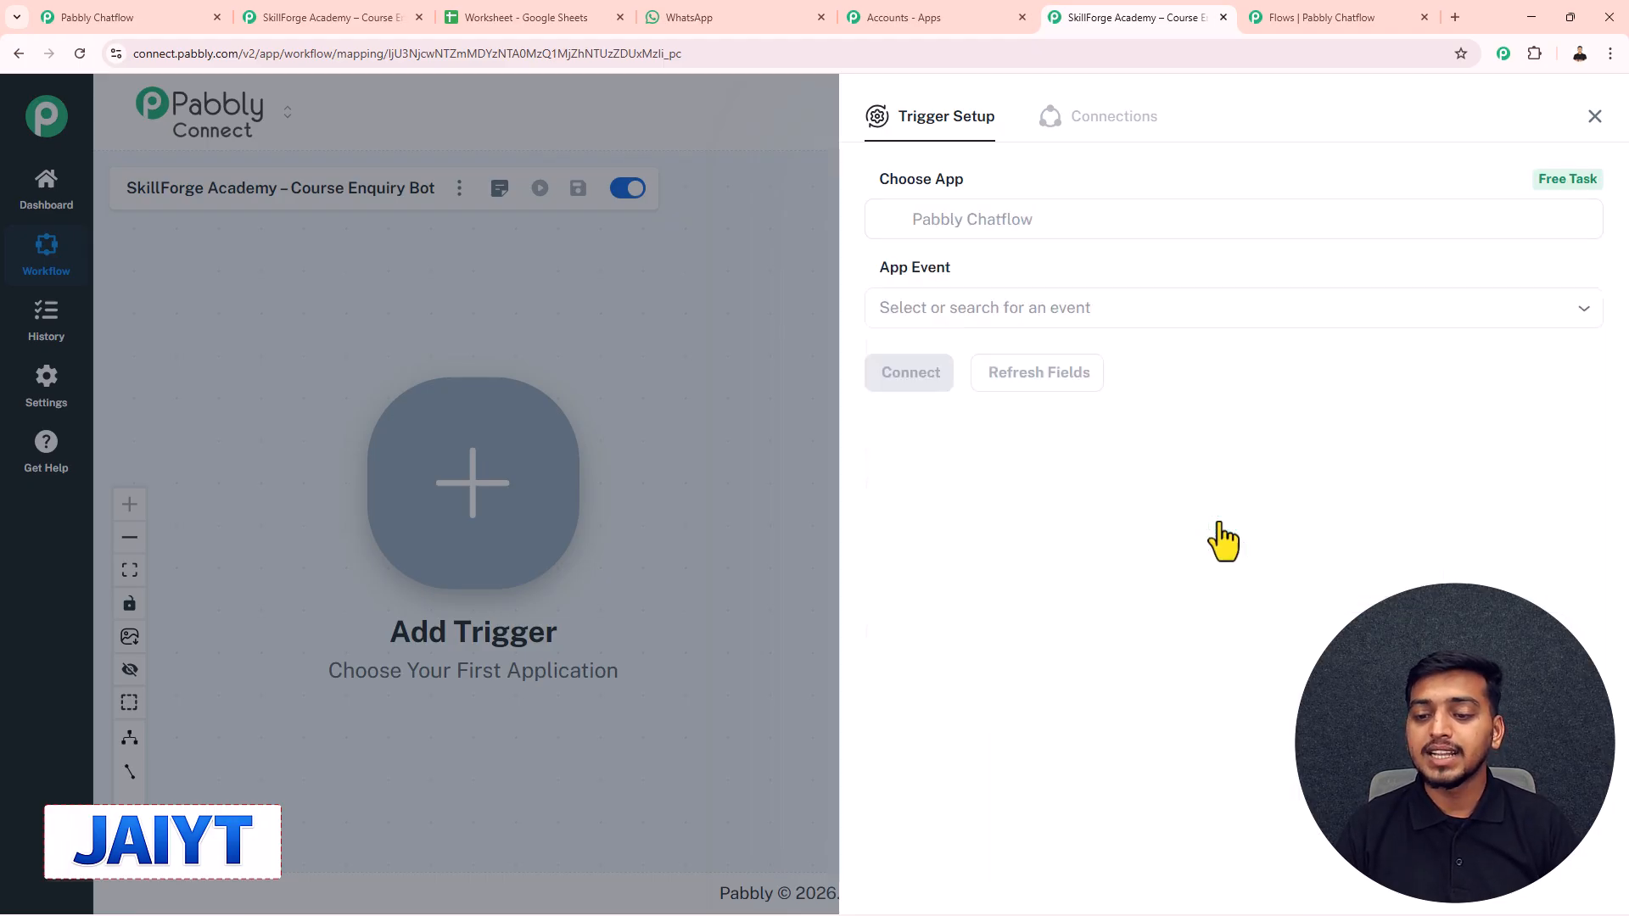
{"action": "left_click", "coordinate": [969, 312]}
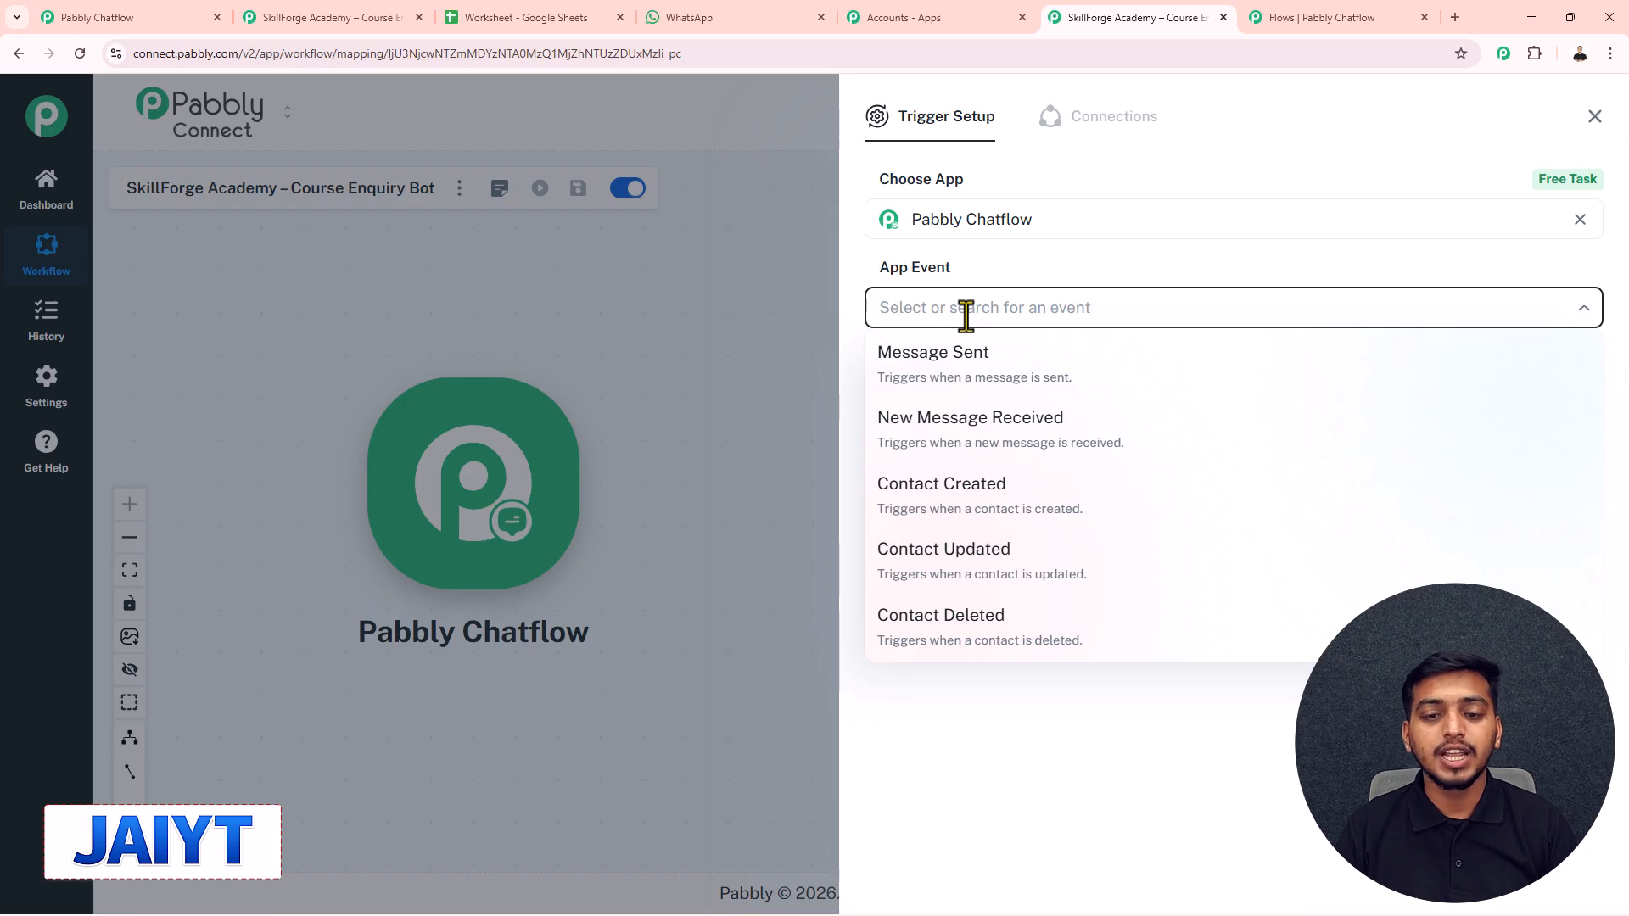
{"action": "left_click", "coordinate": [950, 444]}
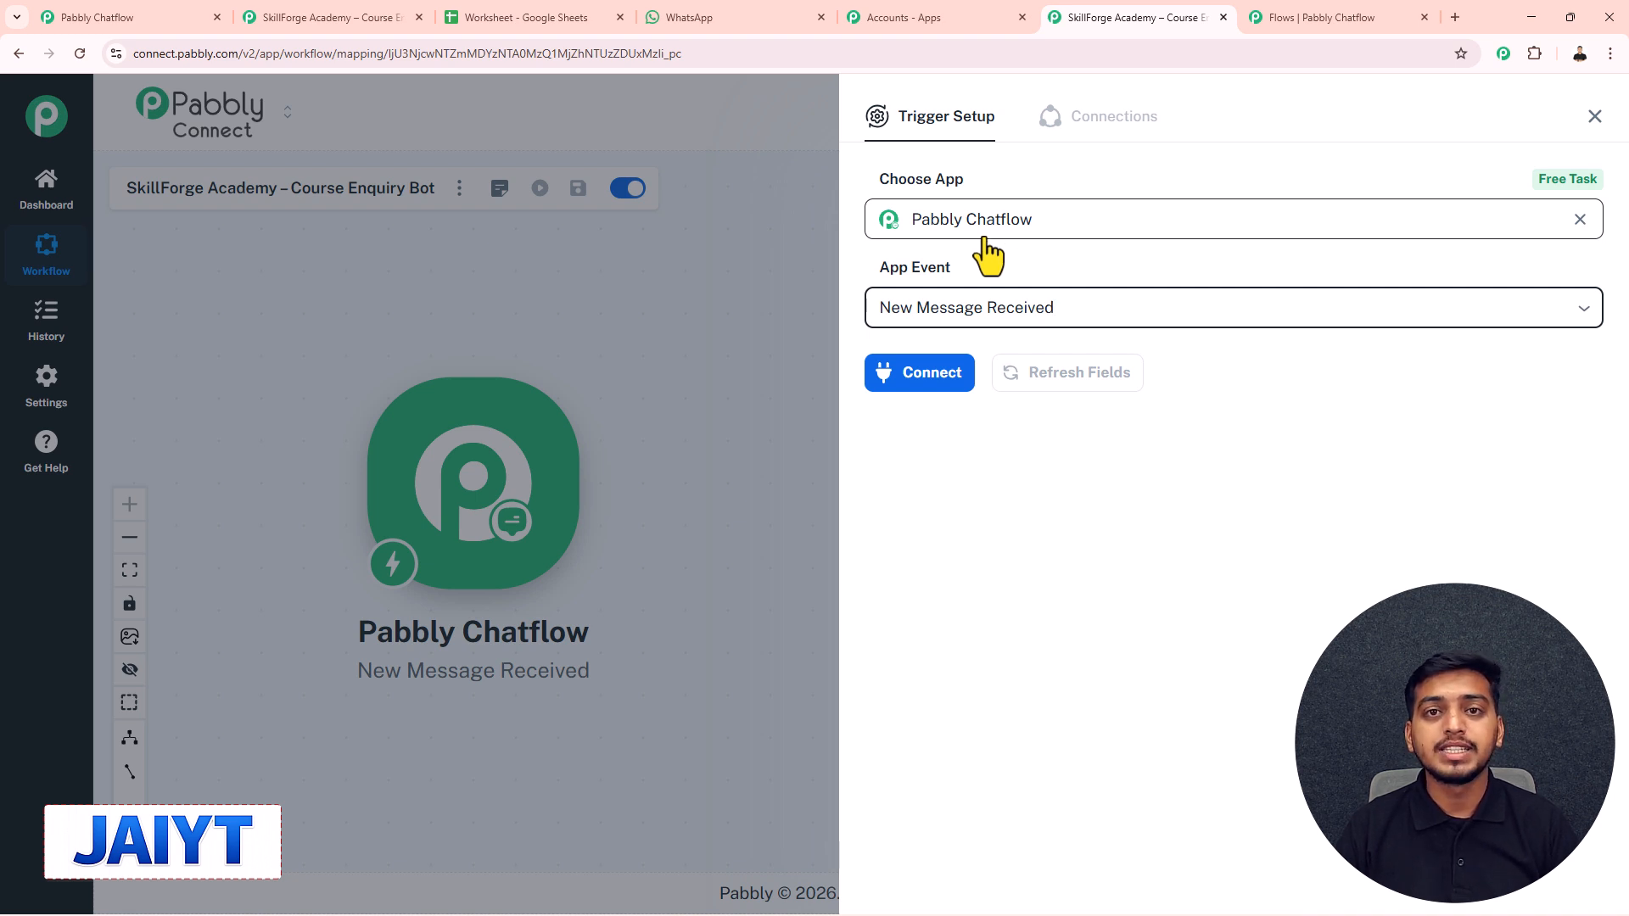
{"action": "left_click", "coordinate": [932, 378]}
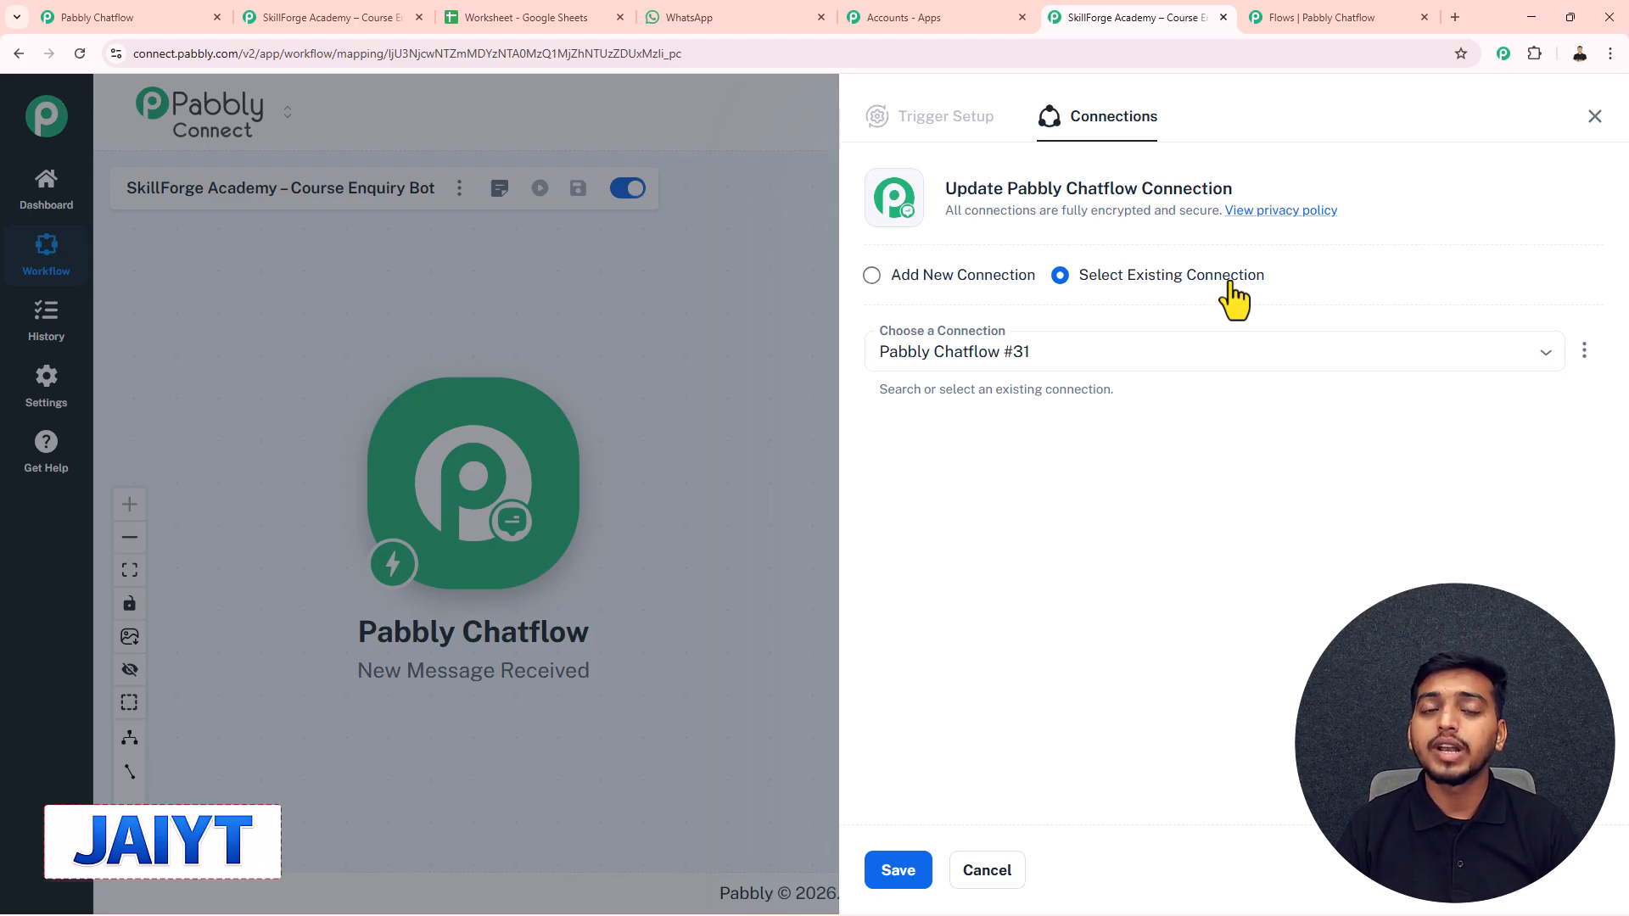
- Choose to add a new Chatflow connection, then go to the Pabbly Chatflow dashboard for its token
{"action": "left_click", "coordinate": [872, 274]}
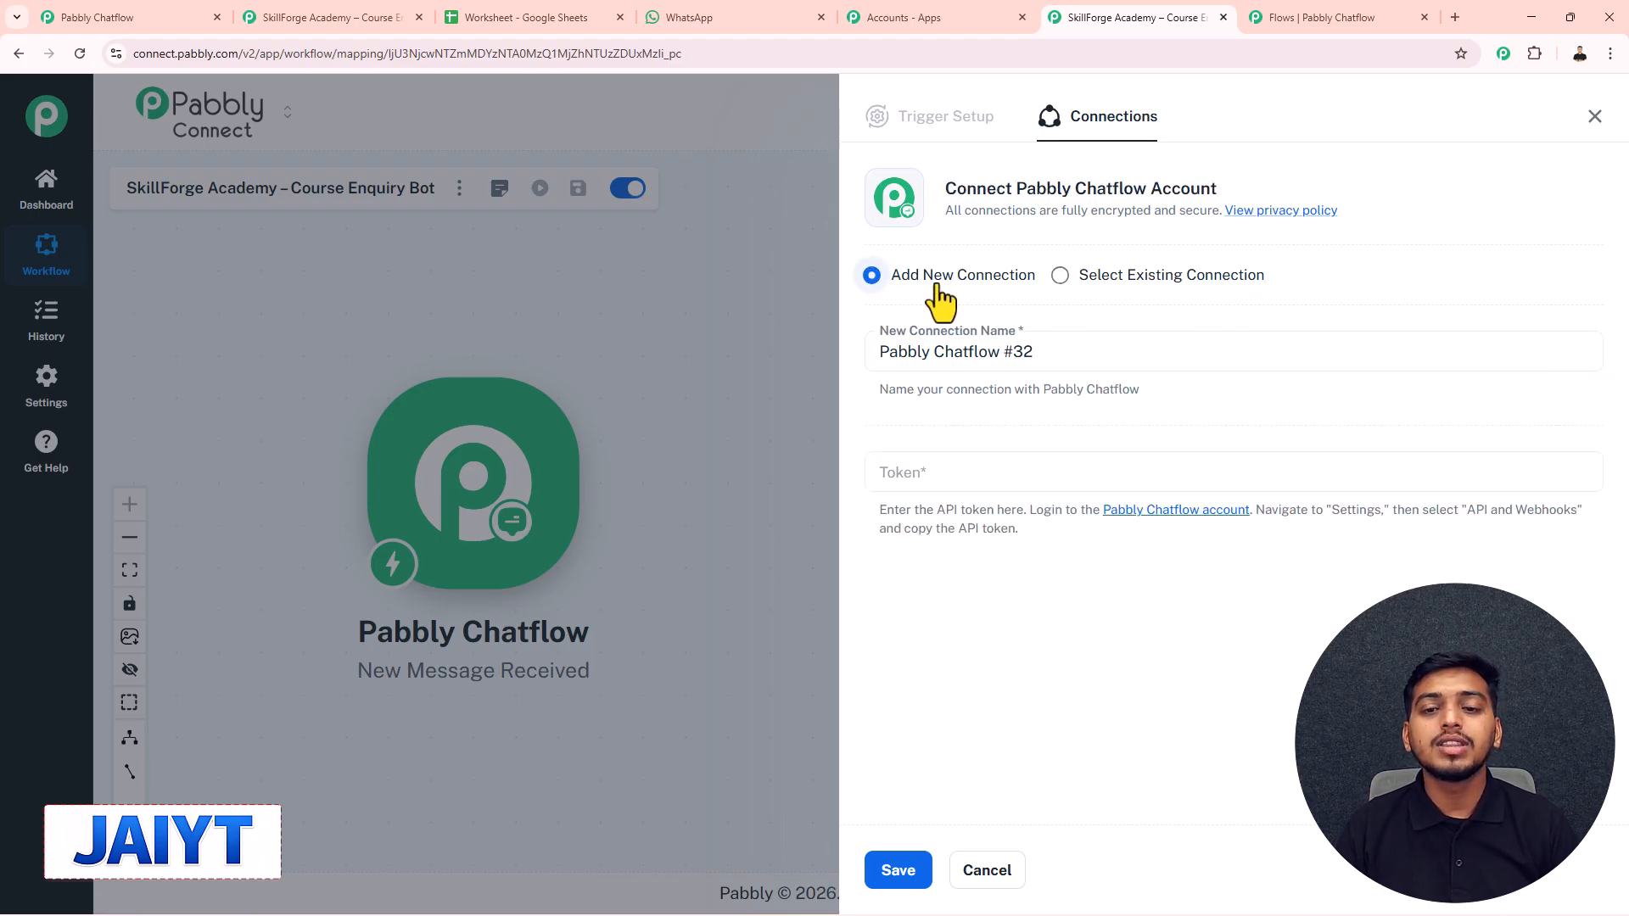
{"action": "left_click", "coordinate": [933, 475]}
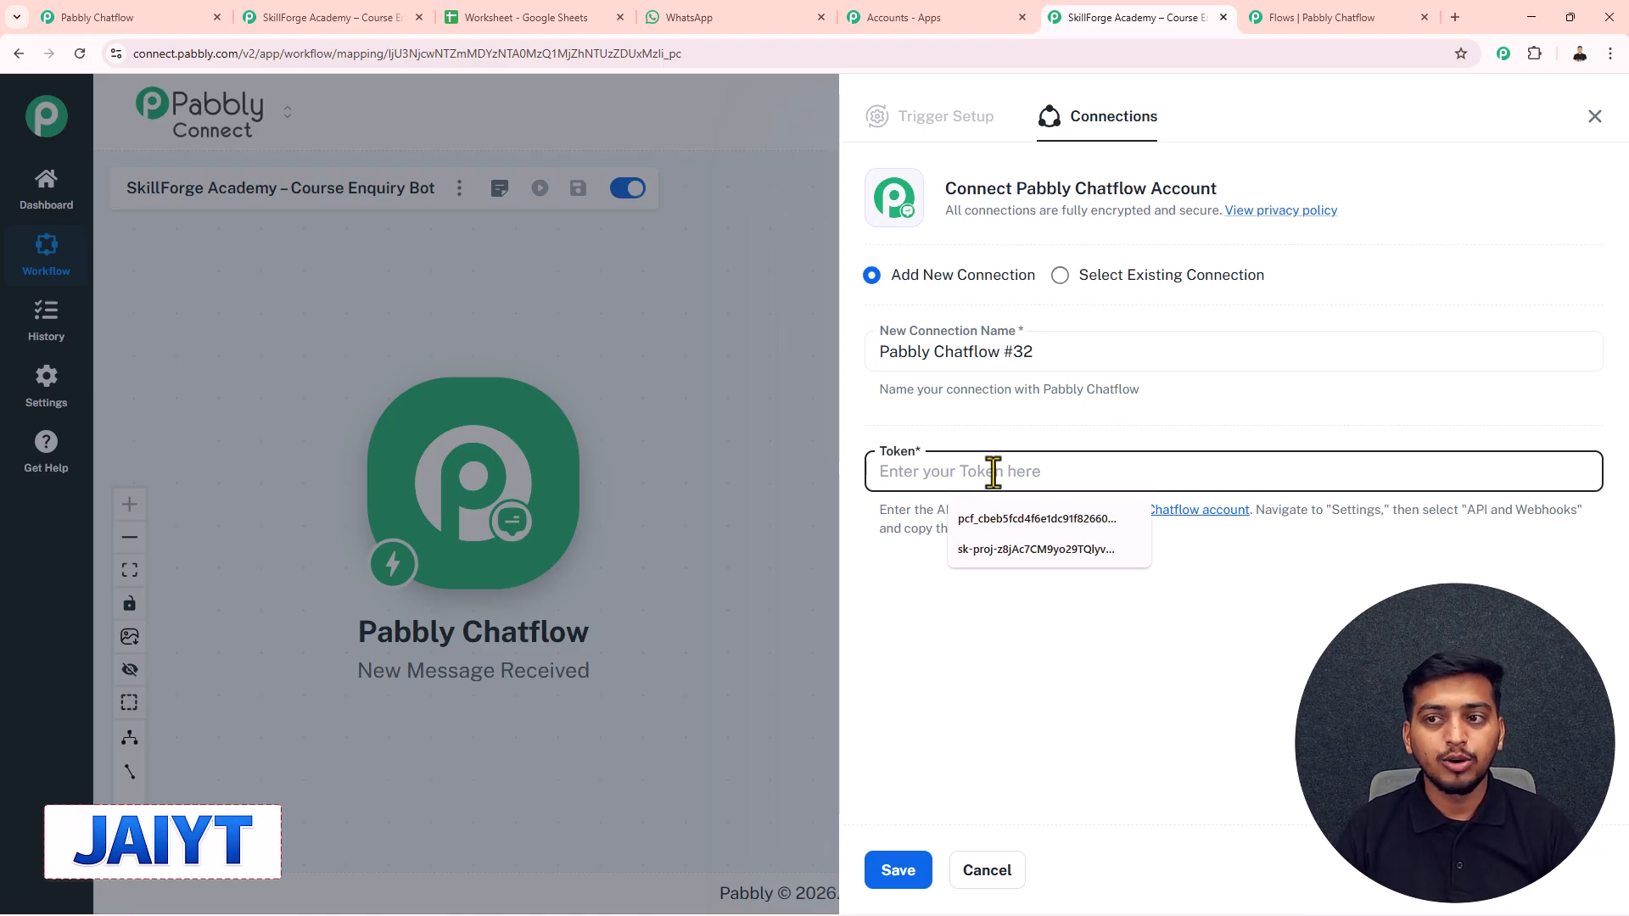
{"action": "left_click", "coordinate": [1282, 15]}
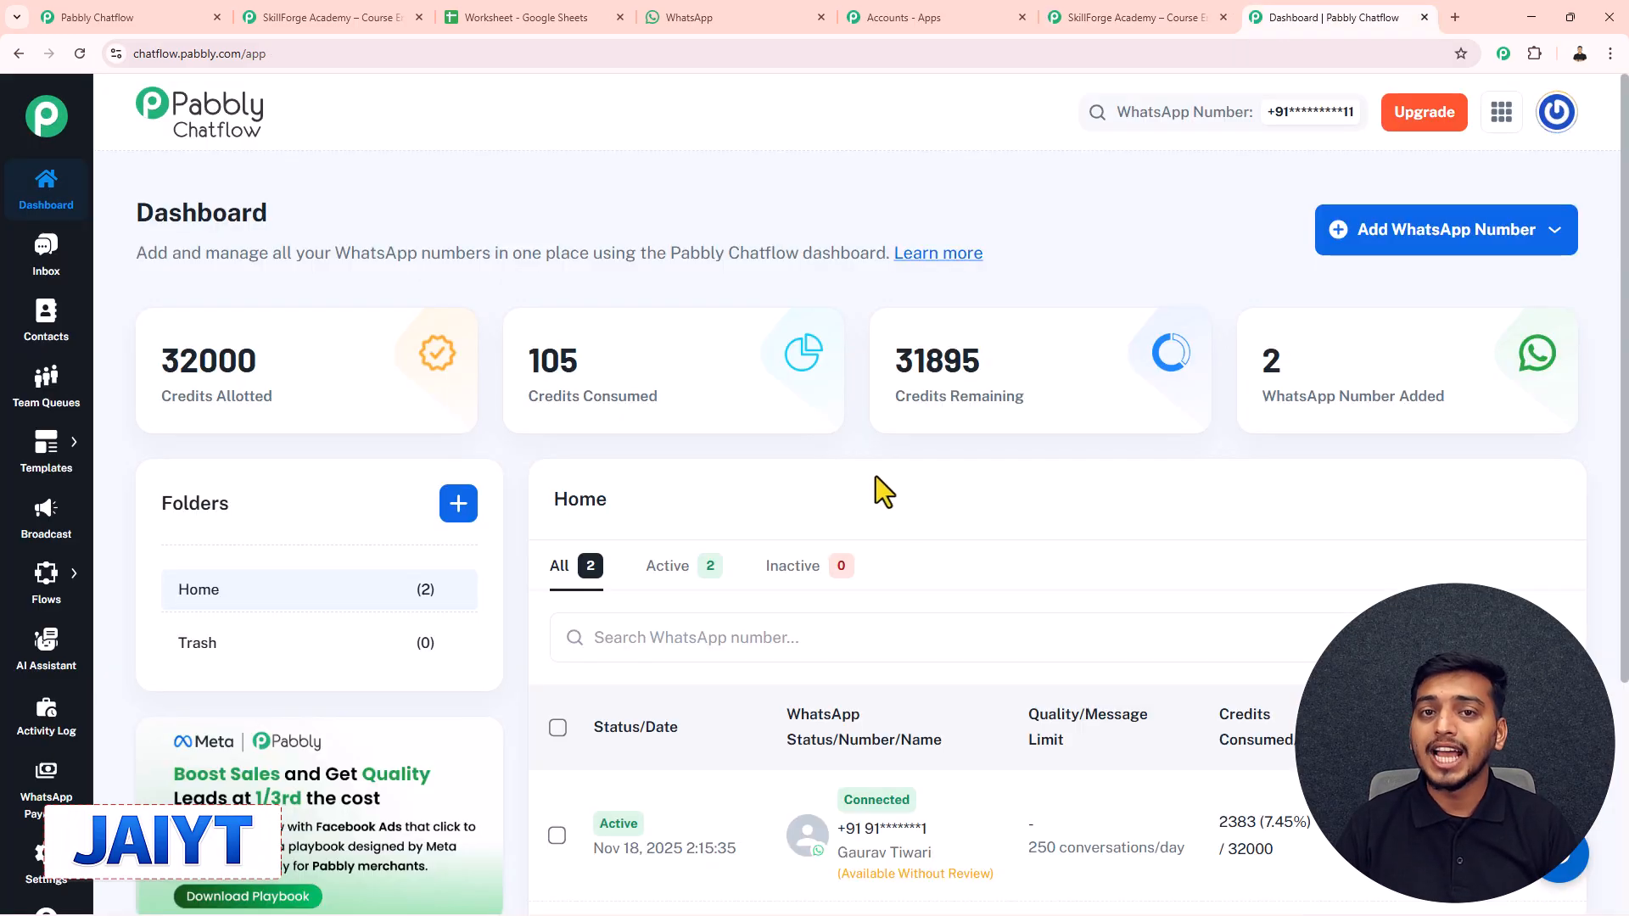
- Copy the API token from Pabbly Chatflow's API & Webhooks settings
{"action": "mouse_move", "coordinate": [46, 857]}
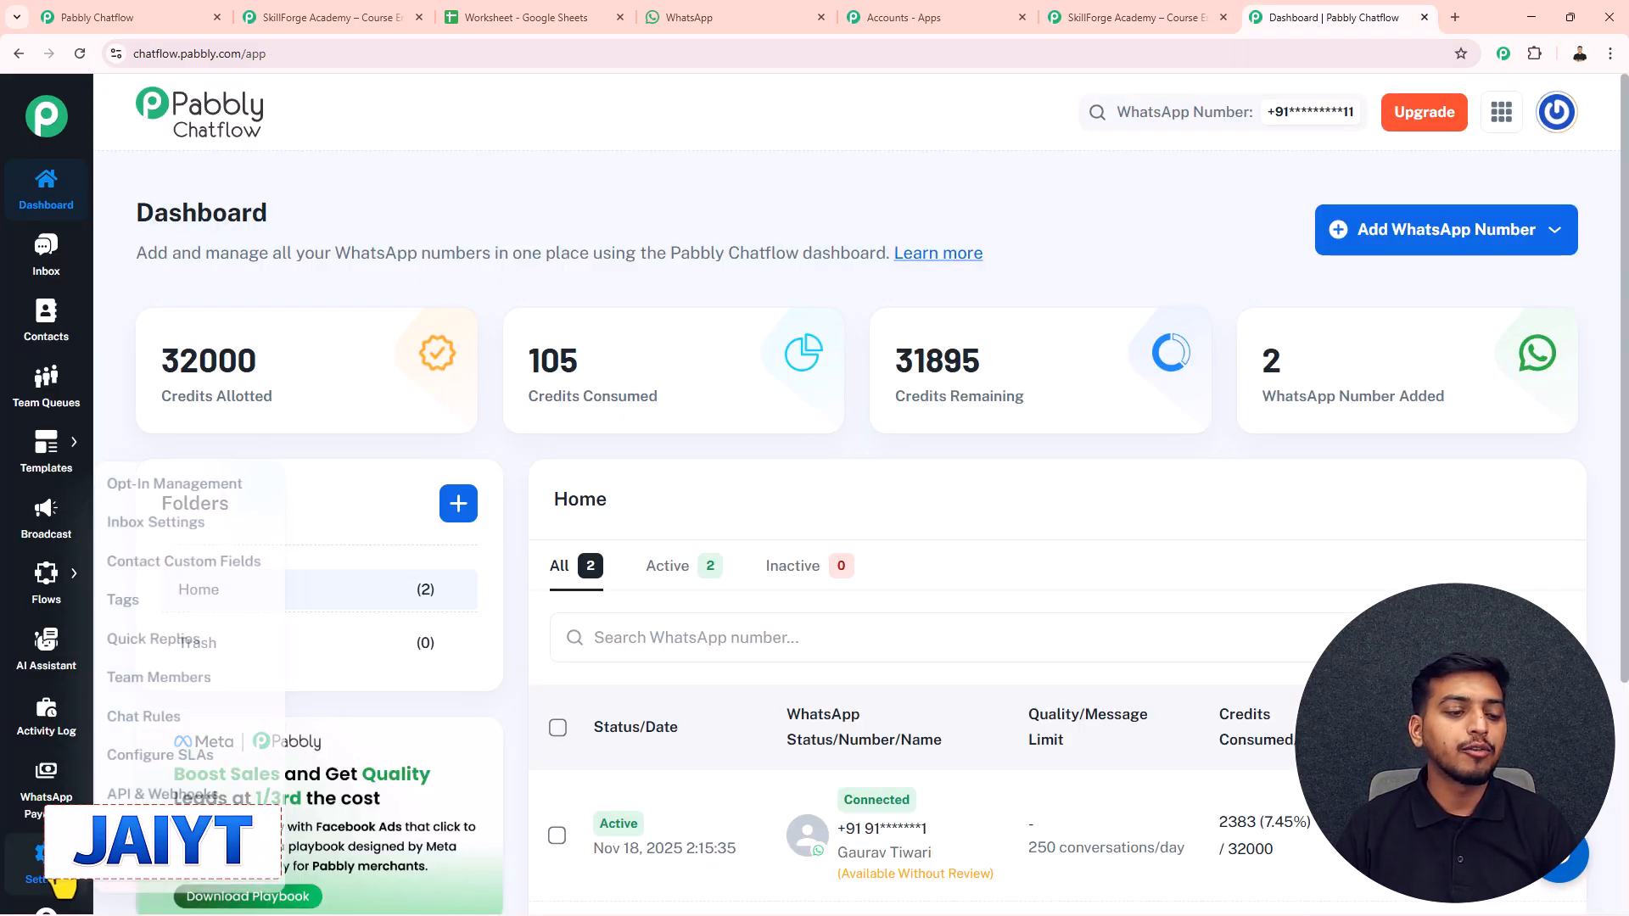
{"action": "left_click", "coordinate": [156, 792]}
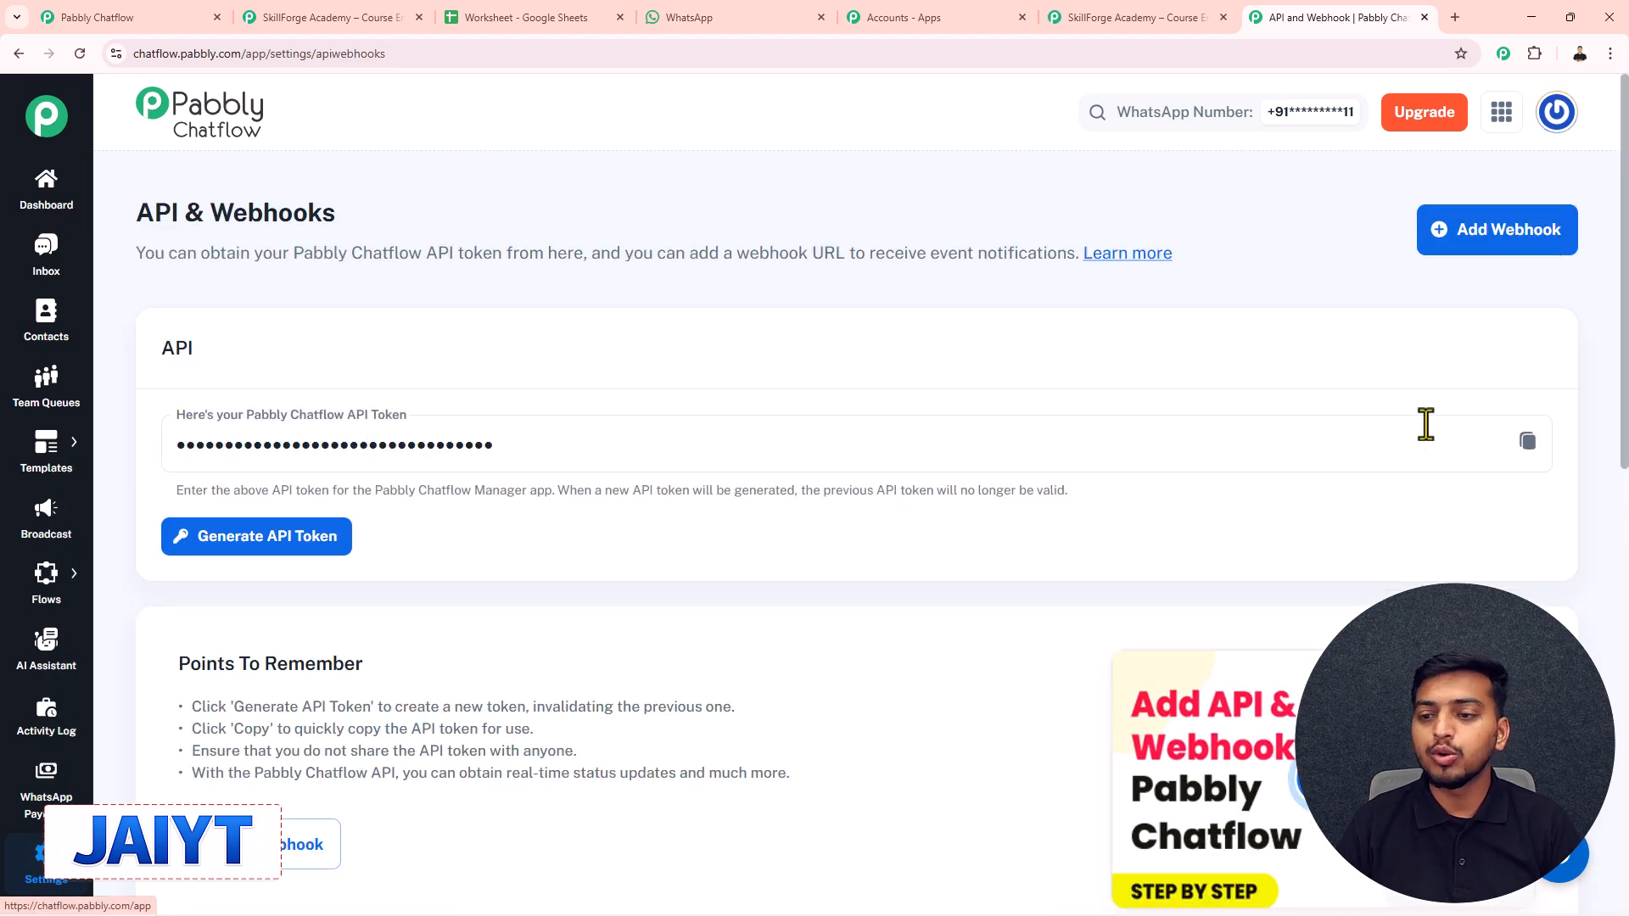
{"action": "left_click", "coordinate": [1527, 444]}
- Paste the Chatflow API token into the new connection and save it
{"action": "left_click", "coordinate": [1173, 27]}
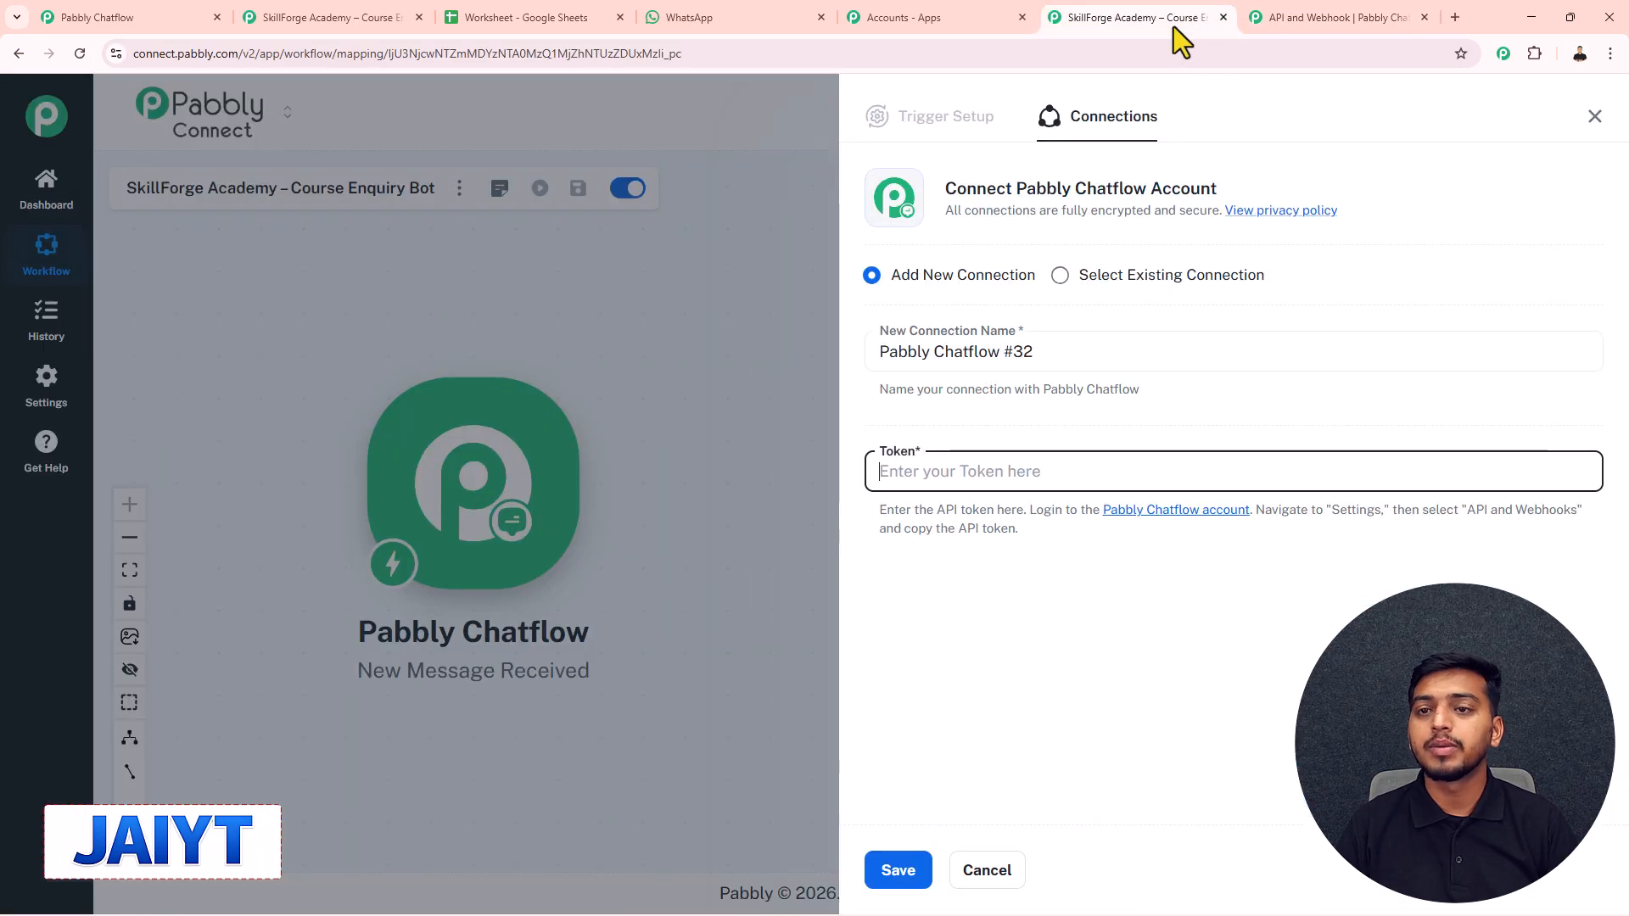
{"action": "key", "text": "ctrl+v"}
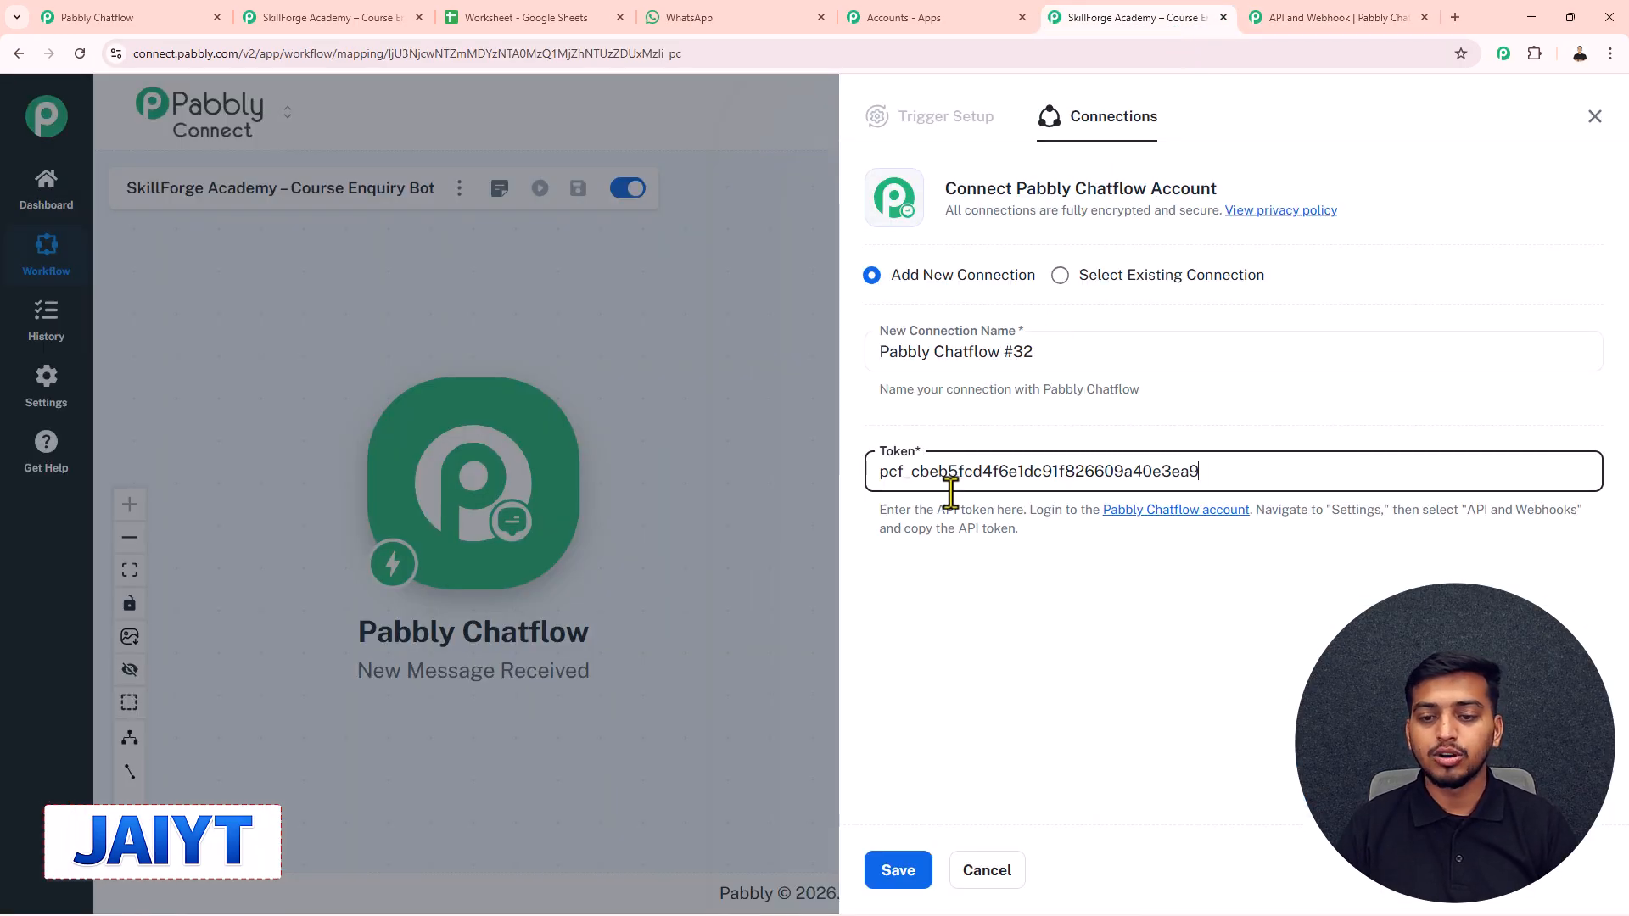
{"action": "left_click", "coordinate": [896, 868]}
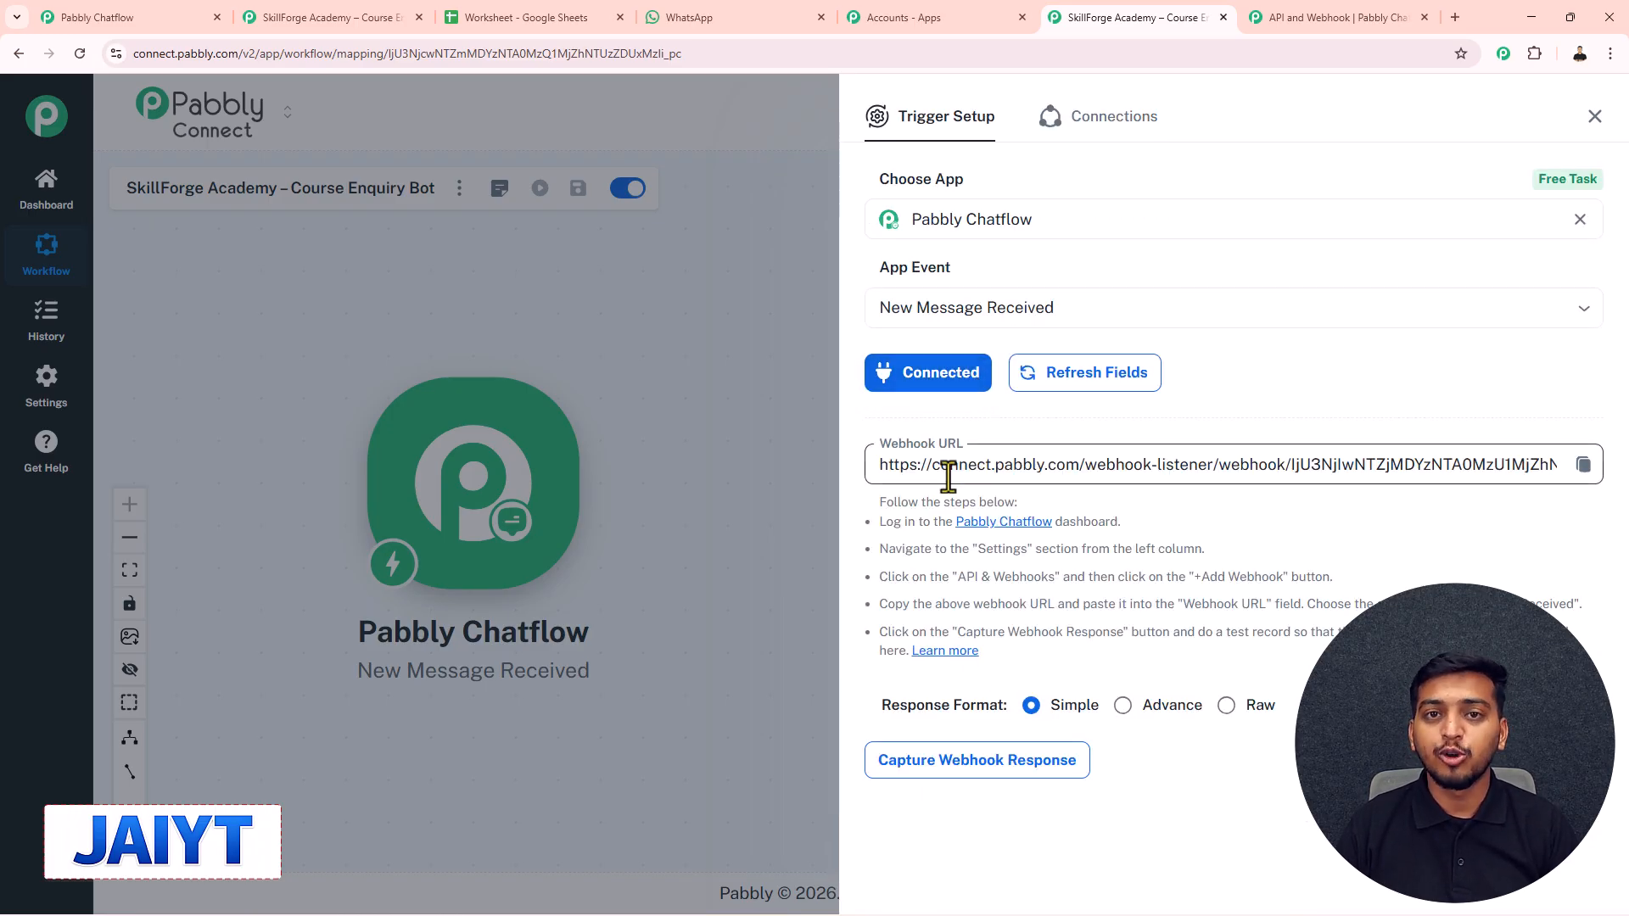
- Copy the trigger's webhook URL for use in Chatflow's API request
{"action": "left_click_drag", "start_coordinate": [879, 465], "coordinate": [1365, 459]}
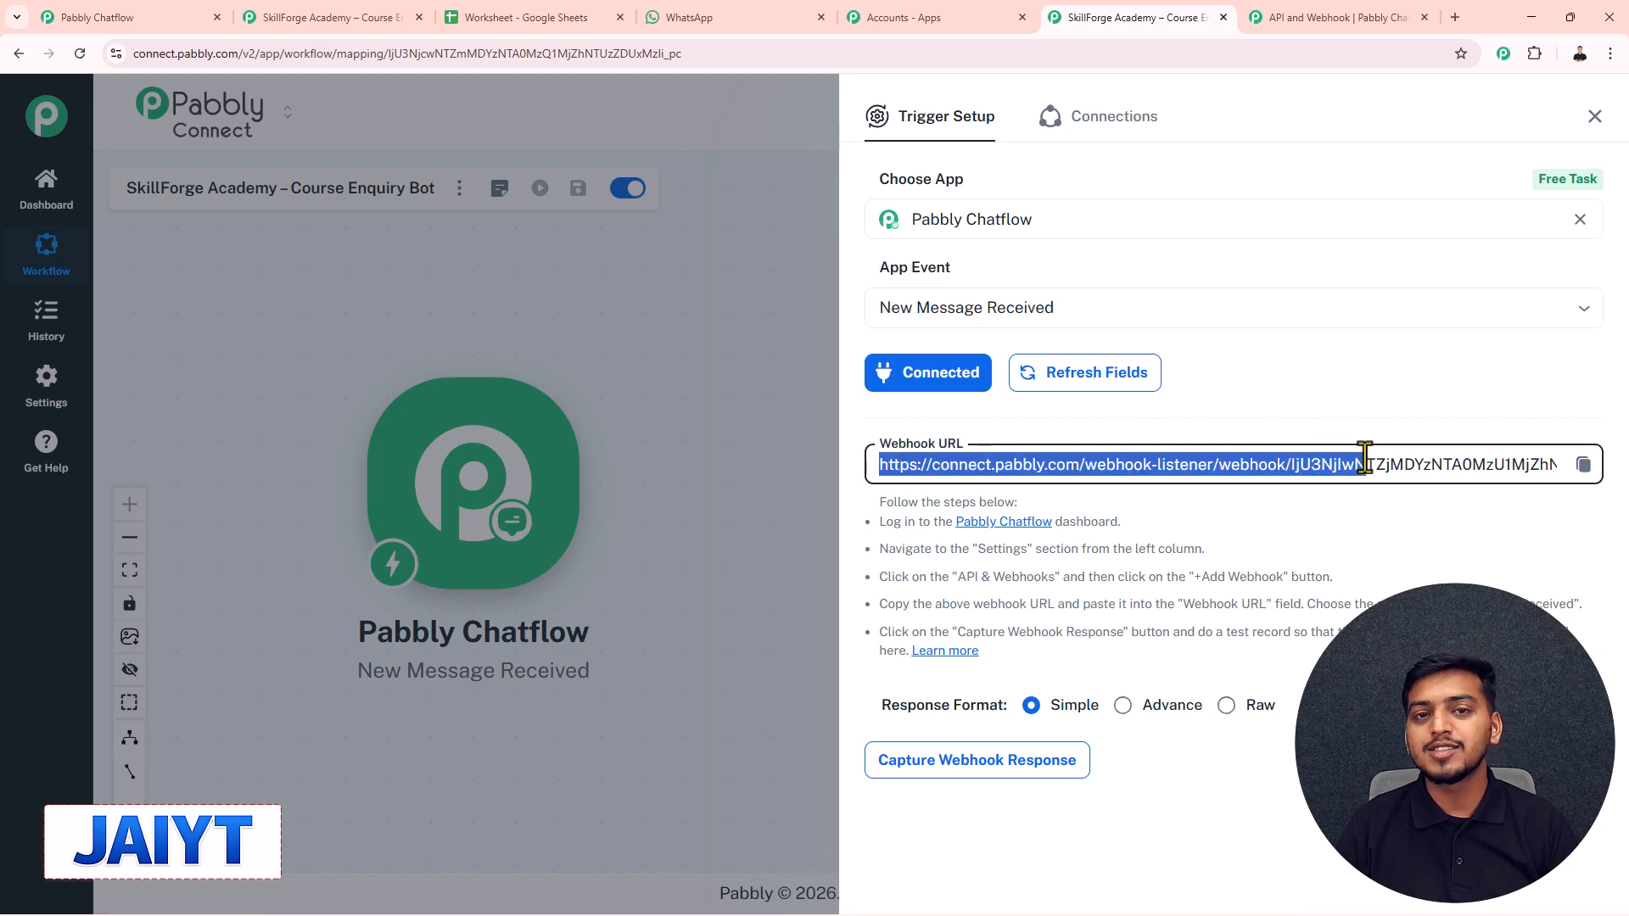
{"action": "left_click", "coordinate": [1577, 469]}
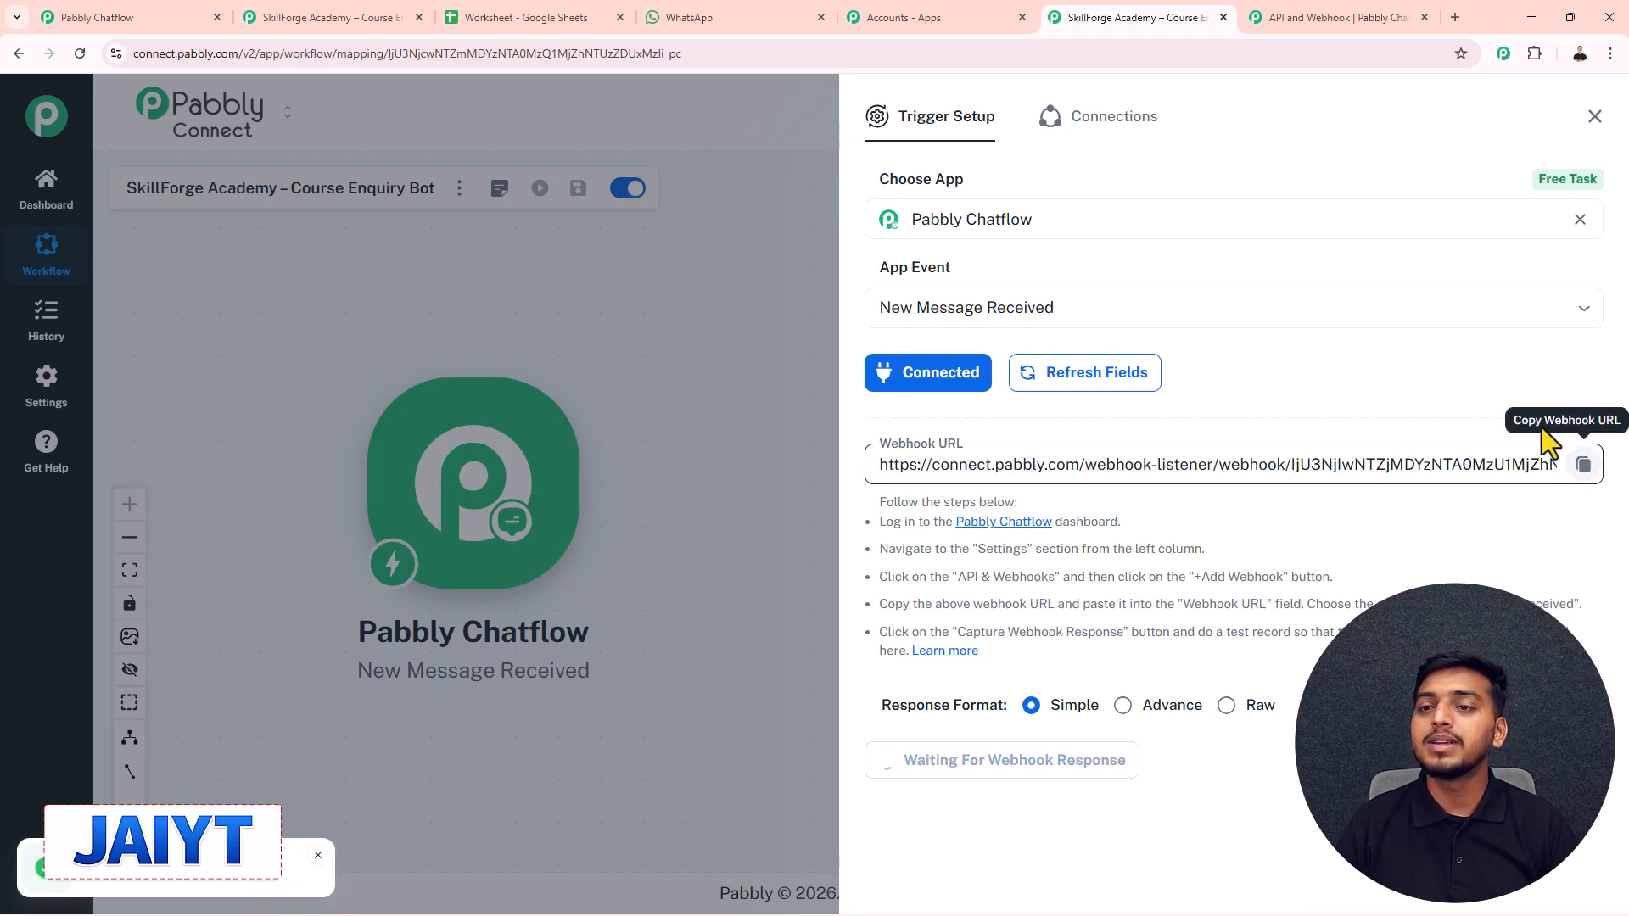
{"action": "left_click", "coordinate": [1336, 17]}
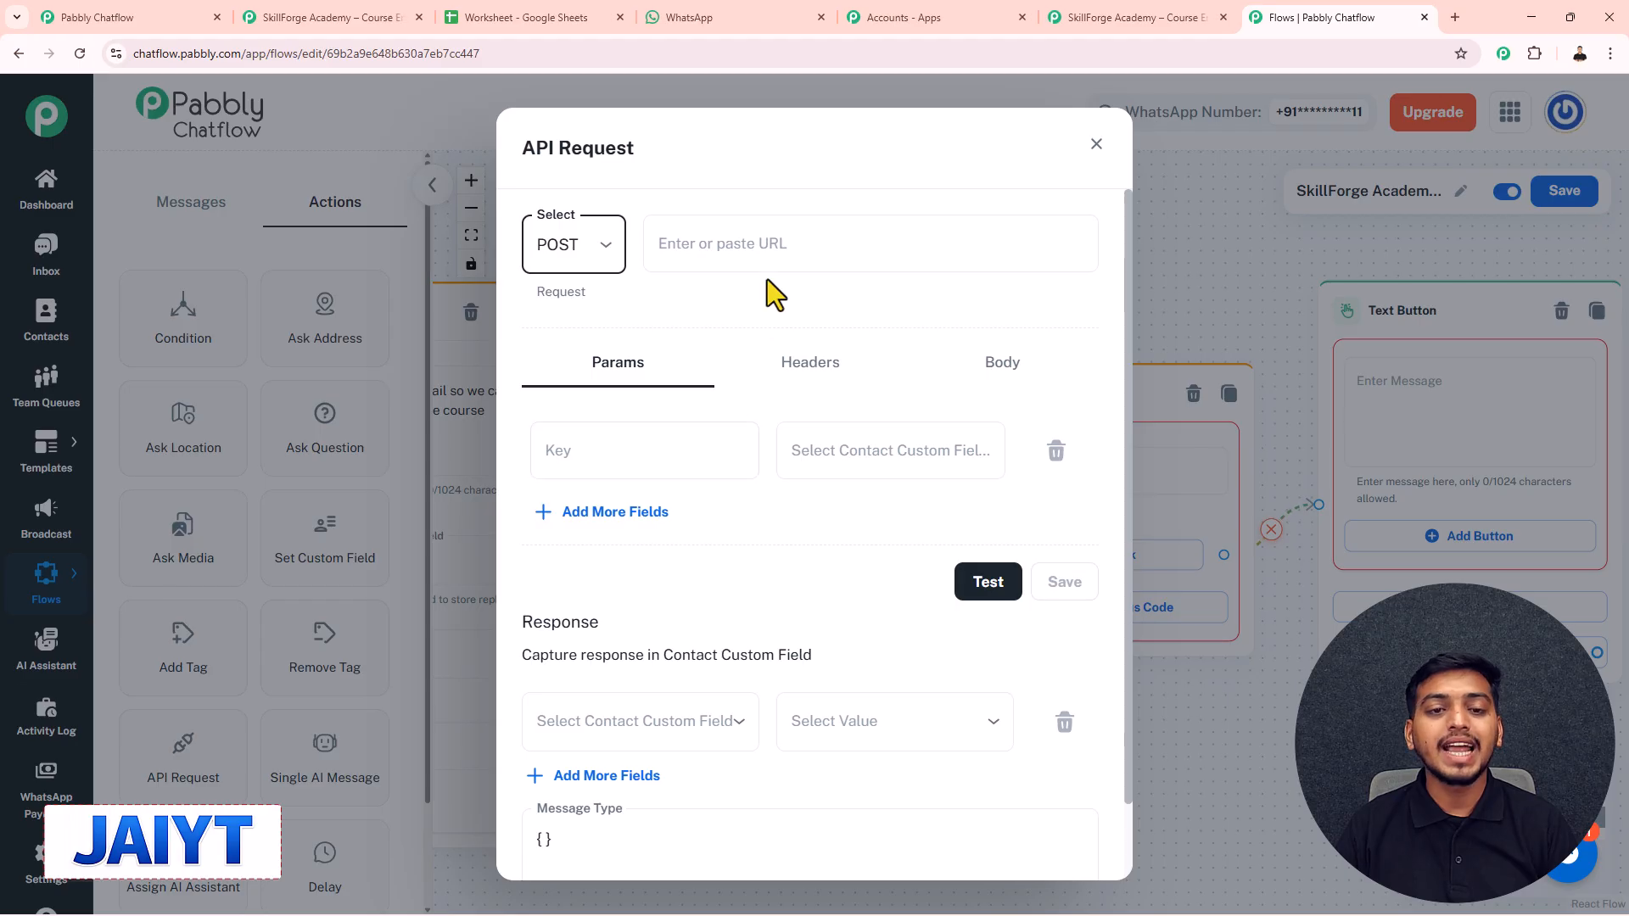
- Paste the webhook URL into the API request and map the first parameter to $MobileNumber
{"action": "left_click", "coordinate": [769, 244]}
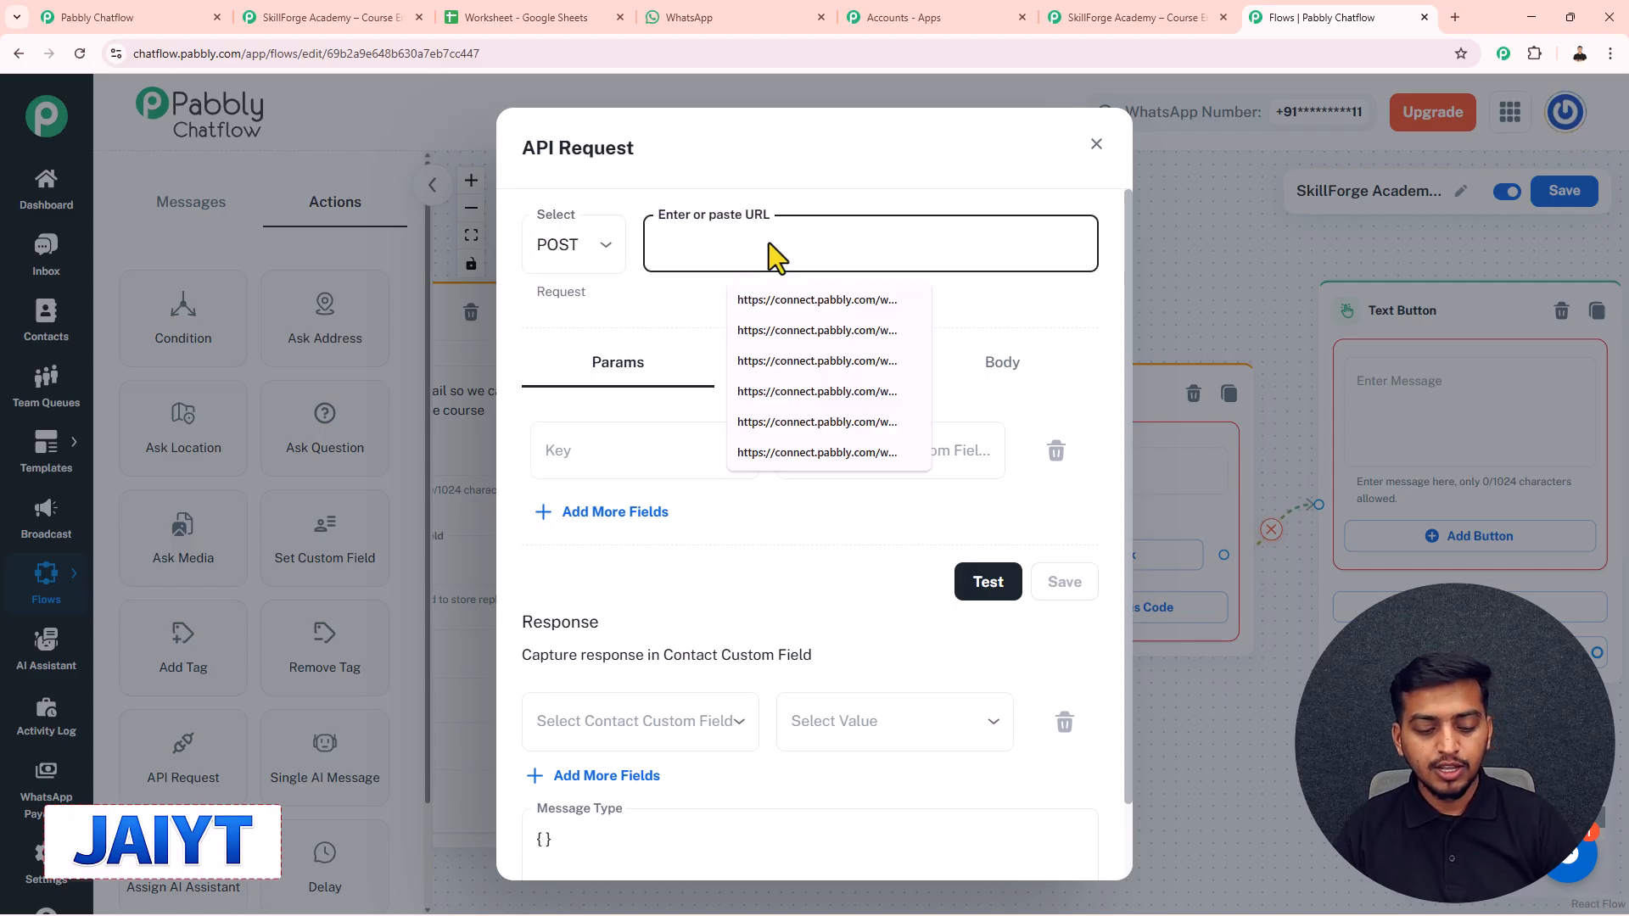
{"action": "key", "text": "ctrl+v"}
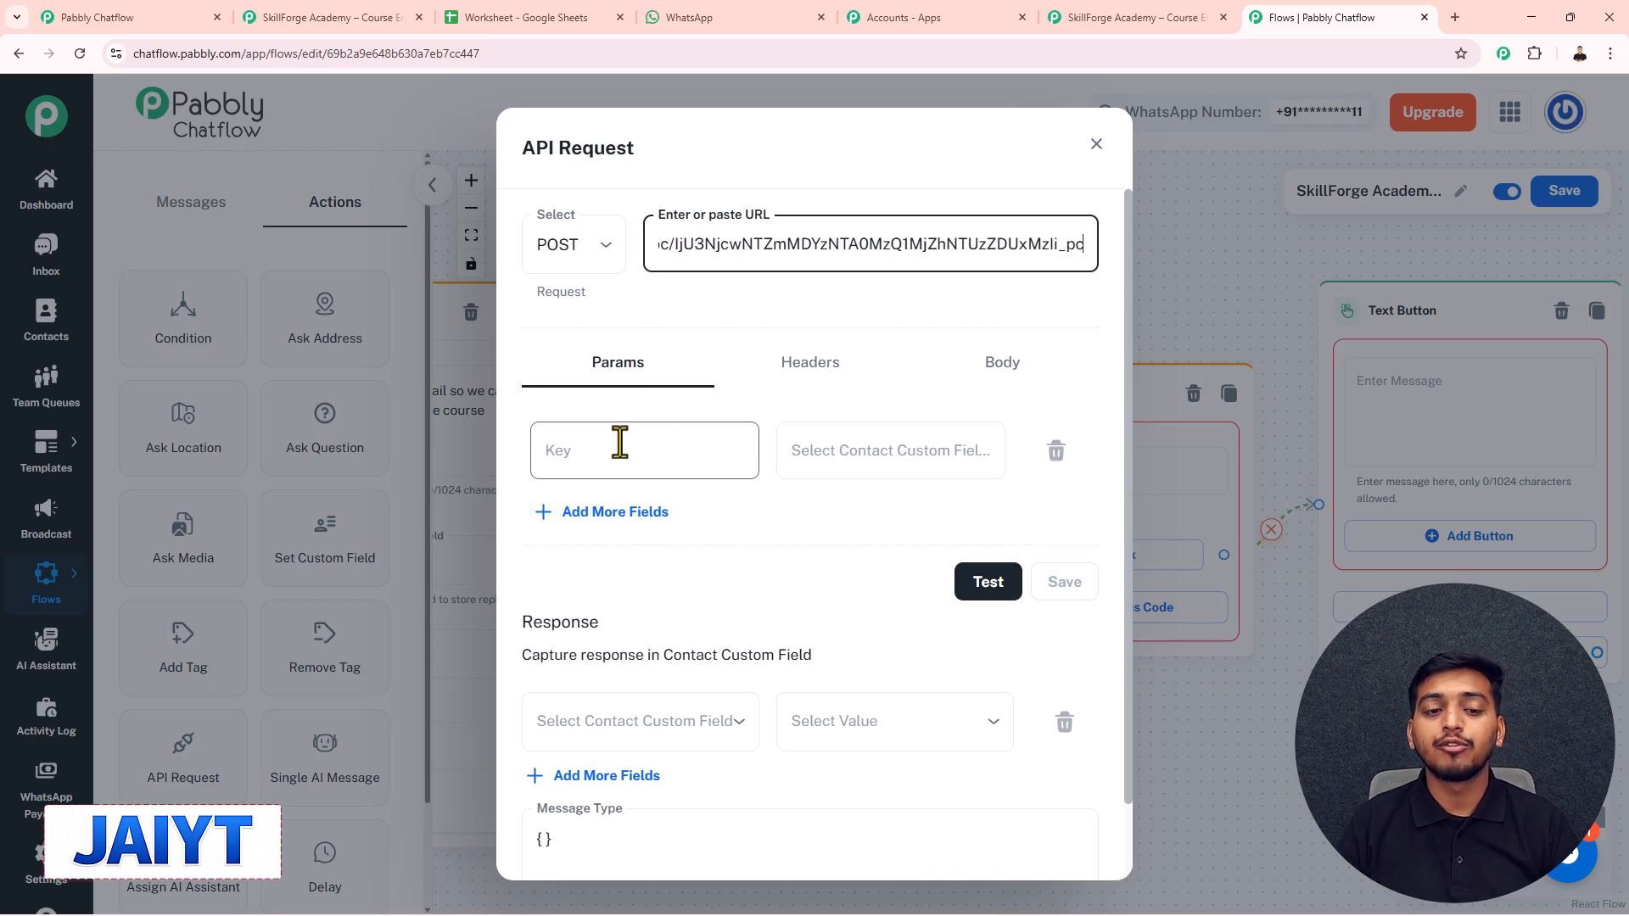
{"action": "left_click", "coordinate": [858, 458]}
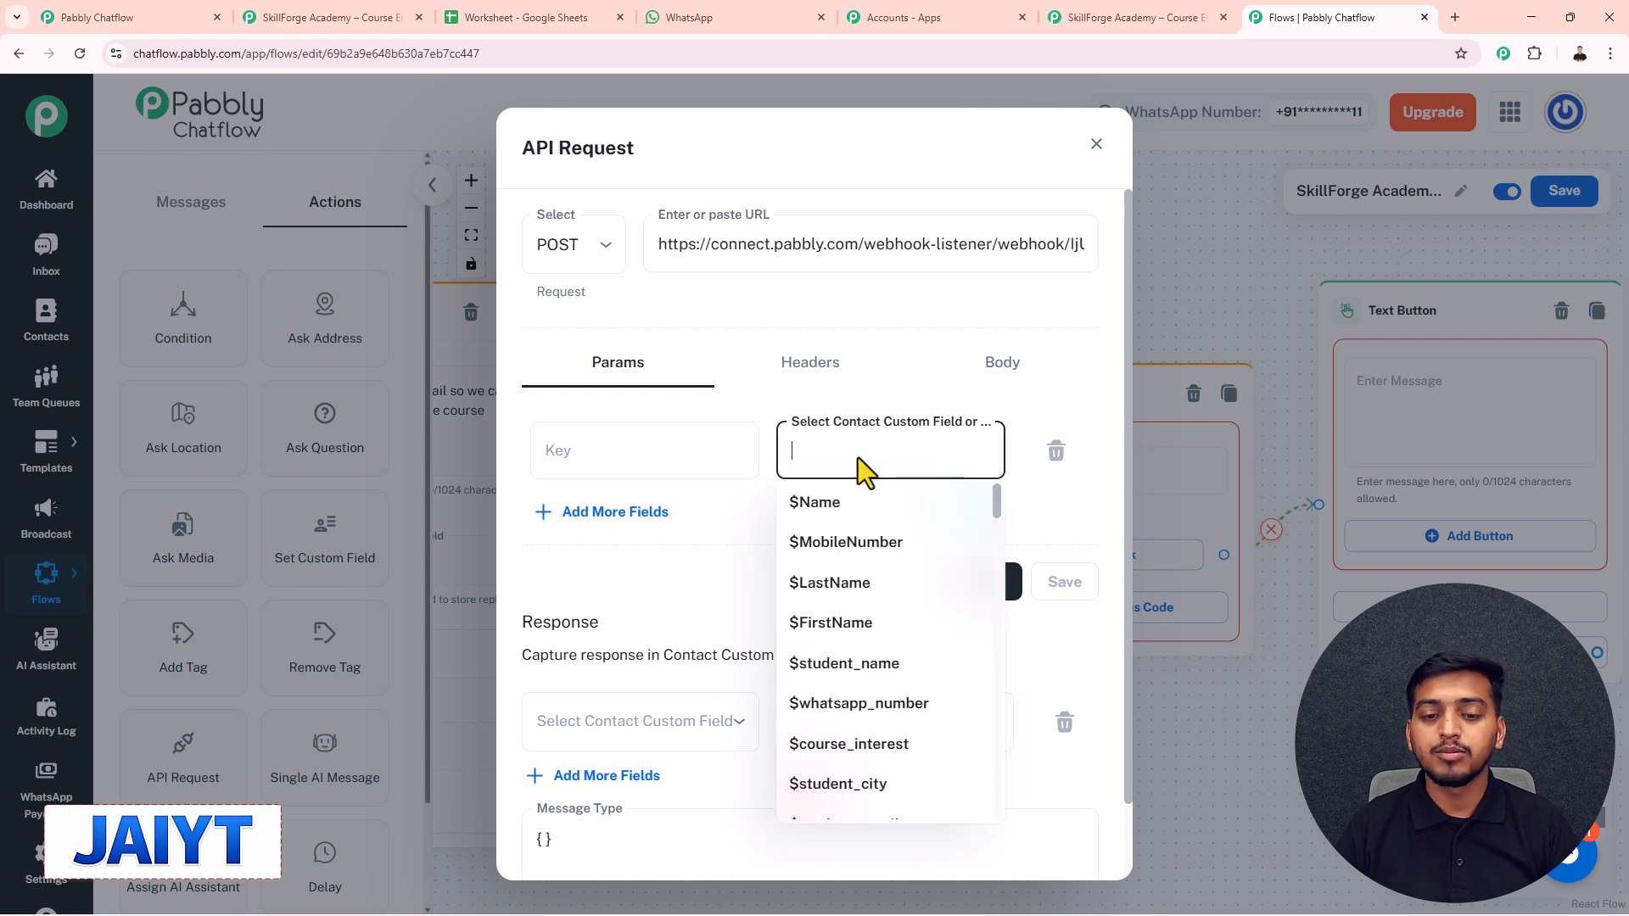
{"action": "left_click", "coordinate": [842, 543]}
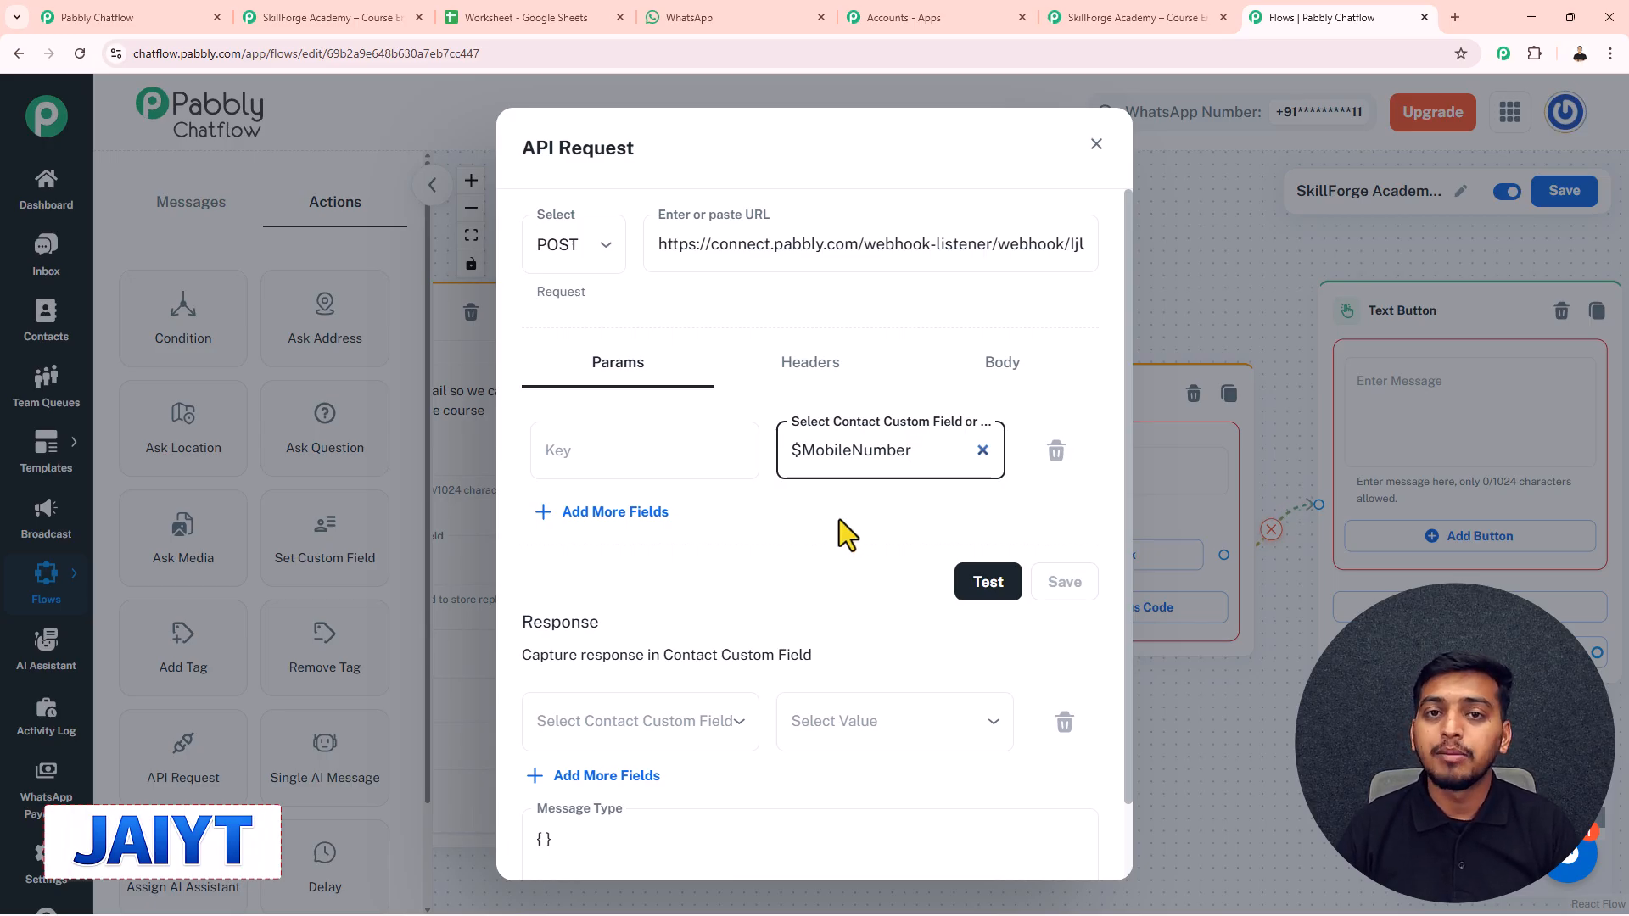
{"action": "left_click", "coordinate": [617, 460]}
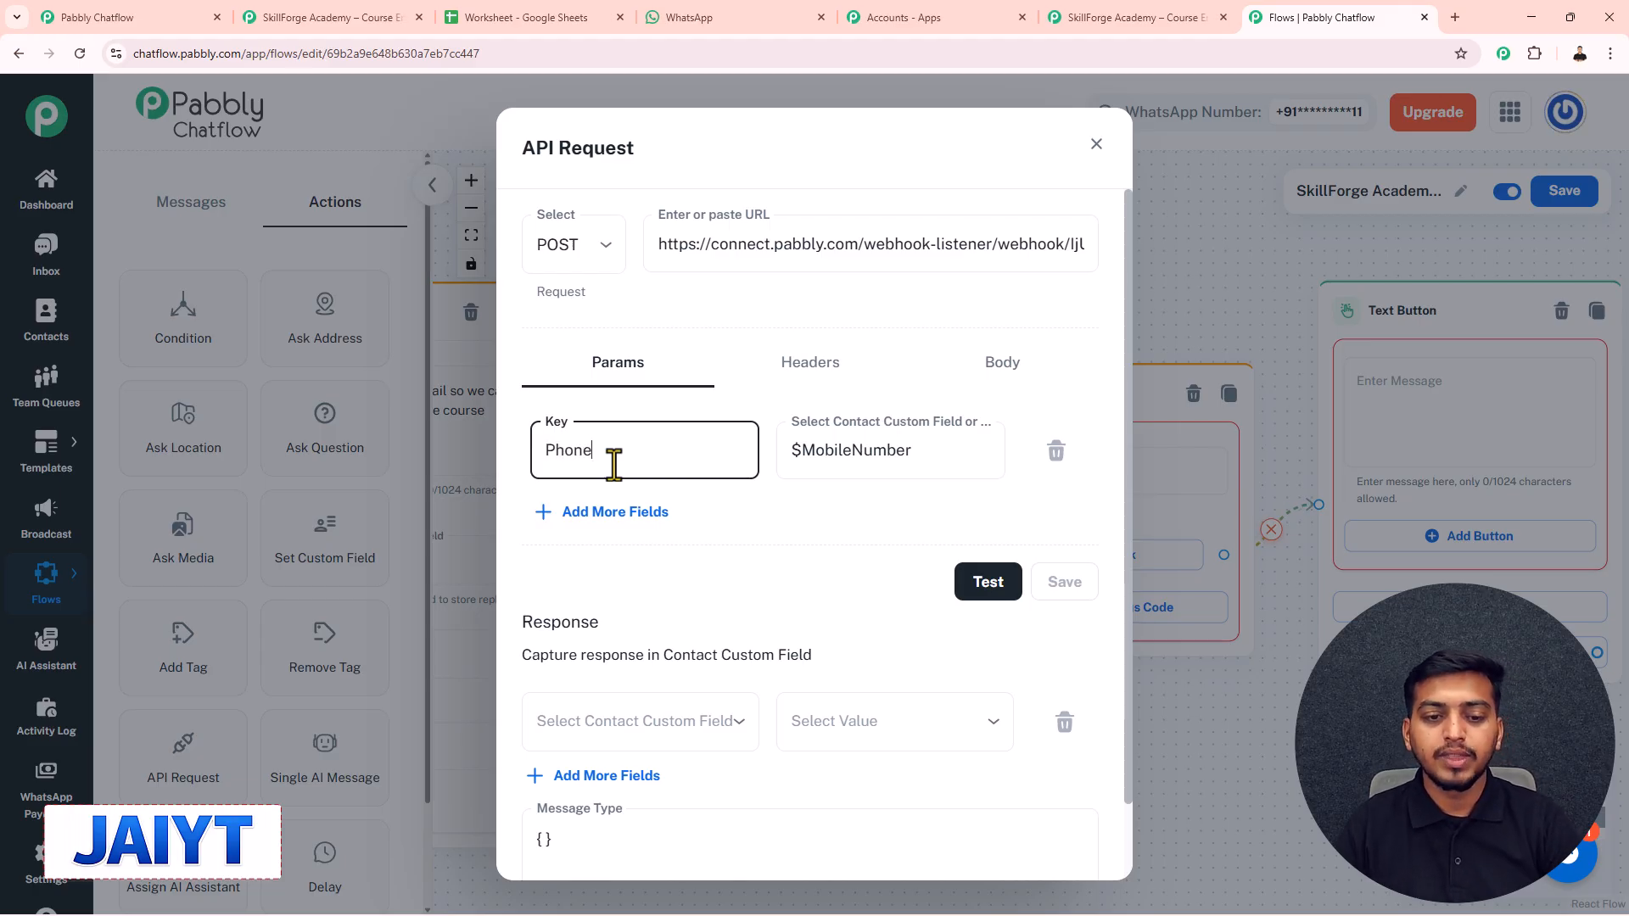
- Add a second parameter mapped to $student_name and start naming its key
{"action": "left_click", "coordinate": [618, 514]}
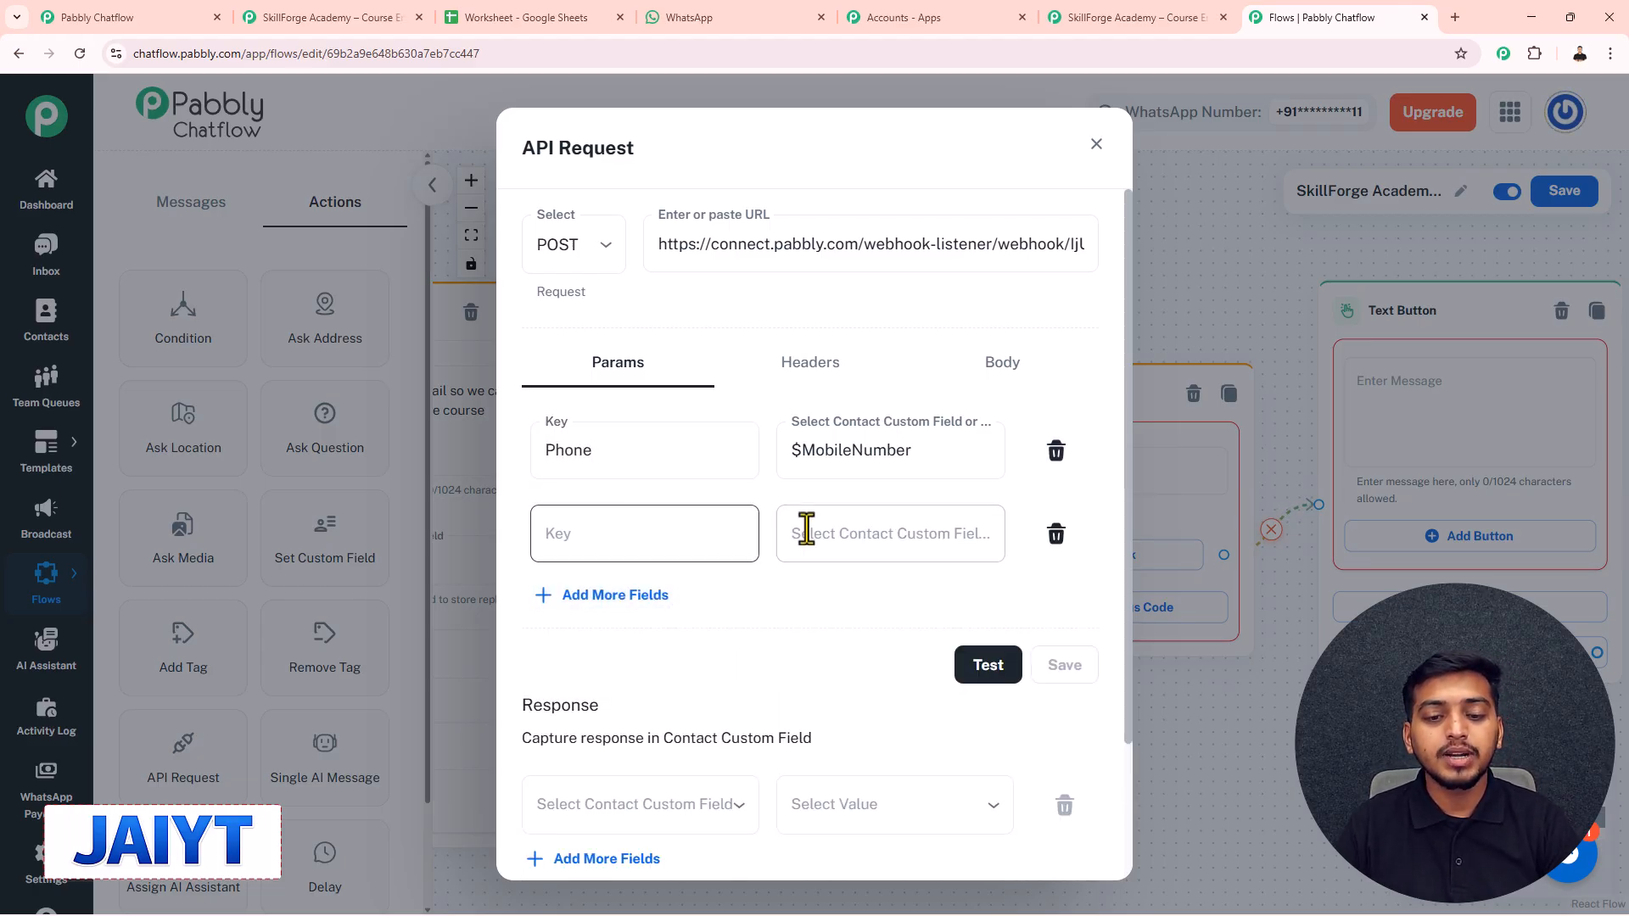
{"action": "left_click", "coordinate": [851, 537]}
{"action": "scroll", "coordinate": [857, 670], "scroll_direction": "down", "scroll_amount": 2}
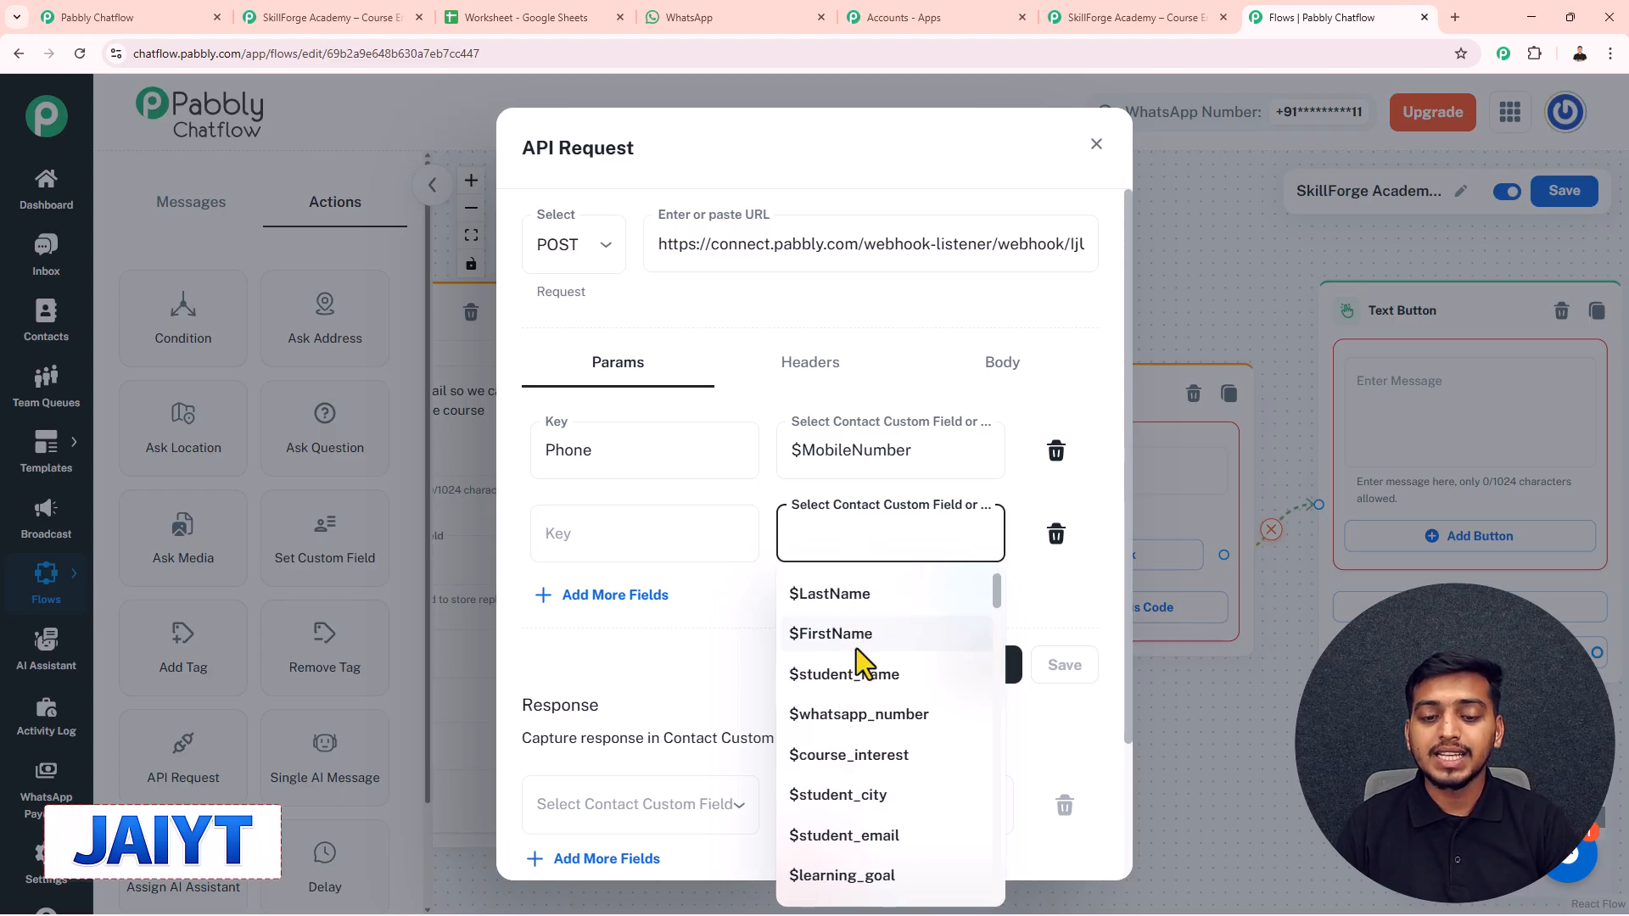
{"action": "left_click", "coordinate": [854, 662]}
{"action": "left_click", "coordinate": [612, 524]}
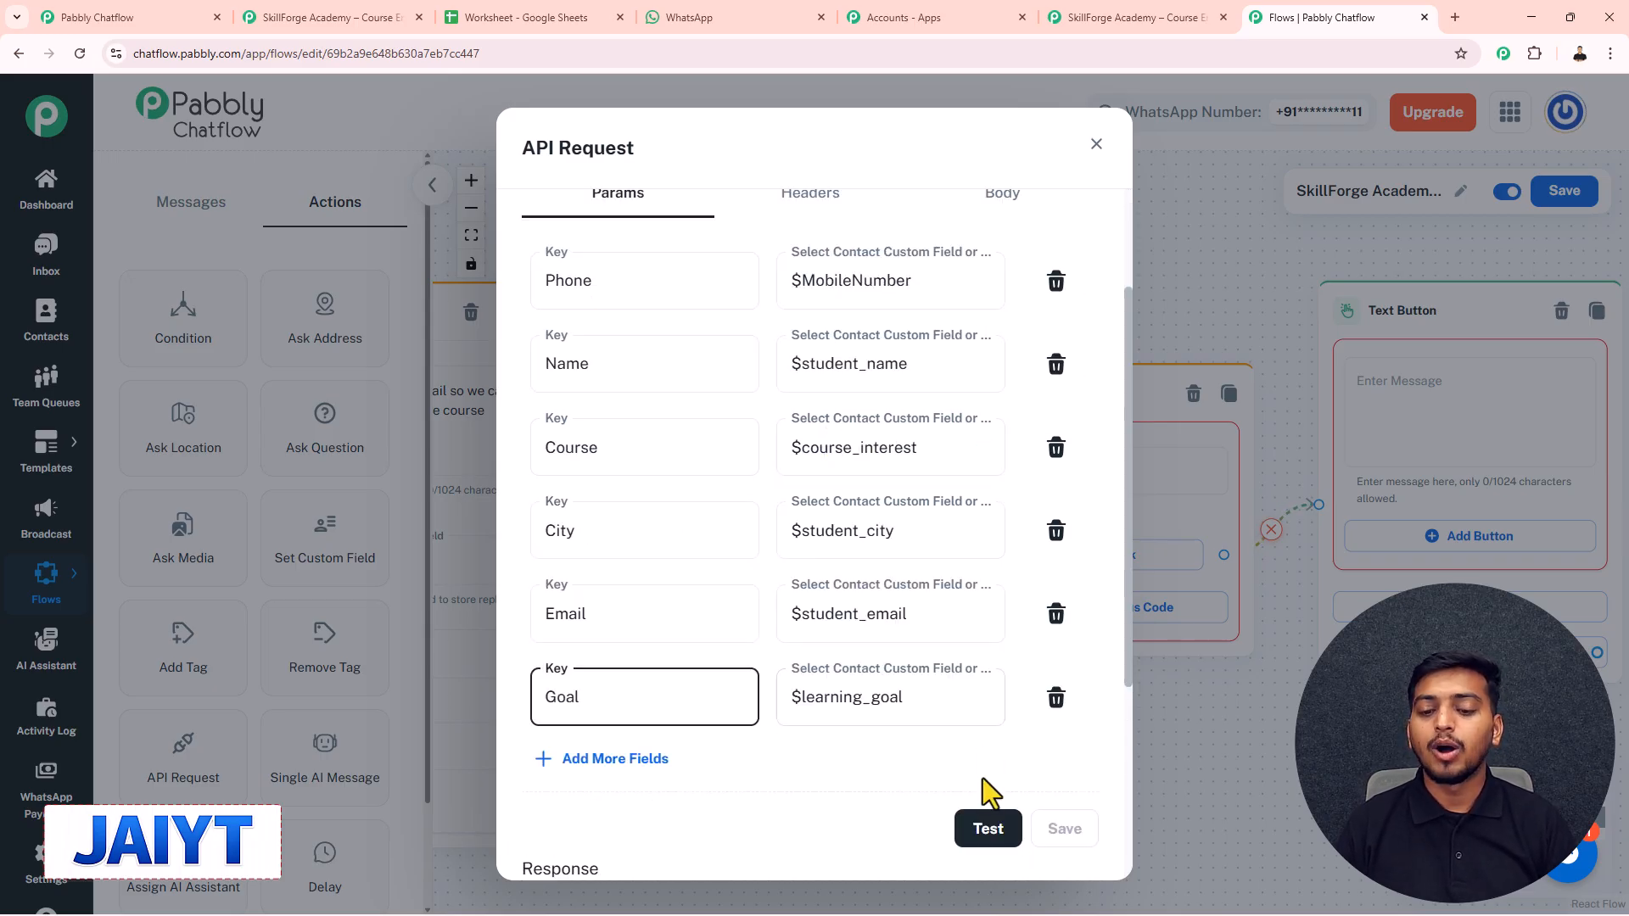
- Run a test of the API request with sample values Phone, Name and Course
{"action": "left_click", "coordinate": [986, 826]}
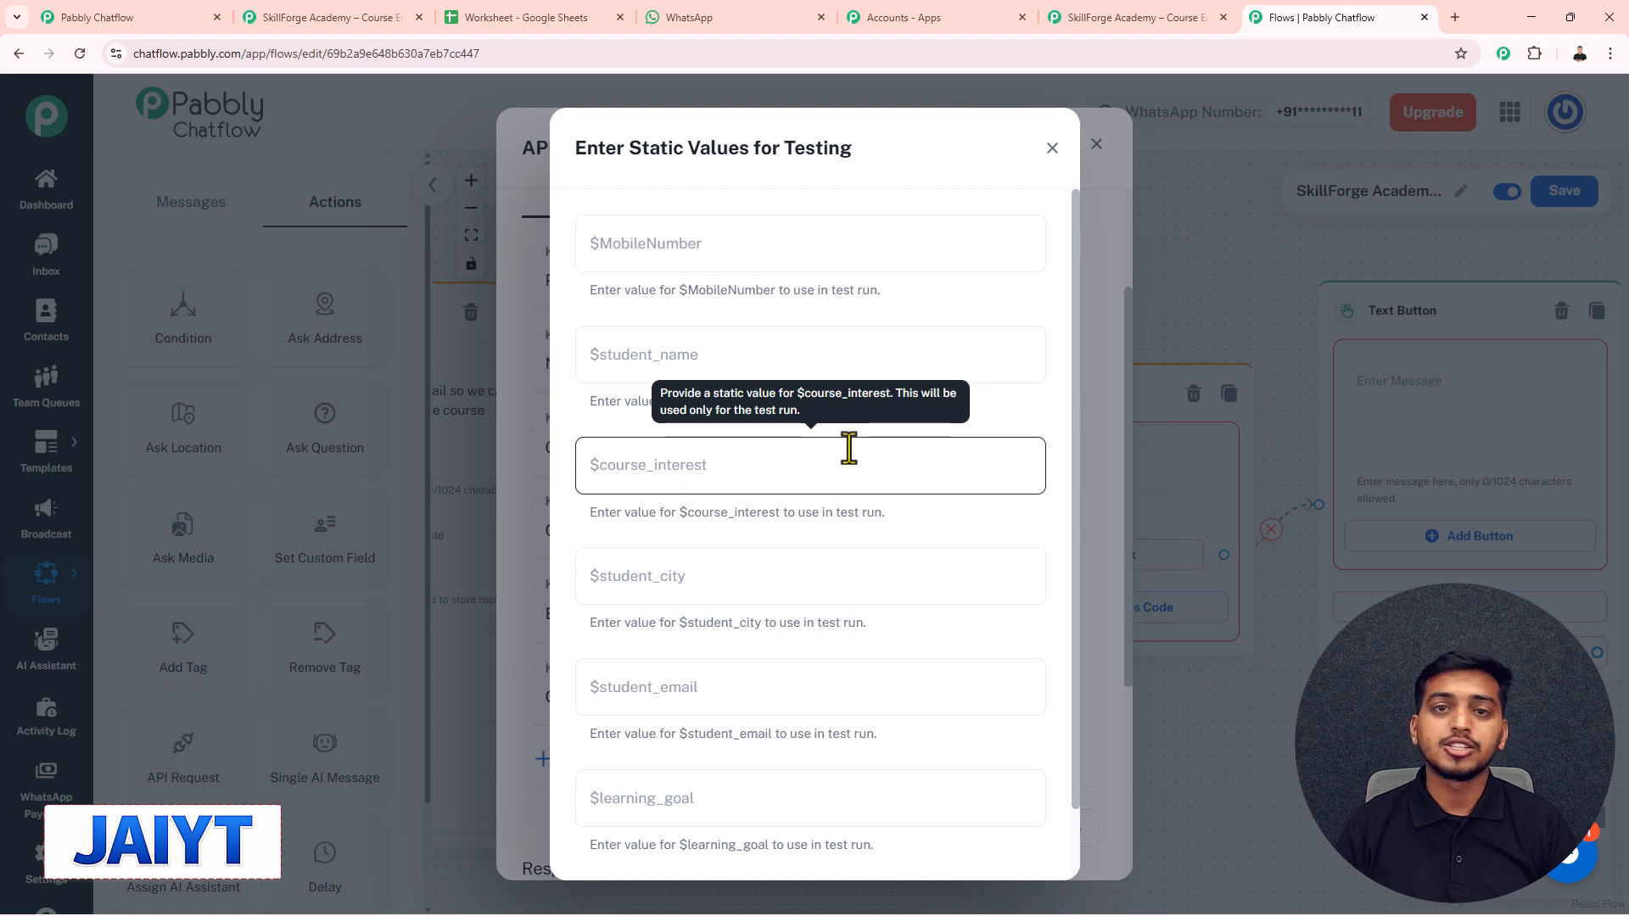
{"action": "left_click", "coordinate": [690, 247]}
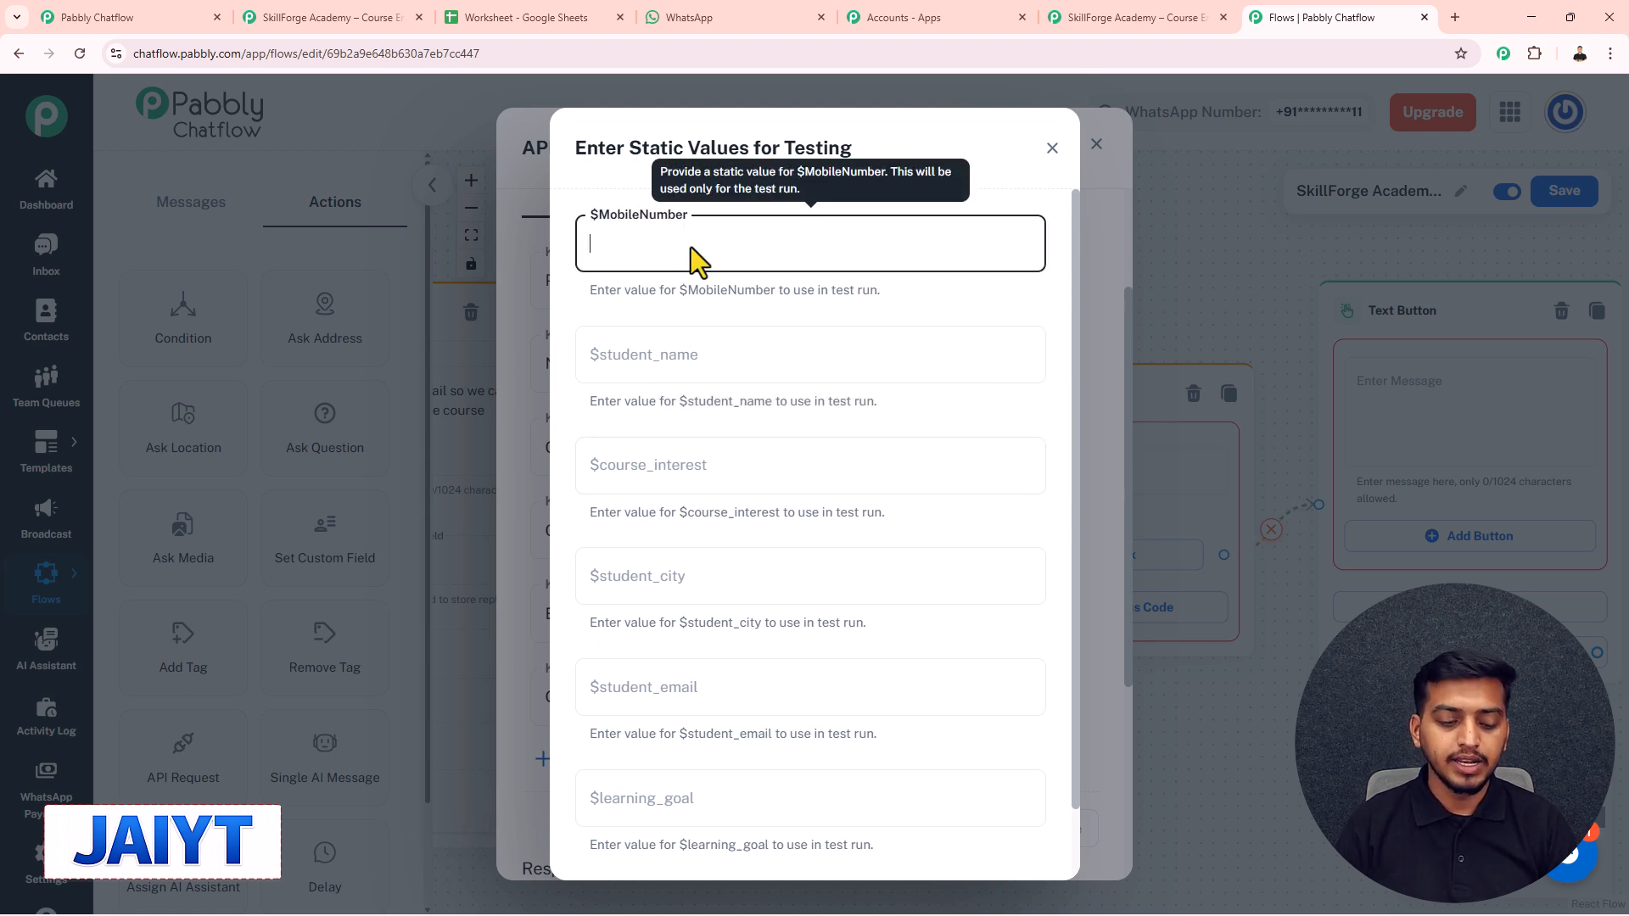
{"action": "type", "text": "Phone"}
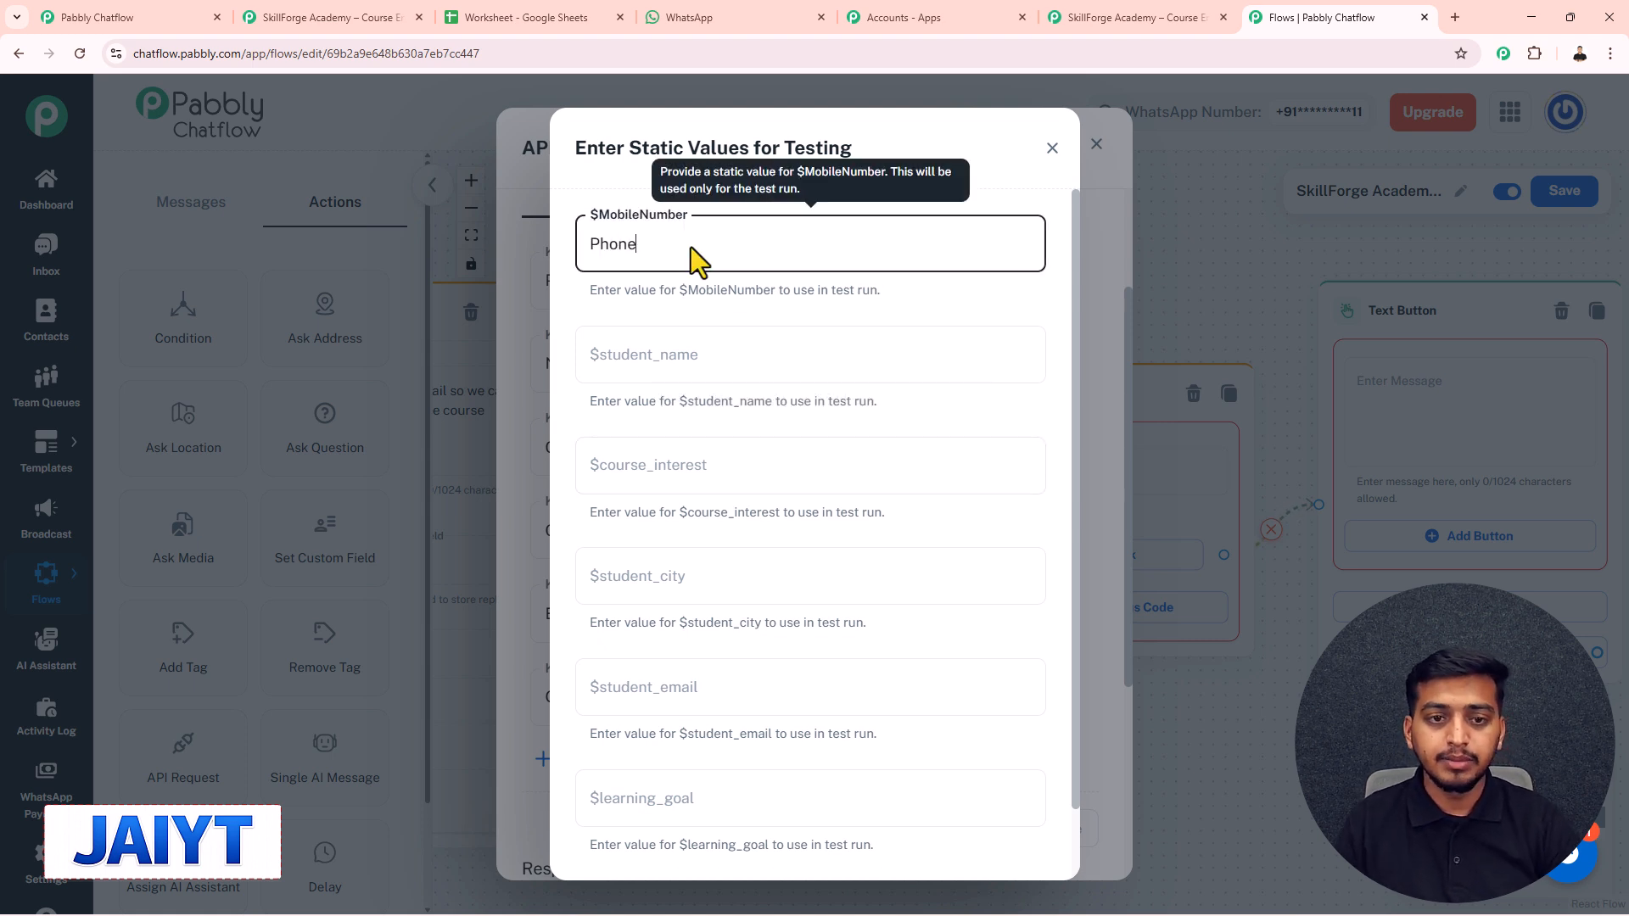
{"action": "left_click", "coordinate": [670, 367]}
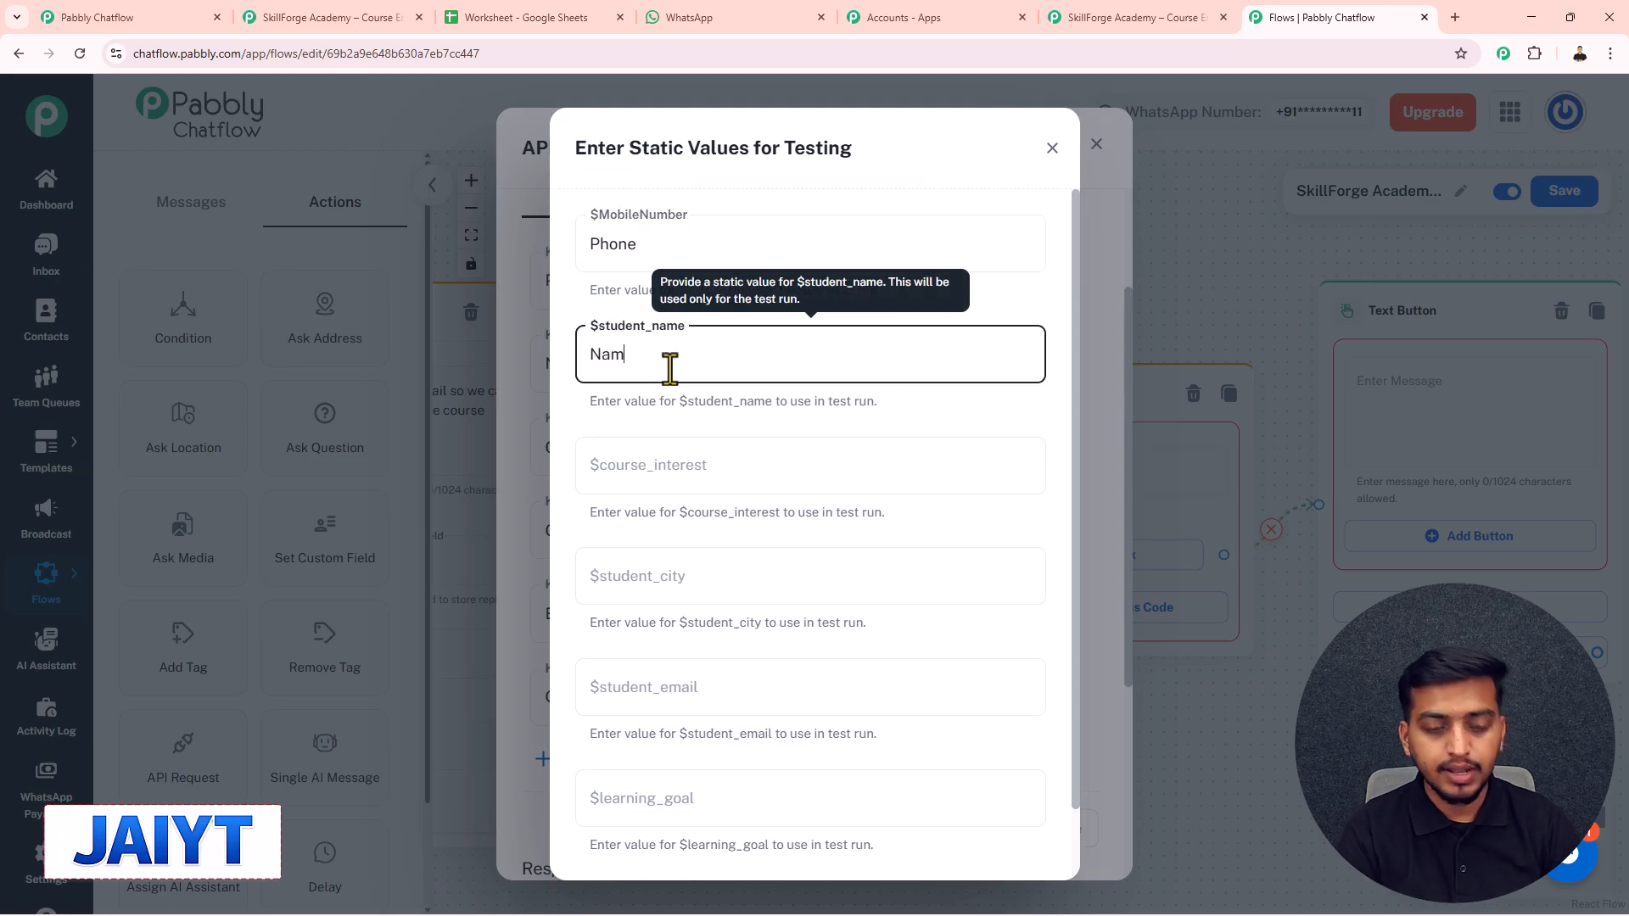
{"action": "type", "text": "Name"}
{"action": "left_click", "coordinate": [668, 457]}
{"action": "type", "text": "Cousrs"}
{"action": "key", "text": "BackSpace"}
{"action": "key", "text": "BackSpace"}
{"action": "key", "text": "BackSpace"}
{"action": "type", "text": "rse"}
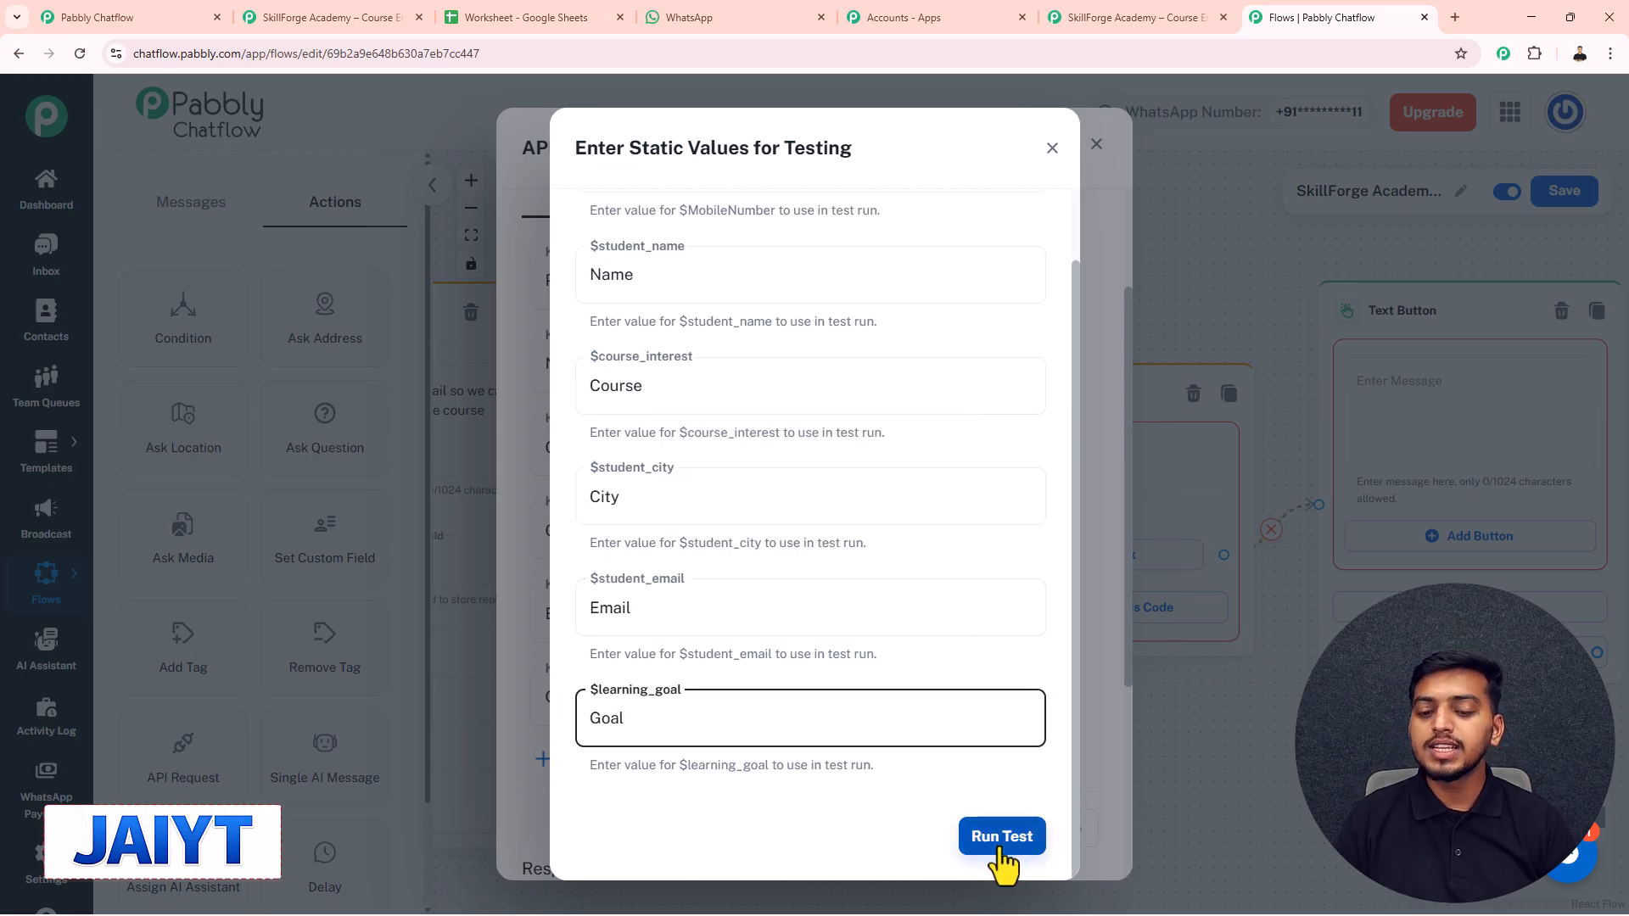
{"action": "left_click", "coordinate": [1001, 838]}
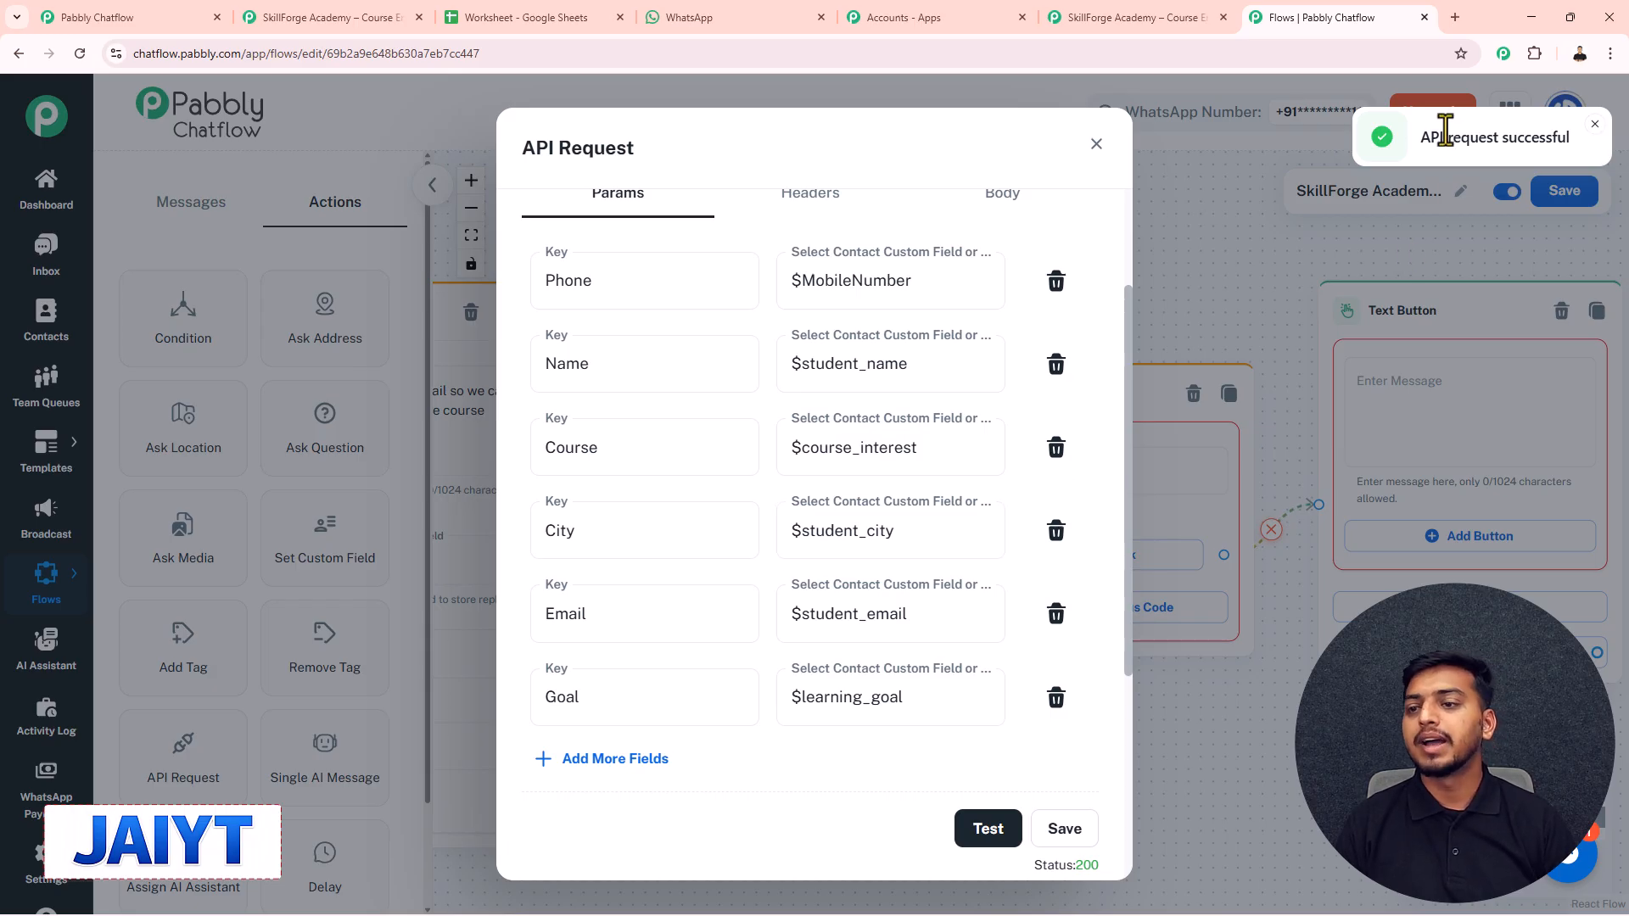
- Save the tested API request settings and then save the updated Chatflow flow
{"action": "left_click", "coordinate": [1054, 819]}
{"action": "left_click", "coordinate": [1097, 146]}
{"action": "scroll", "coordinate": [1120, 247], "scroll_direction": "down", "scroll_amount": 5}
{"action": "left_click_drag", "start_coordinate": [792, 189], "coordinate": [1119, 332]}
{"action": "scroll", "coordinate": [1030, 233], "scroll_direction": "down", "scroll_amount": 2}
{"action": "scroll", "coordinate": [1076, 277], "scroll_direction": "down", "scroll_amount": 1}
{"action": "left_click", "coordinate": [1568, 193]}
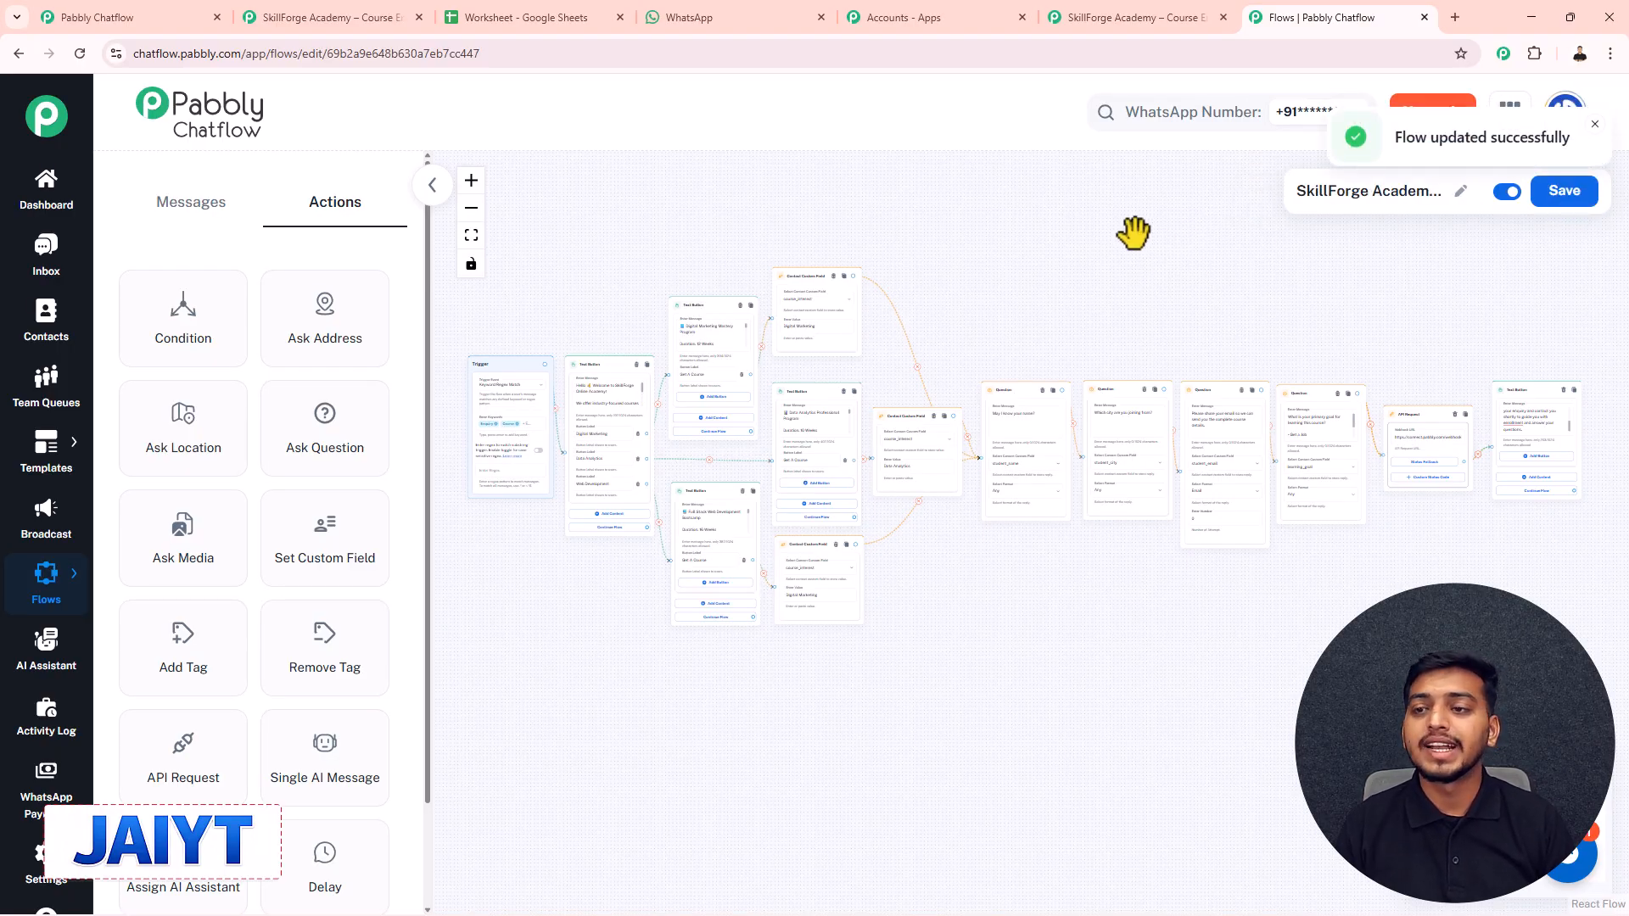
{"action": "scroll", "coordinate": [1422, 306], "scroll_direction": "up", "scroll_amount": 5}
{"action": "left_click_drag", "start_coordinate": [1417, 345], "coordinate": [1058, 314]}
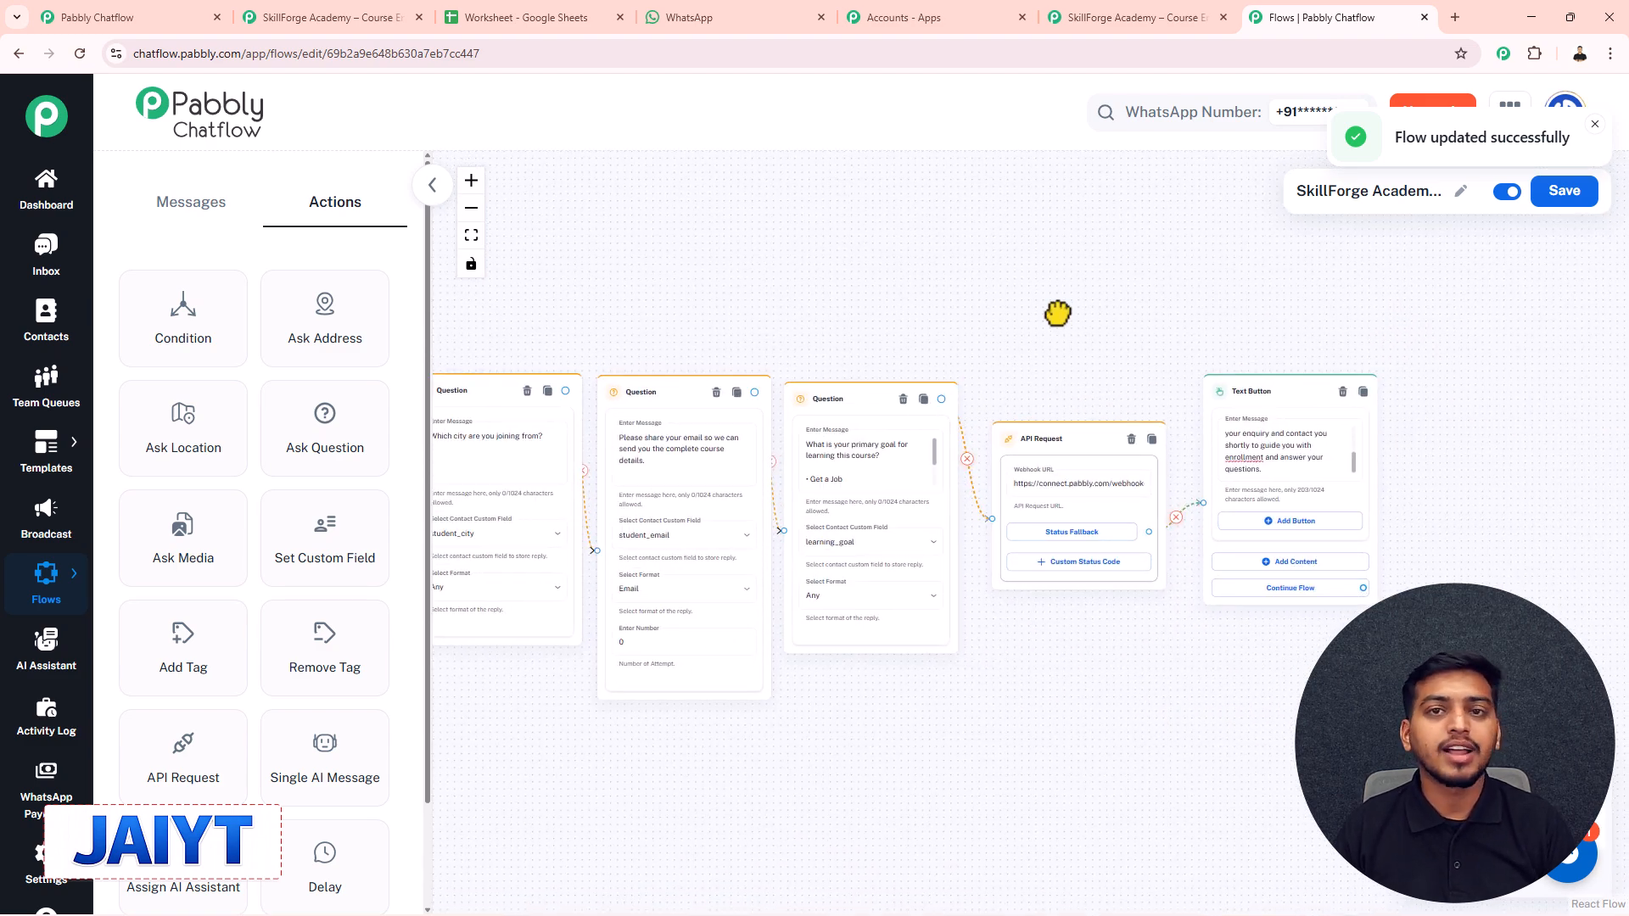
- Check the trigger's captured Phone, Name, Goal, Email, Course and City fields, then close the setup
{"action": "left_click", "coordinate": [1147, 17]}
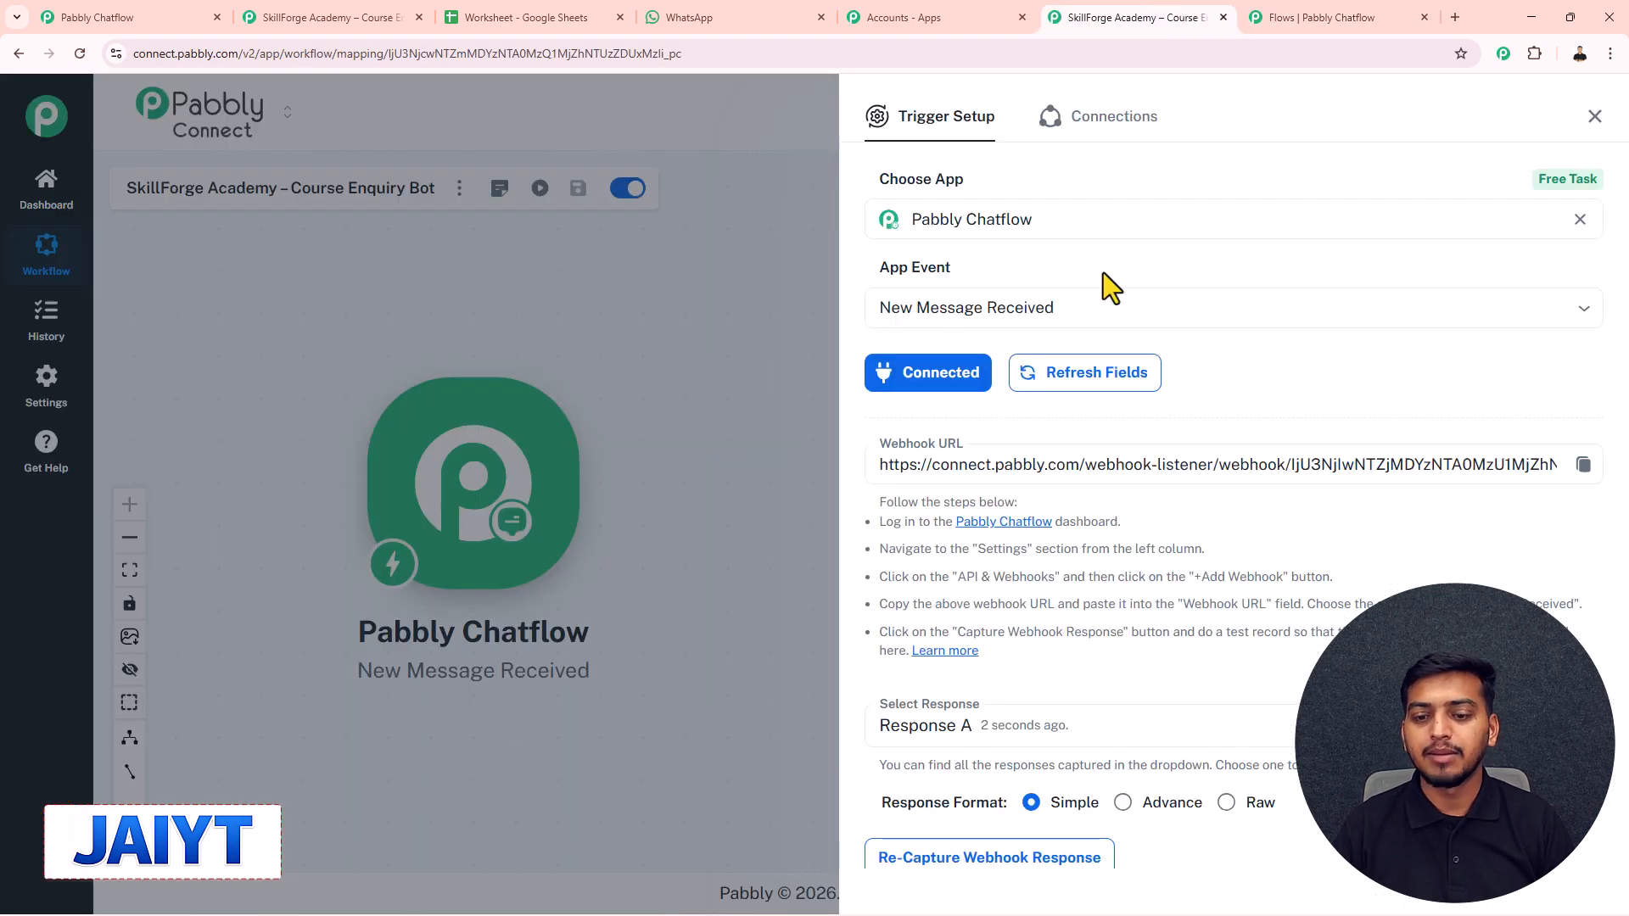
{"action": "scroll", "coordinate": [1052, 611], "scroll_direction": "down", "scroll_amount": 7}
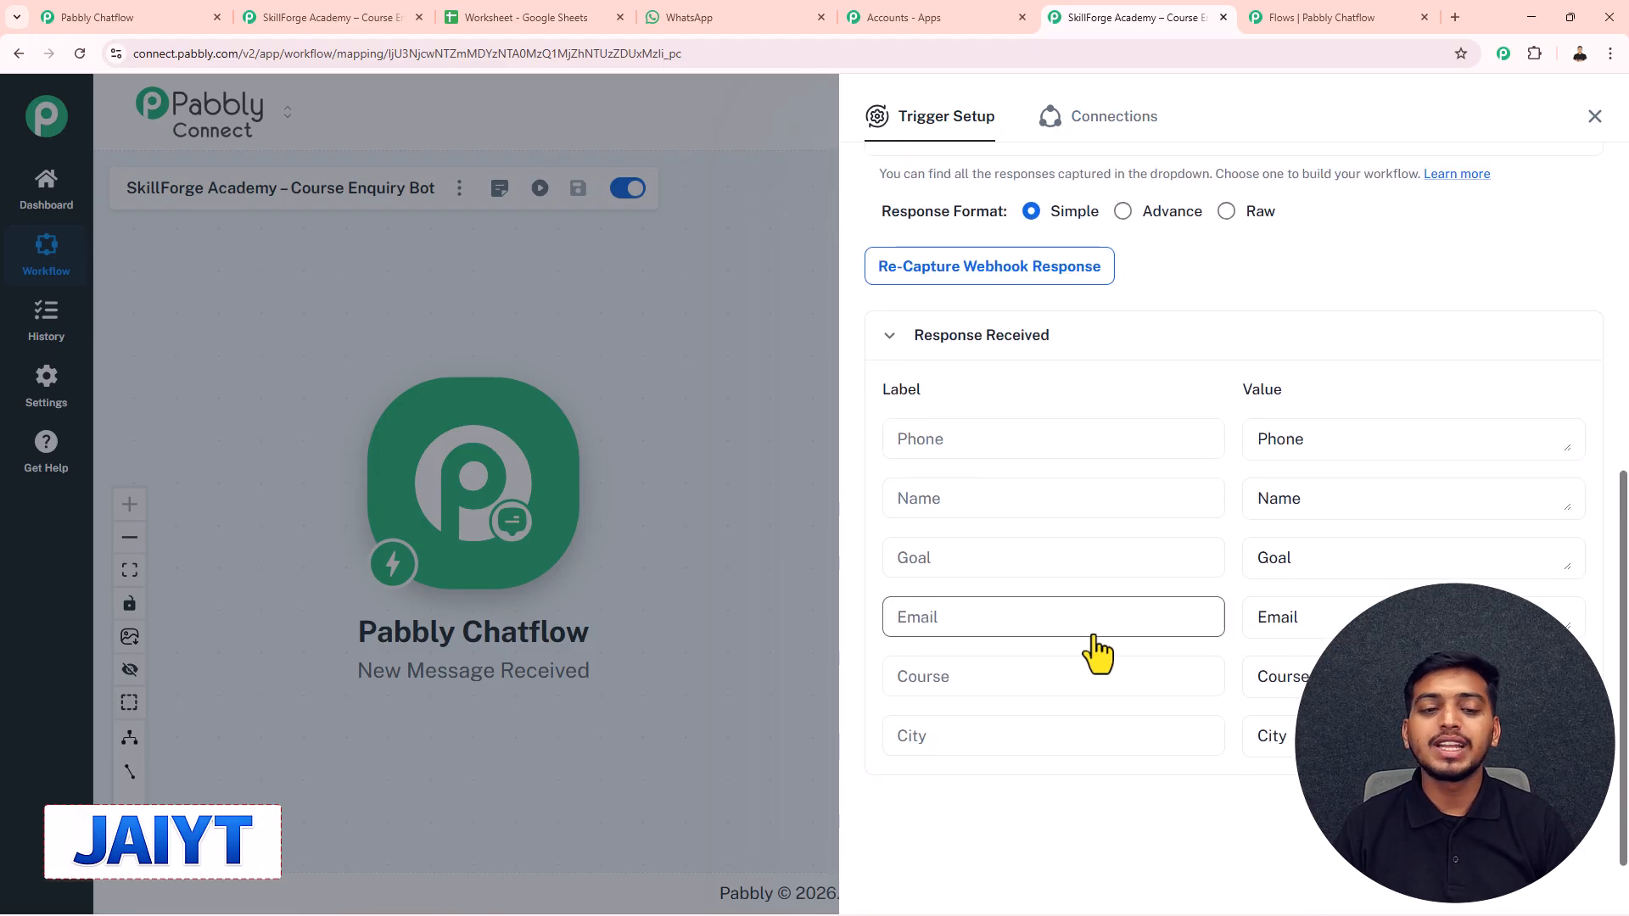
{"action": "left_click", "coordinate": [1593, 117]}
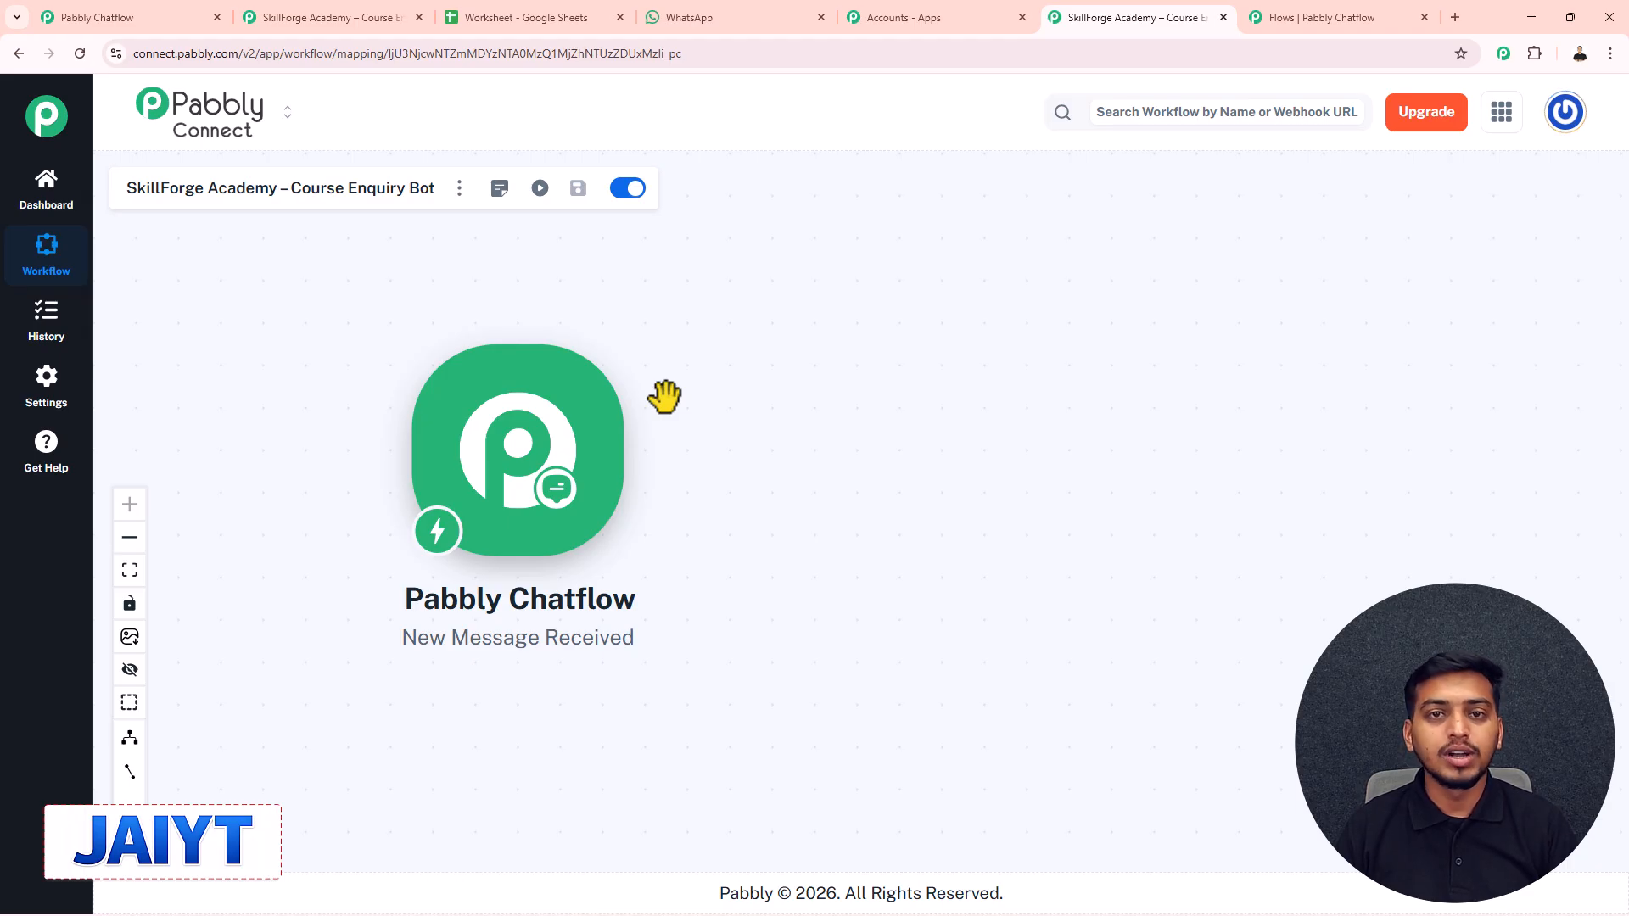
{"action": "mouse_move", "coordinate": [625, 444]}
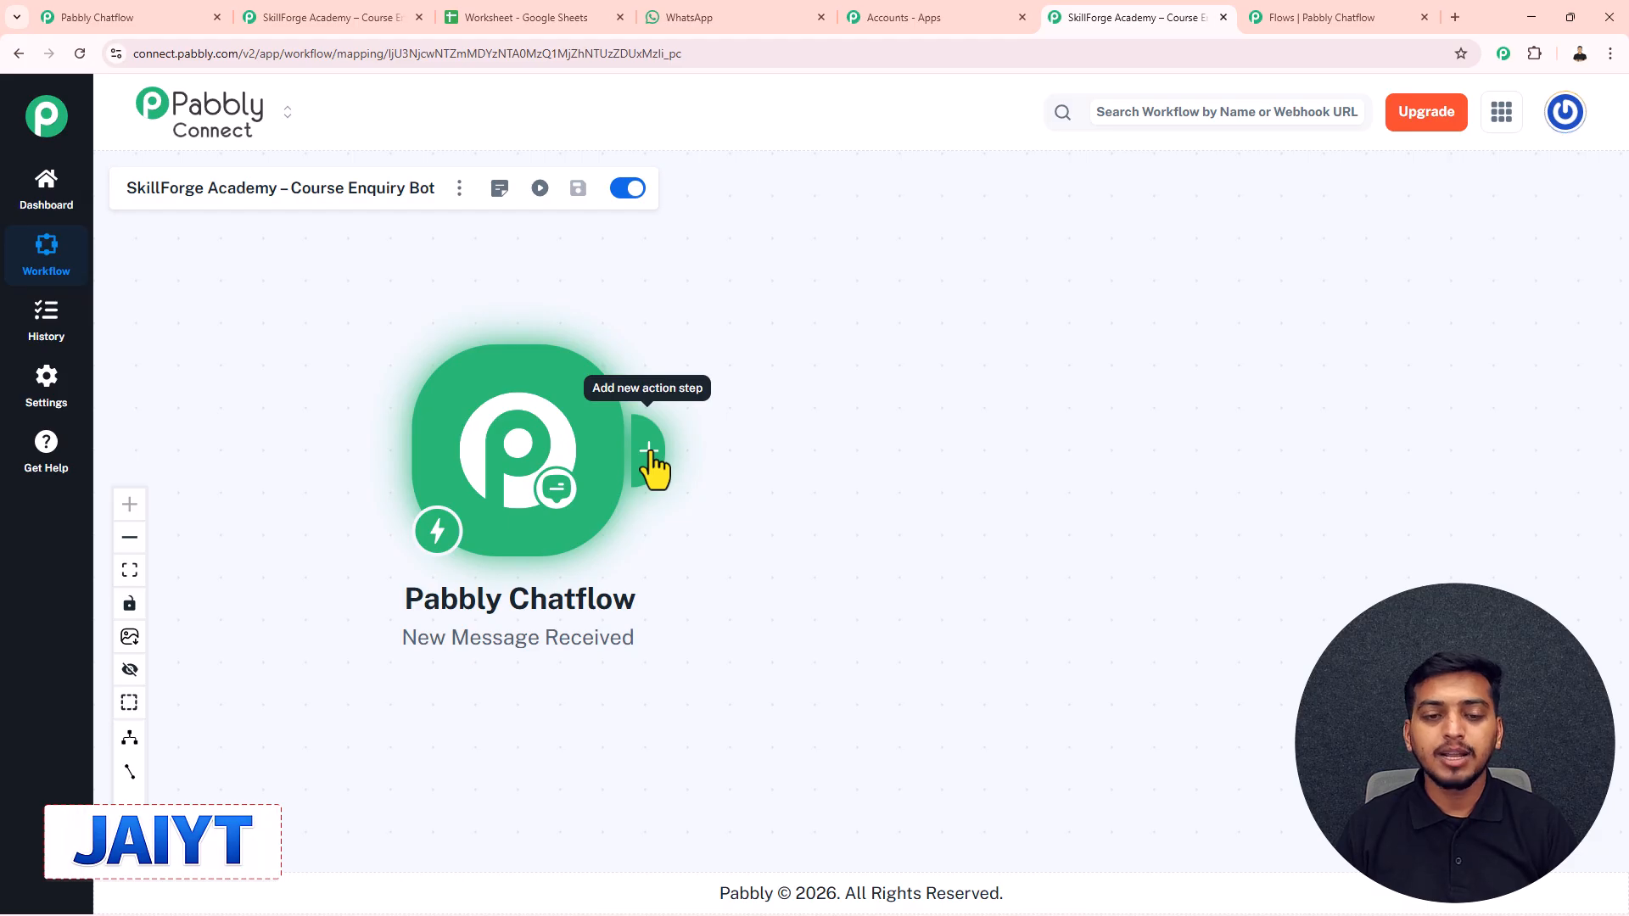
- Add a Google Sheets Add New Row action after the trigger and start connecting the account
{"action": "left_click", "coordinate": [648, 450]}
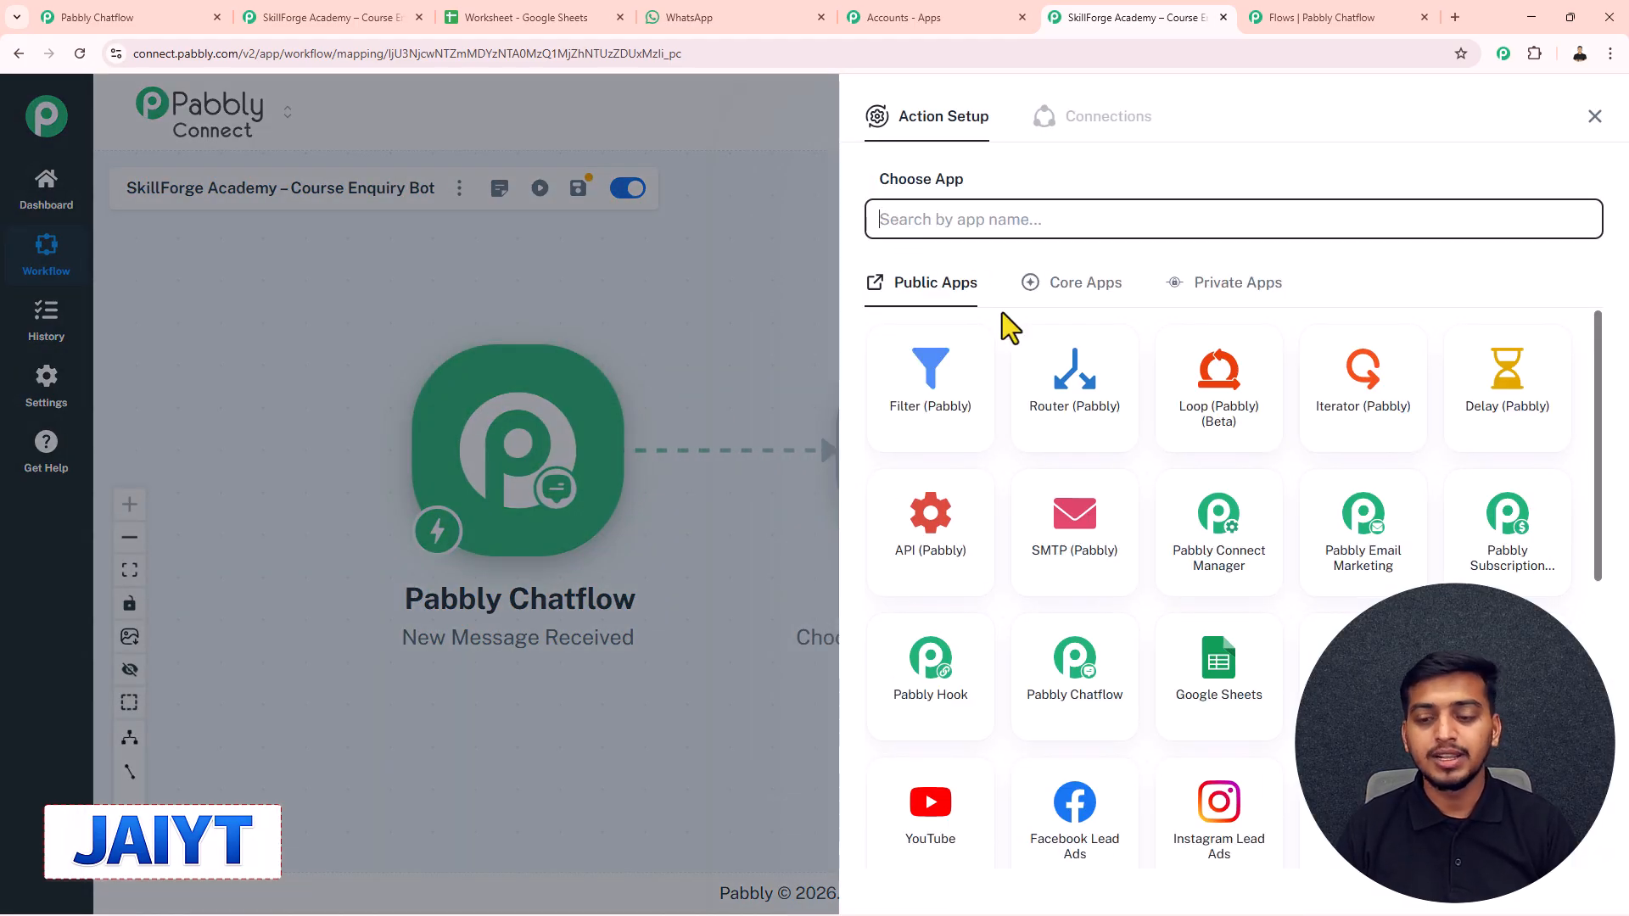
{"action": "left_click", "coordinate": [1208, 667]}
{"action": "left_click", "coordinate": [930, 305]}
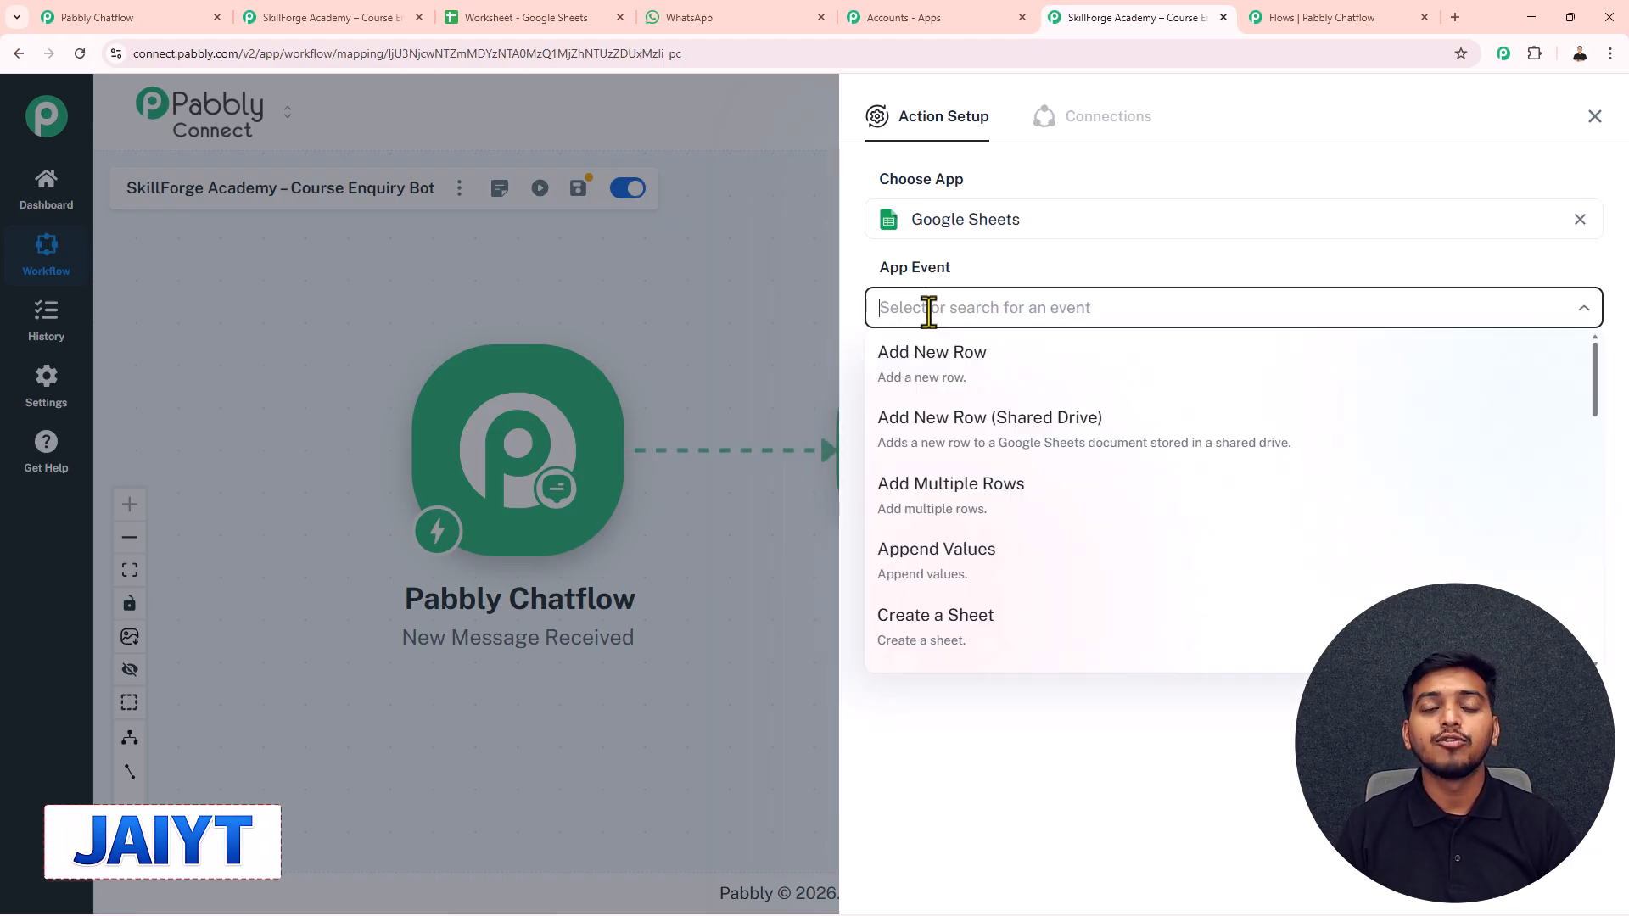
{"action": "left_click", "coordinate": [942, 352]}
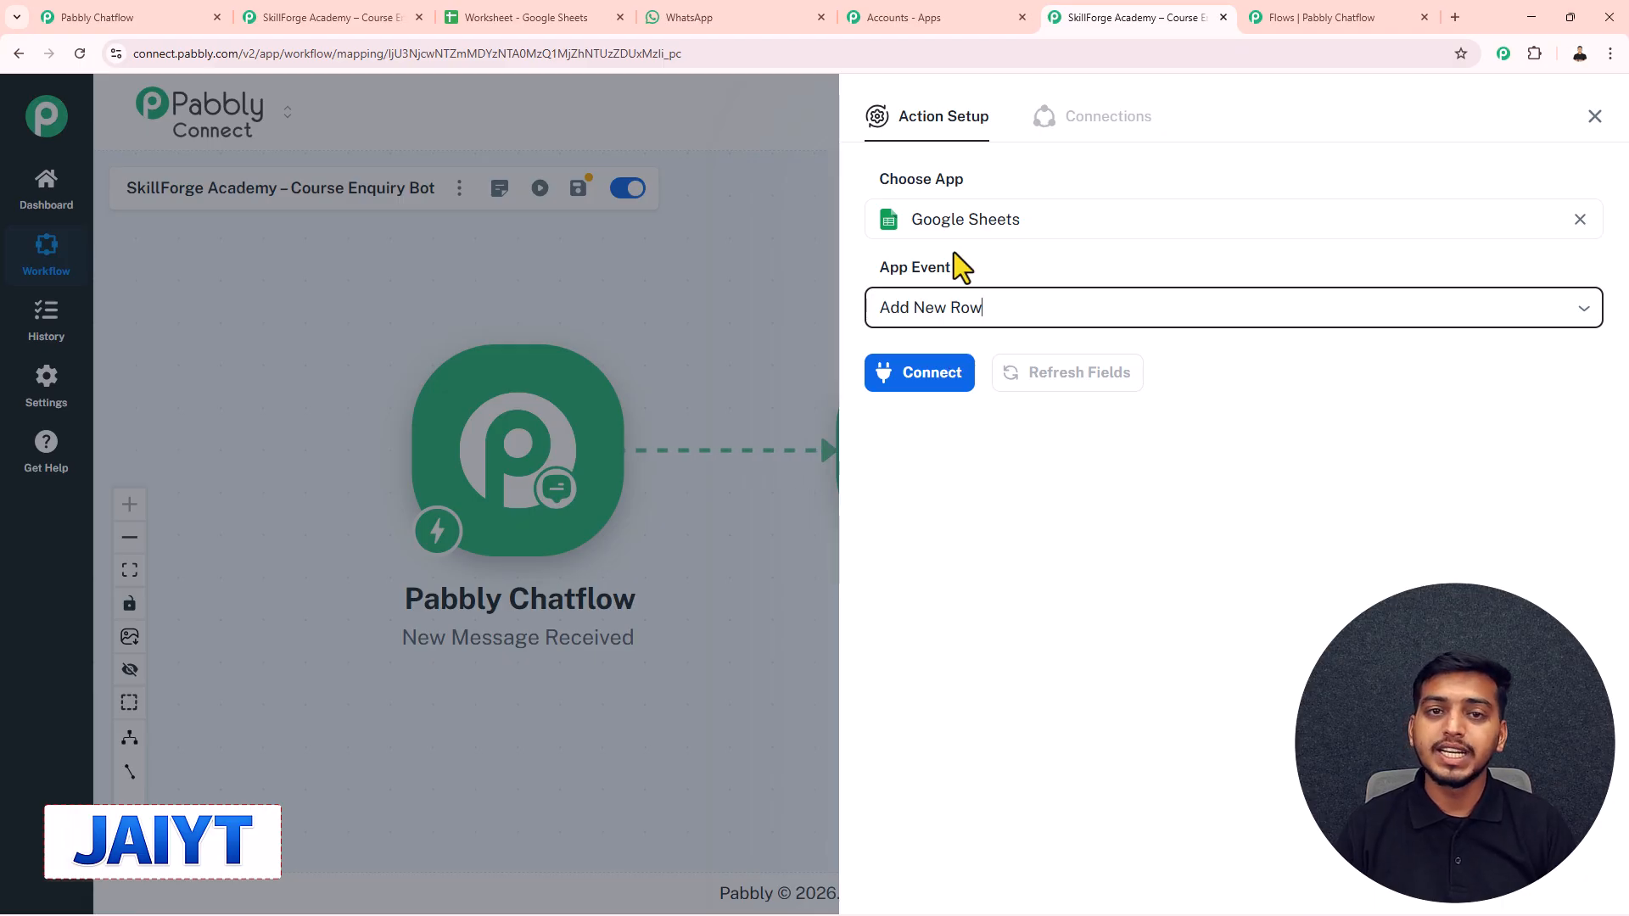
{"action": "left_click", "coordinate": [945, 379]}
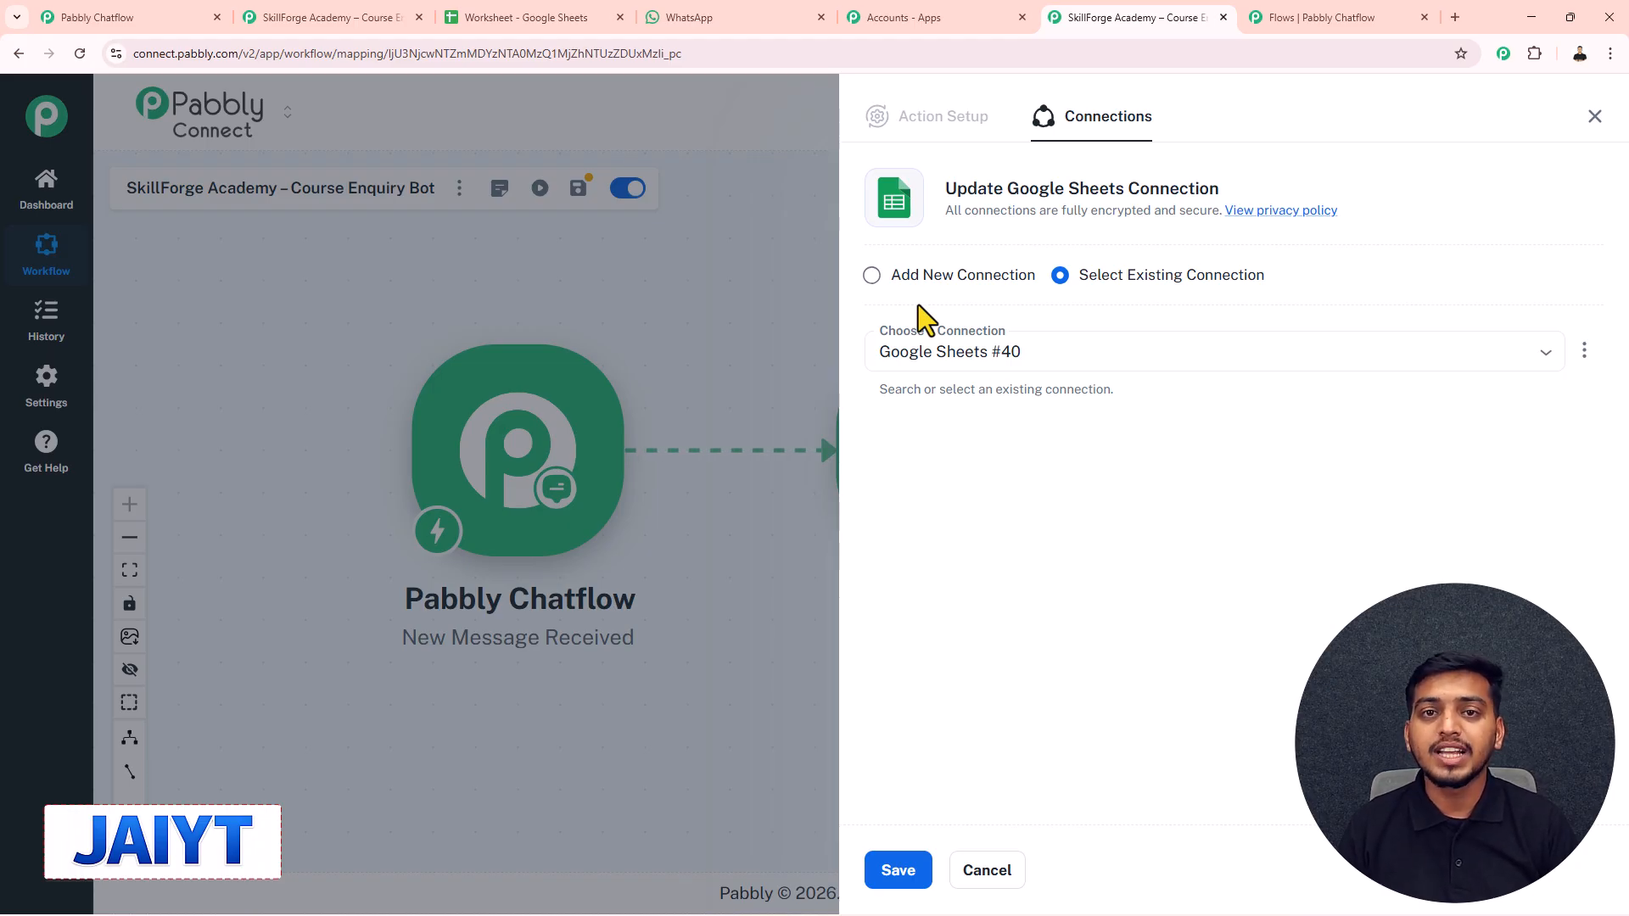
- Create a new Google Sheets connection by signing in and authorising a Google account
{"action": "left_click", "coordinate": [871, 274]}
{"action": "left_click", "coordinate": [1016, 494]}
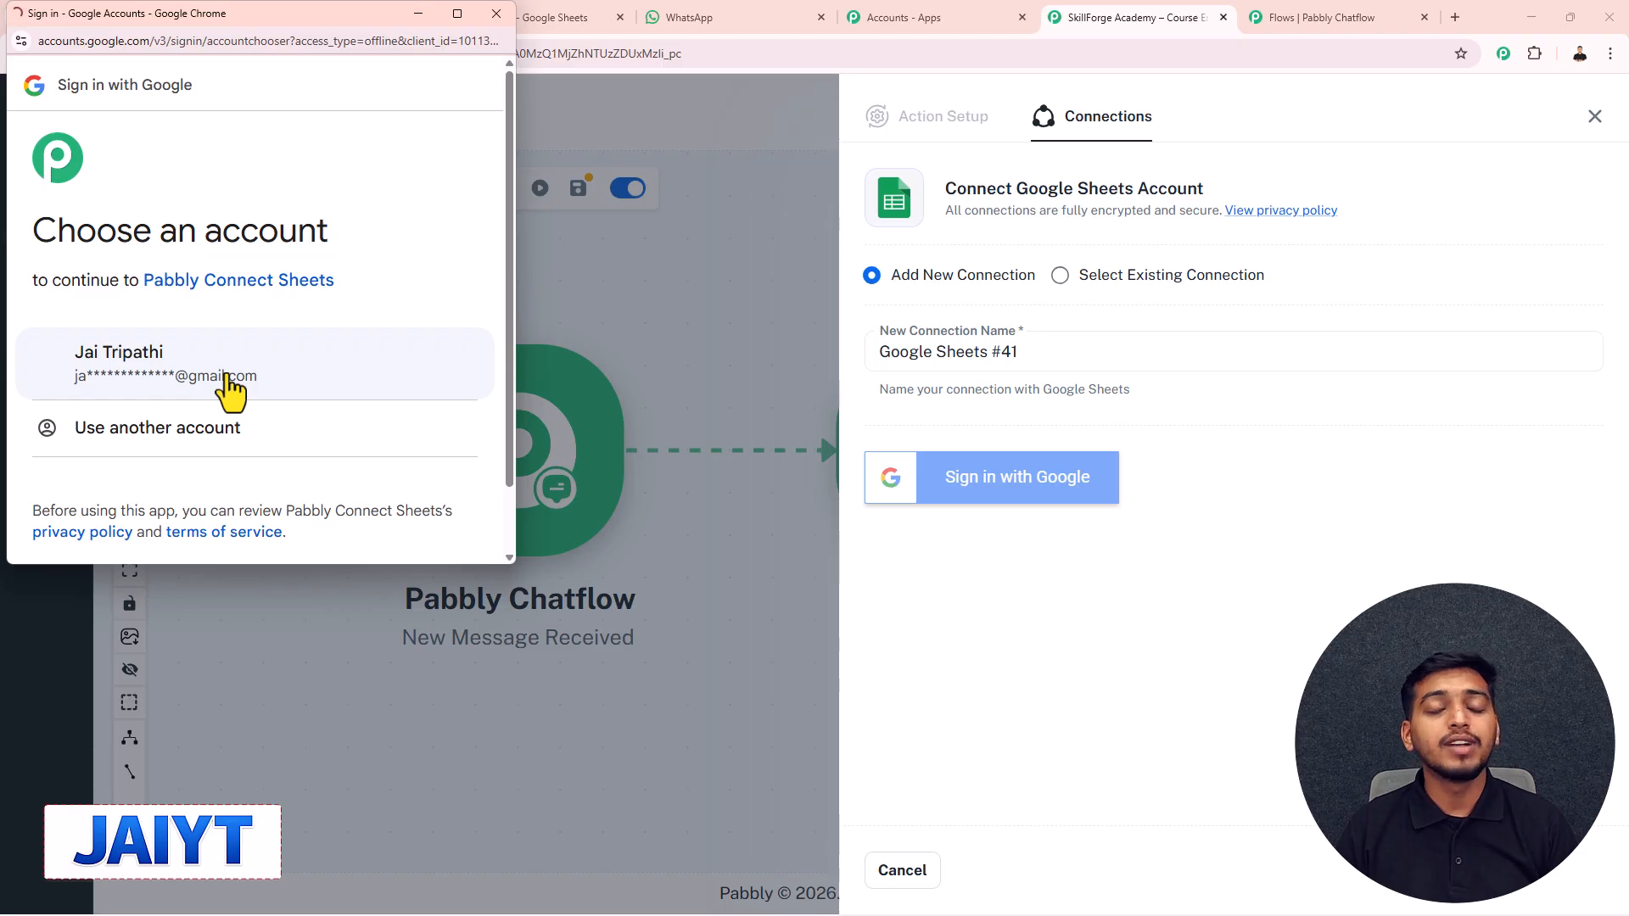
{"action": "left_click", "coordinate": [154, 380]}
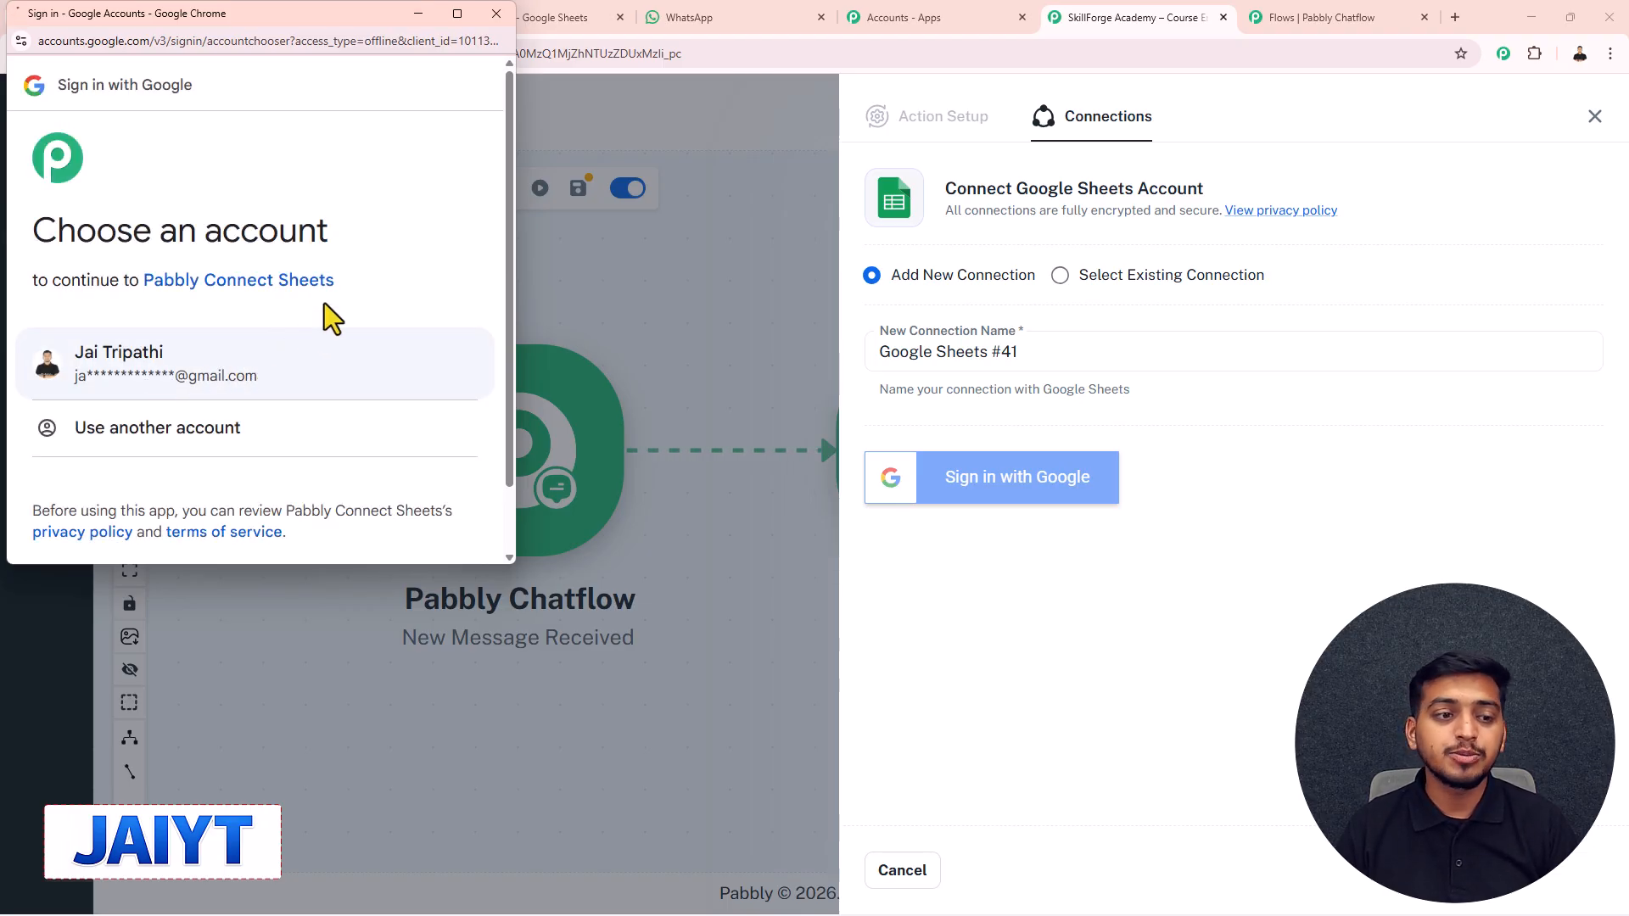
{"action": "scroll", "coordinate": [319, 327], "scroll_direction": "down", "scroll_amount": 5}
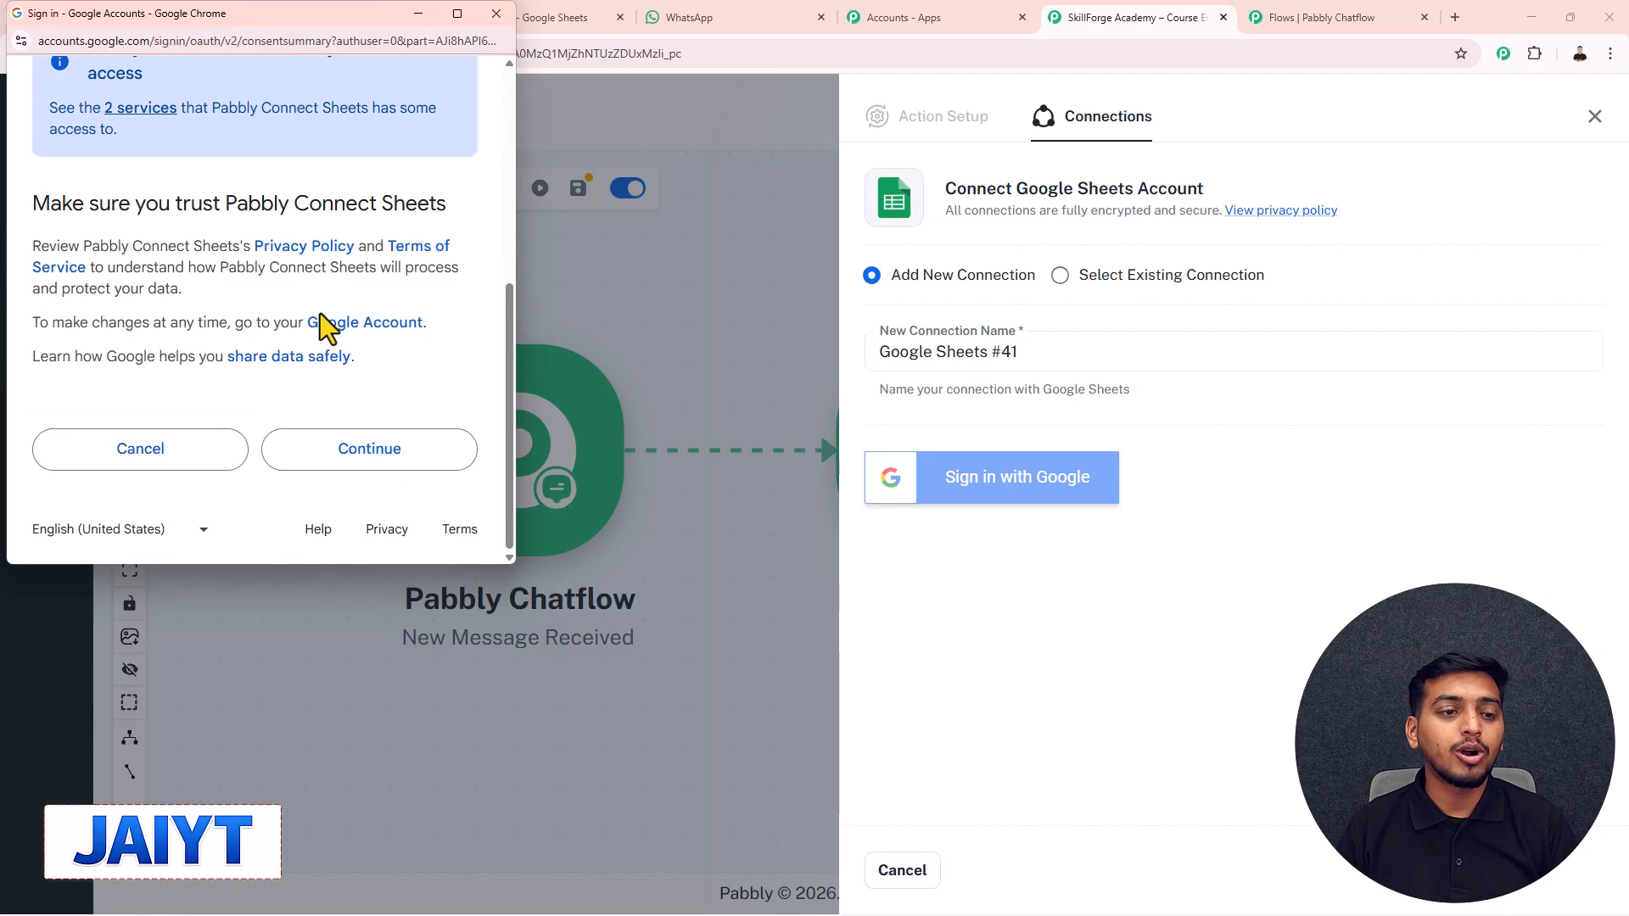
{"action": "left_click", "coordinate": [342, 445]}
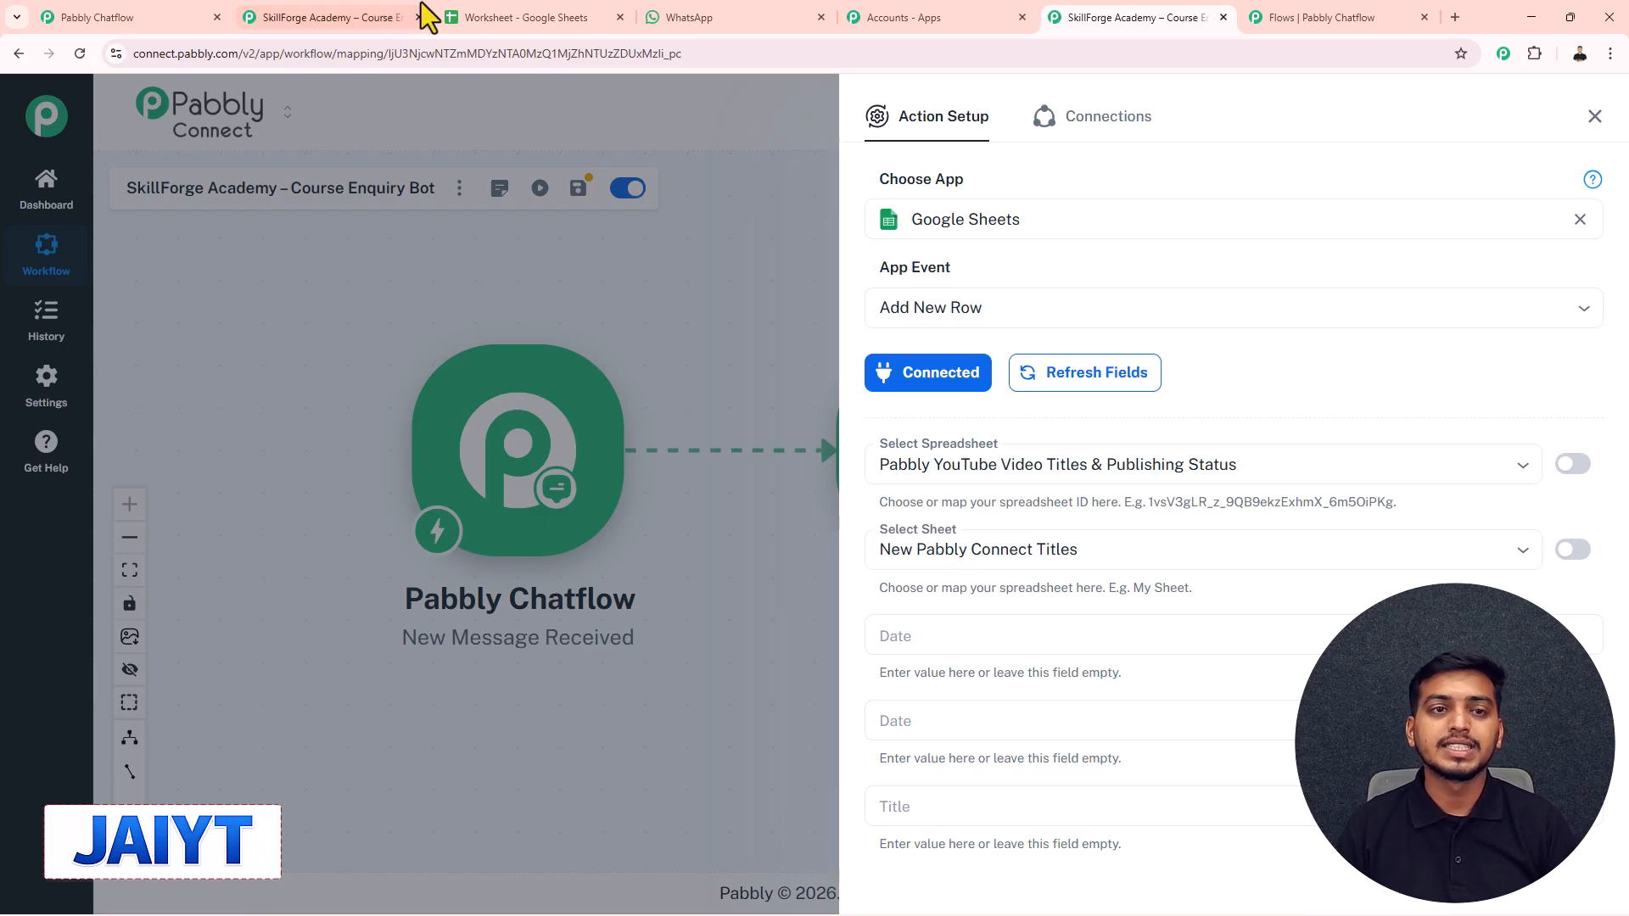
- Check the Worksheet spreadsheet, then select Worksheet and its Admissions sheet as the target
{"action": "left_click", "coordinate": [480, 15]}
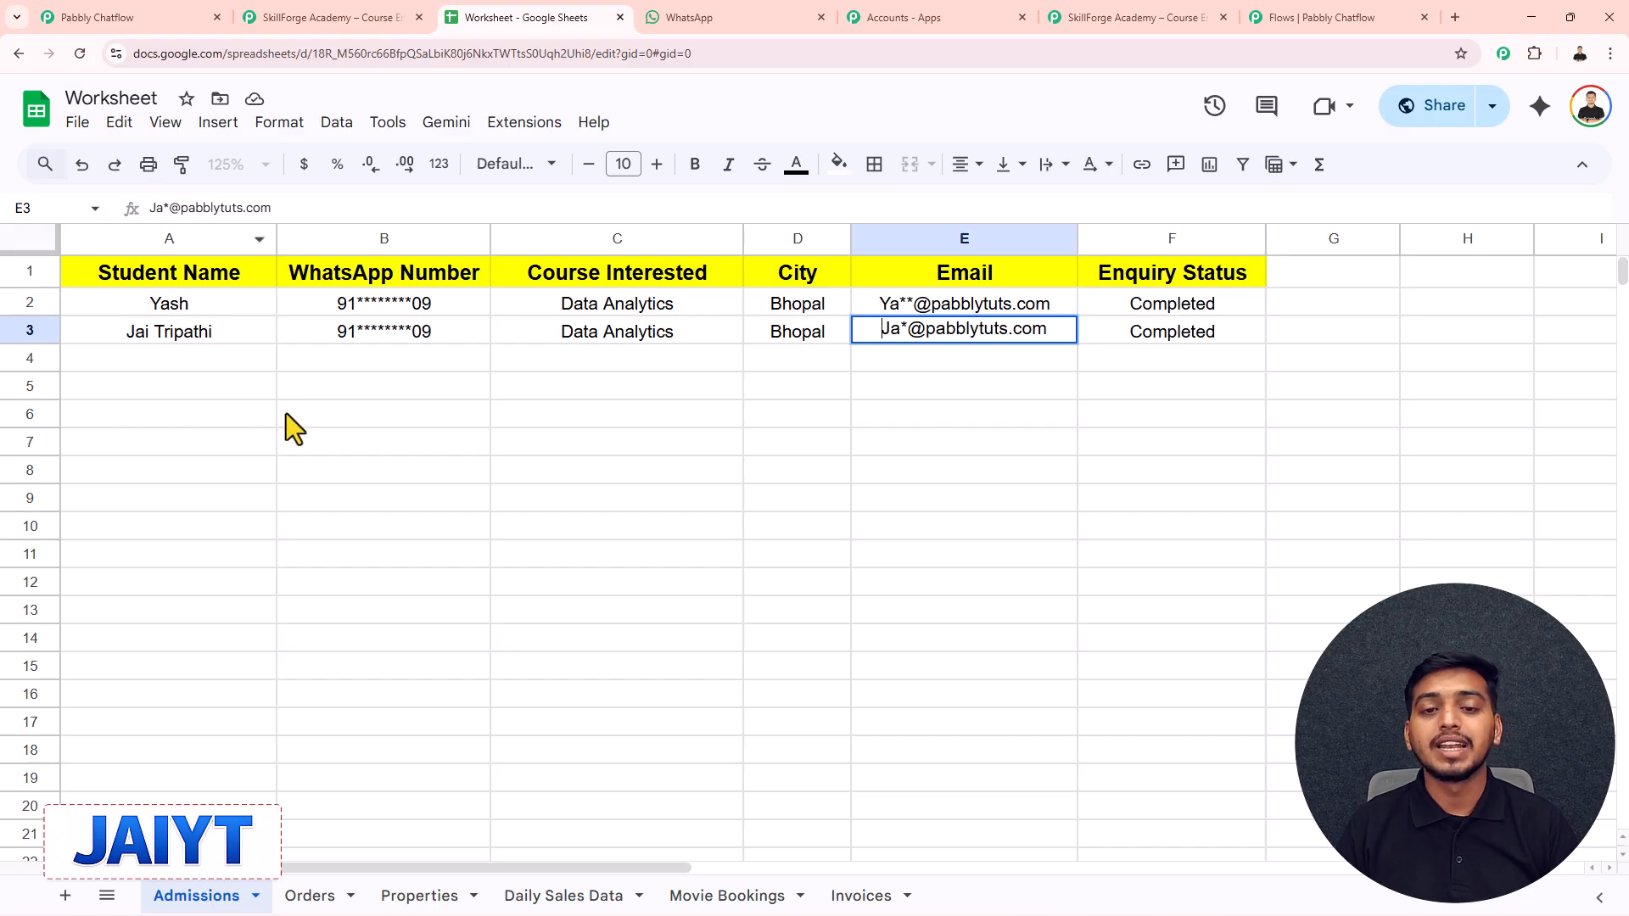
{"action": "left_click", "coordinate": [1179, 17]}
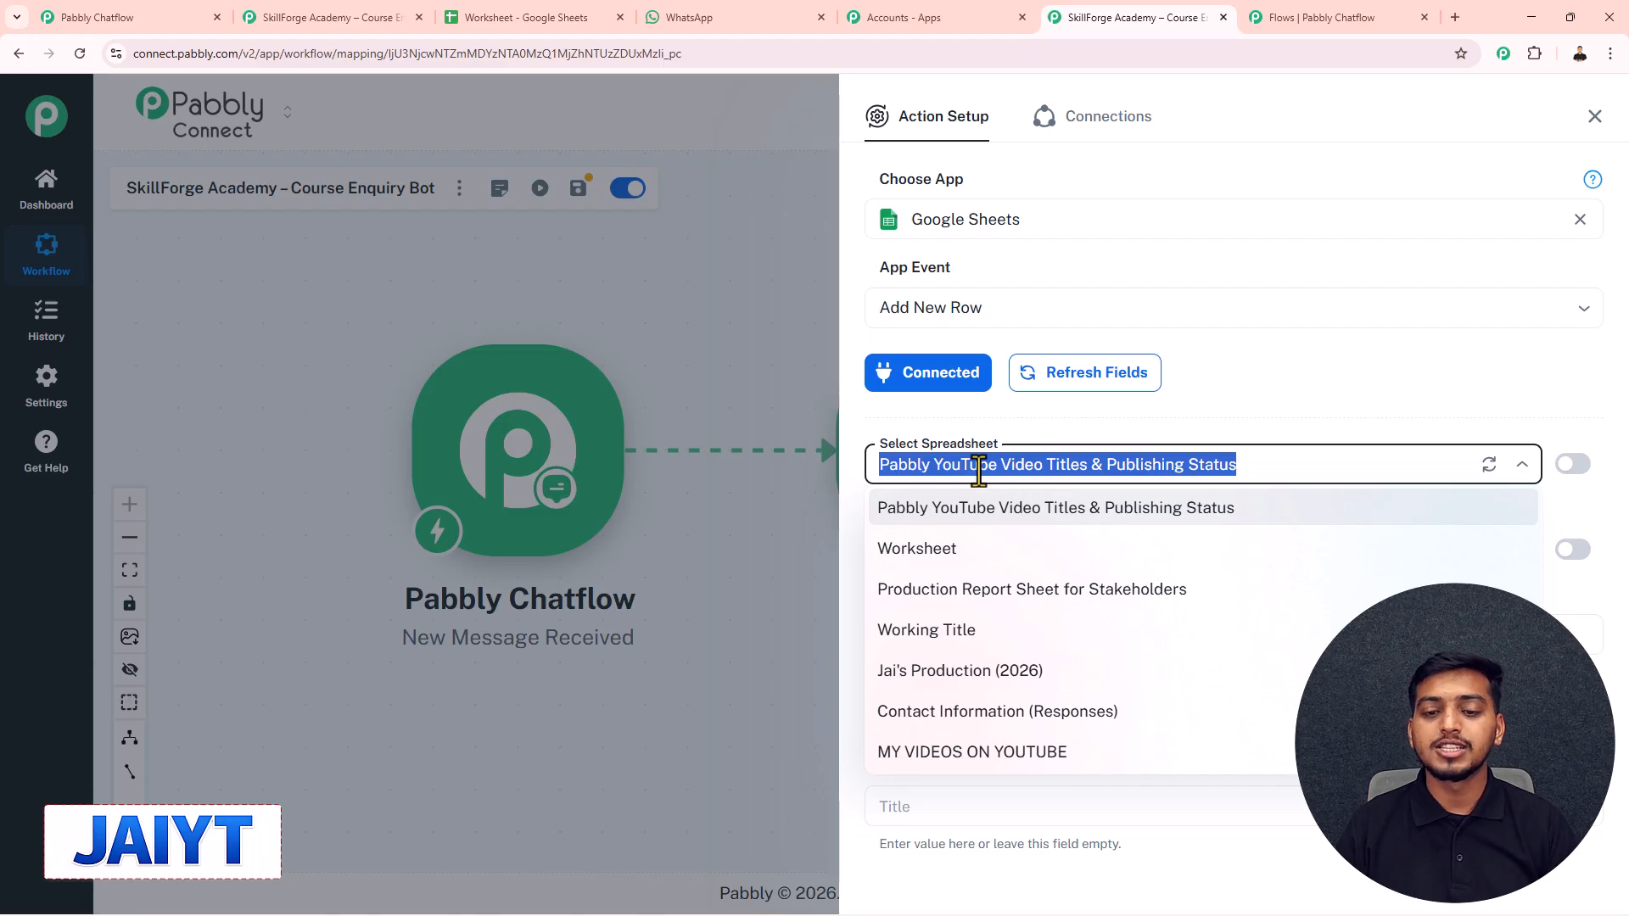
{"action": "left_click", "coordinate": [930, 550]}
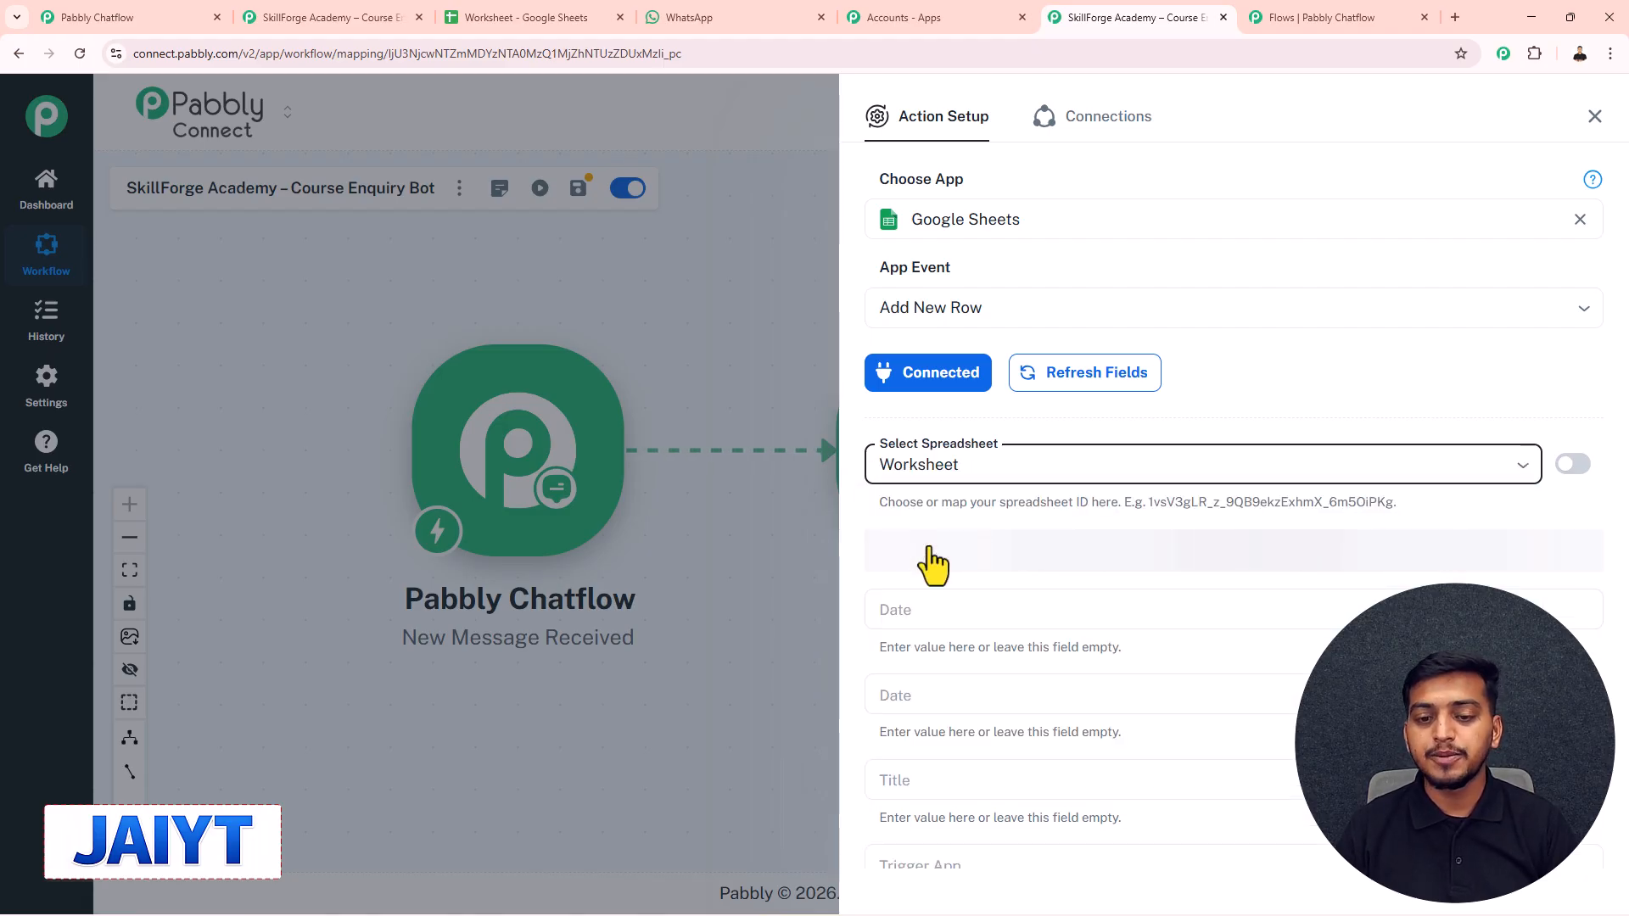
{"action": "left_click", "coordinate": [933, 551]}
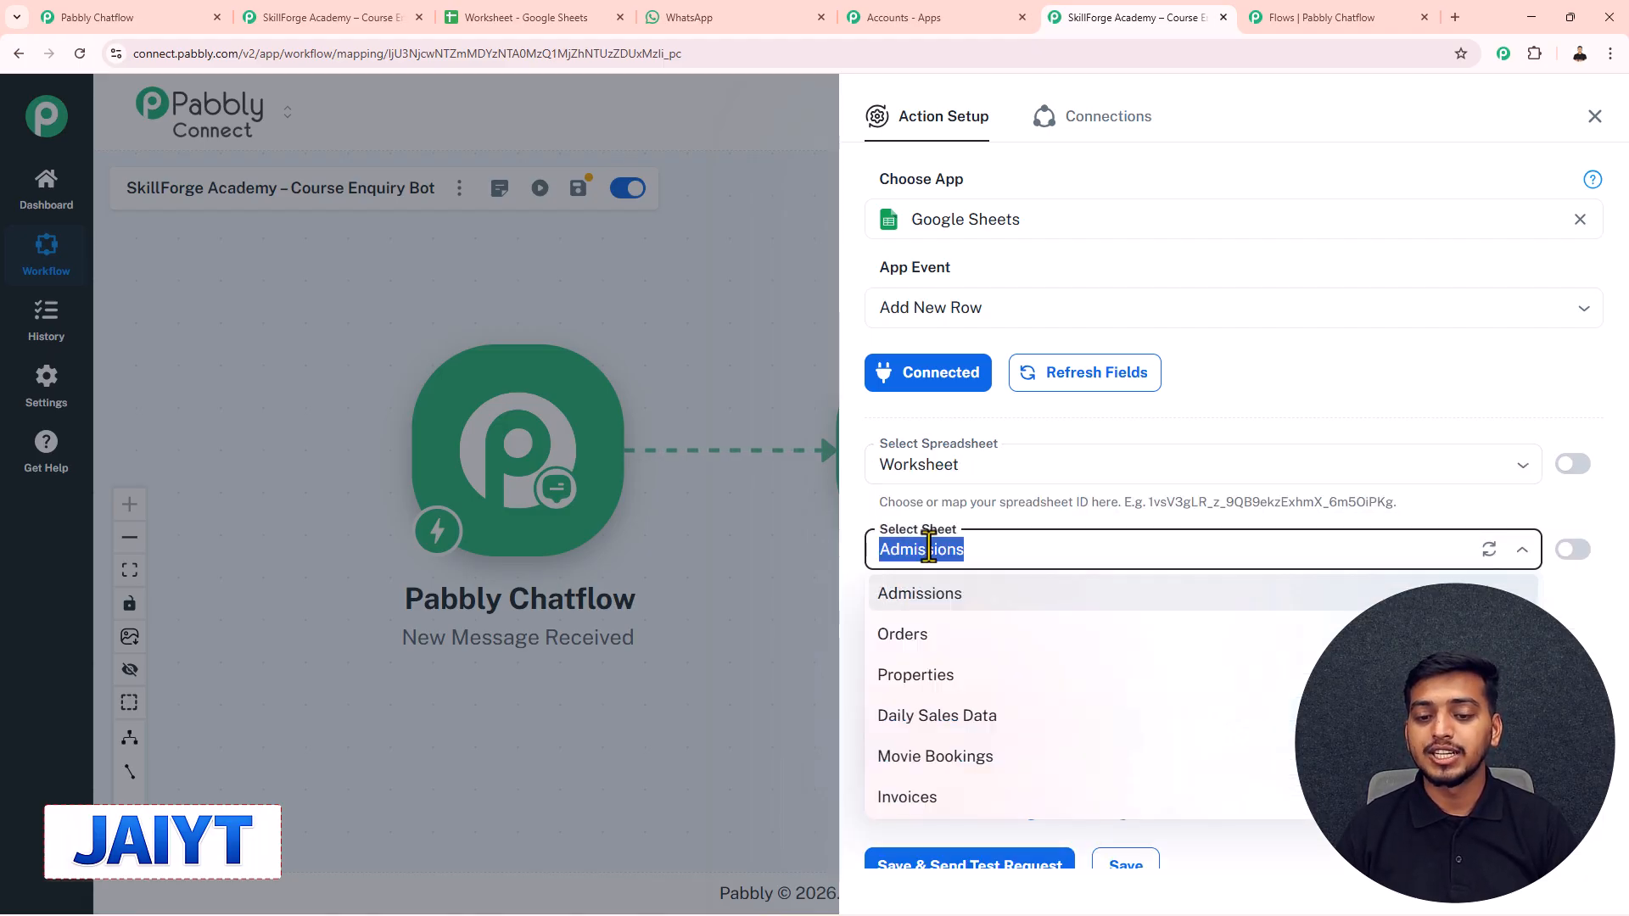
{"action": "left_click", "coordinate": [912, 598]}
{"action": "scroll", "coordinate": [933, 577], "scroll_direction": "down", "scroll_amount": 3}
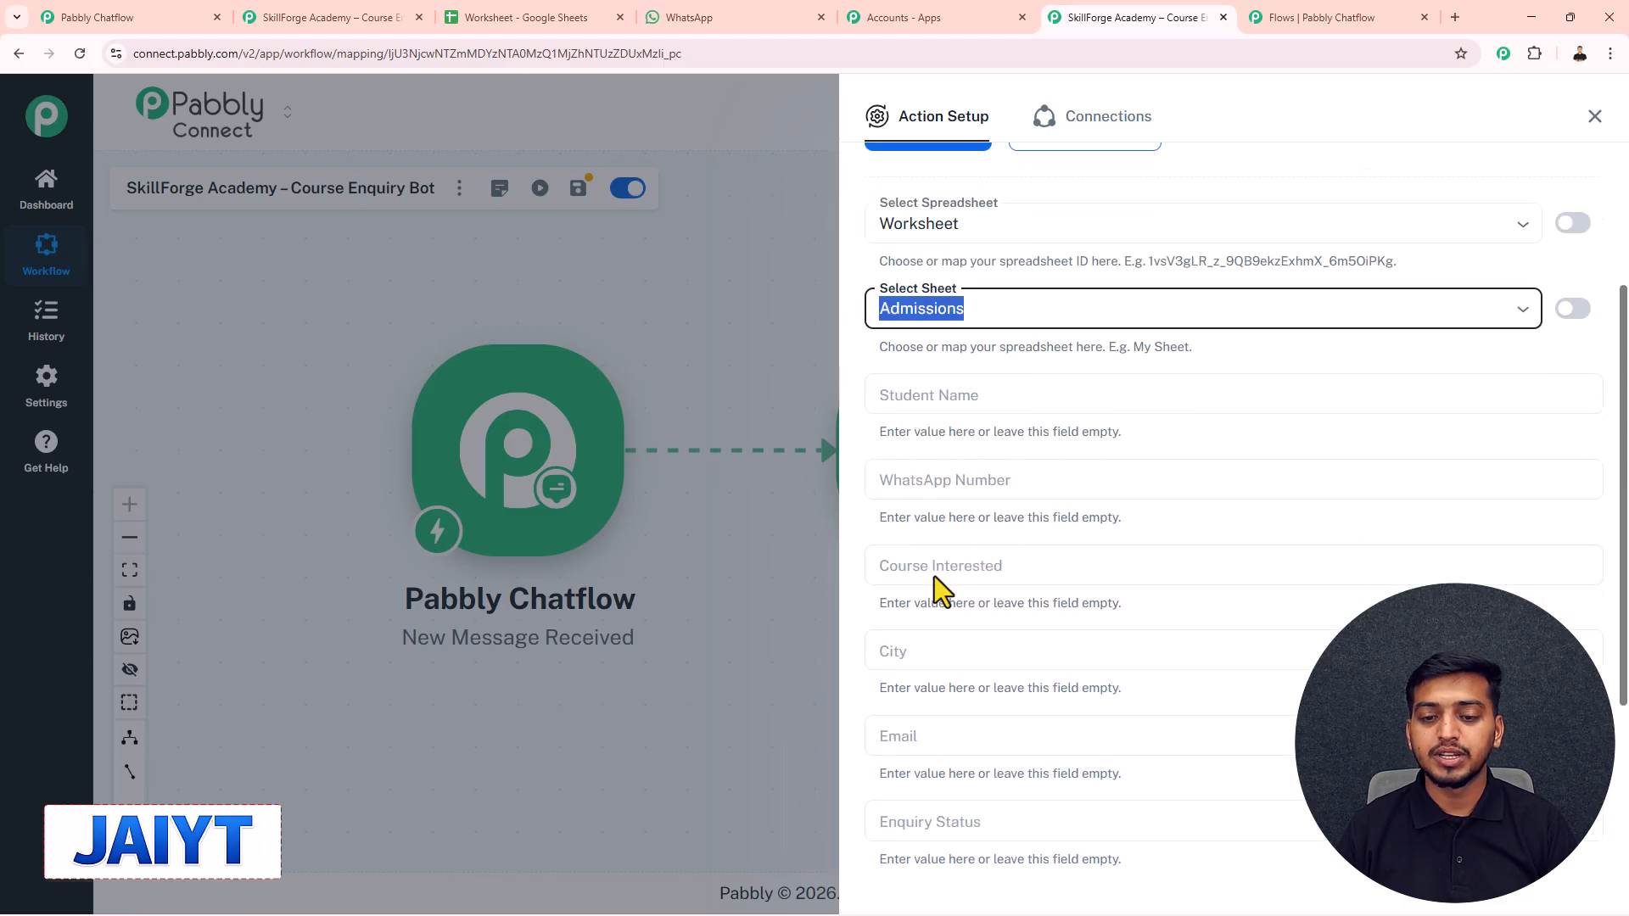
{"action": "scroll", "coordinate": [975, 306], "scroll_direction": "down", "scroll_amount": 1}
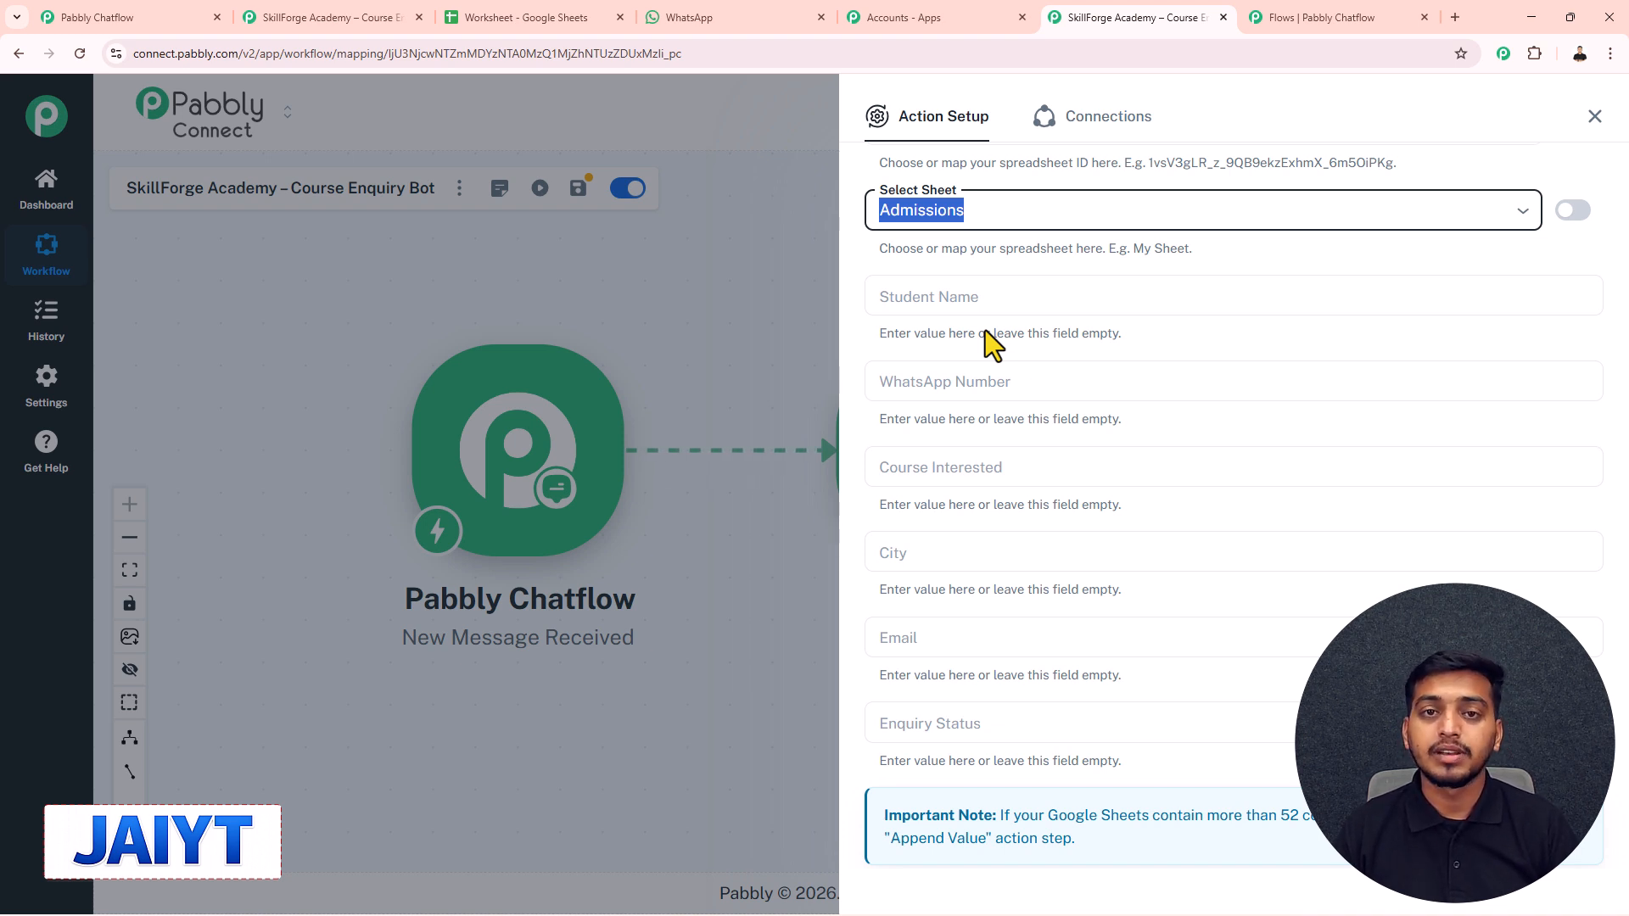
- Map Chatflow's Name, Phone and Course into Student Name, WhatsApp Number and Course Interested
{"action": "left_click", "coordinate": [947, 292]}
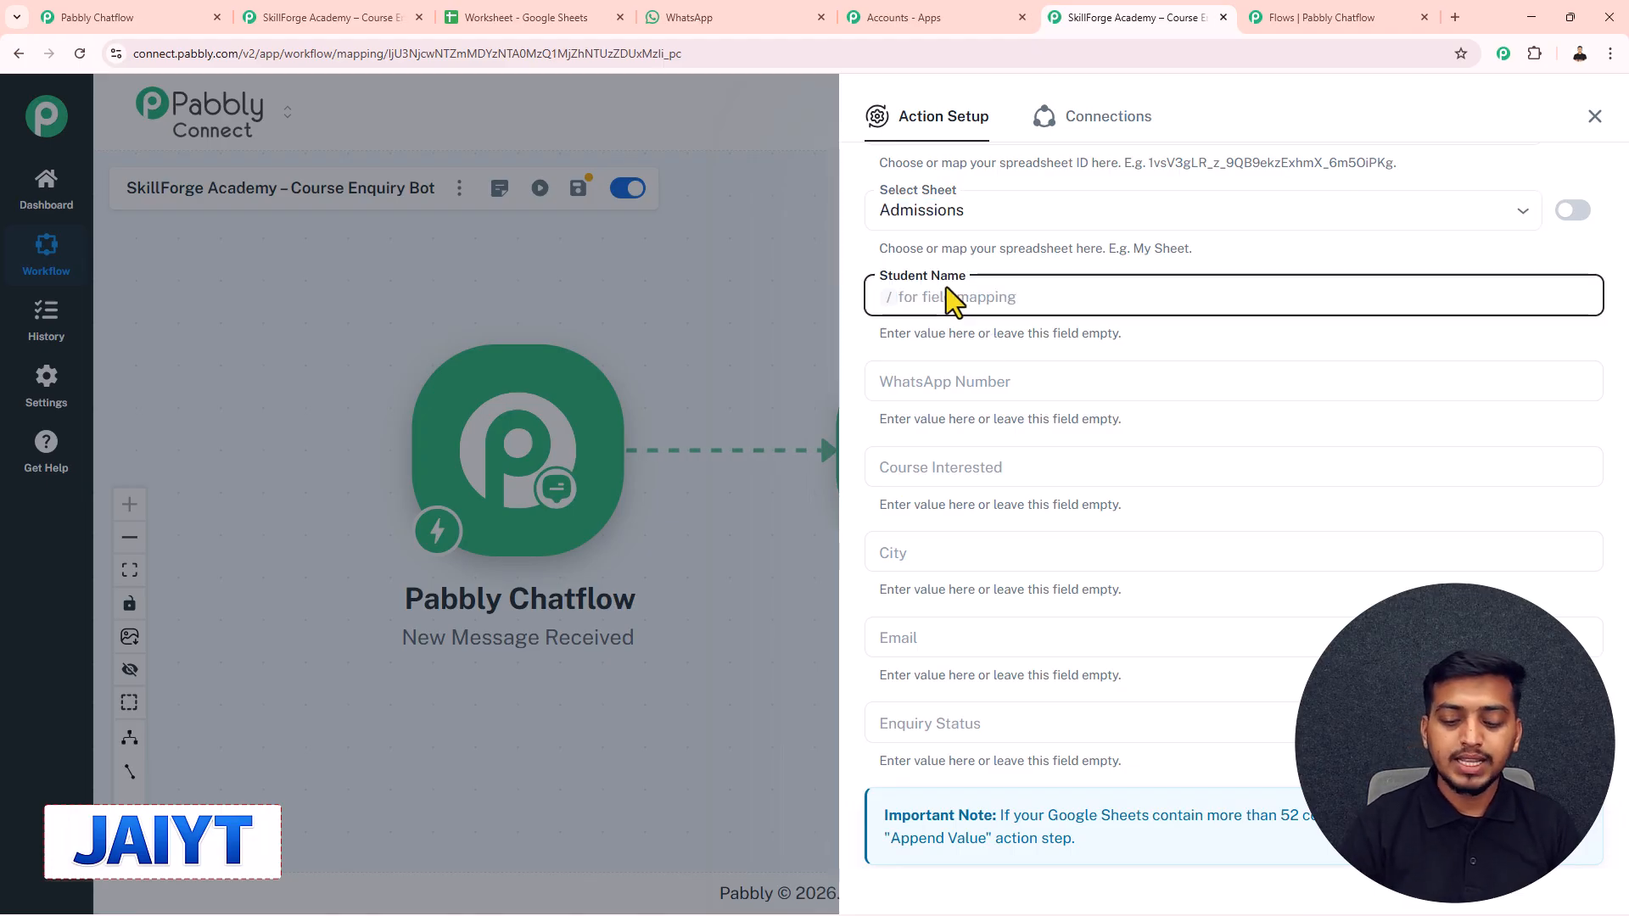
{"action": "type", "text": "/name"}
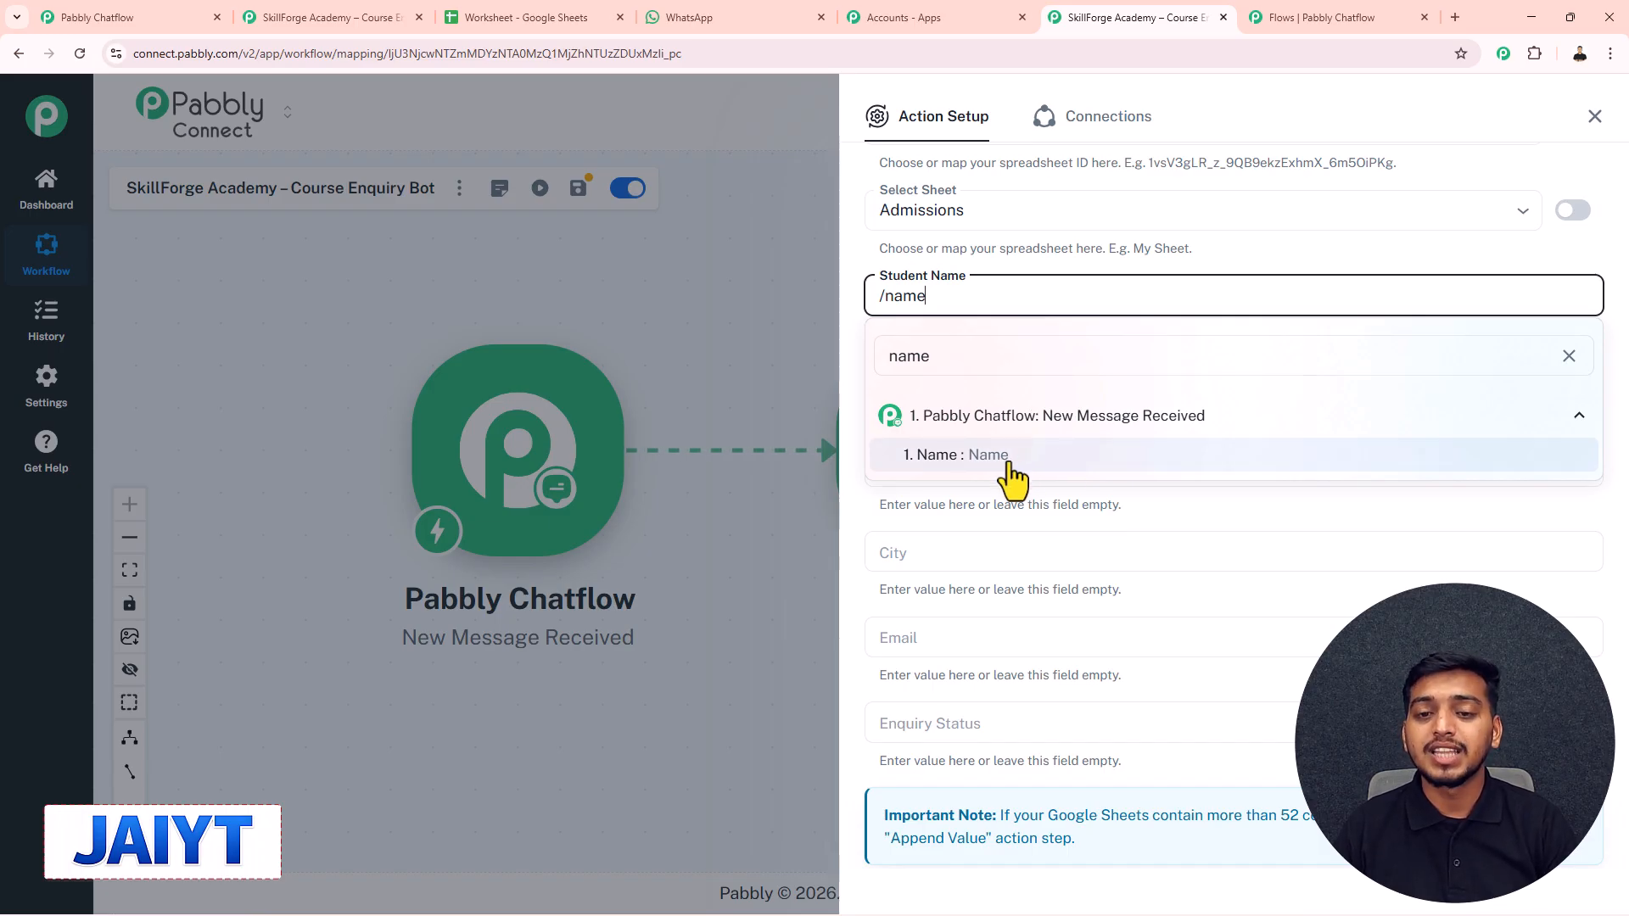
{"action": "left_click", "coordinate": [989, 456]}
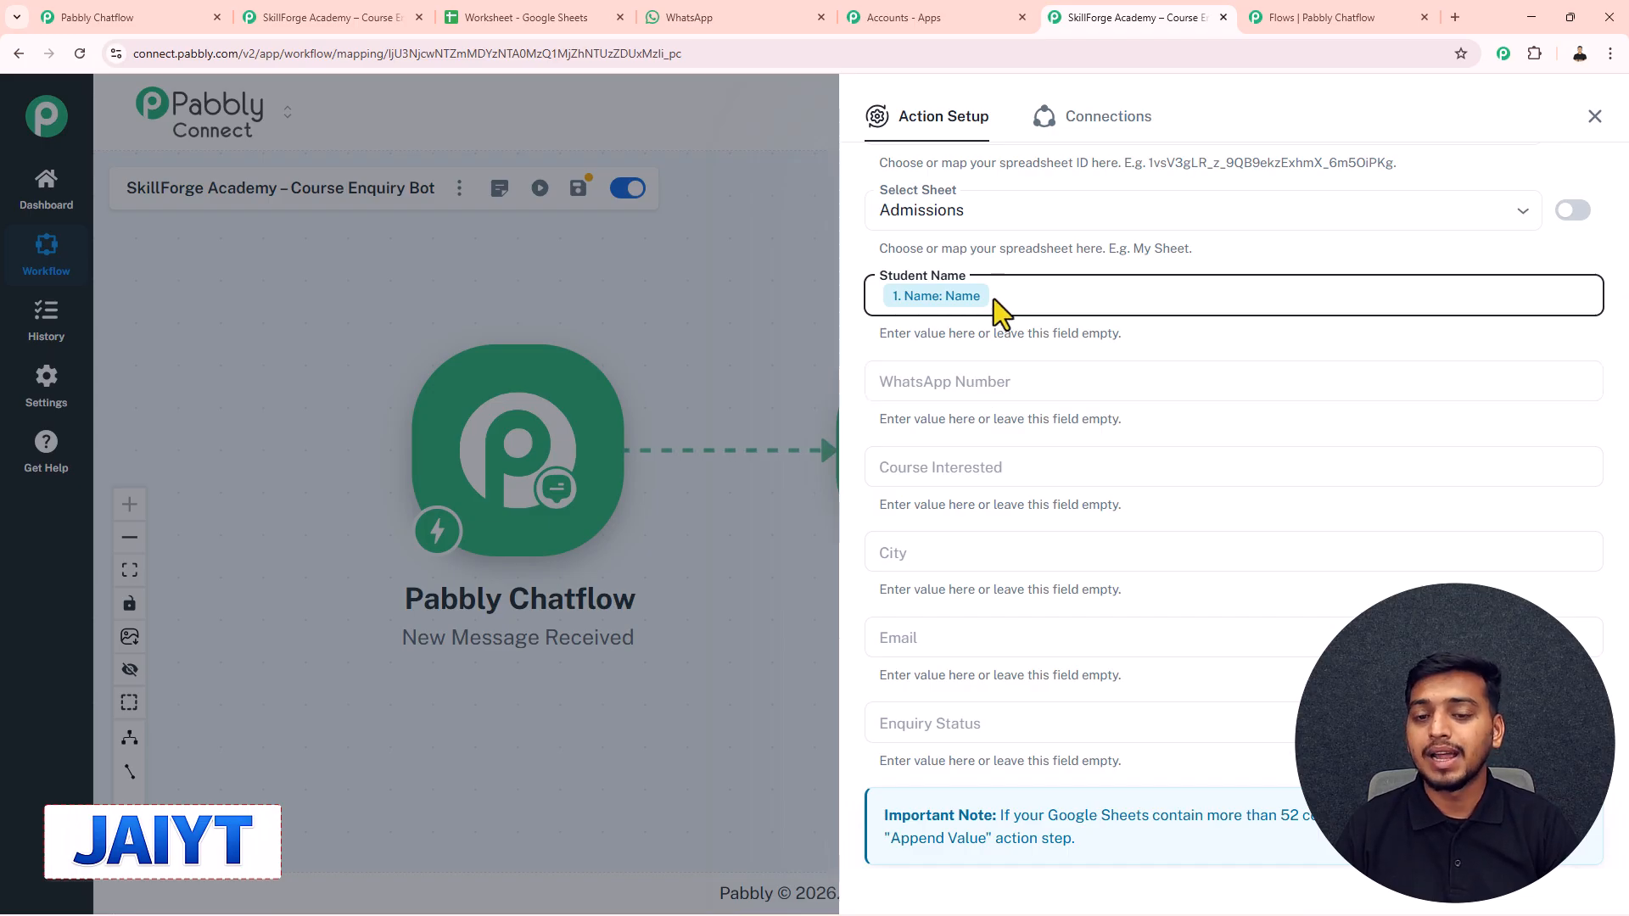
{"action": "left_click", "coordinate": [970, 380]}
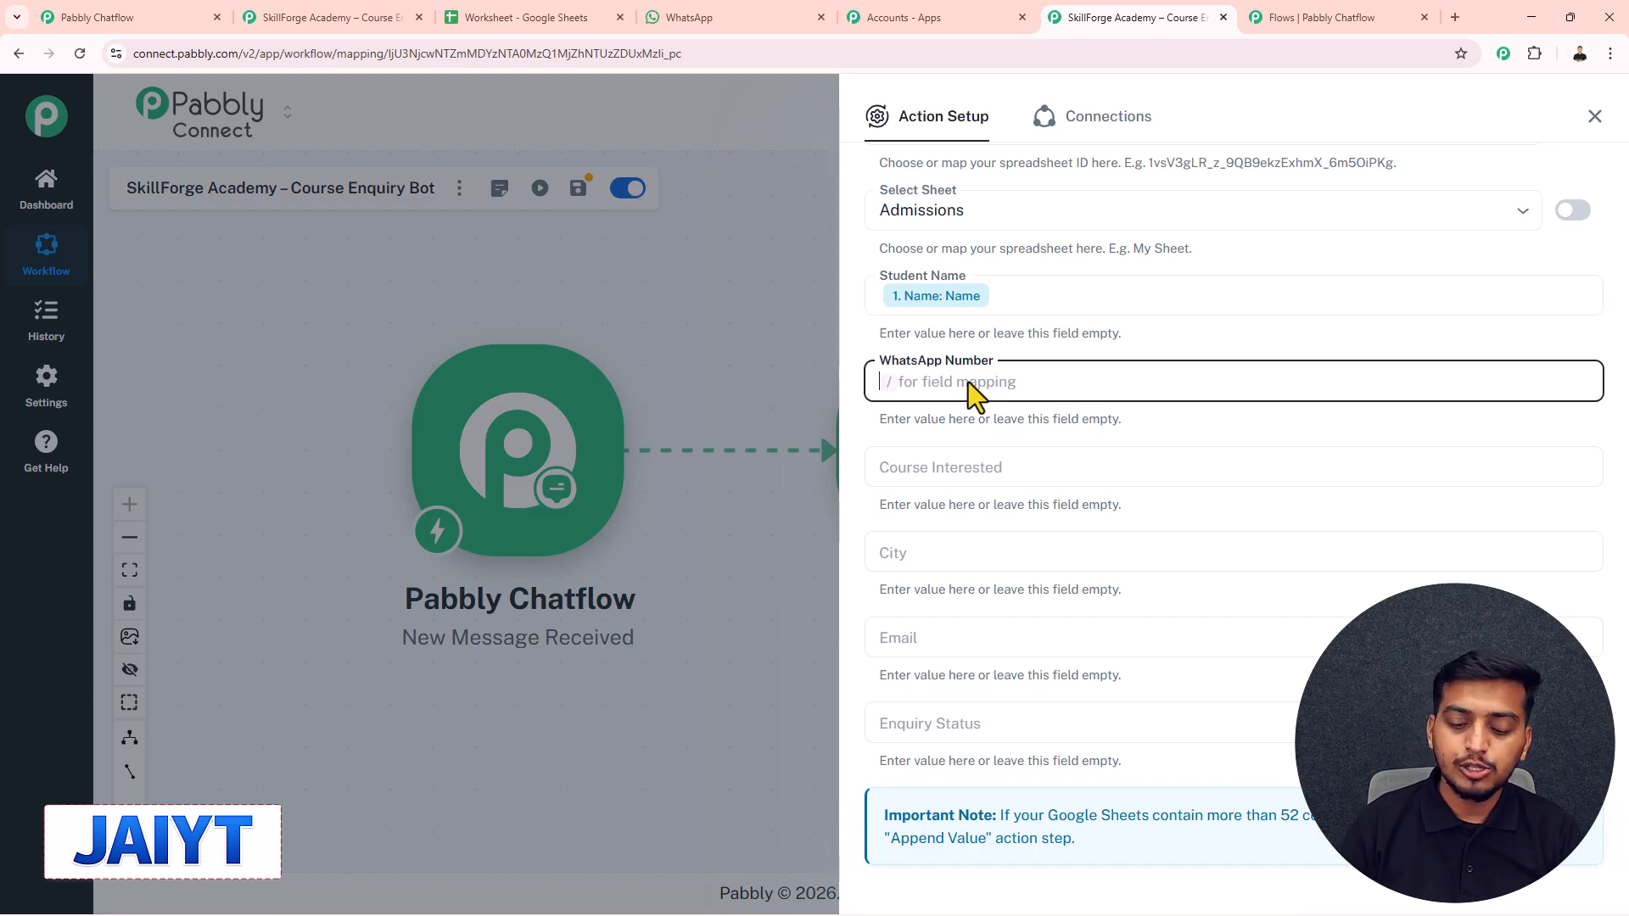
{"action": "type", "text": "/pho"}
{"action": "type", "text": "ne"}
{"action": "left_click", "coordinate": [1023, 550]}
{"action": "left_click", "coordinate": [961, 474]}
{"action": "type", "text": "/co"}
{"action": "type", "text": "urse"}
{"action": "left_click", "coordinate": [1023, 628]}
- Map Chatflow's City and Email into their columns and enter 'Complete' as Enquiry Status
{"action": "left_click", "coordinate": [931, 551]}
{"action": "type", "text": "/city"}
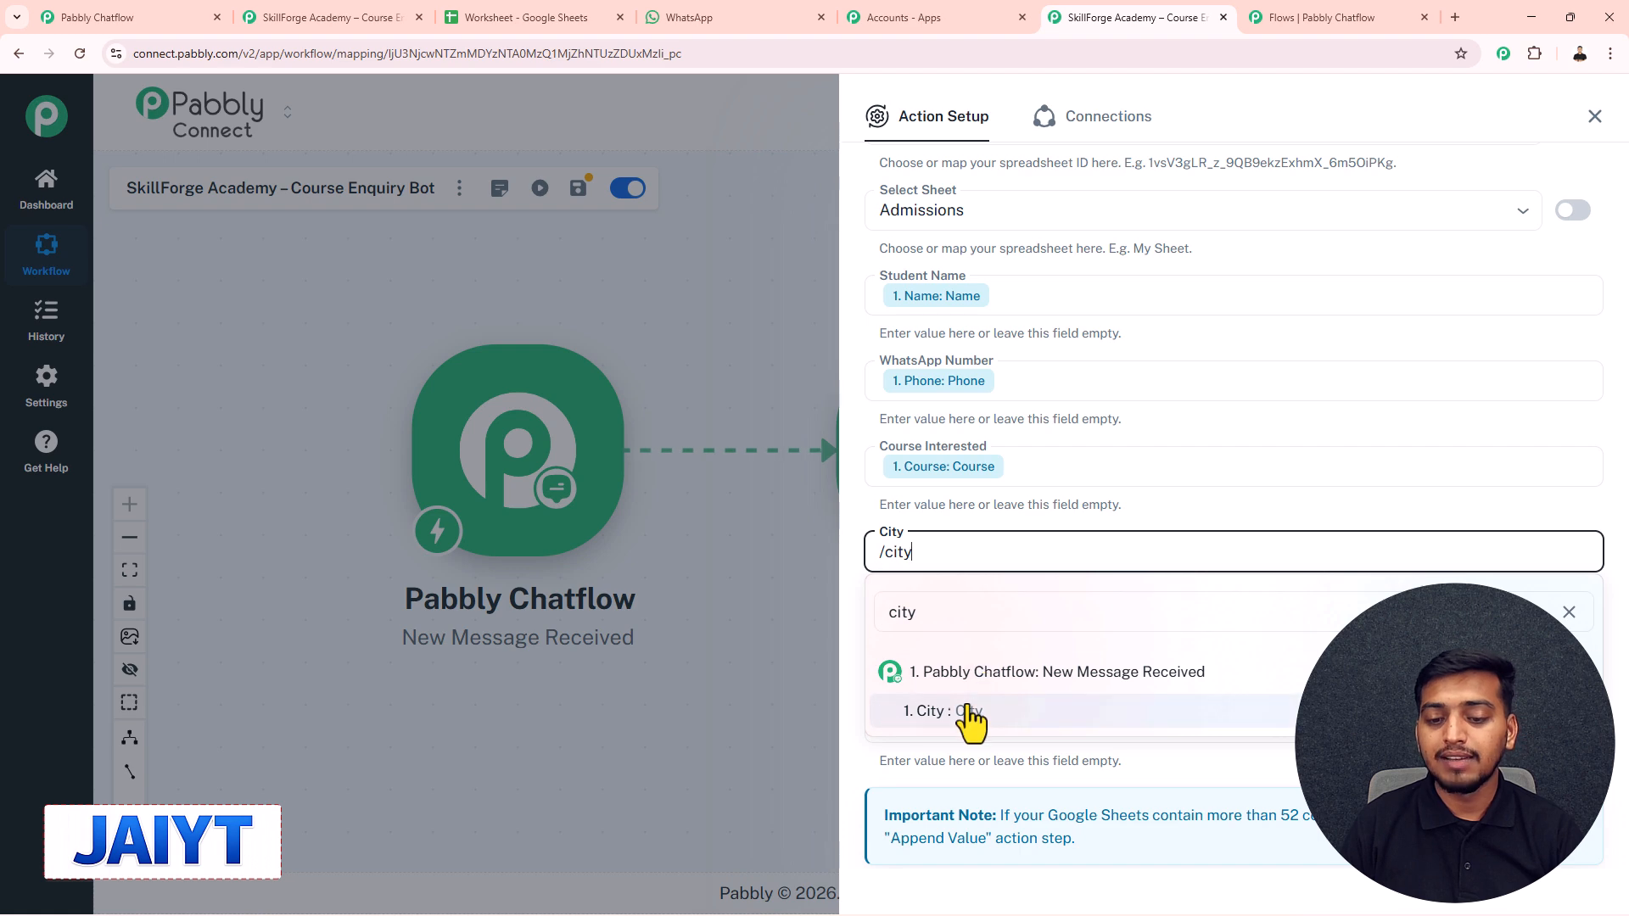
{"action": "left_click", "coordinate": [968, 711]}
{"action": "left_click", "coordinate": [938, 628]}
{"action": "type", "text": "/"}
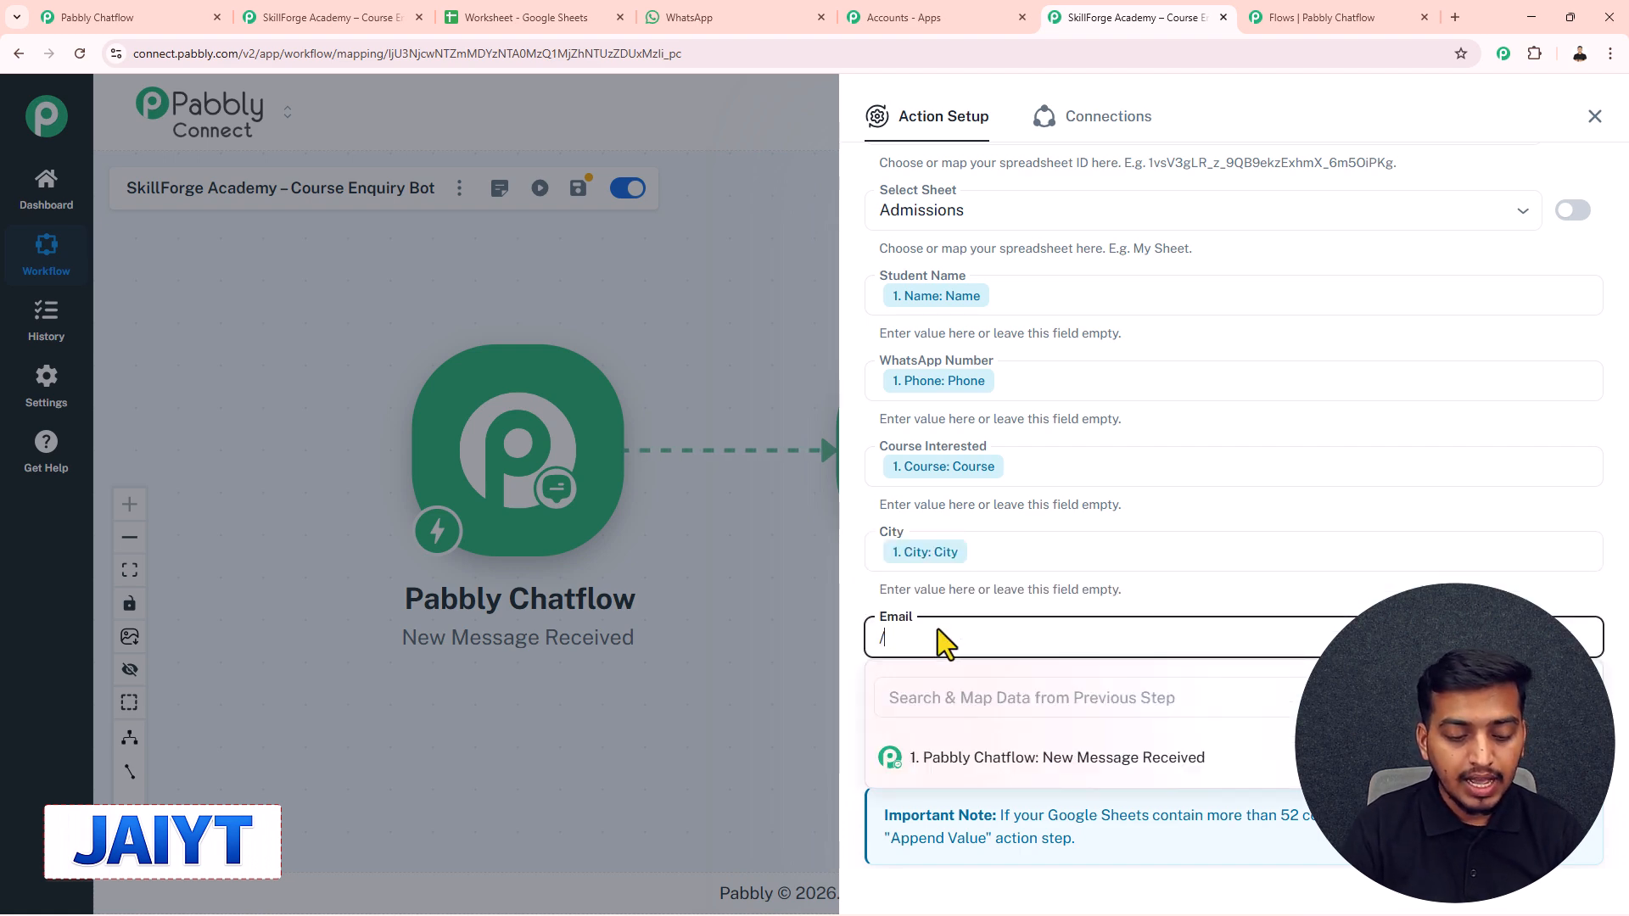
{"action": "type", "text": "email"}
{"action": "left_click", "coordinate": [984, 792]}
{"action": "left_click", "coordinate": [951, 735]}
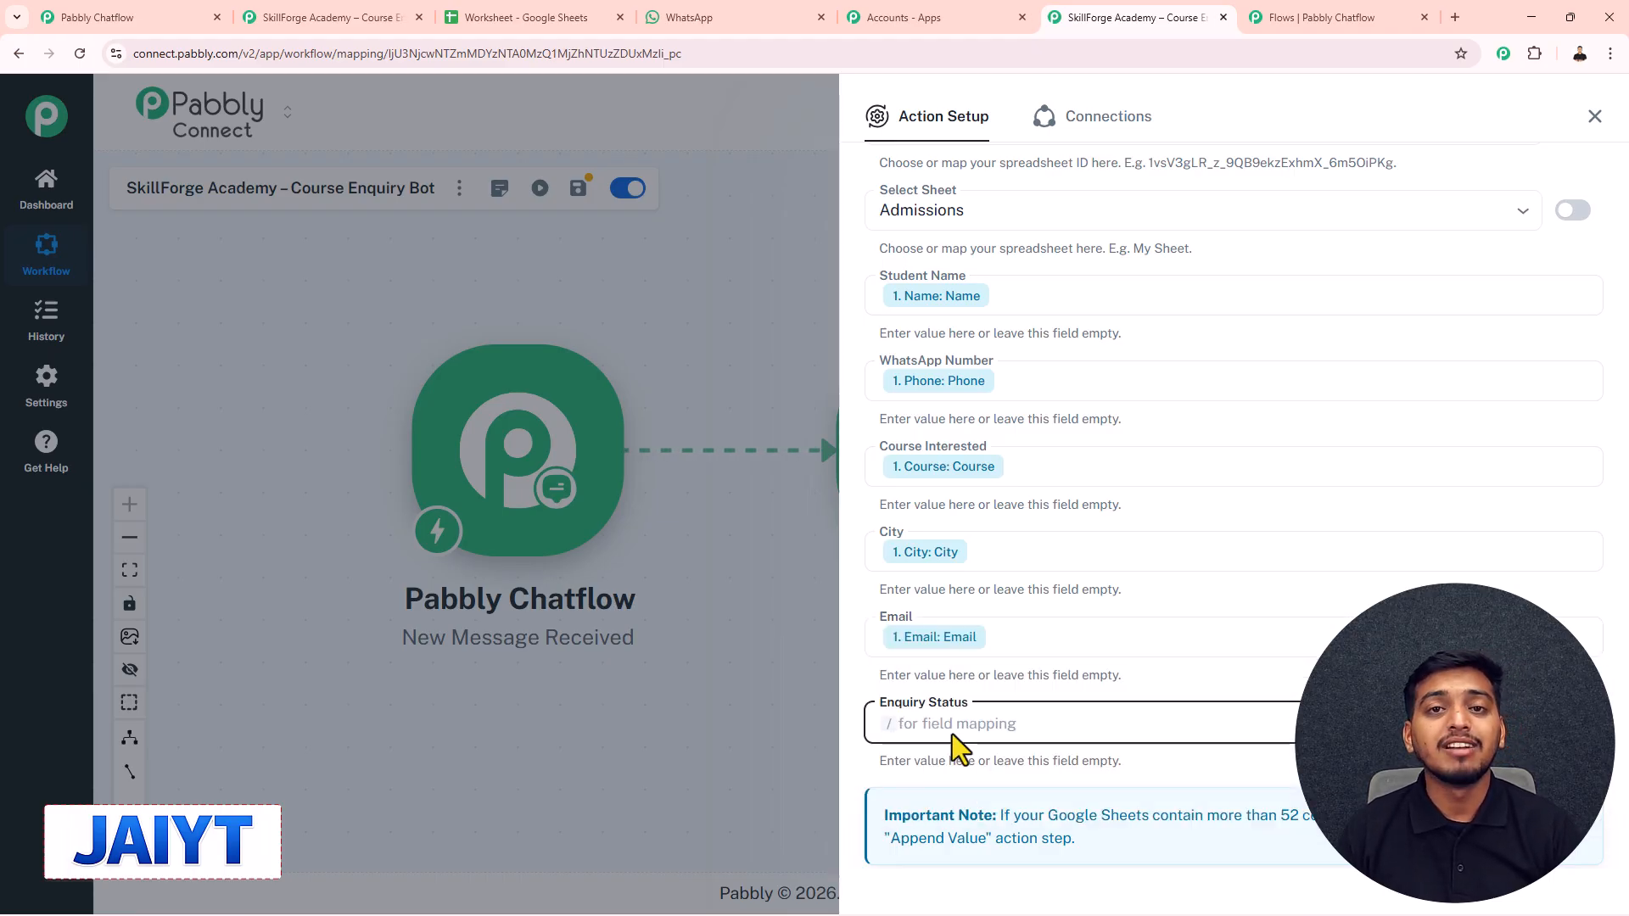
{"action": "type", "text": "C"}
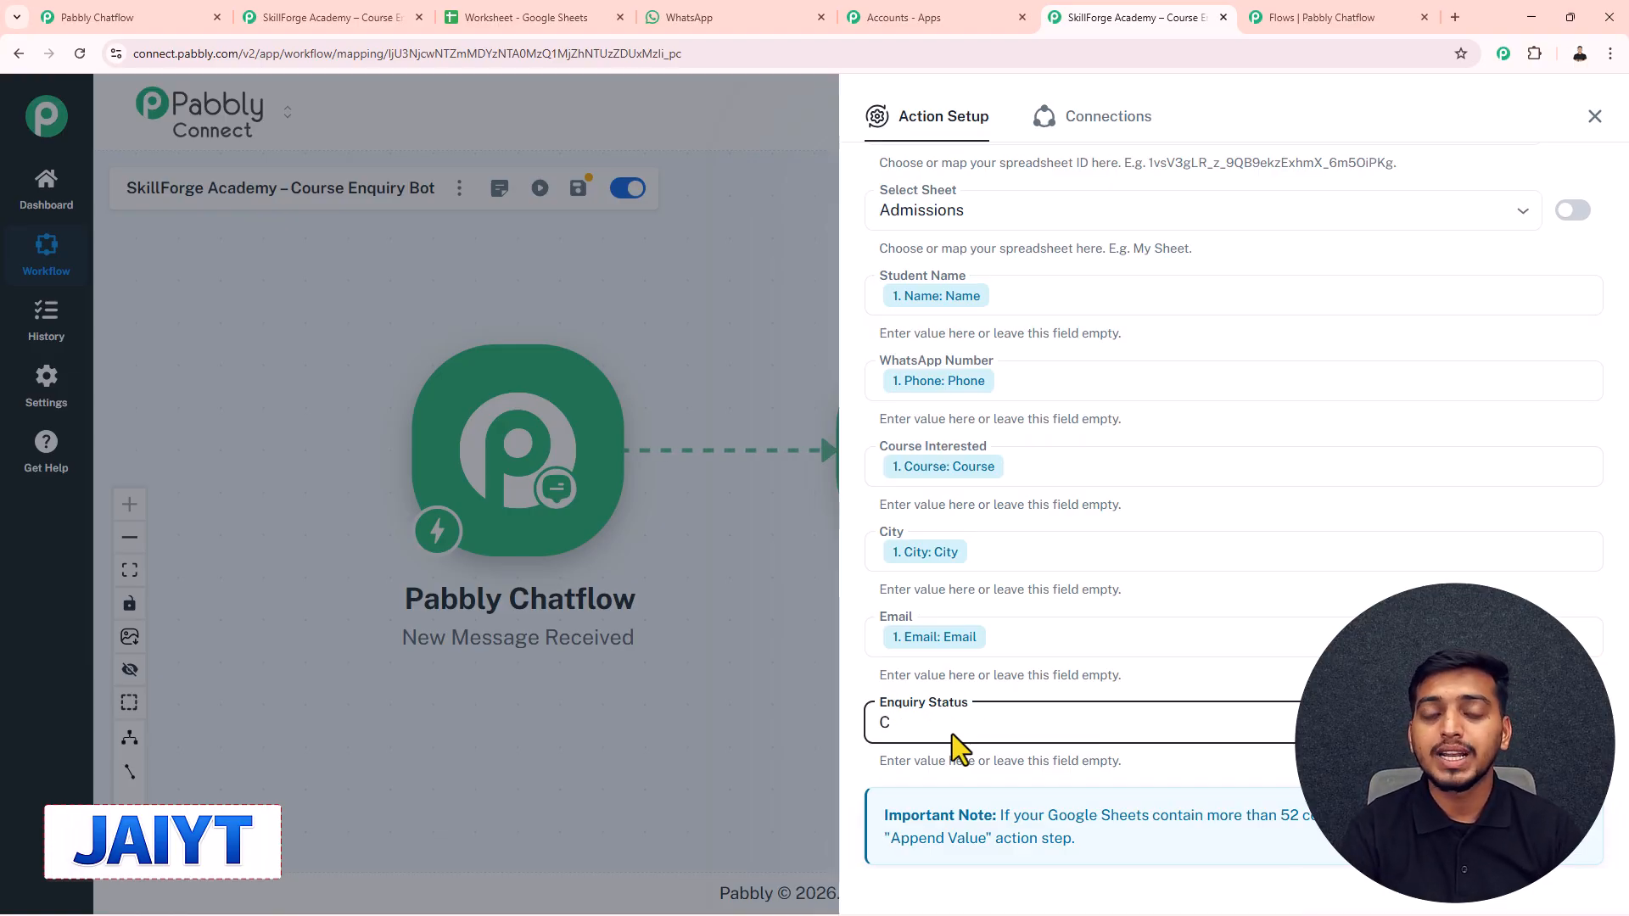
{"action": "type", "text": "om"}
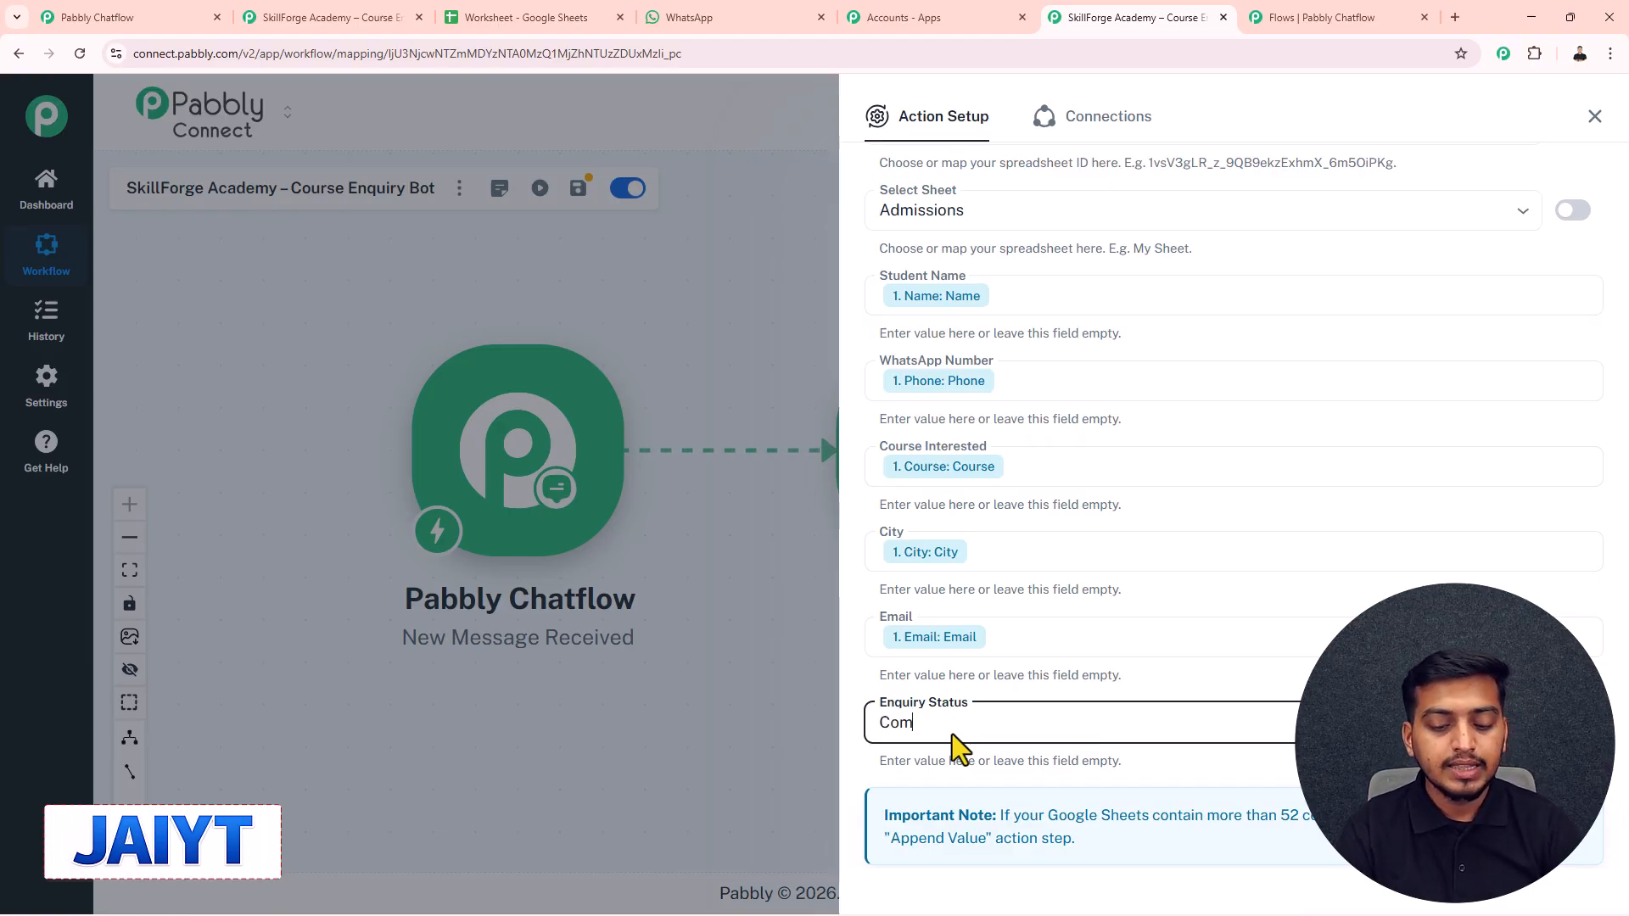
{"action": "type", "text": "plete"}
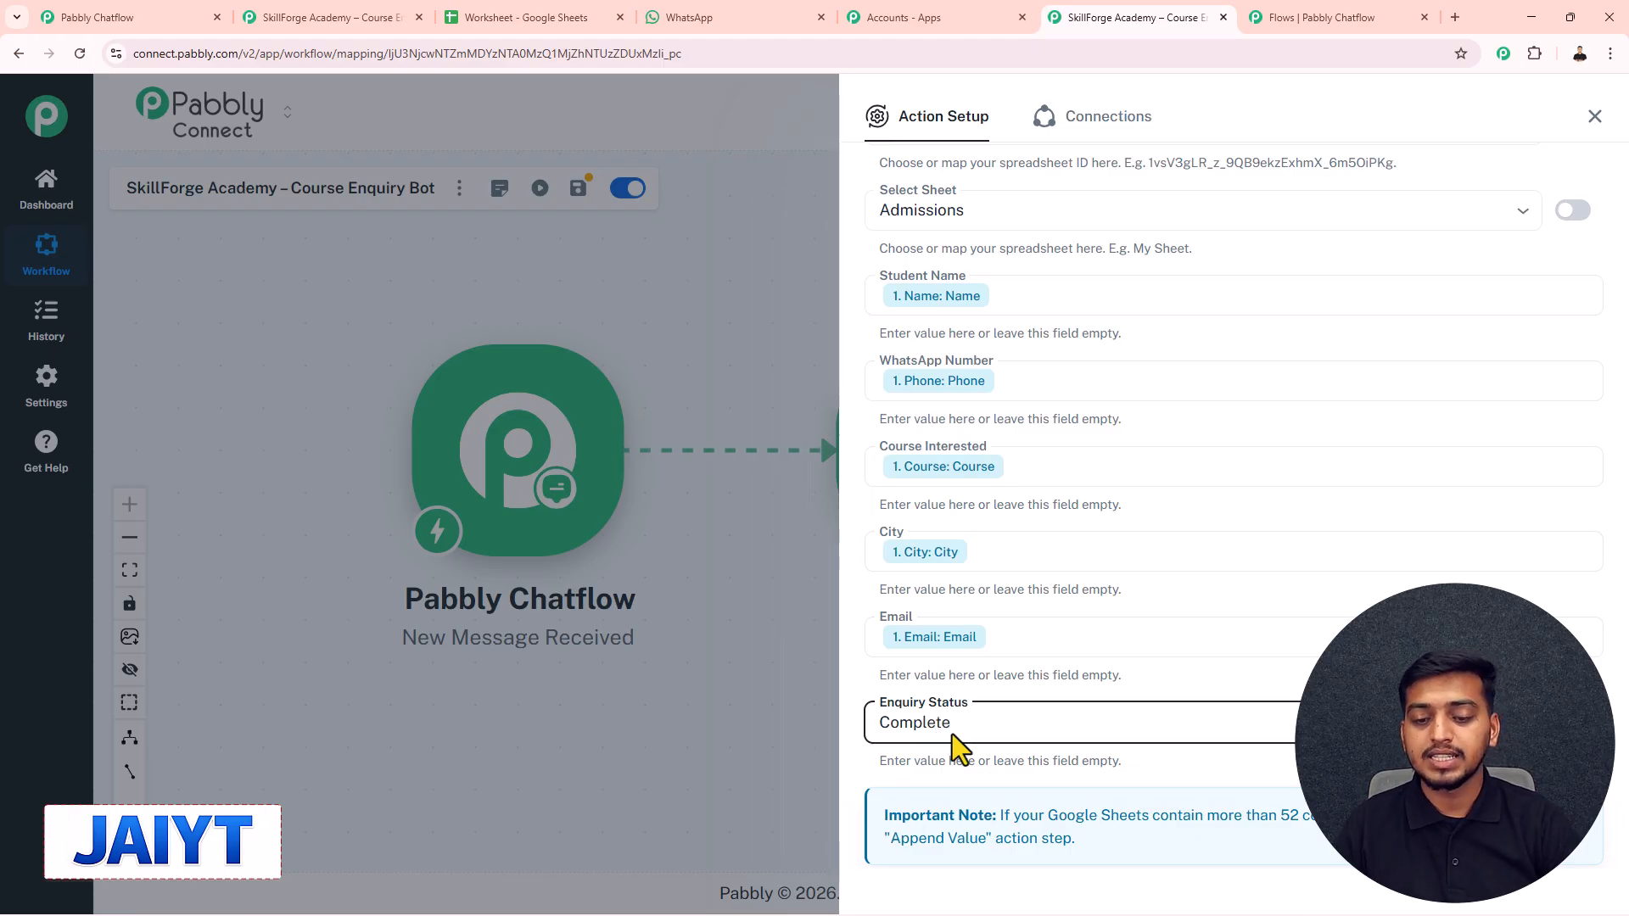
{"action": "scroll", "coordinate": [952, 734], "scroll_direction": "down", "scroll_amount": 2}
- Save the step, send a test request, and confirm the test data in Admissions row 4
{"action": "left_click", "coordinate": [971, 781]}
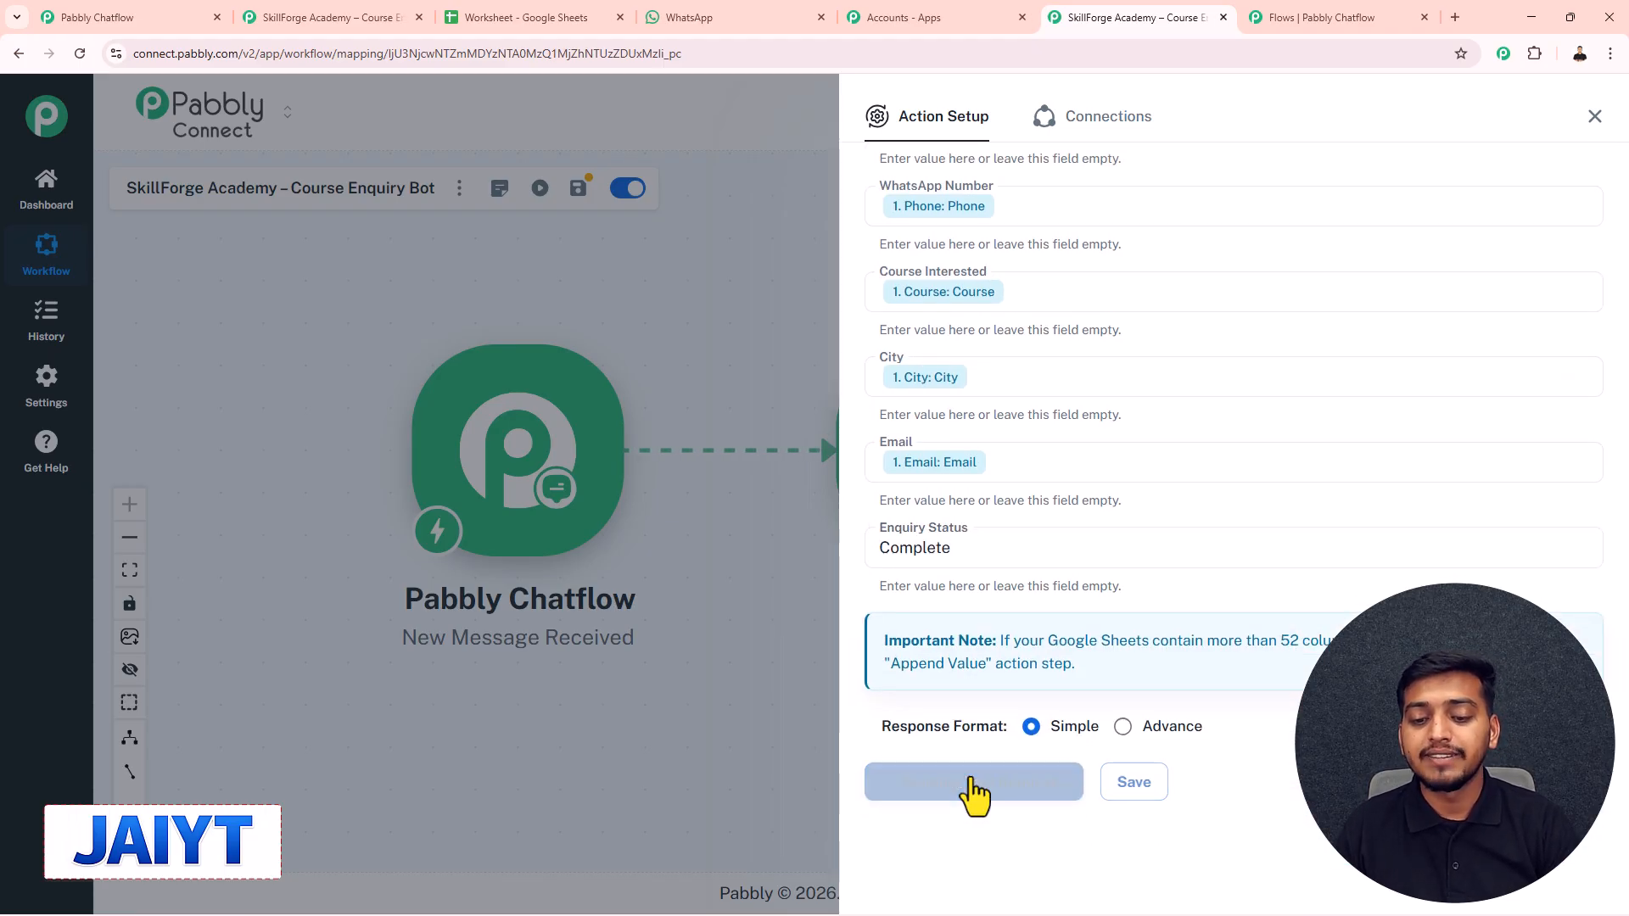
{"action": "scroll", "coordinate": [1084, 633], "scroll_direction": "down", "scroll_amount": 3}
{"action": "scroll", "coordinate": [1084, 633], "scroll_direction": "up", "scroll_amount": 3}
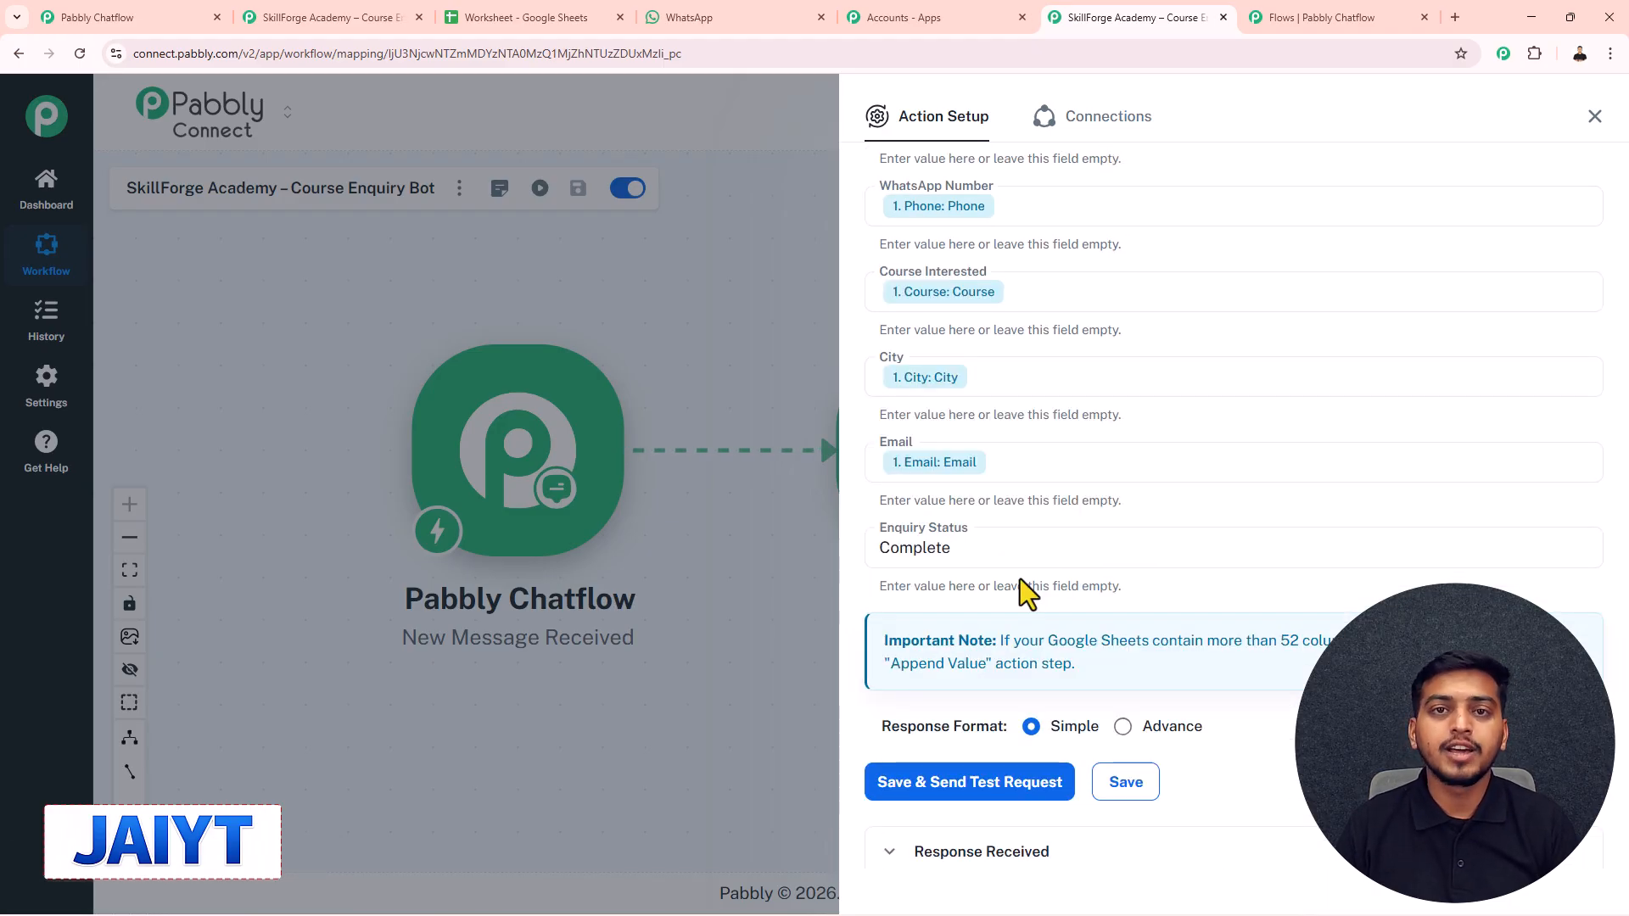
{"action": "left_click", "coordinate": [556, 17]}
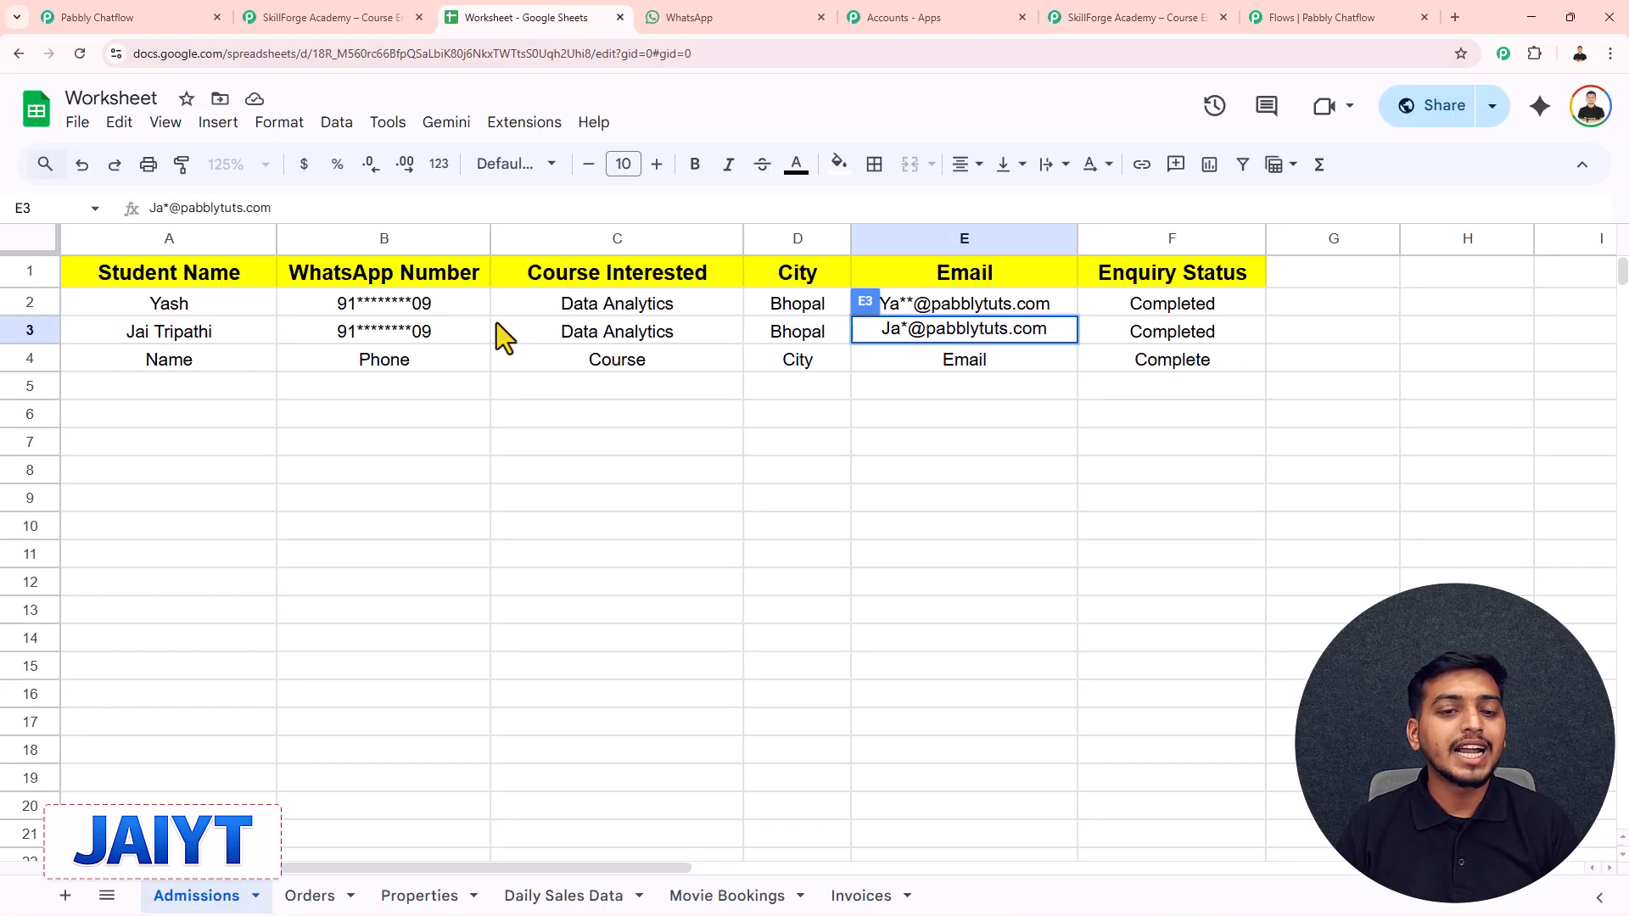
{"action": "left_click", "coordinate": [691, 370]}
{"action": "left_click_drag", "start_coordinate": [221, 363], "coordinate": [1113, 366]}
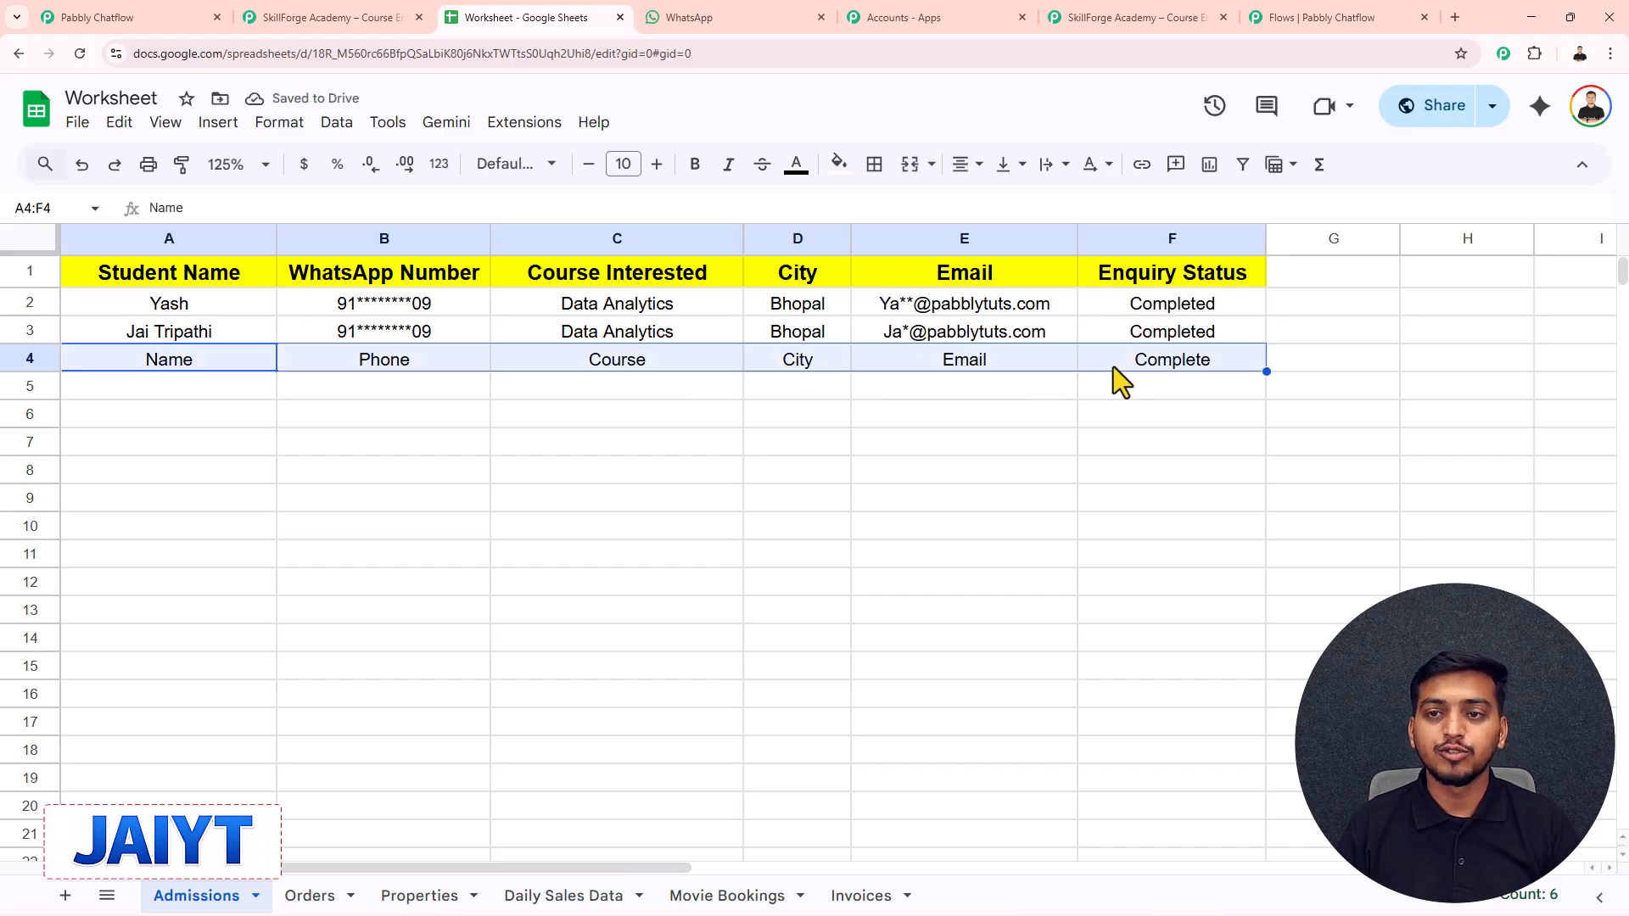
- Close the Google Sheets action setup to show the Chatflow-to-Sheets workflow
{"action": "left_click", "coordinate": [1132, 17]}
{"action": "left_click", "coordinate": [1594, 117]}
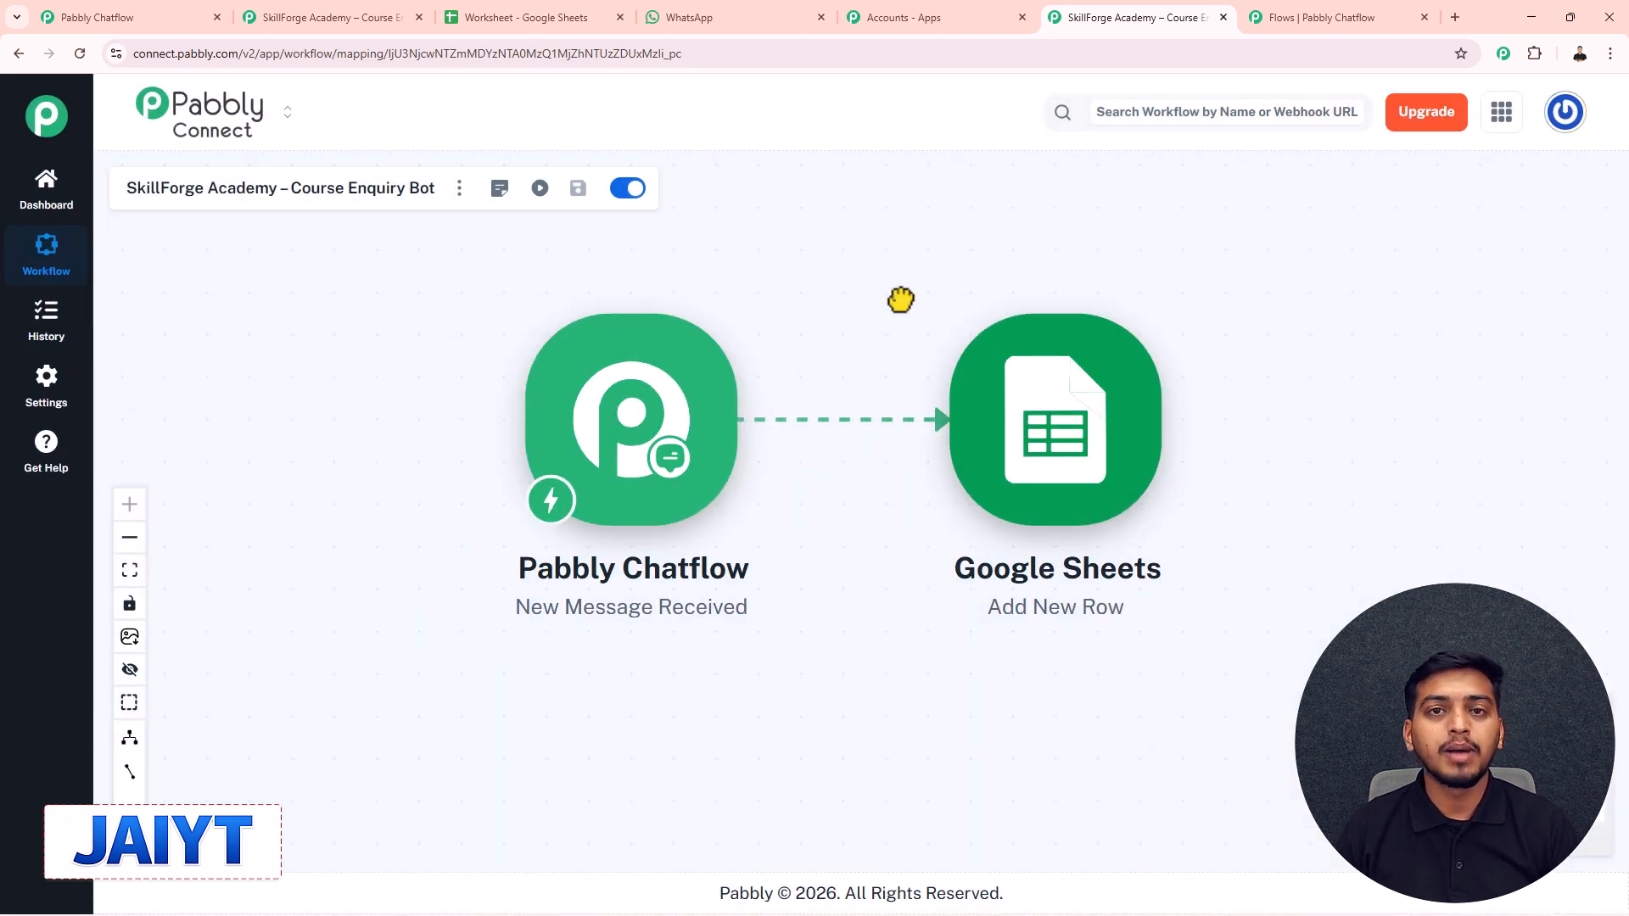
{"action": "left_click_drag", "start_coordinate": [874, 310], "coordinate": [872, 285]}
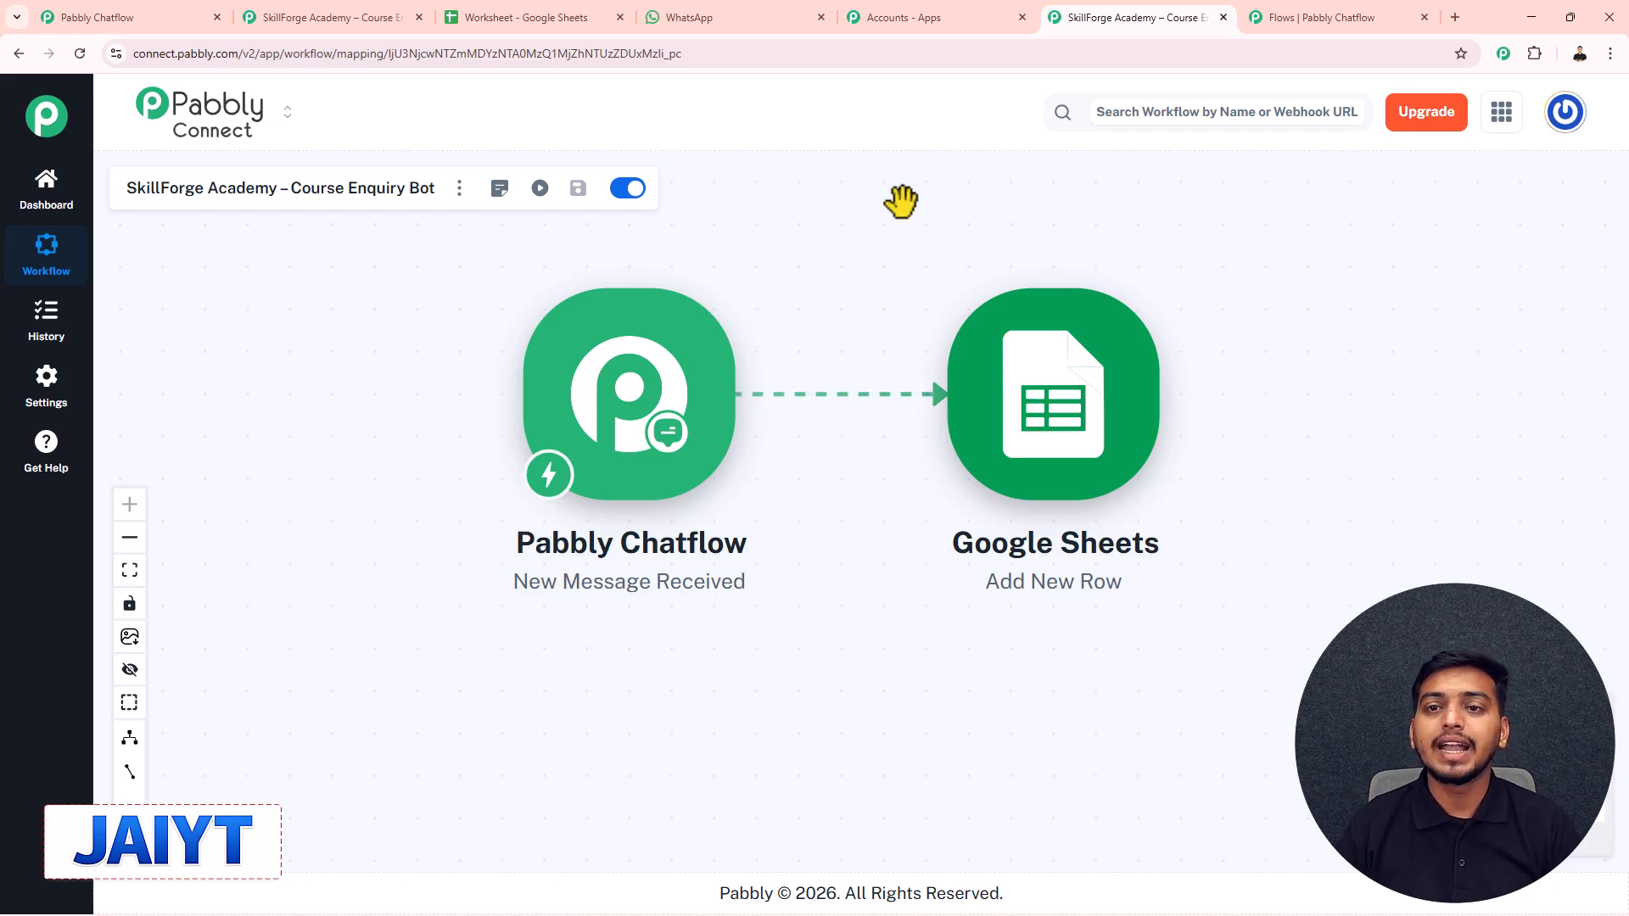
- Return to the Chatflow editor, hide the Actions sidebar, and pan across the SkillForge flow
{"action": "left_click", "coordinate": [1320, 15]}
{"action": "left_click_drag", "start_coordinate": [840, 317], "coordinate": [927, 317]}
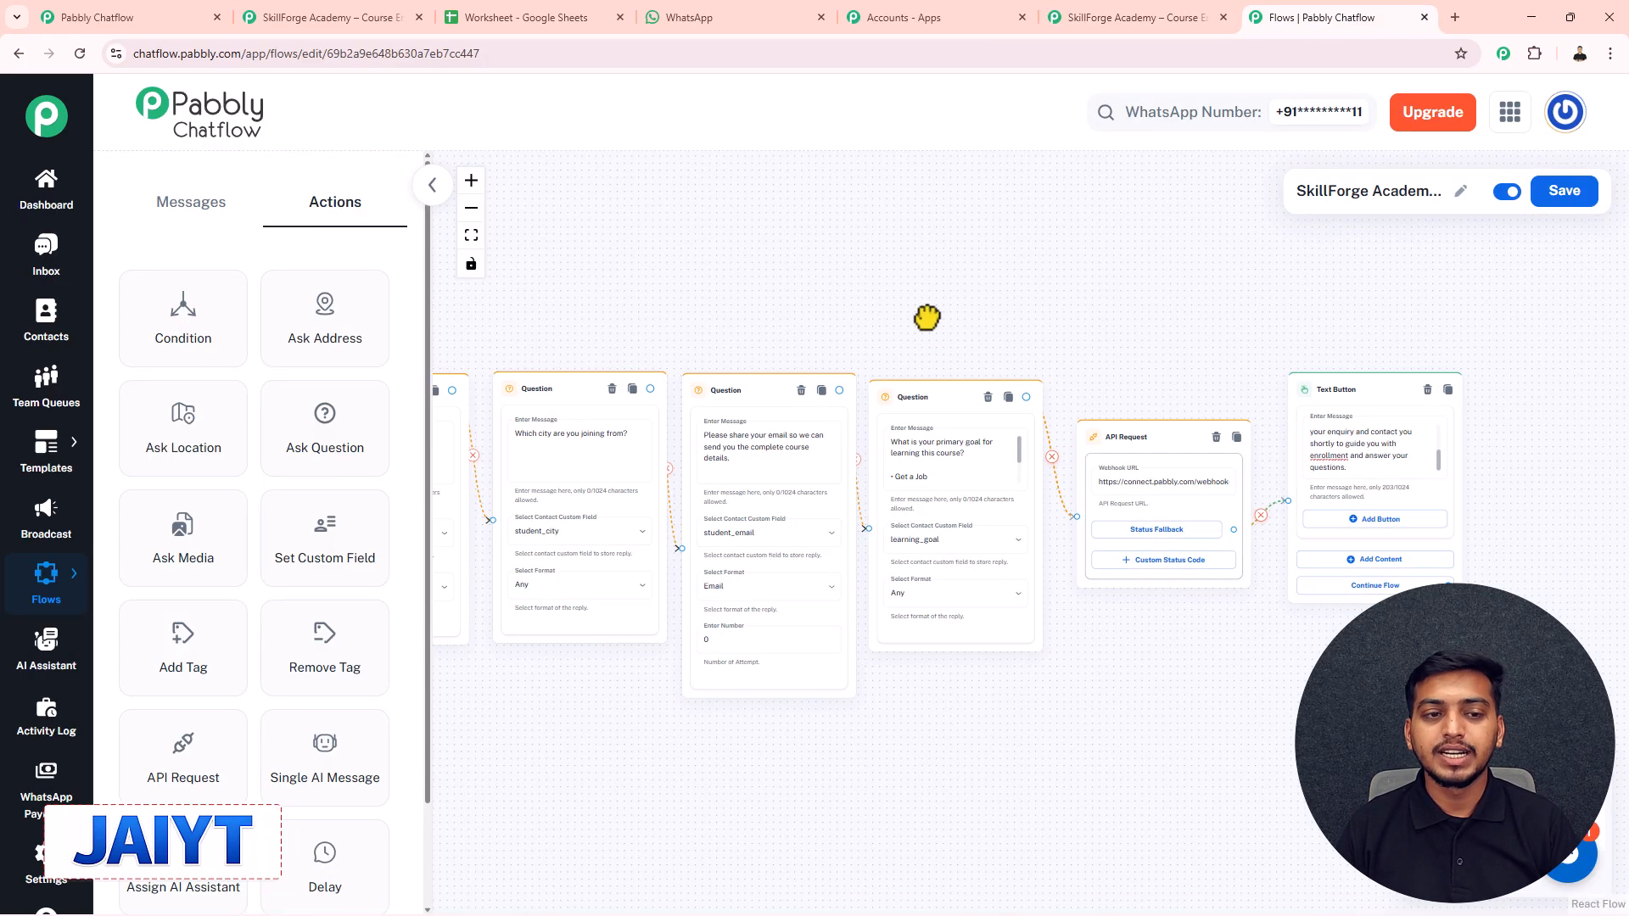
{"action": "left_click", "coordinate": [420, 192]}
{"action": "scroll", "coordinate": [447, 246], "scroll_direction": "down", "scroll_amount": 3}
{"action": "left_click_drag", "start_coordinate": [444, 262], "coordinate": [956, 317]}
{"action": "scroll", "coordinate": [831, 337], "scroll_direction": "up", "scroll_amount": 1}
{"action": "left_click_drag", "start_coordinate": [831, 337], "coordinate": [765, 405]}
{"action": "scroll", "coordinate": [1055, 316], "scroll_direction": "up", "scroll_amount": 2}
{"action": "scroll", "coordinate": [1130, 356], "scroll_direction": "down", "scroll_amount": 1}
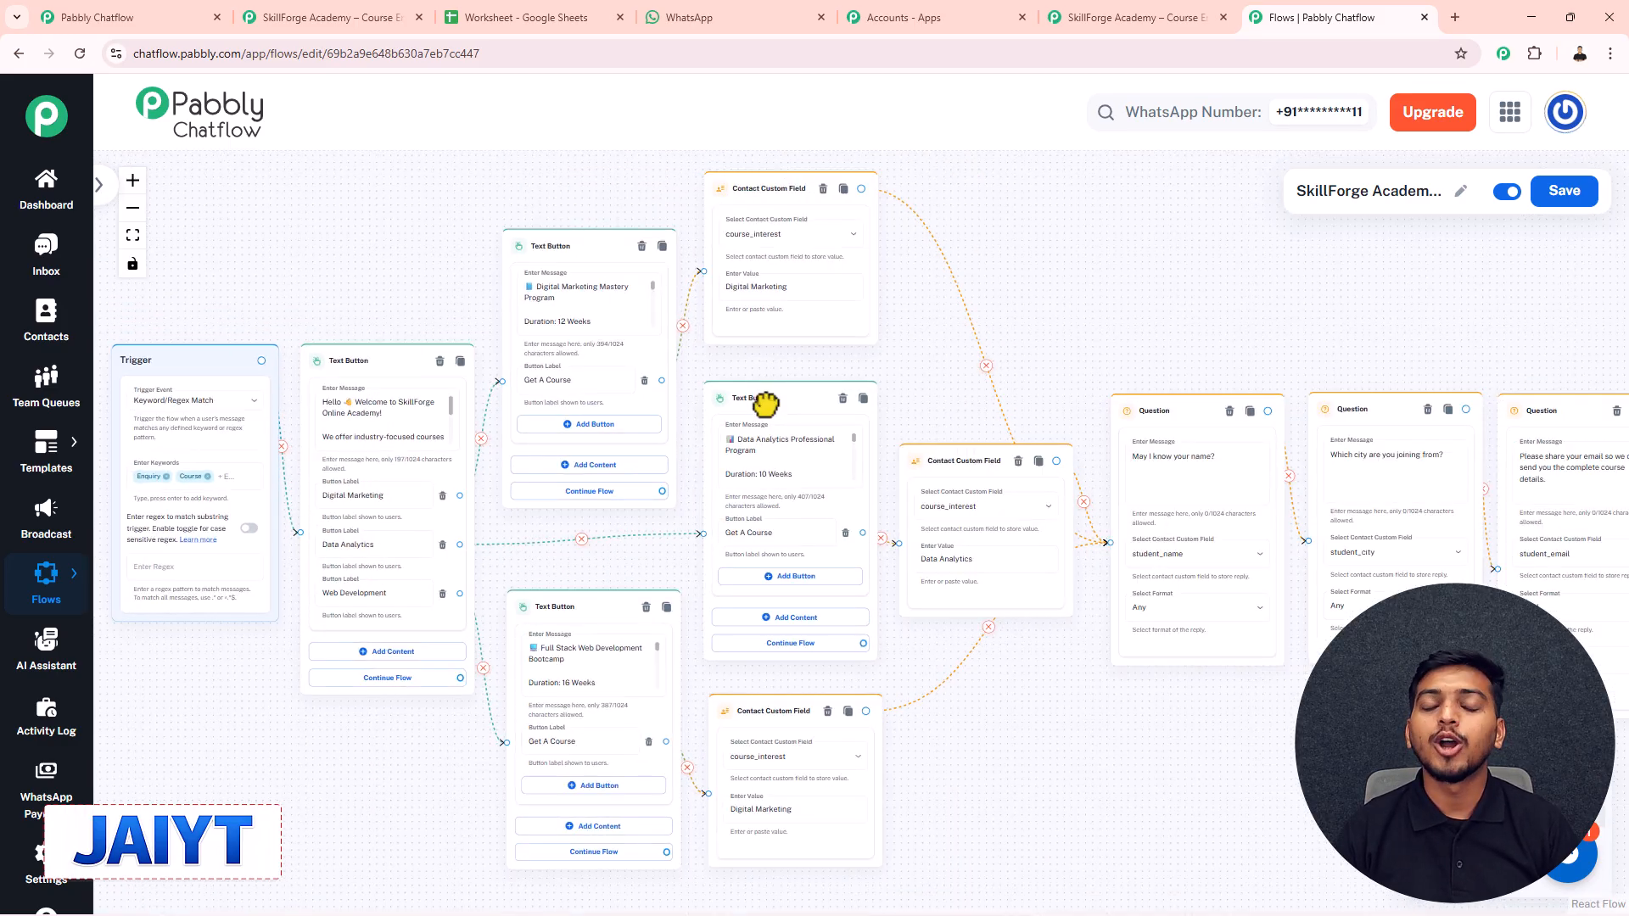